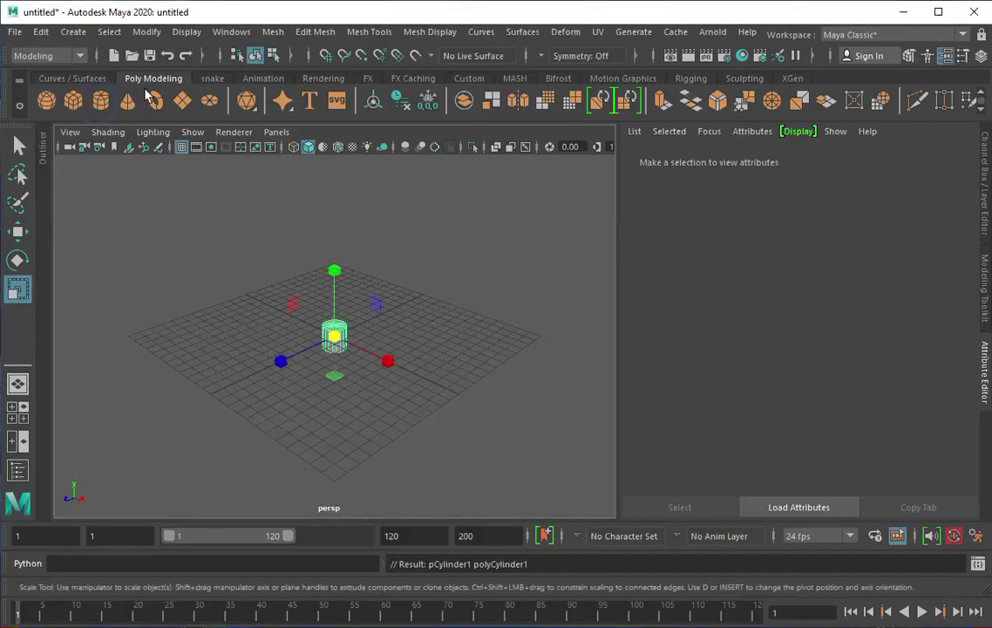
Scale the new cylinder up to body size and rotate it onto its side.
{"action": "left_click_drag", "start_coordinate": [334, 337], "coordinate": [410, 355]}
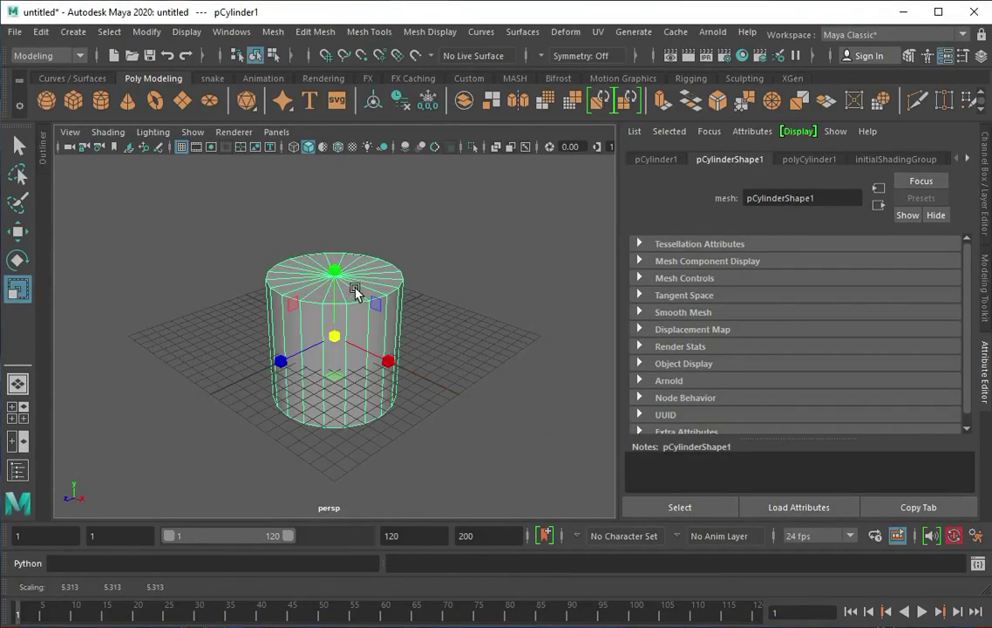
{"action": "left_click_drag", "start_coordinate": [389, 386], "coordinate": [374, 303]}
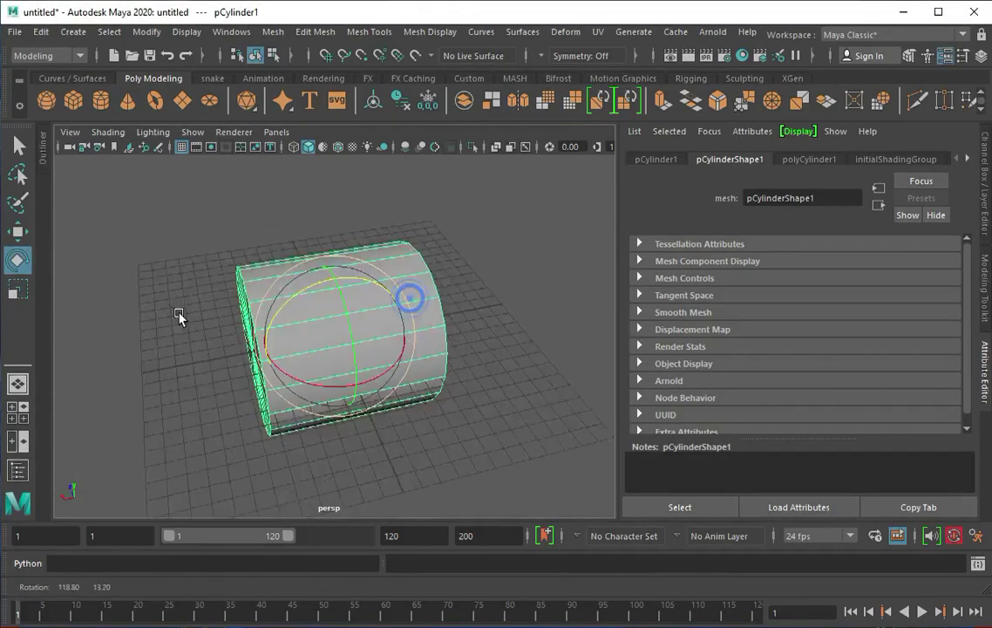
{"action": "key", "text": "space"}
Select the faces around the end cap's centre vertex and extrude them.
{"action": "key", "text": "F9"}
{"action": "key", "text": "q"}
{"action": "left_click", "coordinate": [453, 255]}
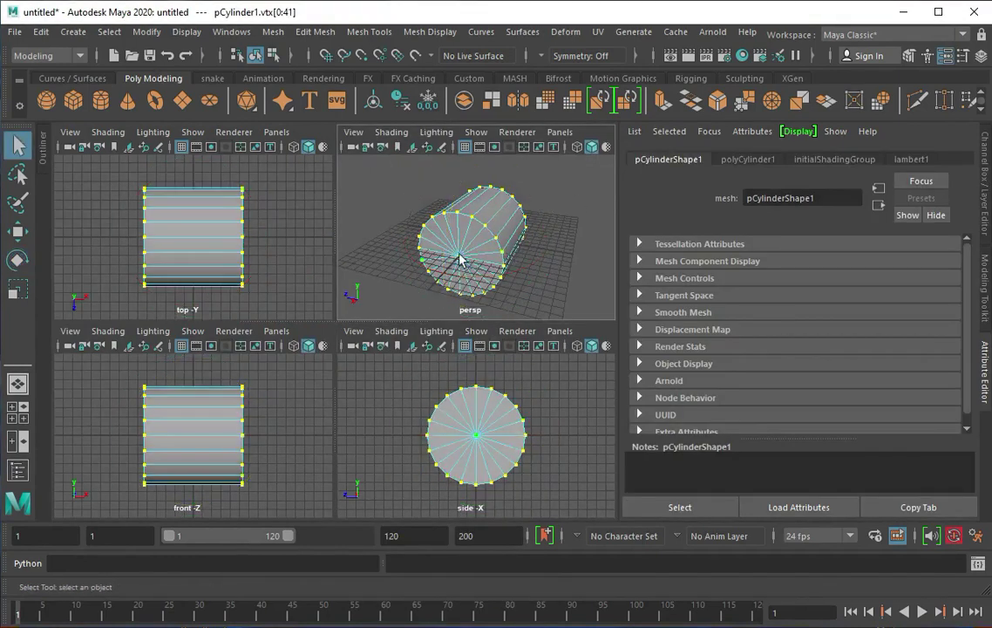
{"action": "key", "text": "space"}
{"action": "right_click_drag", "start_coordinate": [343, 325], "coordinate": [381, 428], "text": "ctrl"}
{"action": "key", "text": "ctrl+e"}
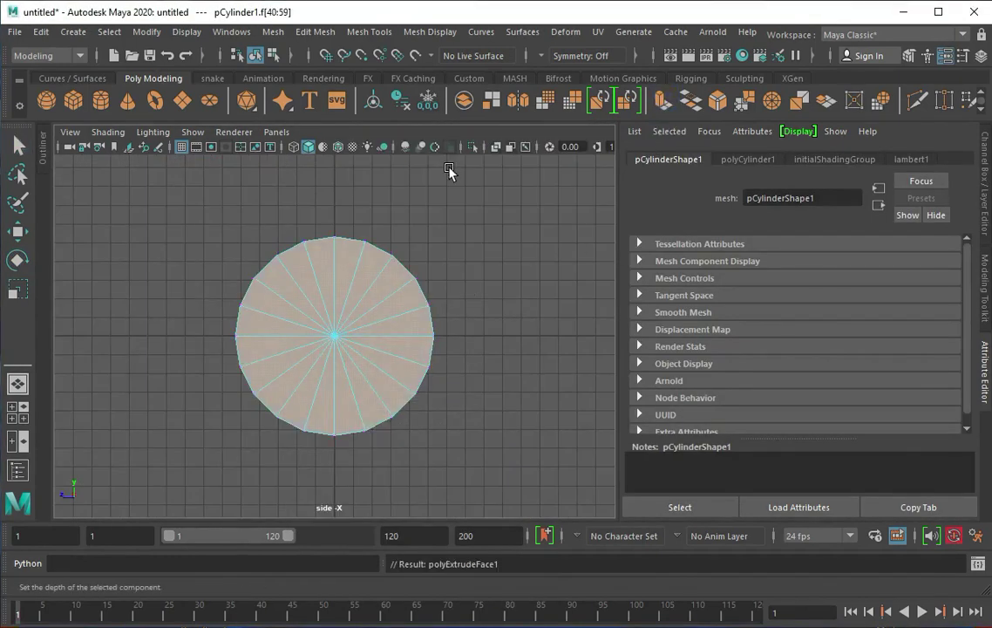
{"action": "right_click_drag", "start_coordinate": [326, 300], "coordinate": [296, 405], "text": "alt"}
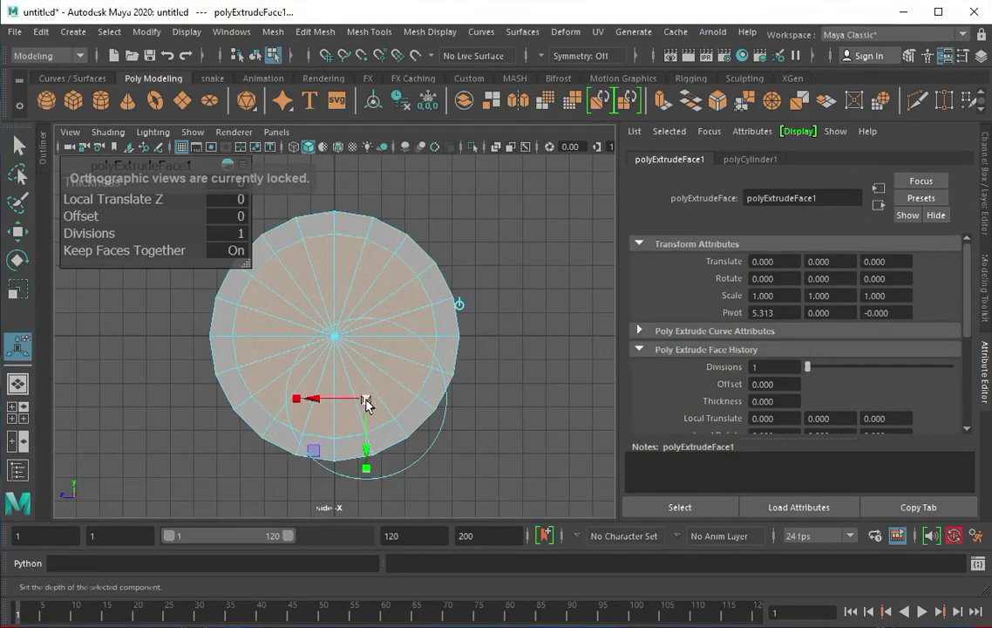
Extrude the cap faces twice more, pushing them inward to recess the front face.
{"action": "key", "text": "space"}
{"action": "key", "text": "space"}
{"action": "mouse_move", "coordinate": [404, 145]}
{"action": "left_mouse_down", "text": "alt"}
{"action": "mouse_move", "coordinate": [361, 290]}
{"action": "mouse_move", "coordinate": [380, 294]}
{"action": "left_mouse_up", "text": "alt"}
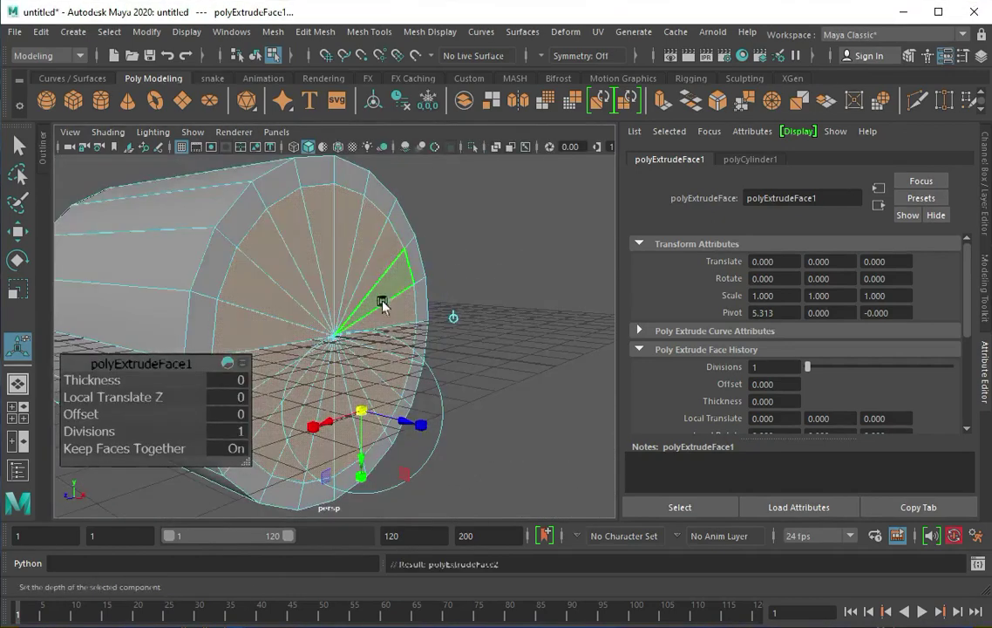
{"action": "key", "text": "ctrl+e"}
{"action": "left_click_drag", "start_coordinate": [386, 406], "coordinate": [332, 399]}
{"action": "key", "text": "ctrl+e"}
{"action": "scroll", "coordinate": [312, 348], "scroll_direction": "up", "scroll_amount": 3}
{"action": "key", "text": "q"}
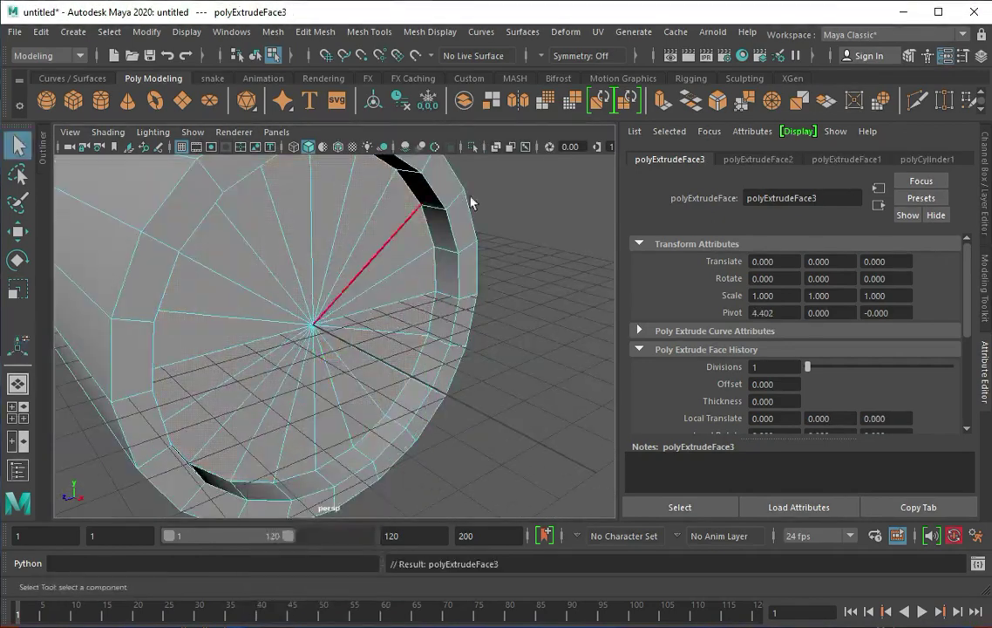
Add edge rings around the disc's rim.
{"action": "left_click_drag", "start_coordinate": [180, 162], "coordinate": [376, 282], "text": "alt"}
{"action": "left_click", "coordinate": [374, 277]}
{"action": "right_click_drag", "start_coordinate": [300, 326], "coordinate": [348, 346], "text": "shift"}
{"action": "mouse_move", "coordinate": [383, 261]}
{"action": "left_mouse_down", "text": "alt"}
{"action": "mouse_move", "coordinate": [325, 336]}
{"action": "mouse_move", "coordinate": [350, 336]}
{"action": "left_mouse_up", "text": "alt"}
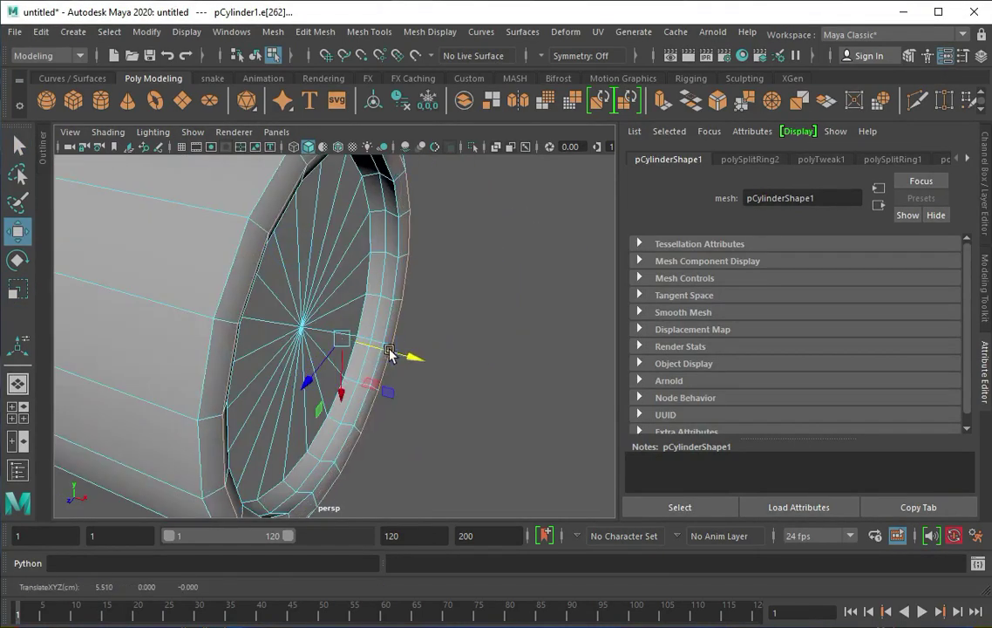
{"action": "mouse_move", "coordinate": [389, 353]}
{"action": "left_mouse_down", "text": "alt"}
{"action": "mouse_move", "coordinate": [283, 348]}
{"action": "mouse_move", "coordinate": [427, 324]}
{"action": "mouse_move", "coordinate": [390, 332]}
{"action": "mouse_move", "coordinate": [365, 321]}
{"action": "mouse_move", "coordinate": [418, 314]}
{"action": "left_mouse_up", "text": "alt"}
{"action": "scroll", "coordinate": [215, 290], "scroll_direction": "down", "scroll_amount": 3}
Move the left column of body vertices along X.
{"action": "key", "text": "F9"}
{"action": "left_click_drag", "start_coordinate": [111, 195], "coordinate": [250, 481]}
{"action": "middle_click_drag", "start_coordinate": [279, 364], "coordinate": [331, 364]}
{"action": "mouse_move", "coordinate": [332, 364]}
{"action": "left_mouse_down", "text": "alt"}
{"action": "mouse_move", "coordinate": [294, 310]}
{"action": "mouse_move", "coordinate": [362, 281]}
{"action": "left_mouse_up", "text": "alt"}
Insert an edge loop around the cylinder body.
{"action": "left_click", "coordinate": [348, 31]}
{"action": "left_click", "coordinate": [349, 122]}
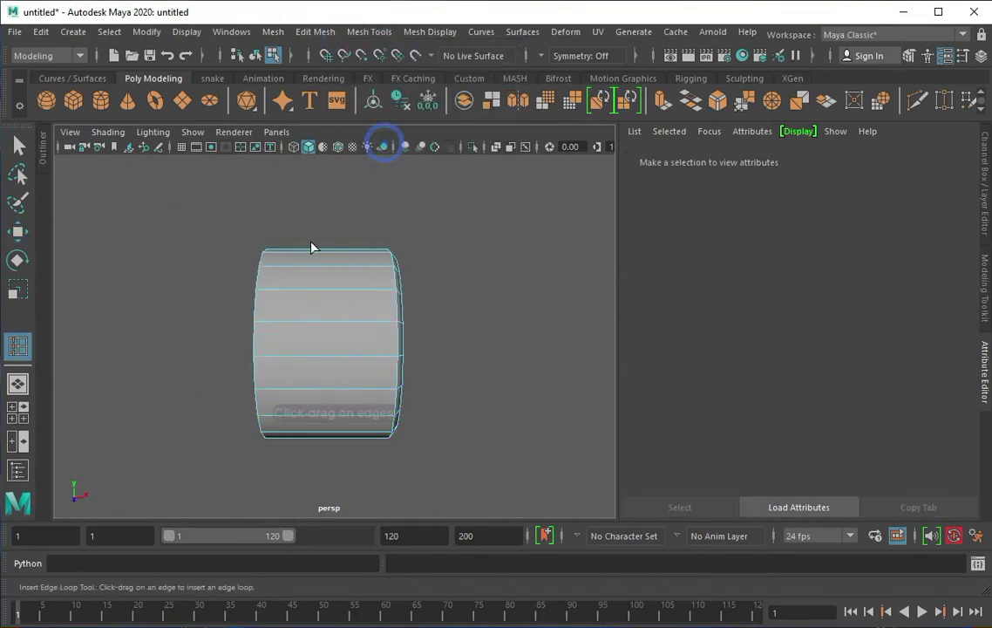
{"action": "left_click", "coordinate": [269, 271]}
{"action": "scroll", "coordinate": [164, 211], "scroll_direction": "up", "scroll_amount": 2}
{"action": "left_click_drag", "start_coordinate": [219, 261], "coordinate": [243, 314], "text": "alt"}
{"action": "key", "text": "q"}
Extrude the back cap out slightly, then create a second cylinder.
{"action": "key", "text": "ctrl+e"}
{"action": "mouse_move", "coordinate": [348, 436]}
{"action": "left_mouse_down", "text": "alt"}
{"action": "mouse_move", "coordinate": [384, 484]}
{"action": "mouse_move", "coordinate": [401, 485]}
{"action": "mouse_move", "coordinate": [365, 405]}
{"action": "mouse_move", "coordinate": [389, 472]}
{"action": "left_mouse_up", "text": "alt"}
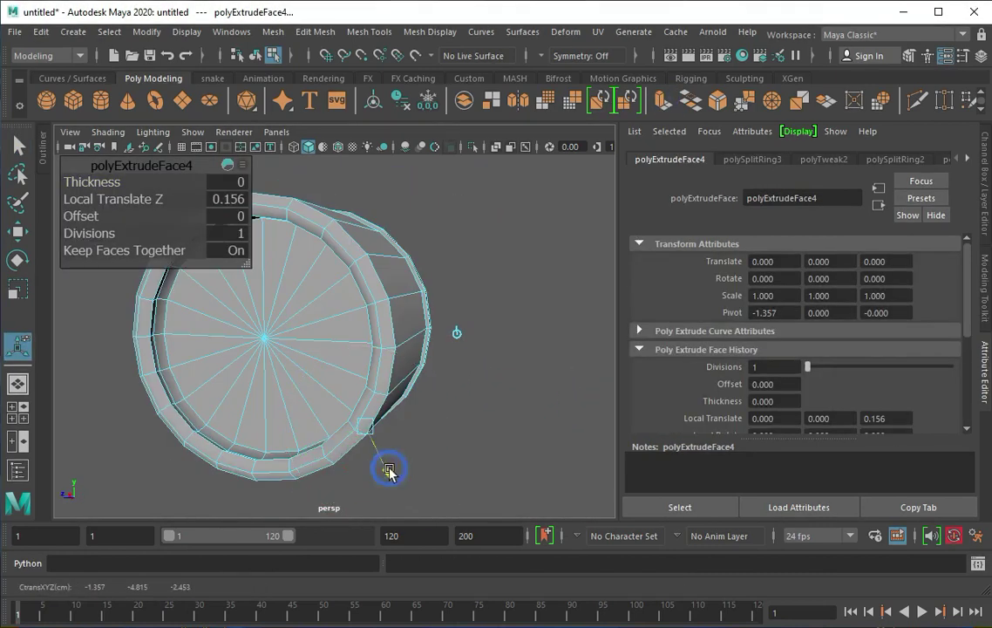
{"action": "key", "text": "F8"}
{"action": "key", "text": "q"}
{"action": "left_click_drag", "start_coordinate": [356, 334], "coordinate": [332, 337], "text": "alt"}
{"action": "key", "text": "space"}
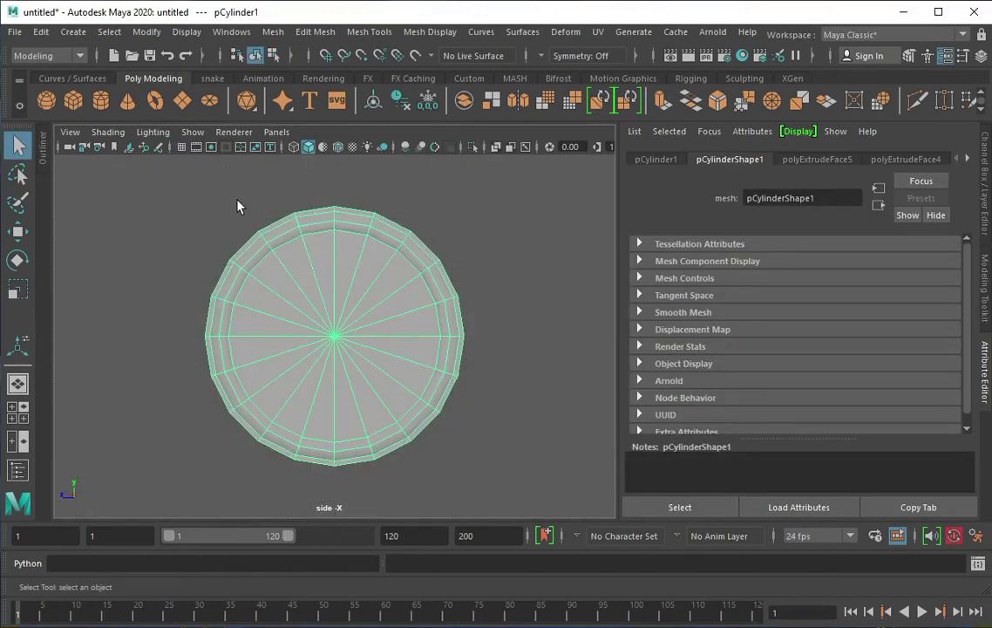
{"action": "right_click_drag", "start_coordinate": [228, 299], "coordinate": [298, 353], "text": "shift"}
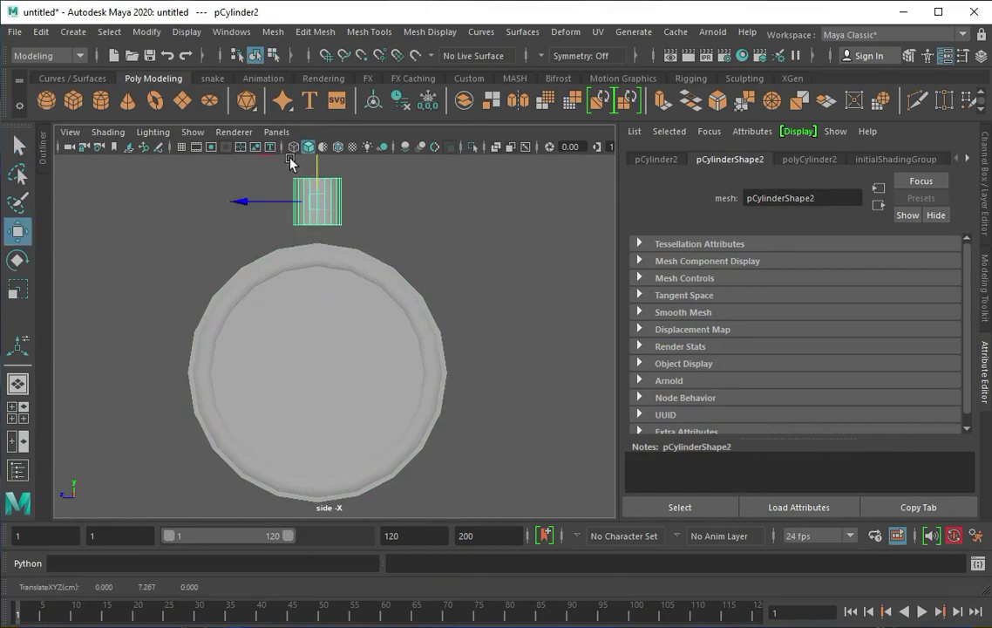
Stretch the new cylinder into a thin rod and add an edge loop to it.
{"action": "middle_click_drag", "start_coordinate": [289, 200], "coordinate": [310, 294], "text": "alt"}
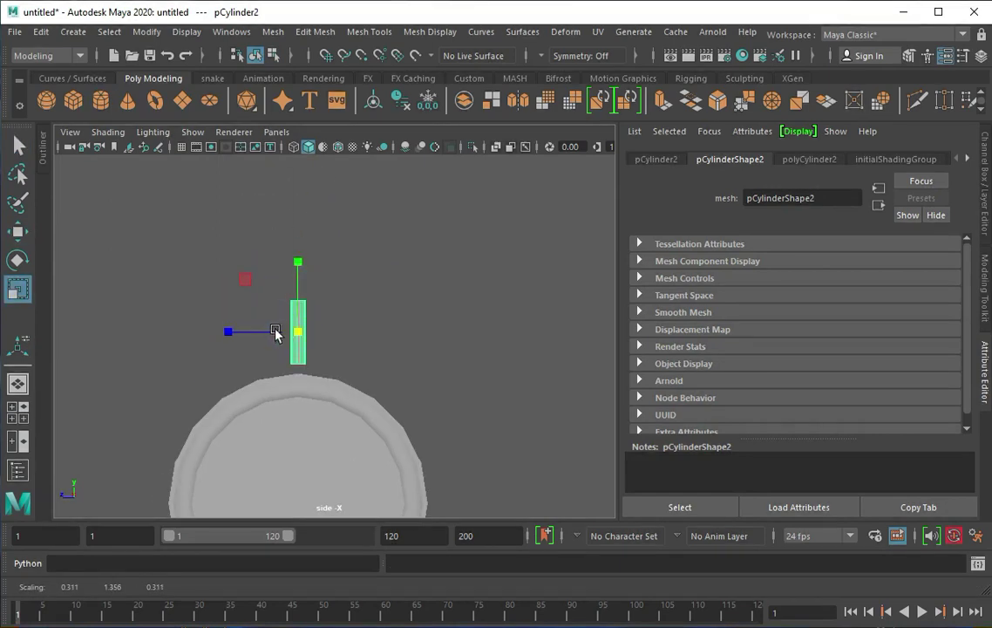
{"action": "key", "text": "f"}
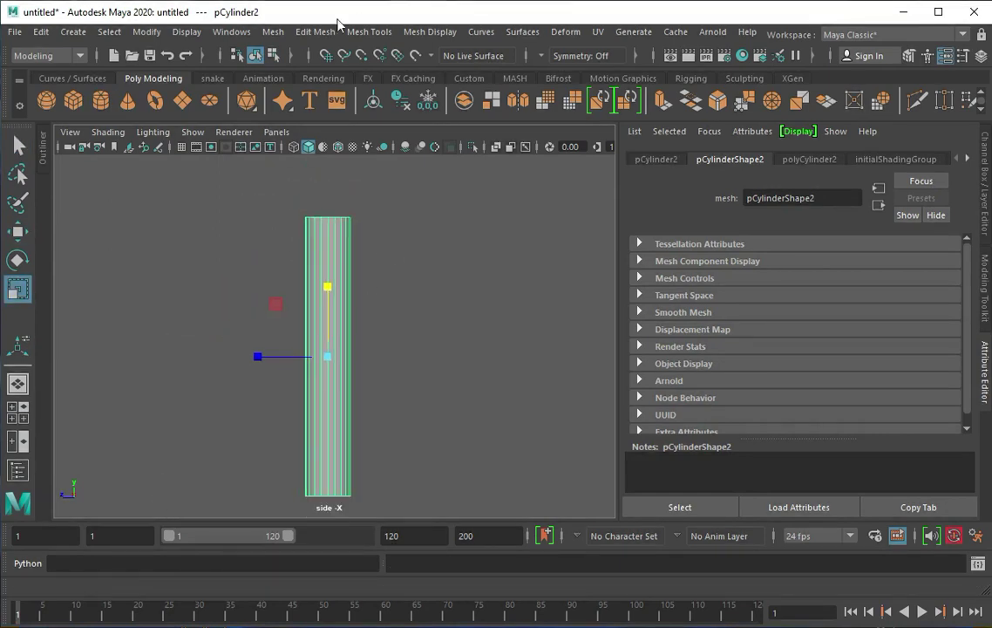
{"action": "right_click_drag", "start_coordinate": [392, 148], "coordinate": [359, 208], "text": "shift"}
{"action": "left_click", "coordinate": [345, 225]}
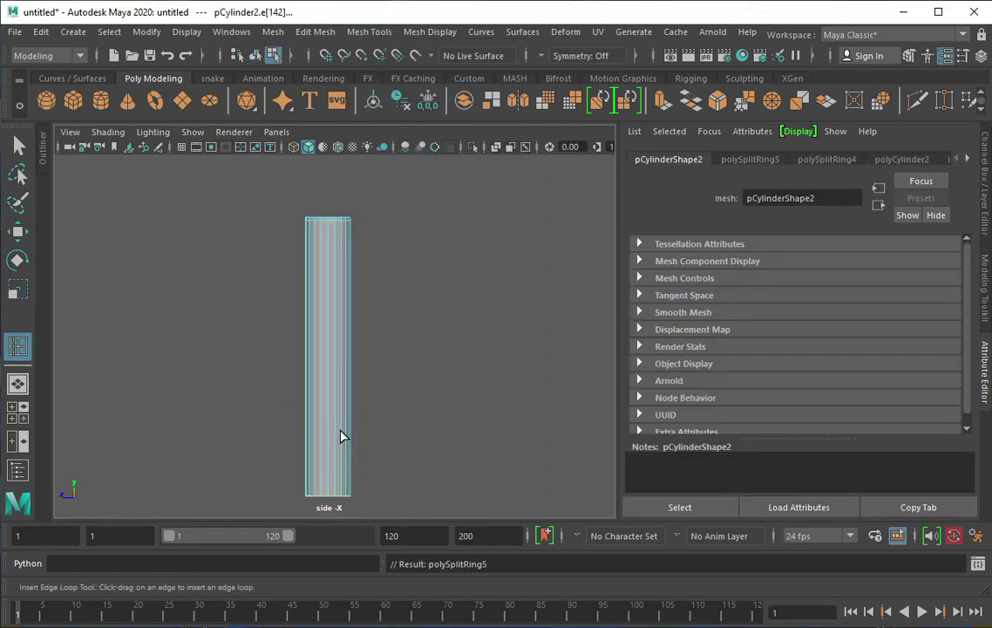
{"action": "key", "text": "F8"}
{"action": "key", "text": "q"}
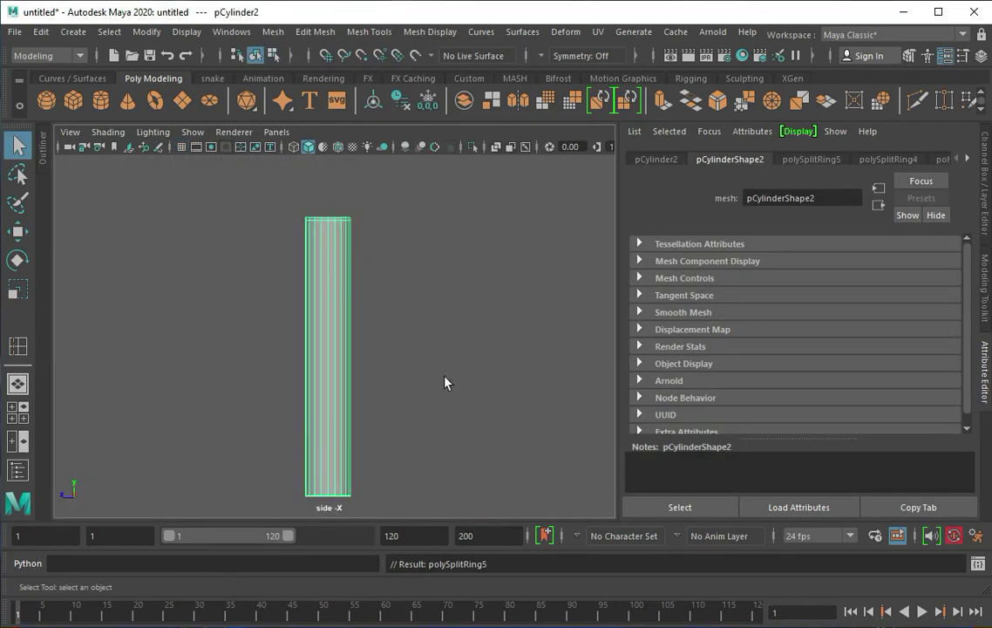
{"action": "scroll", "coordinate": [309, 396], "scroll_direction": "down", "scroll_amount": 3}
Tilt the rod, place it on top of the body, group it, and mirror with Scale Z -1.
{"action": "key", "text": "e"}
{"action": "left_click_drag", "start_coordinate": [361, 284], "coordinate": [226, 348]}
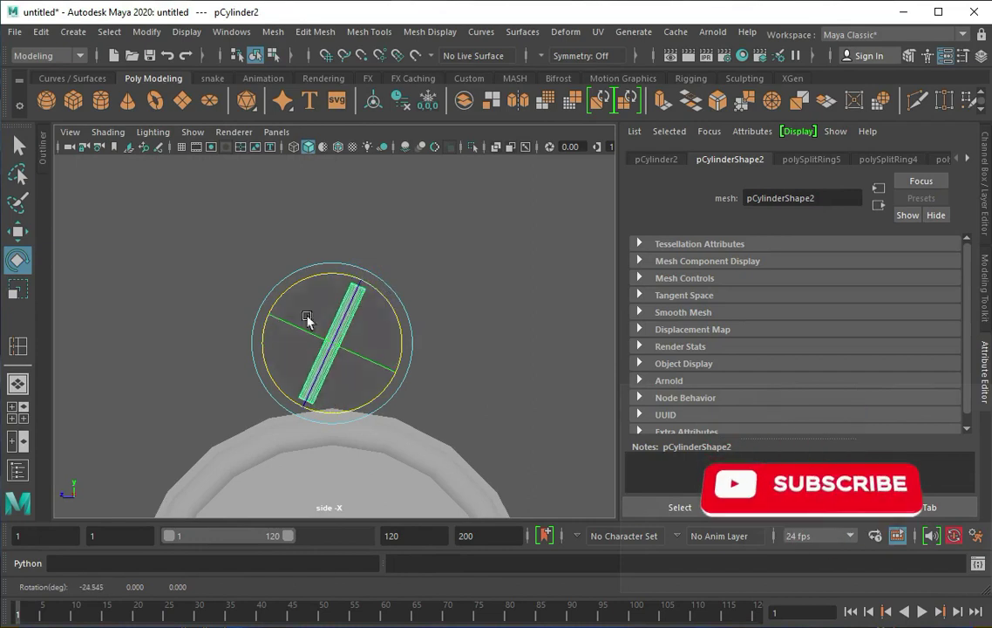
{"action": "key", "text": "w"}
{"action": "left_click_drag", "start_coordinate": [314, 352], "coordinate": [428, 388]}
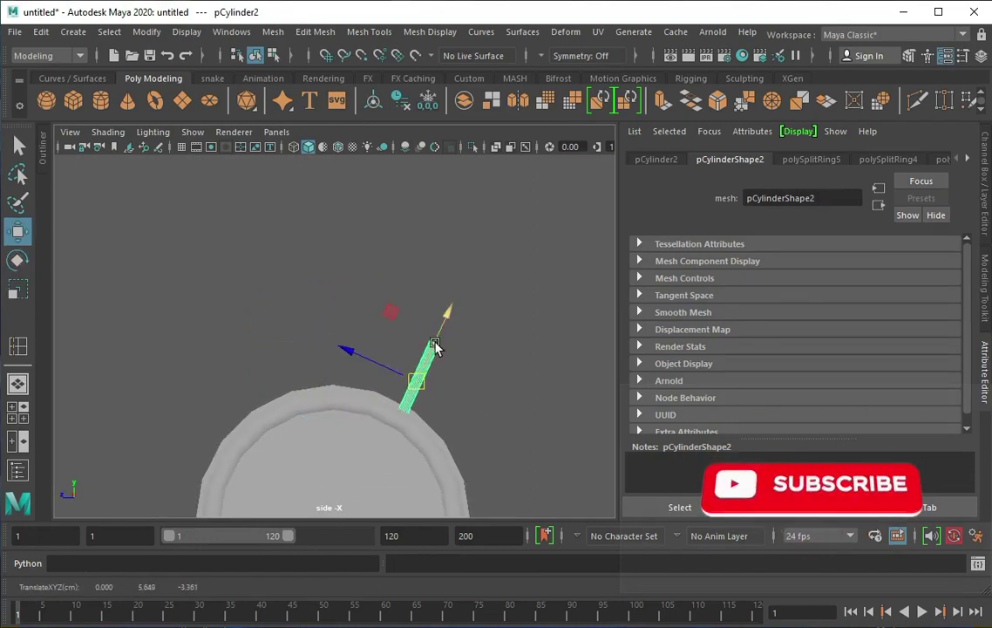
{"action": "key", "text": "ctrl+g"}
{"action": "left_click", "coordinate": [973, 188]}
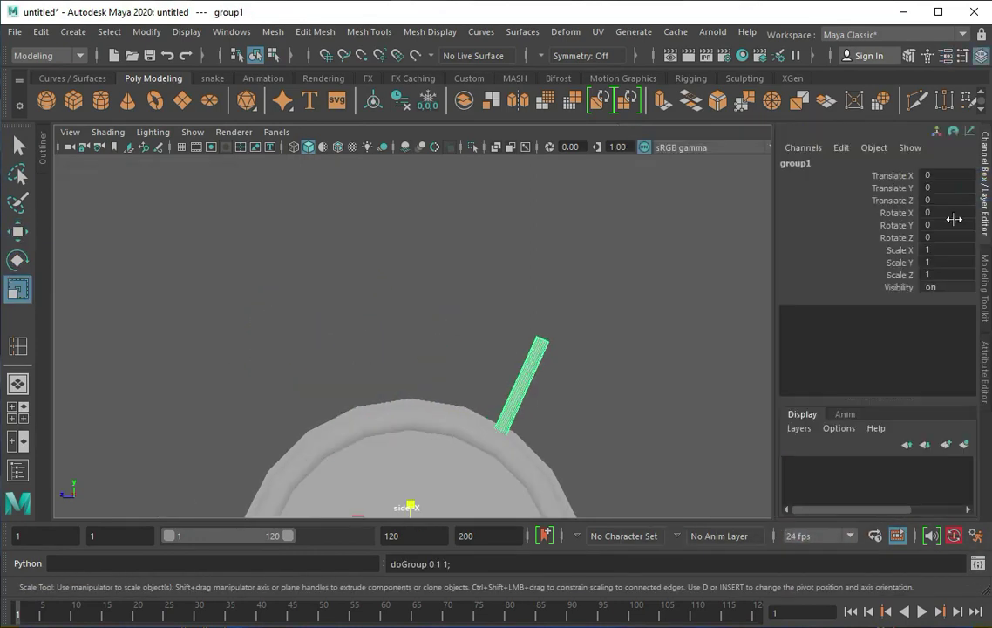
{"action": "right_click_drag", "start_coordinate": [254, 320], "coordinate": [376, 284], "text": "alt"}
Create a sphere above the body and set both subdivision counts to 10.
{"action": "left_click", "coordinate": [44, 100]}
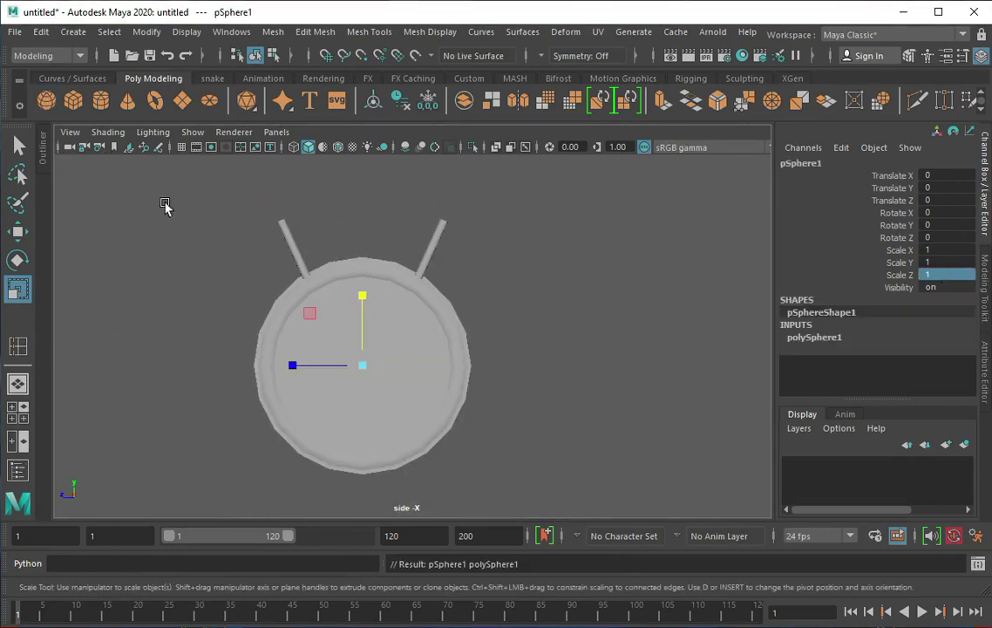
{"action": "middle_click_drag", "start_coordinate": [357, 231], "coordinate": [278, 233]}
{"action": "scroll", "coordinate": [401, 210], "scroll_direction": "up", "scroll_amount": 5}
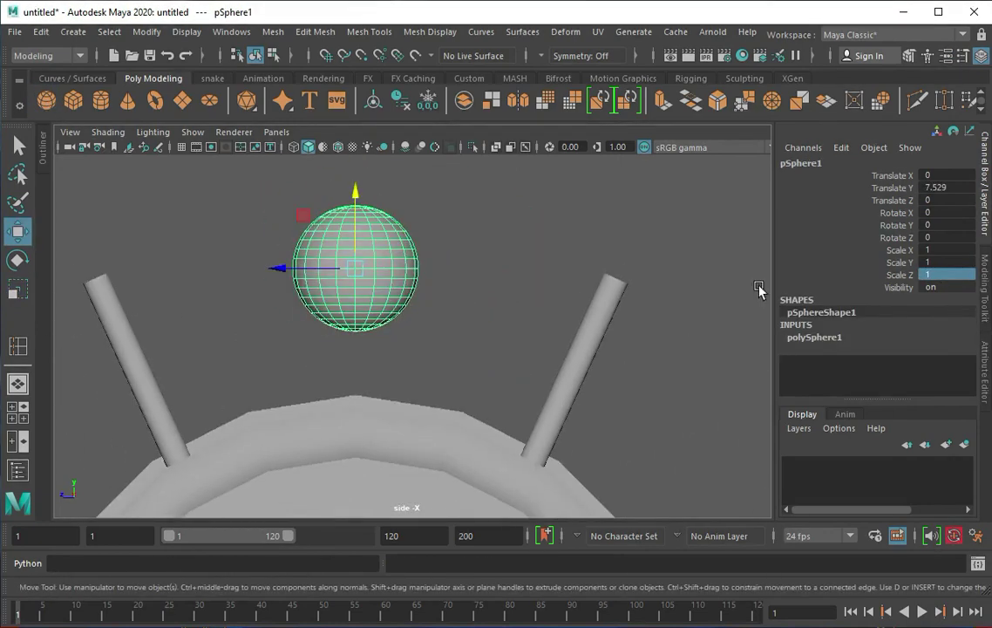
{"action": "scroll", "coordinate": [360, 271], "scroll_direction": "up", "scroll_amount": 3}
{"action": "key", "text": "ctrl+a"}
{"action": "mouse_move", "coordinate": [863, 279]}
{"action": "left_mouse_down"}
{"action": "mouse_move", "coordinate": [823, 279]}
{"action": "mouse_move", "coordinate": [828, 301]}
{"action": "left_mouse_up"}
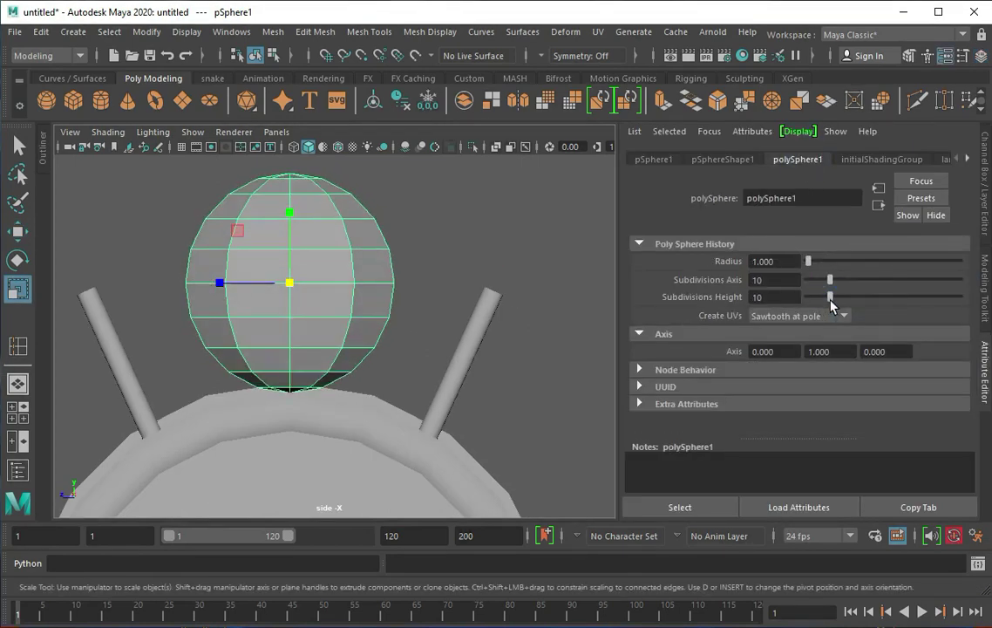
{"action": "left_click", "coordinate": [144, 419]}
Delete the sphere's lower faces and extrude the bottom edge loop down into a lip.
{"action": "key", "text": "Delete"}
{"action": "left_click", "coordinate": [188, 281]}
{"action": "left_click", "coordinate": [171, 261]}
{"action": "double_click", "coordinate": [303, 250]}
{"action": "key", "text": "w"}
{"action": "left_click_drag", "start_coordinate": [287, 196], "coordinate": [286, 227], "text": "shift"}
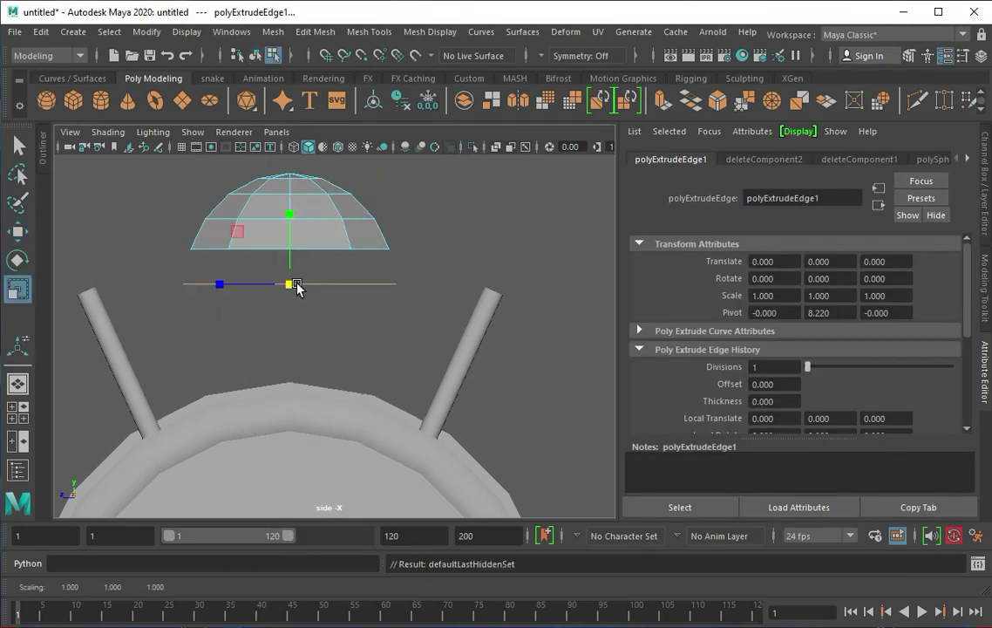
Move and rotate the dome down onto one of the rods.
{"action": "key", "text": "F8"}
{"action": "scroll", "coordinate": [270, 250], "scroll_direction": "down", "scroll_amount": 3}
{"action": "key", "text": "w"}
{"action": "left_click_drag", "start_coordinate": [306, 303], "coordinate": [409, 321]}
{"action": "key", "text": "e"}
{"action": "key", "text": "w"}
{"action": "key", "text": "space"}
{"action": "key", "text": "space"}
{"action": "mouse_move", "coordinate": [532, 193]}
{"action": "left_mouse_down", "text": "alt"}
{"action": "mouse_move", "coordinate": [262, 288]}
{"action": "mouse_move", "coordinate": [339, 259]}
{"action": "left_mouse_up", "text": "alt"}
In isolation, extrude and scale the ring of ten faces around the dome's centre vertex.
{"action": "key", "text": "F9"}
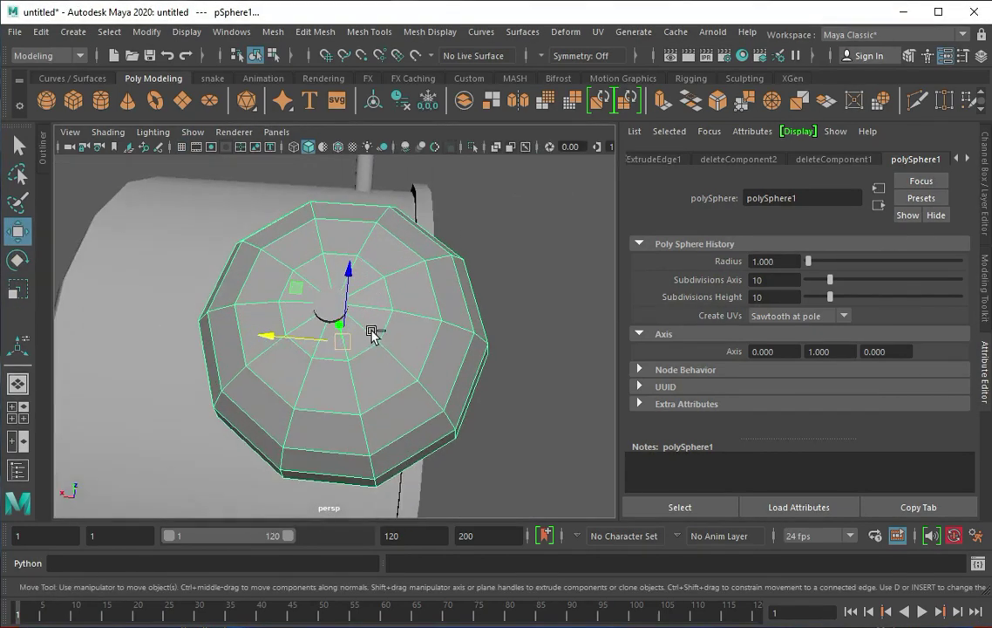
{"action": "key", "text": "ctrl+1"}
{"action": "left_click", "coordinate": [330, 299]}
{"action": "right_click_drag", "start_coordinate": [331, 302], "coordinate": [378, 344], "text": "ctrl"}
{"action": "right_click_drag", "start_coordinate": [332, 304], "coordinate": [336, 344], "text": "ctrl"}
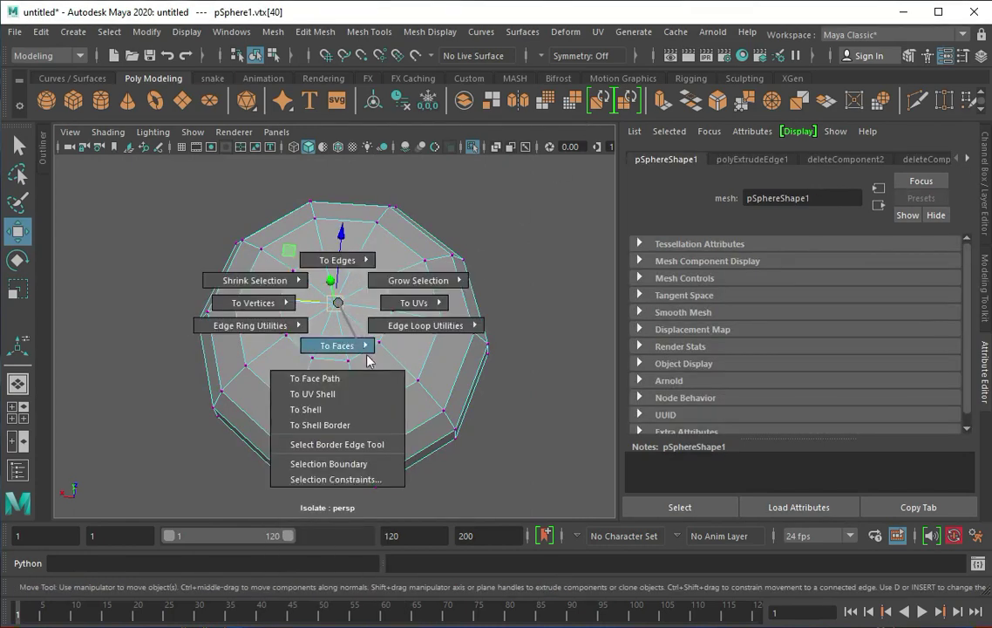
{"action": "left_click", "coordinate": [660, 102]}
{"action": "left_click_drag", "start_coordinate": [297, 322], "coordinate": [280, 305]}
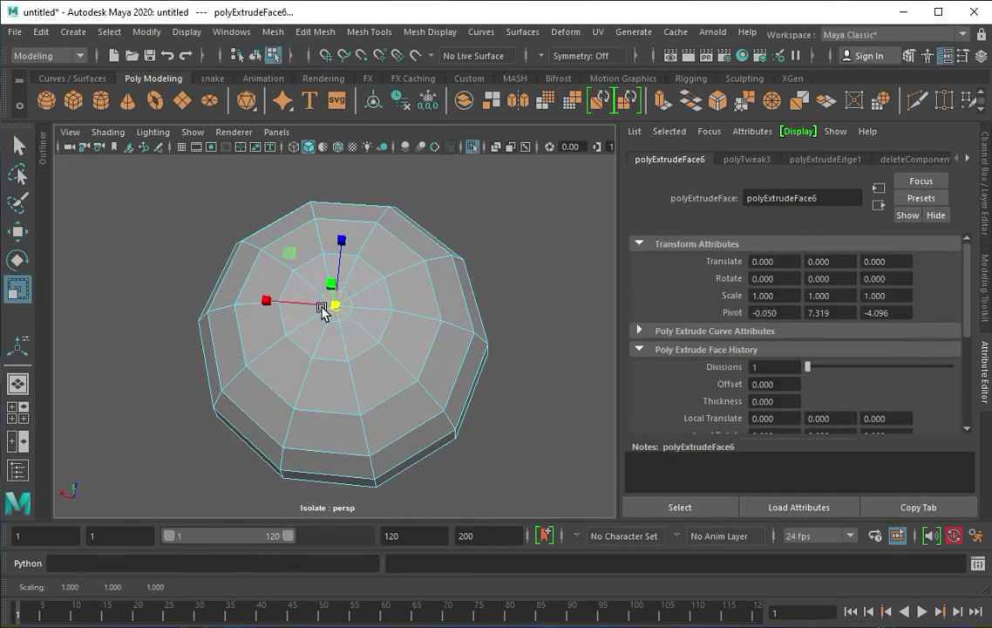
{"action": "right_click_drag", "start_coordinate": [331, 310], "coordinate": [421, 270]}
{"action": "key", "text": "ctrl+1"}
Orbit to a low side angle and select the rod under the bell.
{"action": "scroll", "coordinate": [436, 316], "scroll_direction": "up", "scroll_amount": 3}
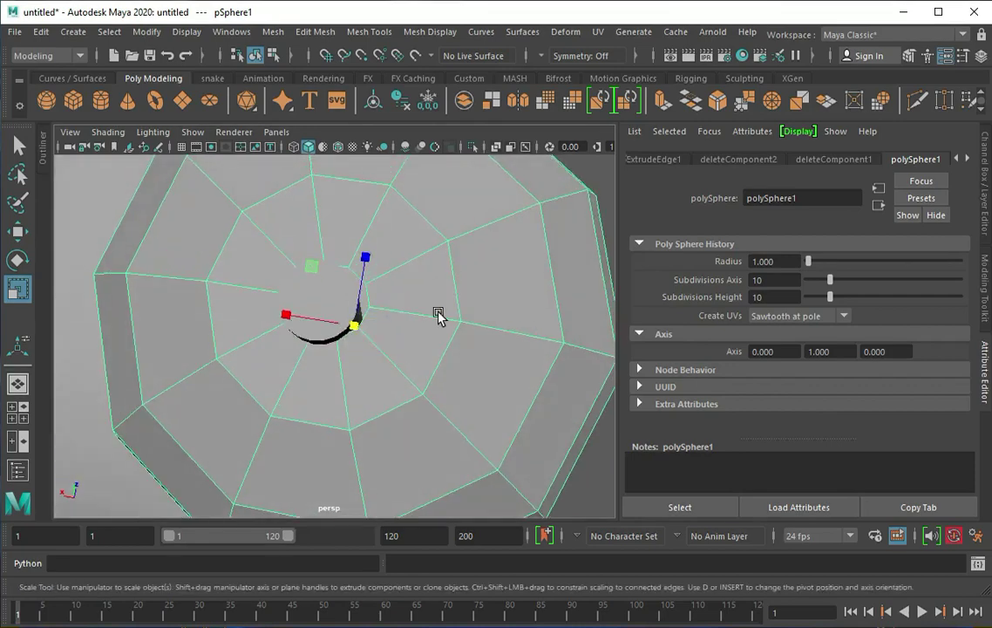
{"action": "scroll", "coordinate": [388, 166], "scroll_direction": "up", "scroll_amount": 3}
{"action": "left_click_drag", "start_coordinate": [388, 166], "coordinate": [352, 281], "text": "alt"}
{"action": "mouse_move", "coordinate": [318, 322]}
{"action": "left_mouse_down", "text": "alt"}
{"action": "mouse_move", "coordinate": [302, 370]}
{"action": "mouse_move", "coordinate": [381, 299]}
{"action": "mouse_move", "coordinate": [339, 292]}
{"action": "left_mouse_up", "text": "alt"}
{"action": "left_click", "coordinate": [381, 299]}
{"action": "key", "text": "f"}
{"action": "key", "text": "space"}
{"action": "key", "text": "space"}
Move the rod's top ring of vertices to meet the bell.
{"action": "key", "text": "f"}
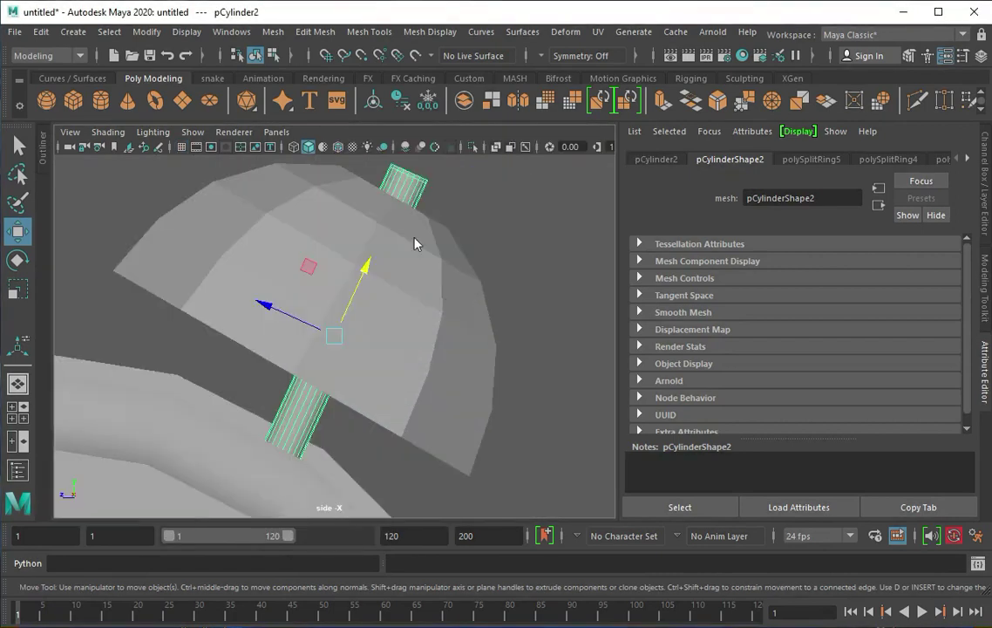
{"action": "key", "text": "F9"}
{"action": "left_click", "coordinate": [345, 164]}
{"action": "left_click_drag", "start_coordinate": [345, 164], "coordinate": [415, 194]}
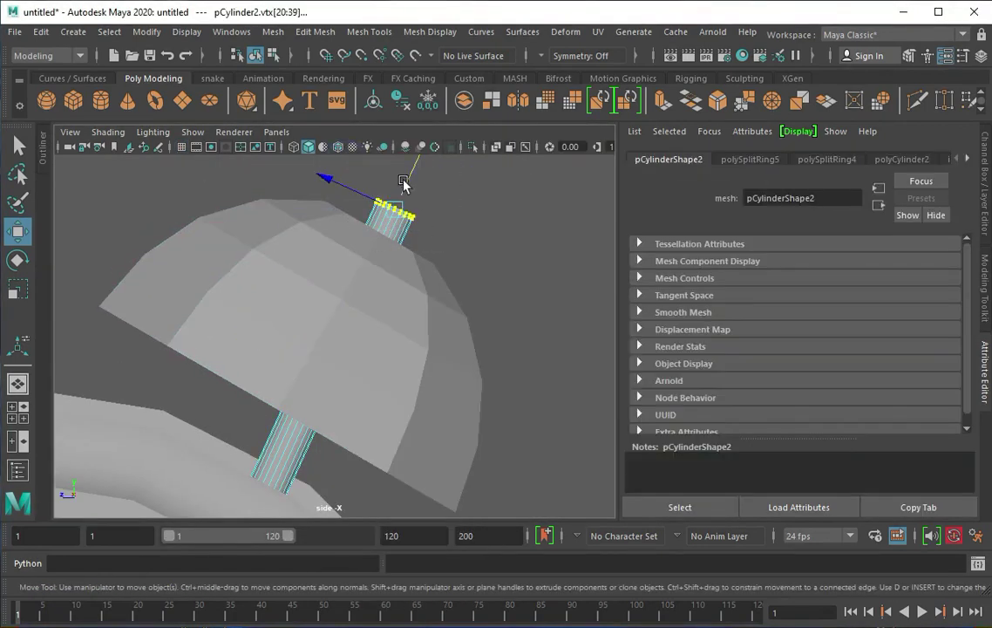
{"action": "scroll", "coordinate": [336, 258], "scroll_direction": "down", "scroll_amount": 3}
{"action": "right_click_drag", "start_coordinate": [336, 230], "coordinate": [425, 204]}
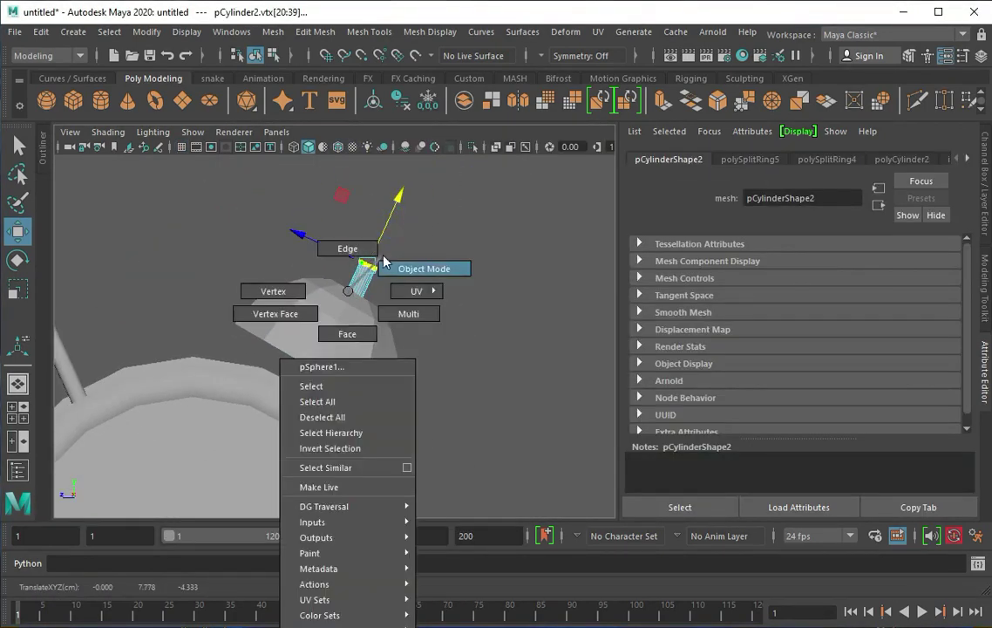
{"action": "scroll", "coordinate": [394, 204], "scroll_direction": "down", "scroll_amount": 2}
Create another cylinder above the dome and check it in wireframe.
{"action": "left_click", "coordinate": [101, 100]}
{"action": "mouse_move", "coordinate": [194, 510]}
{"action": "left_mouse_down"}
{"action": "mouse_move", "coordinate": [200, 262]}
{"action": "mouse_move", "coordinate": [346, 279]}
{"action": "left_mouse_up"}
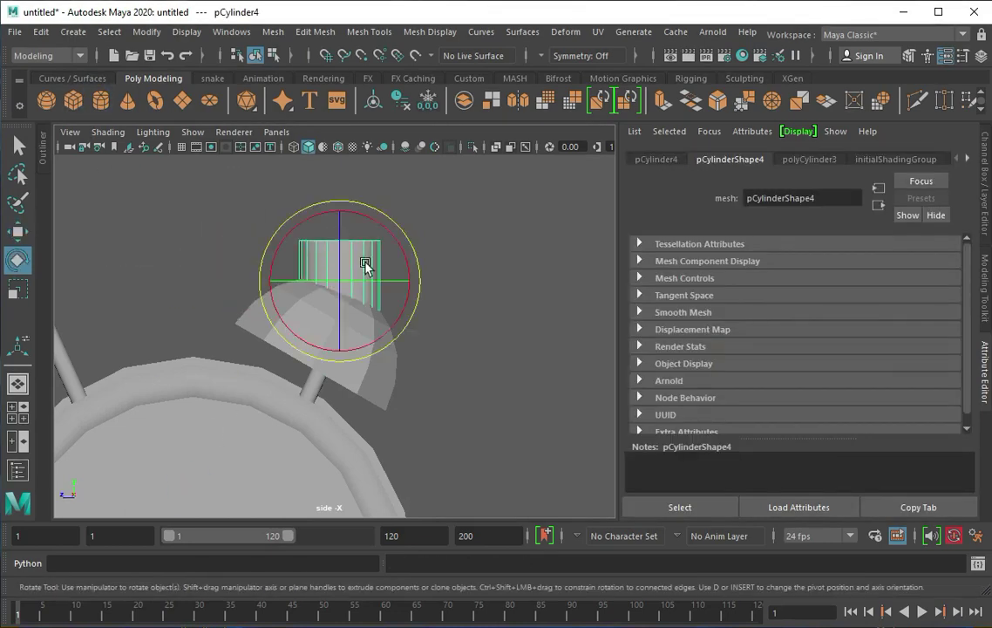
{"action": "key", "text": "4"}
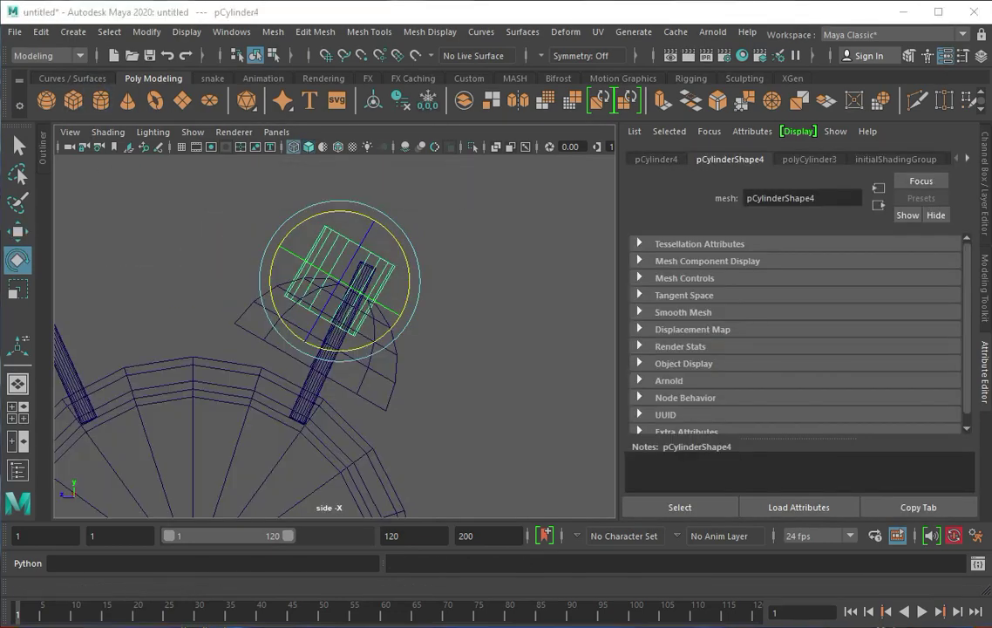
{"action": "scroll", "coordinate": [355, 258], "scroll_direction": "up", "scroll_amount": 2}
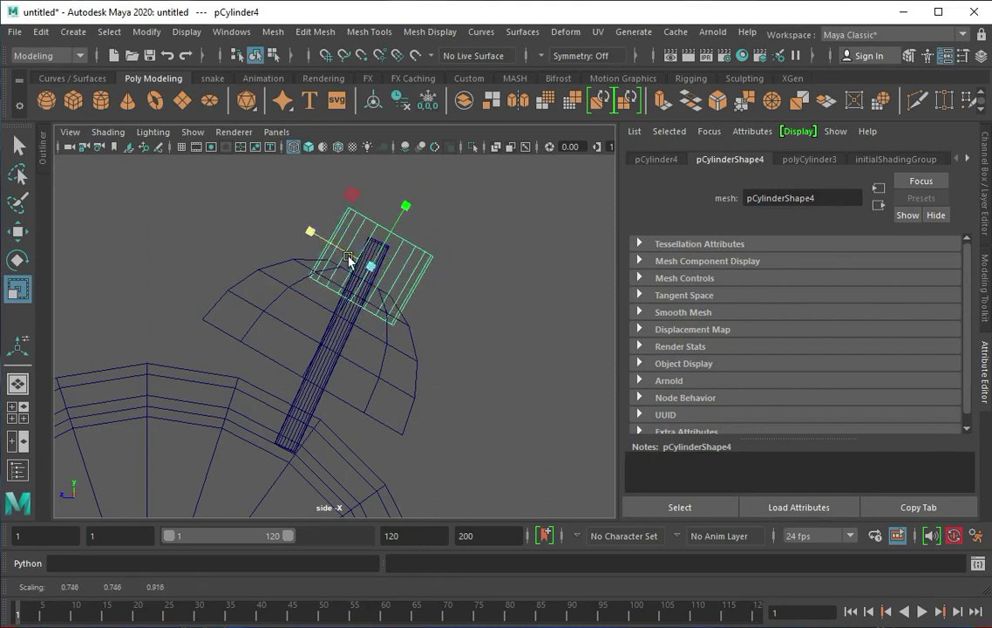
{"action": "key", "text": "space"}
{"action": "left_click_drag", "start_coordinate": [349, 261], "coordinate": [348, 218]}
Set the cylinder's Subdivisions Axis to 8 and select its eight side faces.
{"action": "left_click", "coordinate": [809, 159]}
{"action": "left_click_drag", "start_coordinate": [818, 298], "coordinate": [822, 296]}
{"action": "mouse_move", "coordinate": [523, 296]}
{"action": "left_mouse_down", "text": "alt"}
{"action": "mouse_move", "coordinate": [341, 281]}
{"action": "mouse_move", "coordinate": [376, 259]}
{"action": "left_mouse_up", "text": "alt"}
{"action": "key", "text": "w"}
{"action": "left_click", "coordinate": [369, 270]}
{"action": "right_click_drag", "start_coordinate": [377, 239], "coordinate": [352, 200]}
{"action": "left_click_drag", "start_coordinate": [296, 174], "coordinate": [393, 253]}
Extract the side faces as a separate piece and select the eight-sided cylinder.
{"action": "key", "text": "f"}
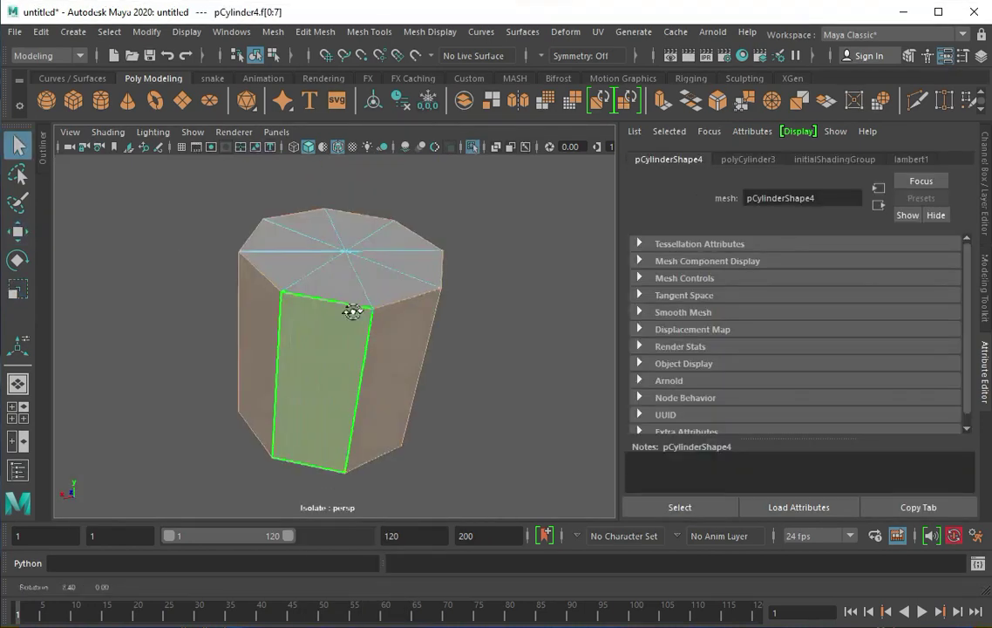
{"action": "left_click", "coordinate": [305, 31]}
{"action": "left_click", "coordinate": [398, 467]}
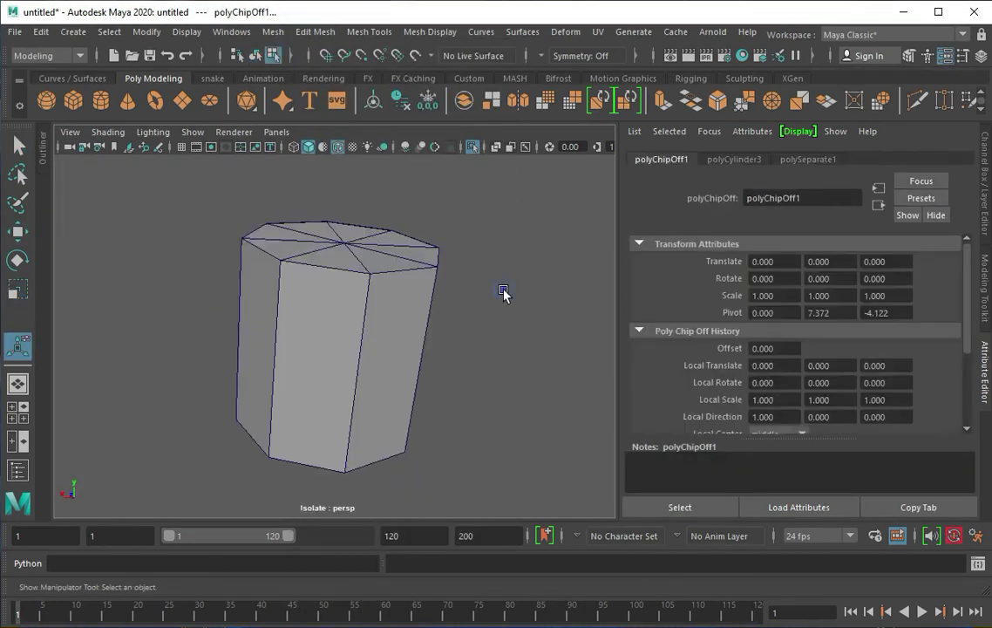
{"action": "right_click_drag", "start_coordinate": [336, 240], "coordinate": [421, 217]}
{"action": "left_click_drag", "start_coordinate": [339, 285], "coordinate": [329, 372], "text": "alt"}
{"action": "left_click", "coordinate": [330, 372]}
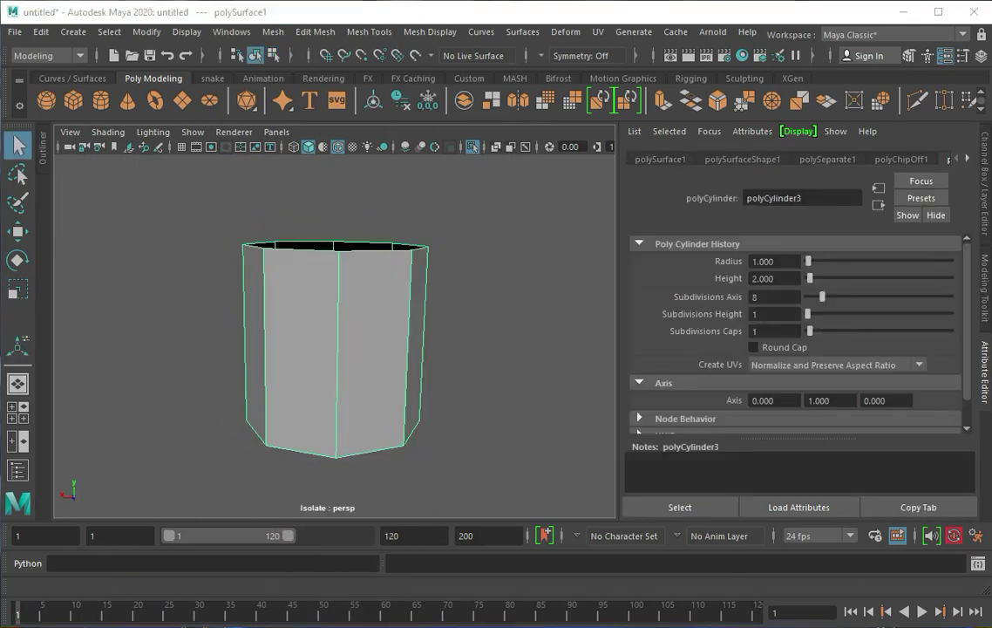
{"action": "left_click_drag", "start_coordinate": [336, 468], "coordinate": [394, 381], "text": "alt"}
Extrude all the cylinder's faces outward twice to give the ring thickness.
{"action": "key", "text": "ctrl+e"}
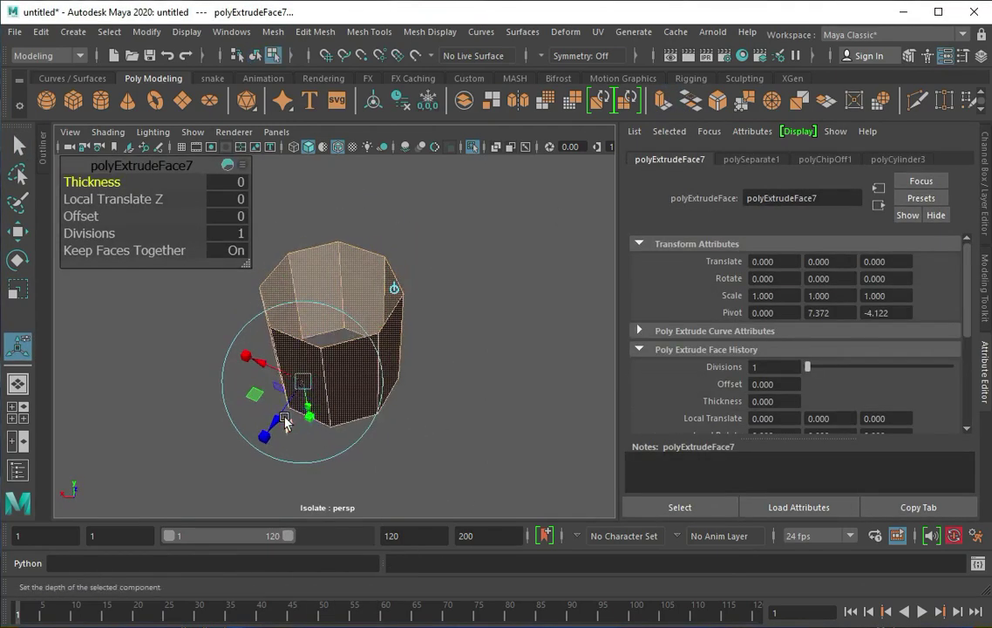
{"action": "mouse_move", "coordinate": [270, 431]}
{"action": "left_mouse_down"}
{"action": "mouse_move", "coordinate": [233, 443]}
{"action": "mouse_move", "coordinate": [327, 377]}
{"action": "left_mouse_up"}
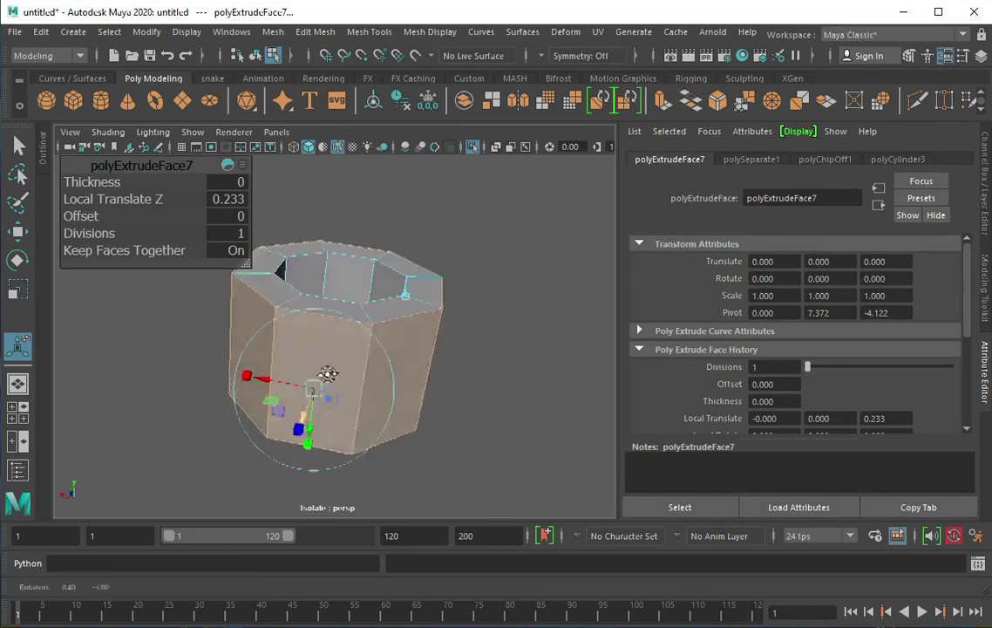
{"action": "key", "text": "ctrl+e"}
{"action": "right_click_drag", "start_coordinate": [325, 370], "coordinate": [277, 310]}
Bevel the top rim and inner rim edge loops.
{"action": "left_click", "coordinate": [348, 345]}
{"action": "mouse_move", "coordinate": [278, 310]}
{"action": "left_mouse_down", "text": "alt"}
{"action": "mouse_move", "coordinate": [348, 346]}
{"action": "mouse_move", "coordinate": [310, 372]}
{"action": "mouse_move", "coordinate": [348, 376]}
{"action": "mouse_move", "coordinate": [279, 327]}
{"action": "mouse_move", "coordinate": [359, 286]}
{"action": "left_mouse_up", "text": "alt"}
{"action": "double_click", "coordinate": [381, 279]}
{"action": "key", "text": "ctrl+b"}
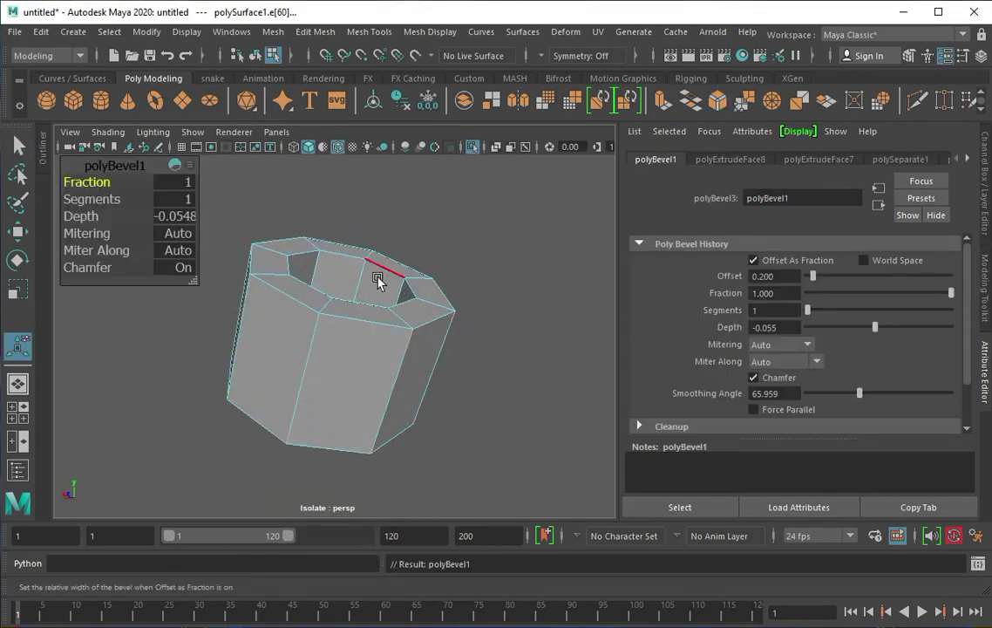
{"action": "left_click_drag", "start_coordinate": [87, 180], "coordinate": [283, 304], "text": "alt"}
{"action": "left_click", "coordinate": [318, 344]}
{"action": "mouse_move", "coordinate": [318, 344]}
{"action": "left_mouse_down", "text": "alt"}
{"action": "mouse_move", "coordinate": [405, 336]}
{"action": "mouse_move", "coordinate": [321, 355]}
{"action": "mouse_move", "coordinate": [440, 394]}
{"action": "left_mouse_up", "text": "alt"}
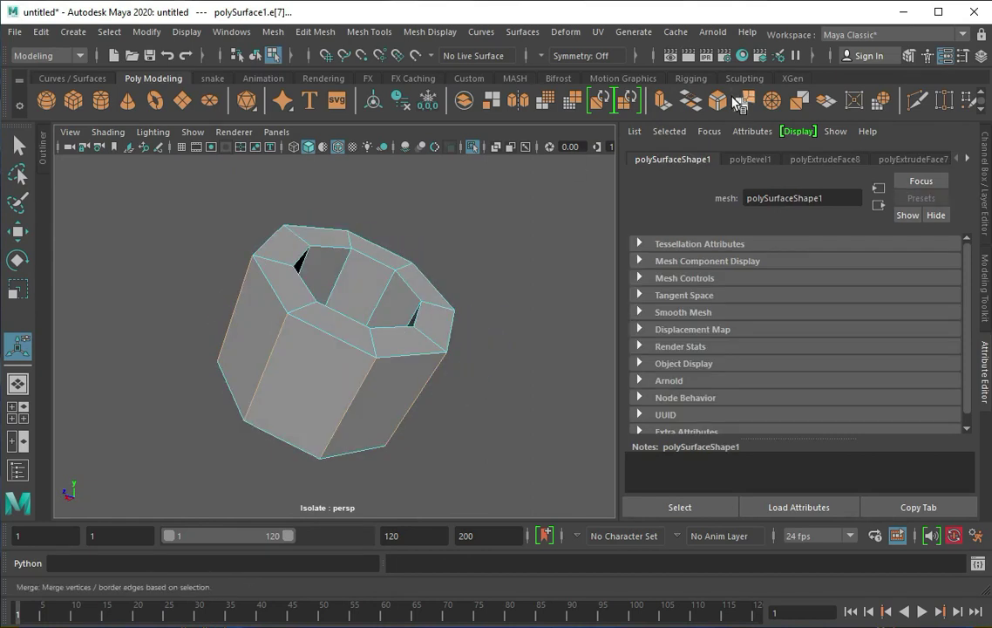
{"action": "double_click", "coordinate": [366, 244]}
{"action": "key", "text": "ctrl+b"}
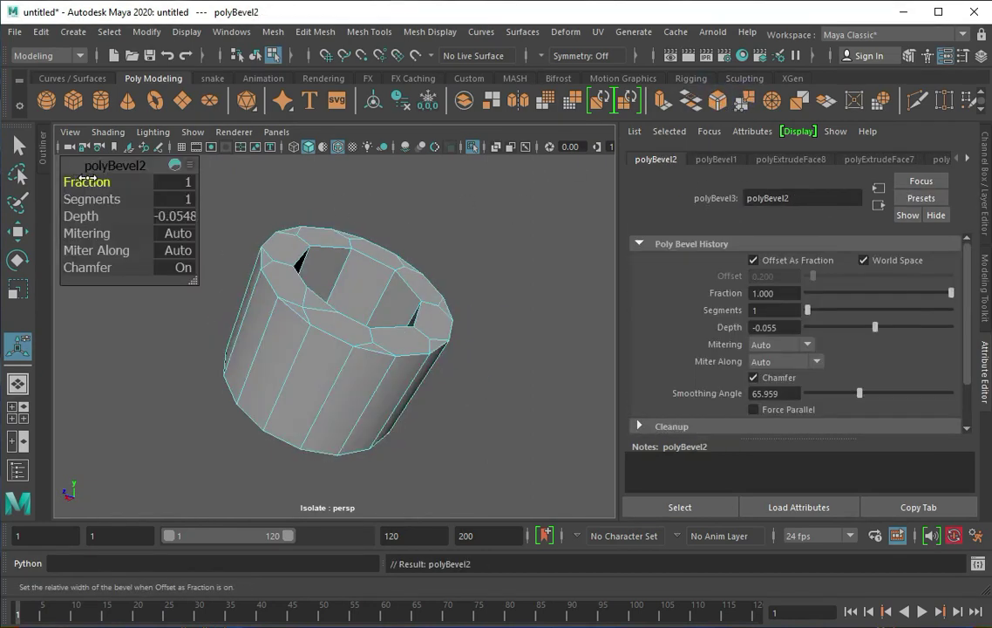
Insert two edge loops, one near the ring's top and one near its bottom.
{"action": "left_click_drag", "start_coordinate": [78, 178], "coordinate": [254, 316], "text": "alt"}
{"action": "left_click", "coordinate": [369, 32]}
{"action": "left_click", "coordinate": [398, 148]}
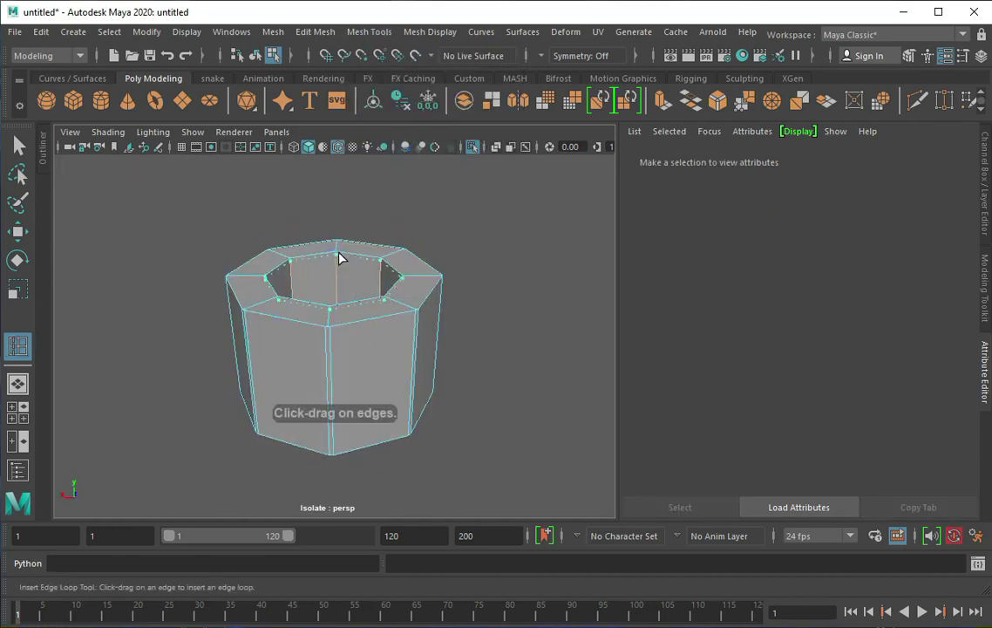
{"action": "left_click", "coordinate": [339, 257]}
{"action": "left_click_drag", "start_coordinate": [339, 257], "coordinate": [348, 299], "text": "alt"}
{"action": "left_click", "coordinate": [341, 339]}
{"action": "left_click_drag", "start_coordinate": [341, 339], "coordinate": [261, 338], "text": "alt"}
{"action": "left_click_drag", "start_coordinate": [337, 366], "coordinate": [328, 348], "text": "alt"}
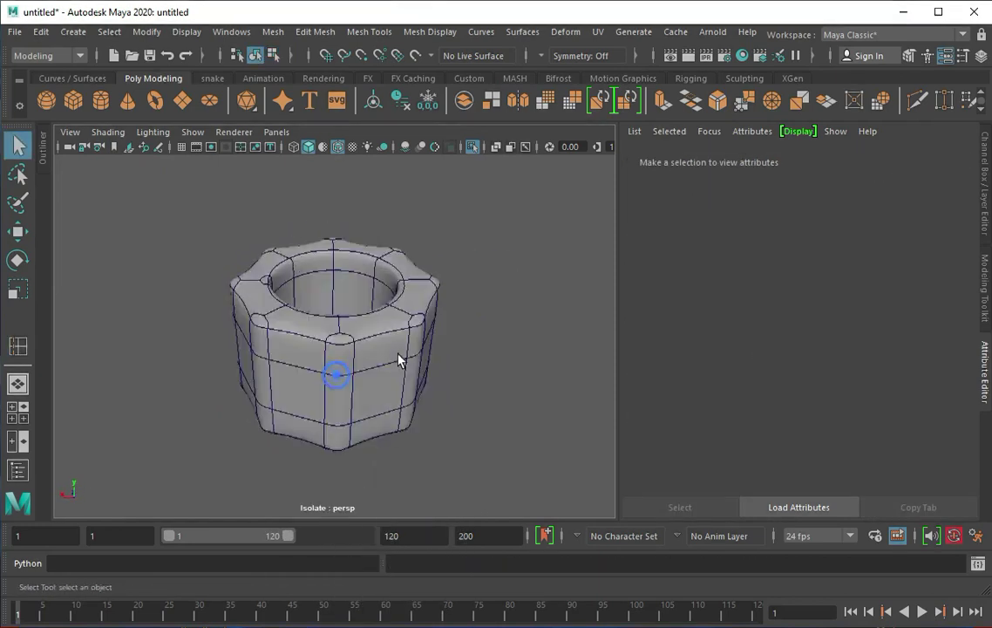
{"action": "mouse_move", "coordinate": [421, 334]}
{"action": "left_mouse_down", "text": "alt"}
{"action": "mouse_move", "coordinate": [566, 365]}
{"action": "mouse_move", "coordinate": [420, 127]}
{"action": "left_mouse_up", "text": "alt"}
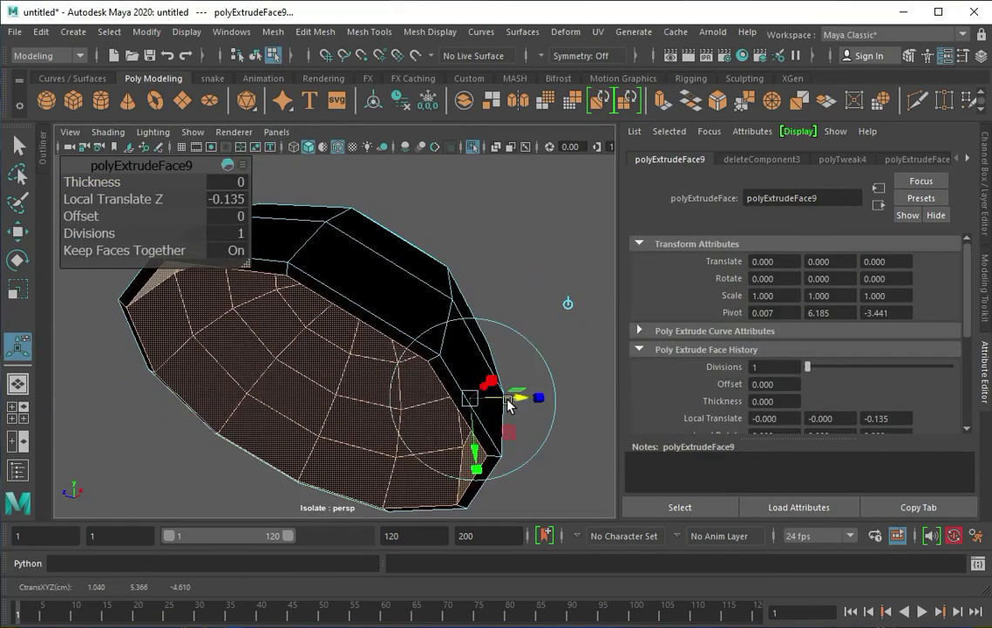
Switch the dome back to object selection and reverse its normals.
{"action": "right_click", "coordinate": [413, 293]}
{"action": "left_click", "coordinate": [489, 270]}
{"action": "left_click", "coordinate": [430, 31]}
{"action": "left_click", "coordinate": [405, 250]}
Bevel the dome's edge loops, then reselect the dome for moving.
{"action": "key", "text": "F8"}
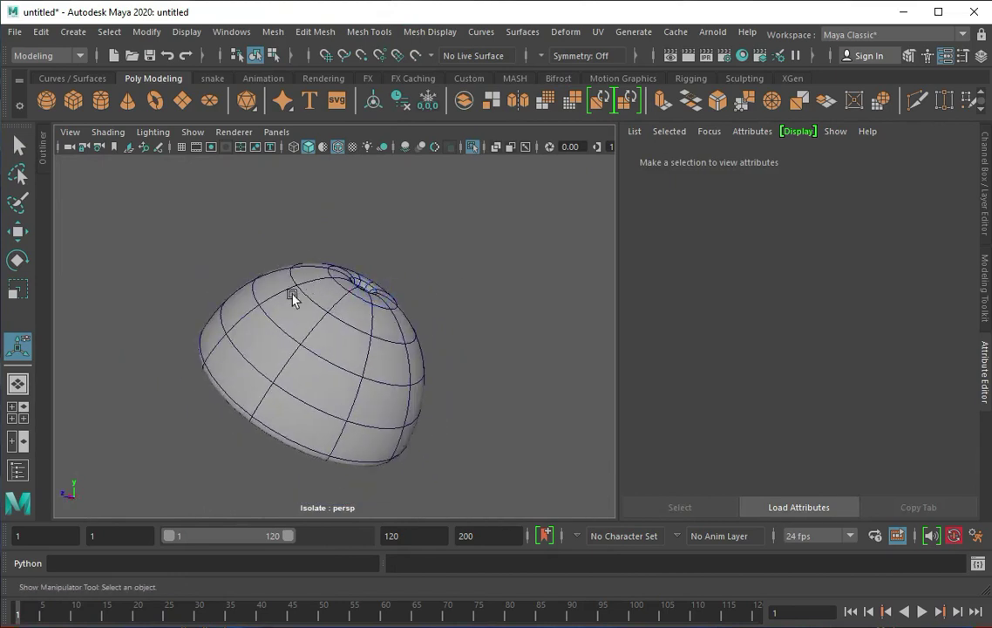
{"action": "key", "text": "q"}
{"action": "left_click", "coordinate": [261, 332]}
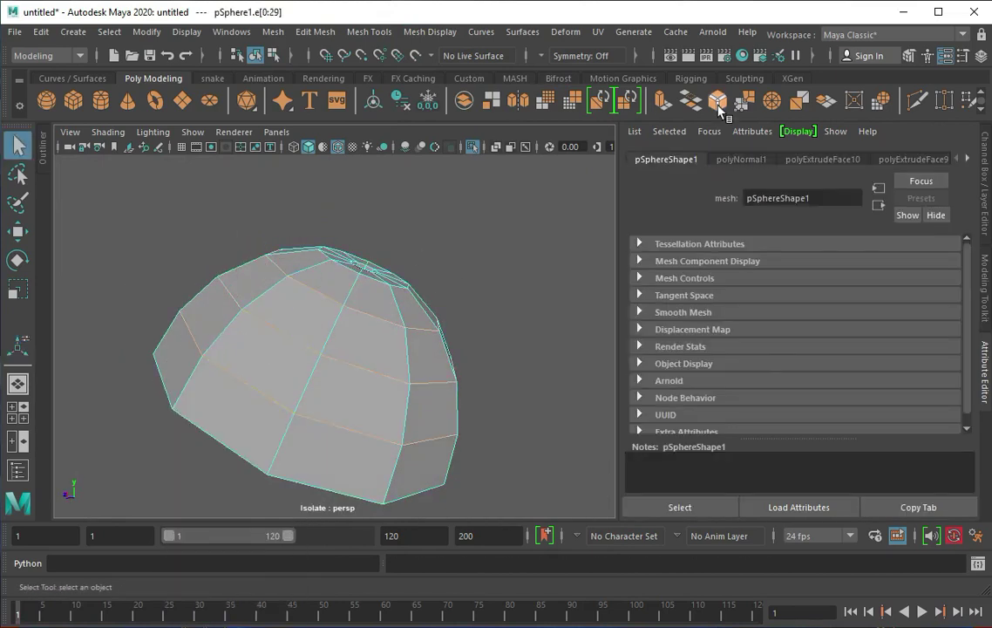
{"action": "left_click", "coordinate": [716, 99]}
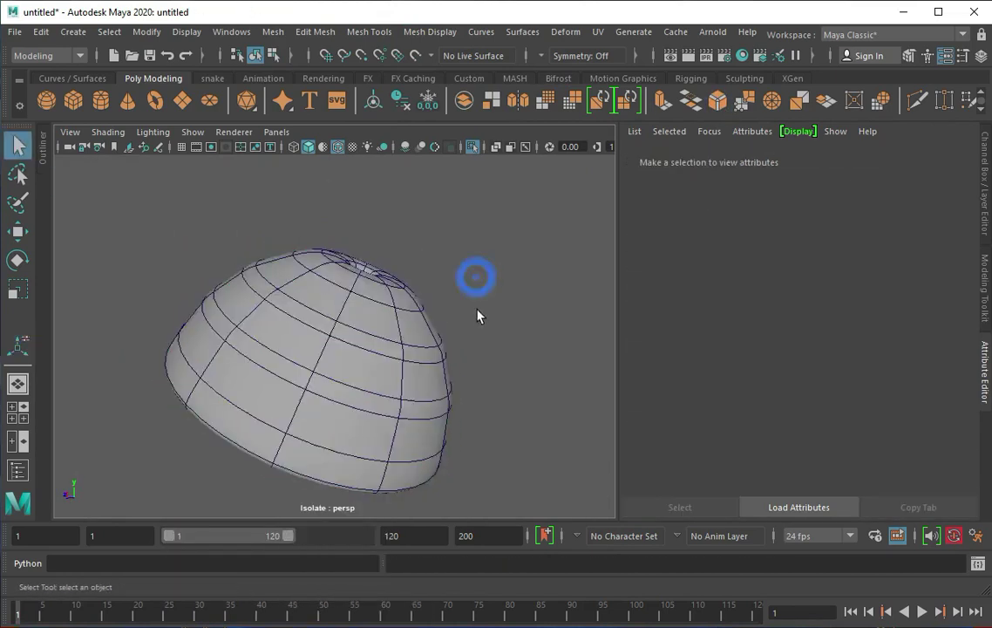
{"action": "left_click_drag", "start_coordinate": [427, 303], "coordinate": [384, 353], "text": "alt"}
{"action": "left_click", "coordinate": [384, 353]}
{"action": "key", "text": "w"}
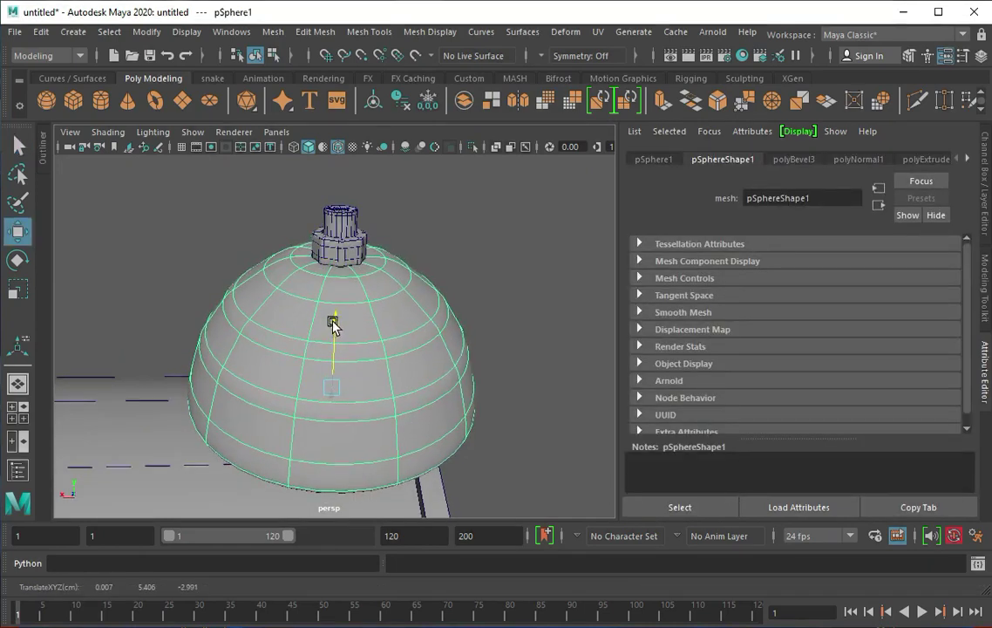
Move the dome and bolt over the clock body in side view and tilt the bell slightly.
{"action": "mouse_move", "coordinate": [410, 321]}
{"action": "left_mouse_down", "text": "alt"}
{"action": "mouse_move", "coordinate": [503, 305]}
{"action": "mouse_move", "coordinate": [276, 338]}
{"action": "left_mouse_up", "text": "alt"}
{"action": "right_click_drag", "start_coordinate": [470, 301], "coordinate": [470, 367], "text": "shift"}
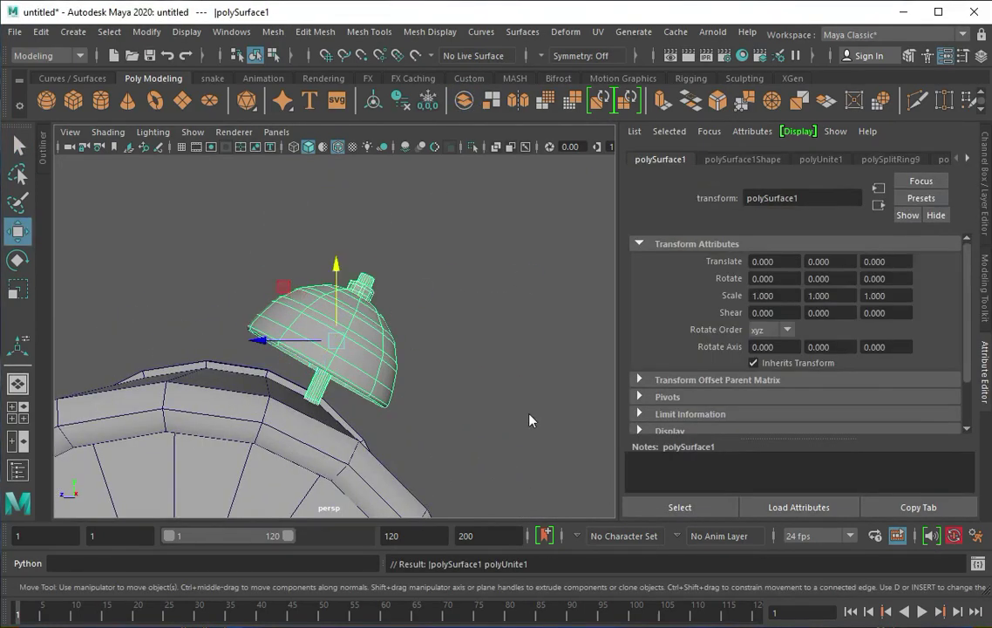
{"action": "left_click_drag", "start_coordinate": [470, 367], "coordinate": [340, 320]}
{"action": "key", "text": "5"}
{"action": "mouse_move", "coordinate": [410, 336]}
{"action": "left_mouse_down"}
{"action": "mouse_move", "coordinate": [351, 335]}
{"action": "mouse_move", "coordinate": [357, 329]}
{"action": "left_mouse_up"}
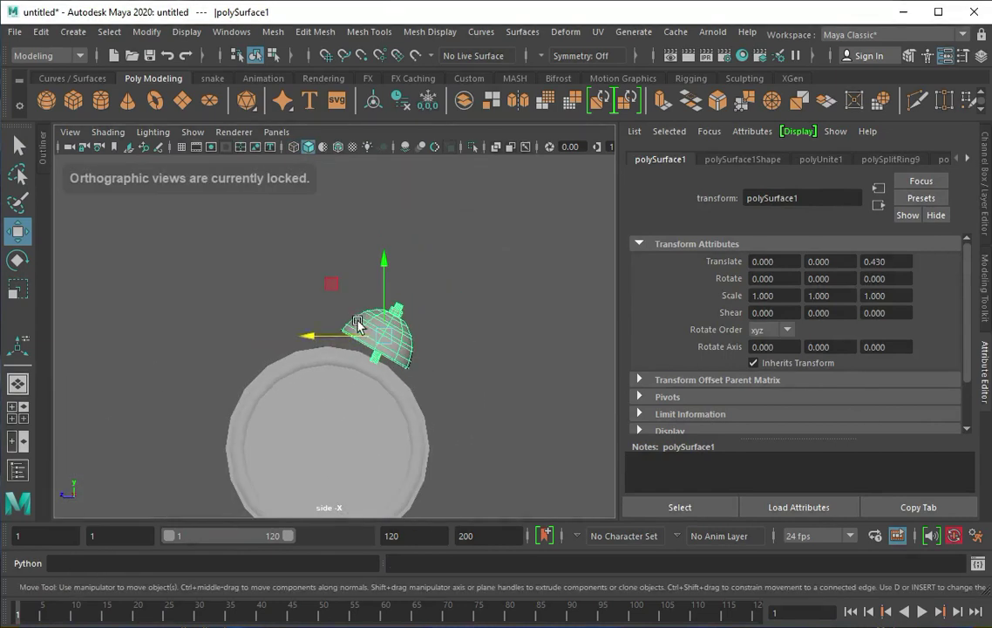
{"action": "left_click", "coordinate": [985, 287]}
{"action": "key", "text": "f"}
{"action": "key", "text": "e"}
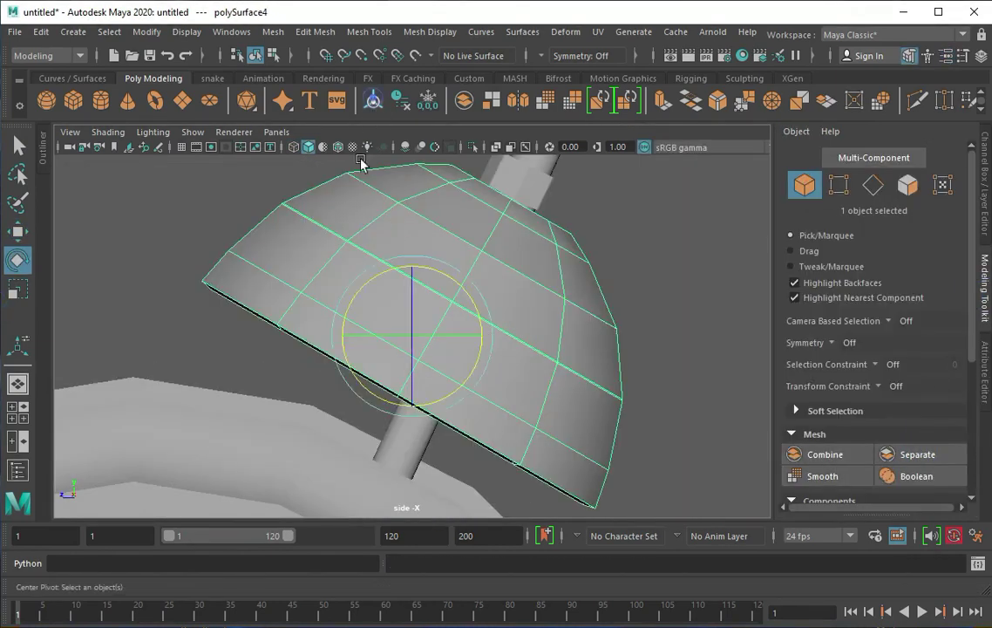
{"action": "scroll", "coordinate": [363, 227], "scroll_direction": "down", "scroll_amount": 3}
{"action": "left_click_drag", "start_coordinate": [363, 280], "coordinate": [366, 287]}
Combine the bell with its stem, group it, and mirror the group with Scale Z -1.
{"action": "right_click_drag", "start_coordinate": [521, 273], "coordinate": [684, 353], "text": "shift"}
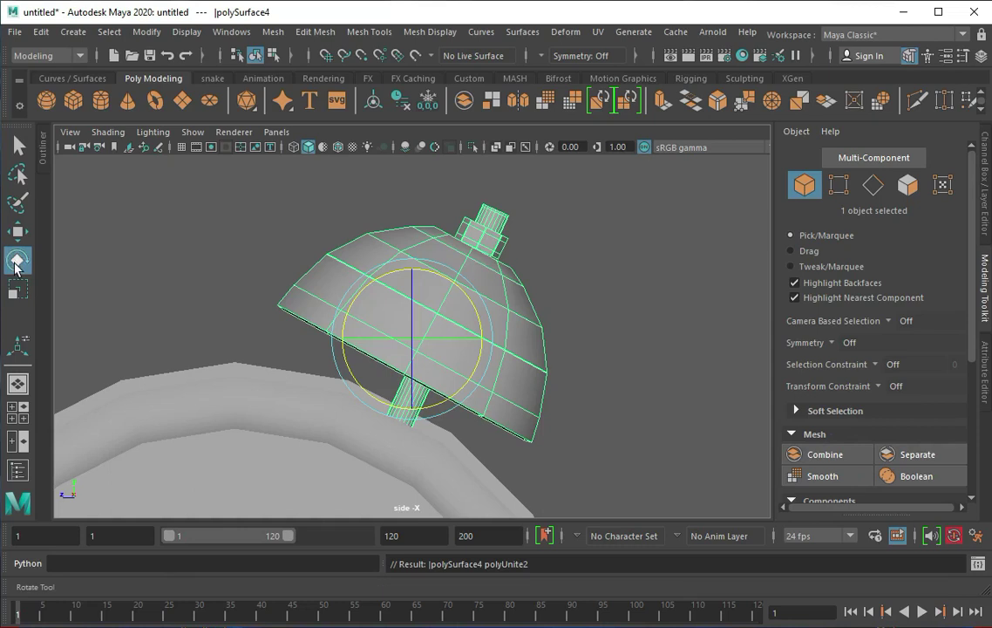
{"action": "left_click", "coordinate": [18, 230]}
{"action": "scroll", "coordinate": [192, 454], "scroll_direction": "down", "scroll_amount": 3}
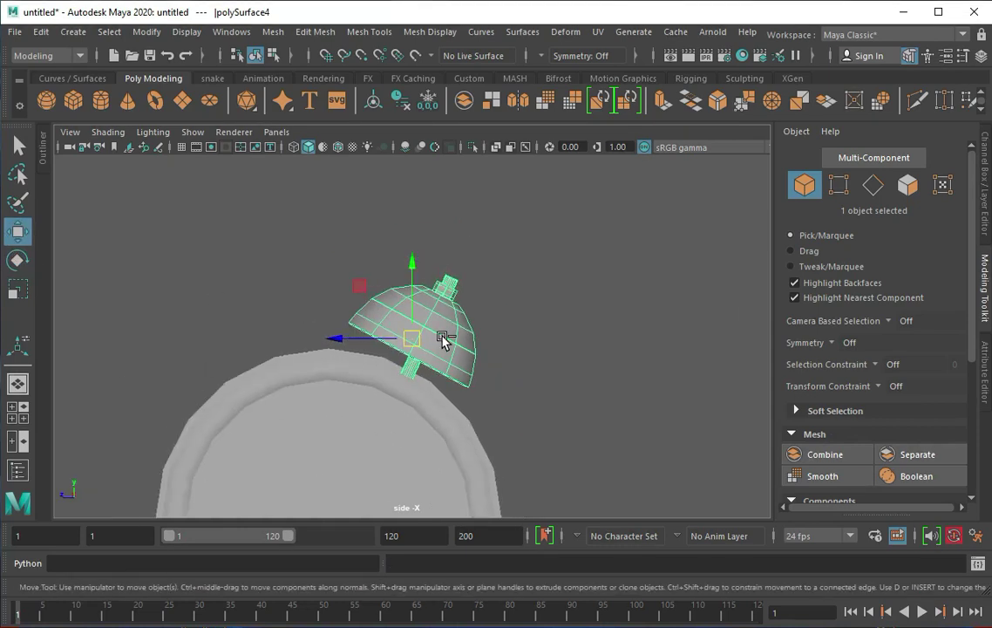
{"action": "key", "text": "ctrl+a"}
{"action": "type", "text": "-1"}
{"action": "key", "text": "Return"}
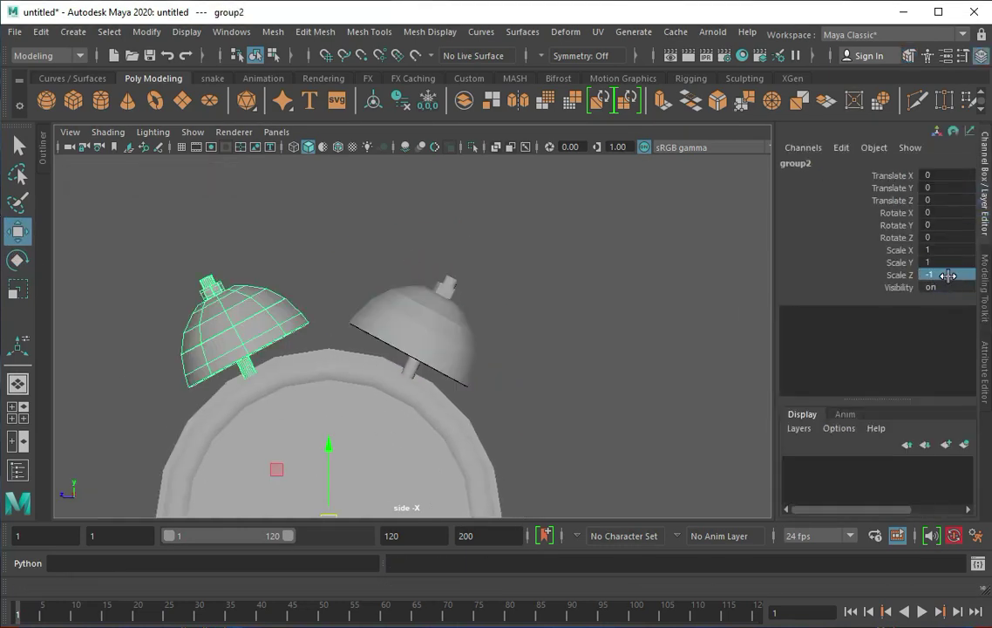
{"action": "scroll", "coordinate": [482, 312], "scroll_direction": "down", "scroll_amount": 3}
{"action": "left_click", "coordinate": [372, 388]}
{"action": "key", "text": "space"}
{"action": "key", "text": "space"}
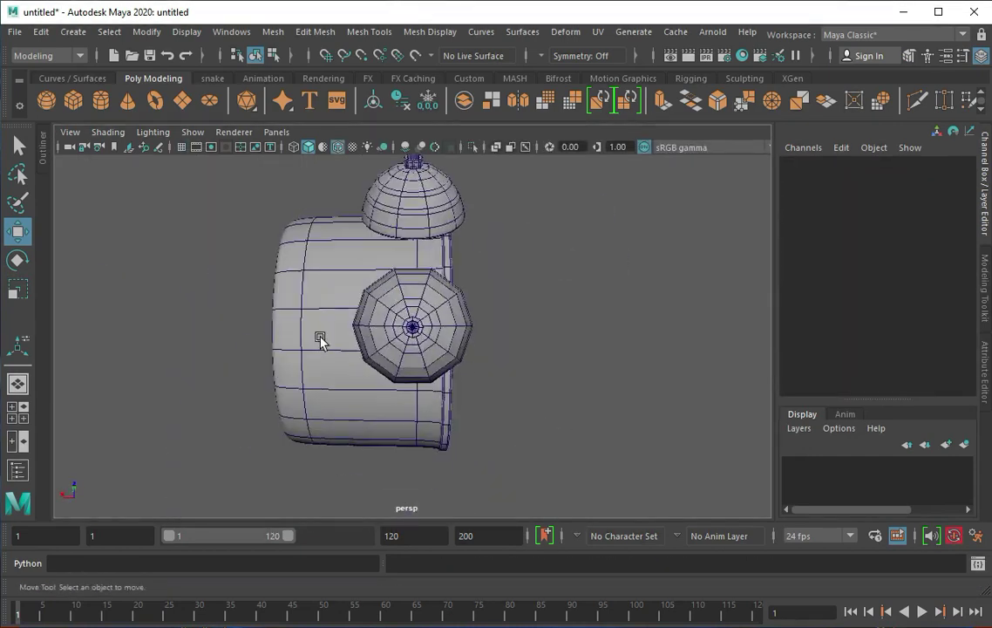
Create a new cylinder for the leg, raise it slightly and tilt it -30 degrees.
{"action": "left_click", "coordinate": [375, 312]}
{"action": "left_click_drag", "start_coordinate": [375, 312], "coordinate": [346, 348], "text": "alt"}
{"action": "left_click", "coordinate": [520, 382]}
{"action": "left_click_drag", "start_coordinate": [520, 382], "coordinate": [289, 363], "text": "alt"}
{"action": "key", "text": "space"}
{"action": "key", "text": "space"}
{"action": "key", "text": "a"}
{"action": "left_click", "coordinate": [101, 100]}
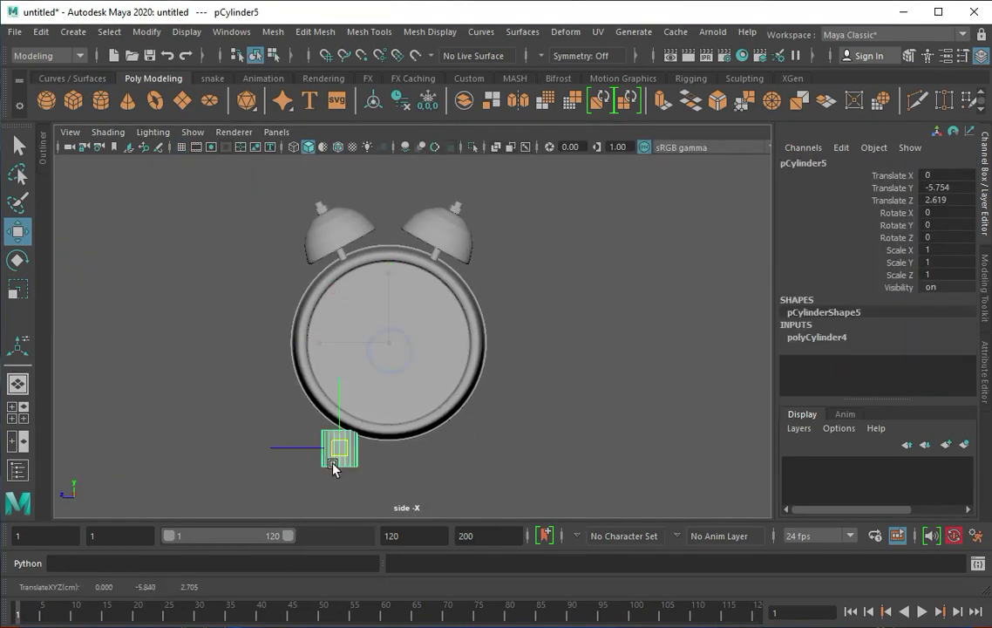
{"action": "key", "text": "w"}
{"action": "left_click_drag", "start_coordinate": [323, 453], "coordinate": [323, 447]}
{"action": "key", "text": "f"}
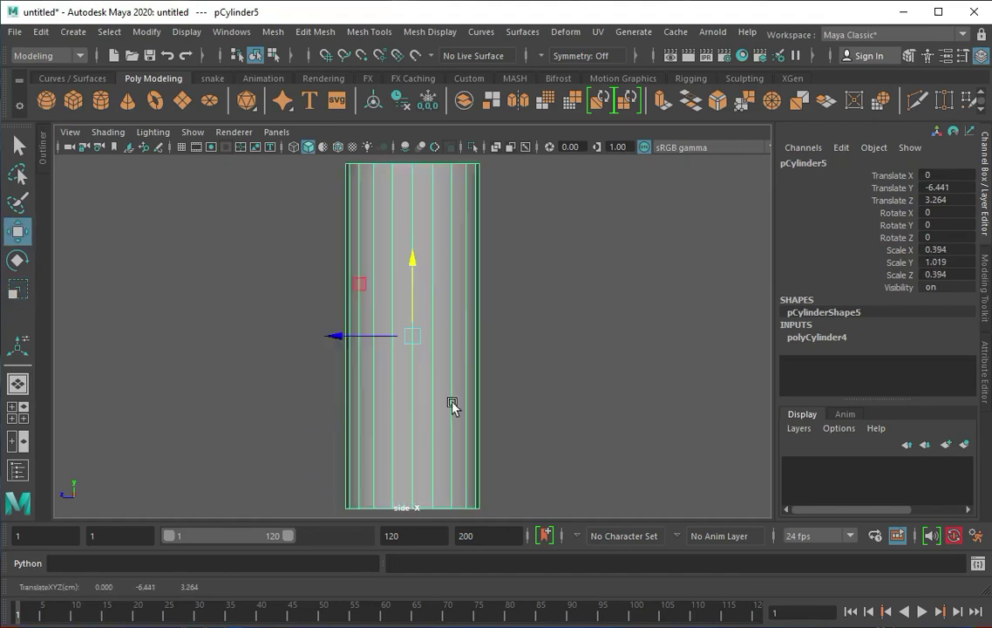
{"action": "scroll", "coordinate": [435, 310], "scroll_direction": "down", "scroll_amount": 3}
{"action": "key", "text": "e"}
{"action": "left_click_drag", "start_coordinate": [427, 305], "coordinate": [447, 307]}
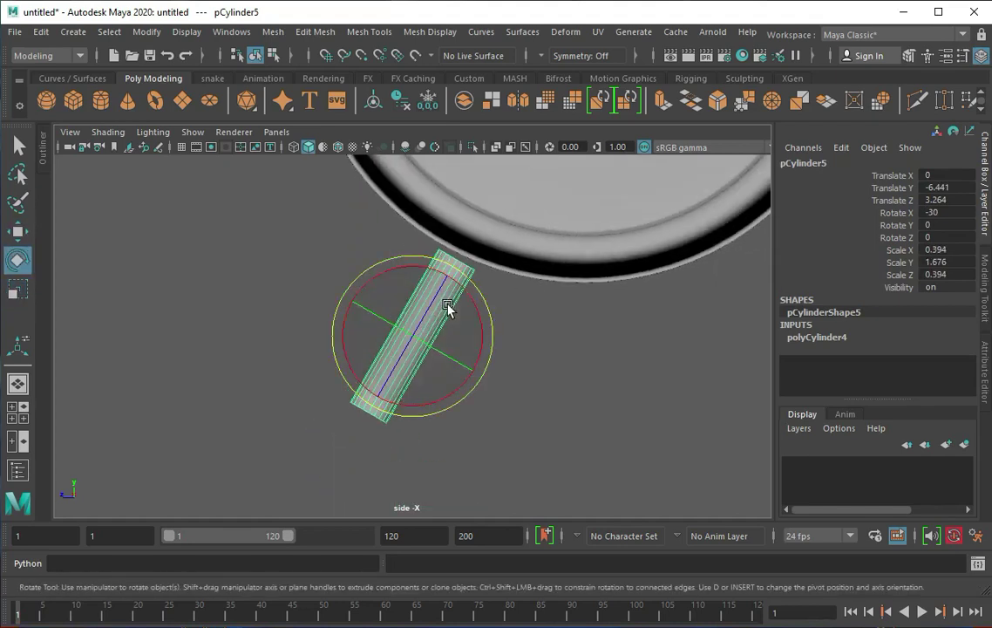
Add edge loops to the leg and extrude its end faces twice with scaling.
{"action": "left_click", "coordinate": [369, 31]}
{"action": "left_click", "coordinate": [375, 131]}
{"action": "left_click", "coordinate": [436, 257]}
{"action": "left_click", "coordinate": [443, 252]}
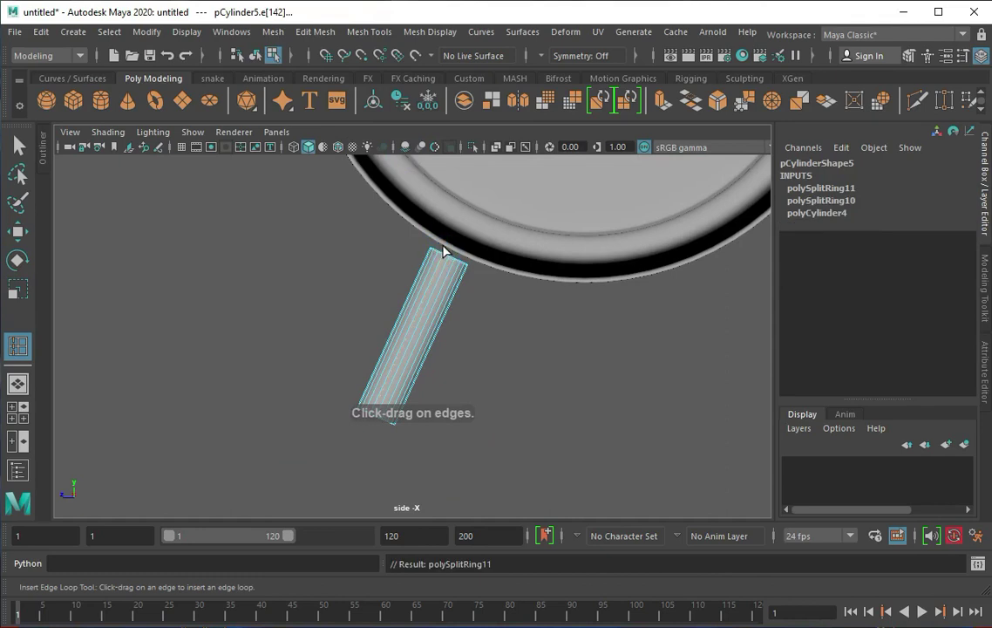
{"action": "left_click", "coordinate": [409, 325]}
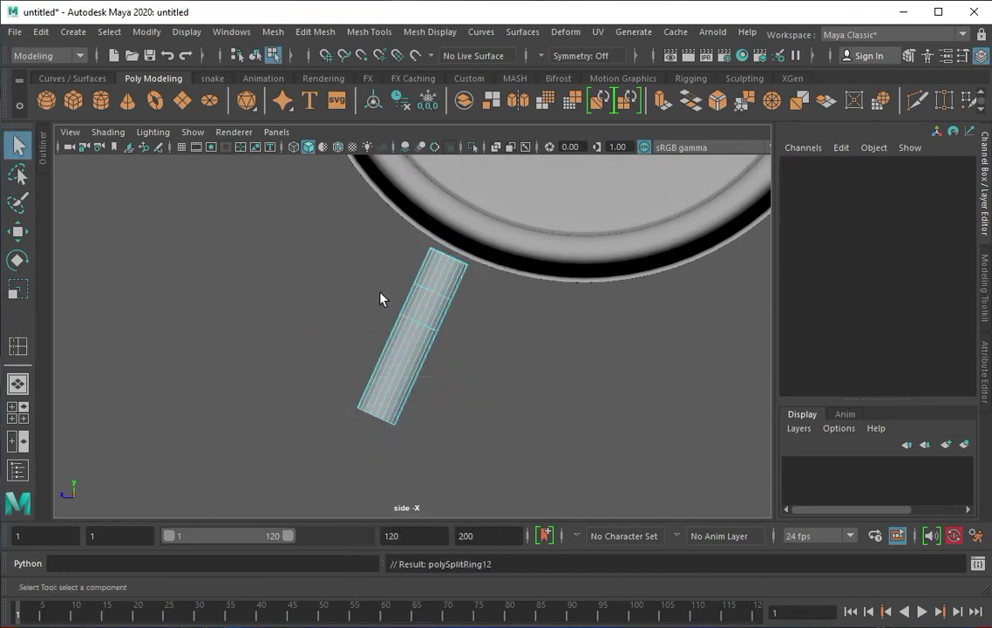
{"action": "left_click", "coordinate": [427, 296]}
{"action": "key", "text": "ctrl+e"}
{"action": "key", "text": "r"}
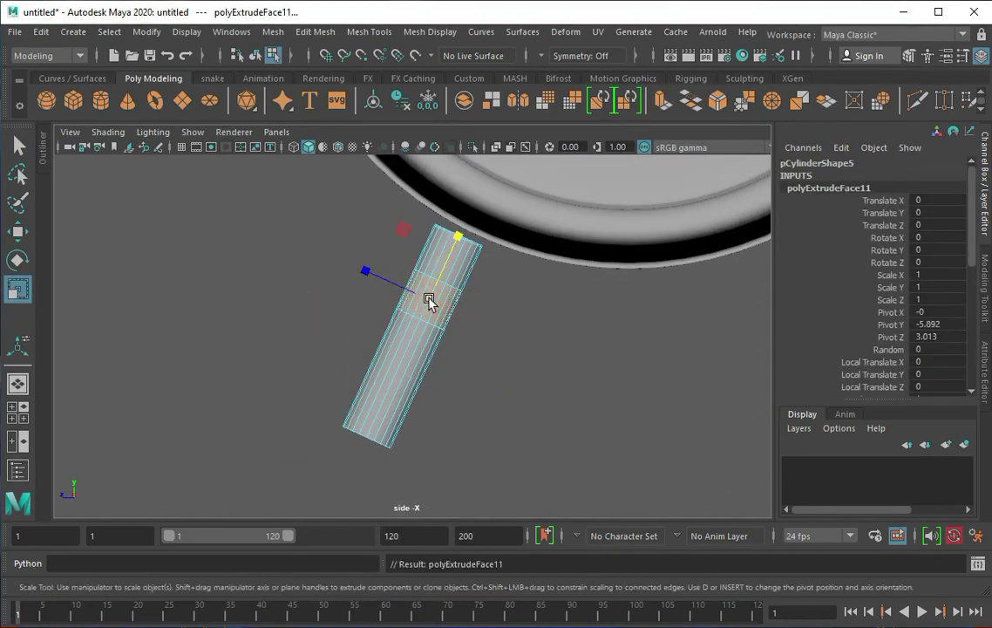
{"action": "key", "text": "ctrl+e"}
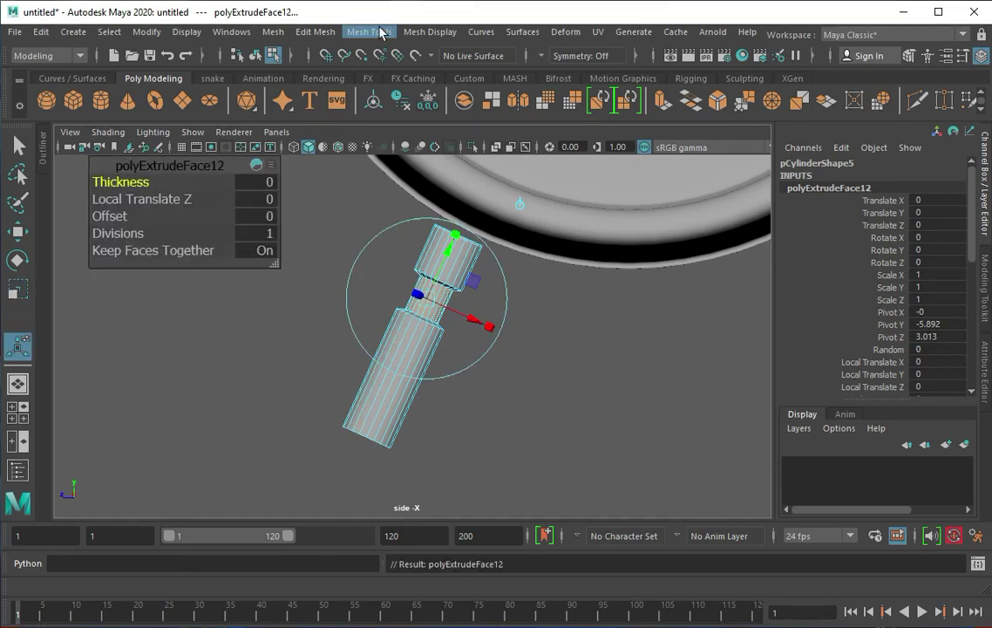
Extrude a face ring scaled to 1.154 and pull a new edge loop outward into a bulge.
{"action": "left_click", "coordinate": [372, 31]}
{"action": "left_click", "coordinate": [375, 130]}
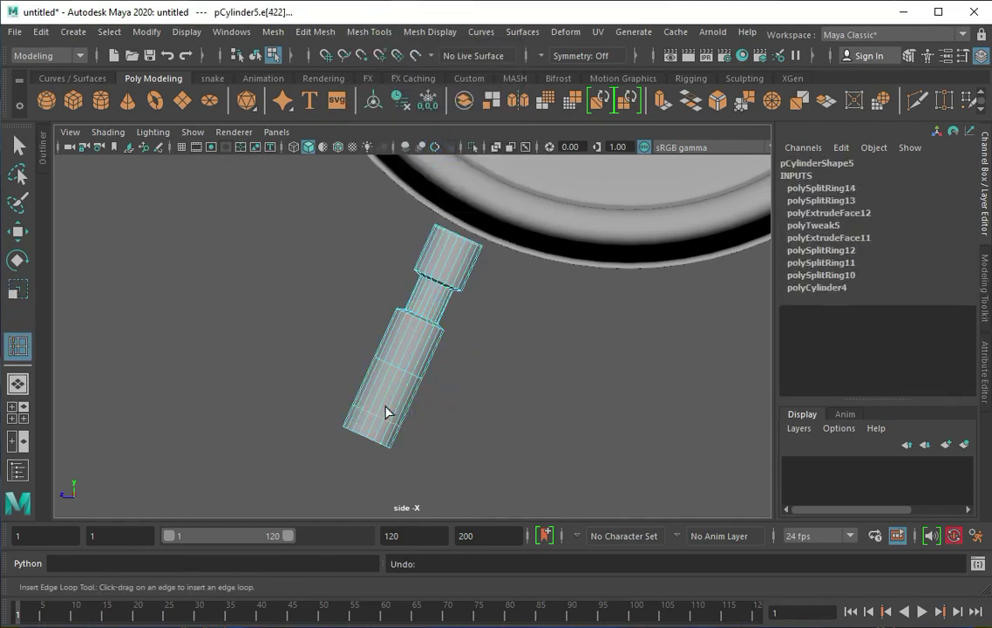
{"action": "key", "text": "q"}
{"action": "left_click_drag", "start_coordinate": [378, 361], "coordinate": [399, 399]}
{"action": "key", "text": "ctrl+e"}
{"action": "key", "text": "r"}
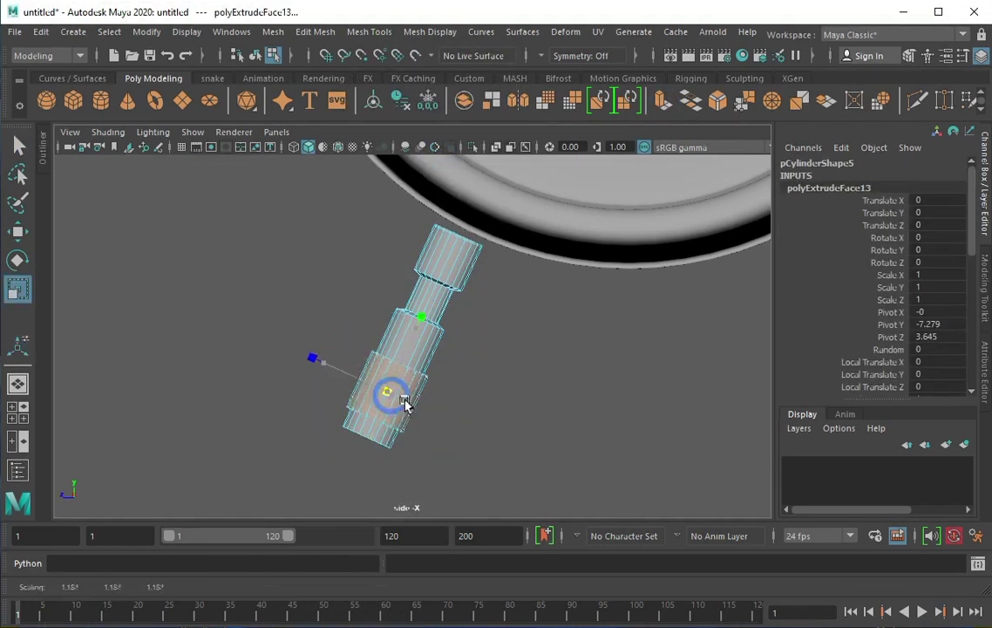
{"action": "key", "text": "space"}
{"action": "key", "text": "f"}
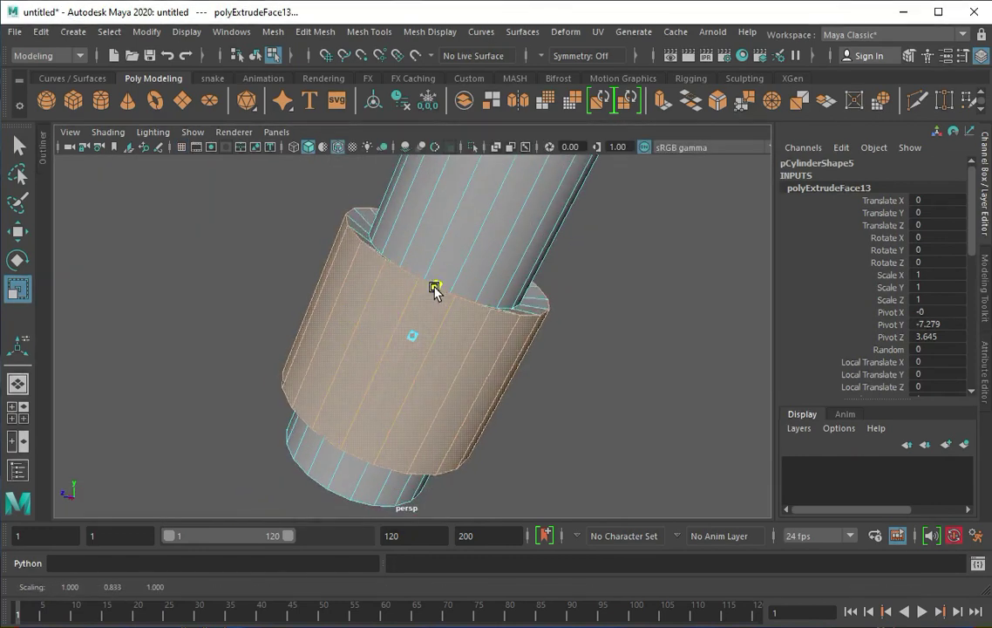
{"action": "left_click", "coordinate": [406, 340]}
{"action": "mouse_move", "coordinate": [398, 345]}
{"action": "left_mouse_down"}
{"action": "mouse_move", "coordinate": [443, 350]}
{"action": "mouse_move", "coordinate": [514, 316]}
{"action": "mouse_move", "coordinate": [440, 361]}
{"action": "mouse_move", "coordinate": [604, 372]}
{"action": "mouse_move", "coordinate": [423, 342]}
{"action": "mouse_move", "coordinate": [380, 318]}
{"action": "left_mouse_up"}
Bevel the bulge's edge loops with Fraction 0.4 and isolate the leg in view.
{"action": "double_click", "coordinate": [423, 350]}
{"action": "key", "text": "ctrl+b"}
{"action": "left_click_drag", "start_coordinate": [139, 183], "coordinate": [107, 183]}
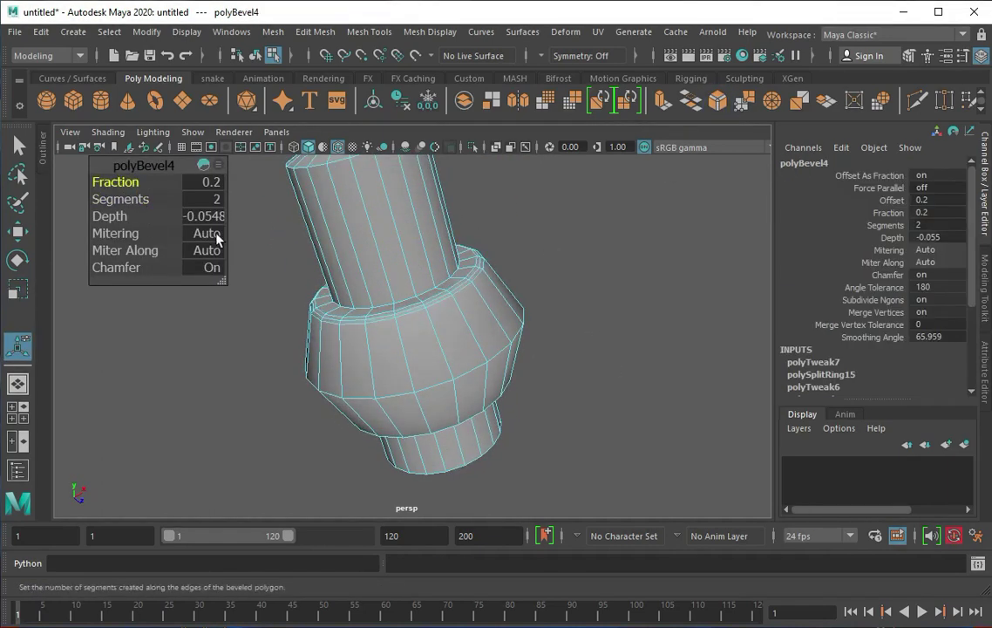
{"action": "left_click_drag", "start_coordinate": [218, 239], "coordinate": [383, 314], "text": "alt"}
{"action": "double_click", "coordinate": [410, 322]}
{"action": "key", "text": "ctrl+b"}
{"action": "left_click_drag", "start_coordinate": [131, 183], "coordinate": [103, 183]}
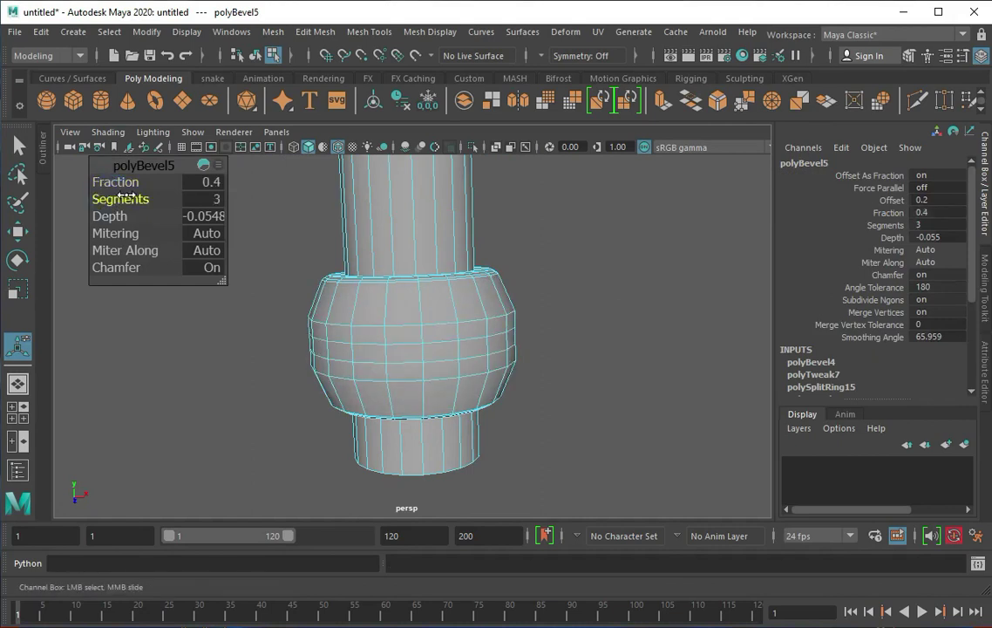
{"action": "left_click_drag", "start_coordinate": [349, 279], "coordinate": [443, 292], "text": "alt"}
{"action": "key", "text": "q"}
{"action": "key", "text": "F8"}
{"action": "key", "text": "ctrl+1"}
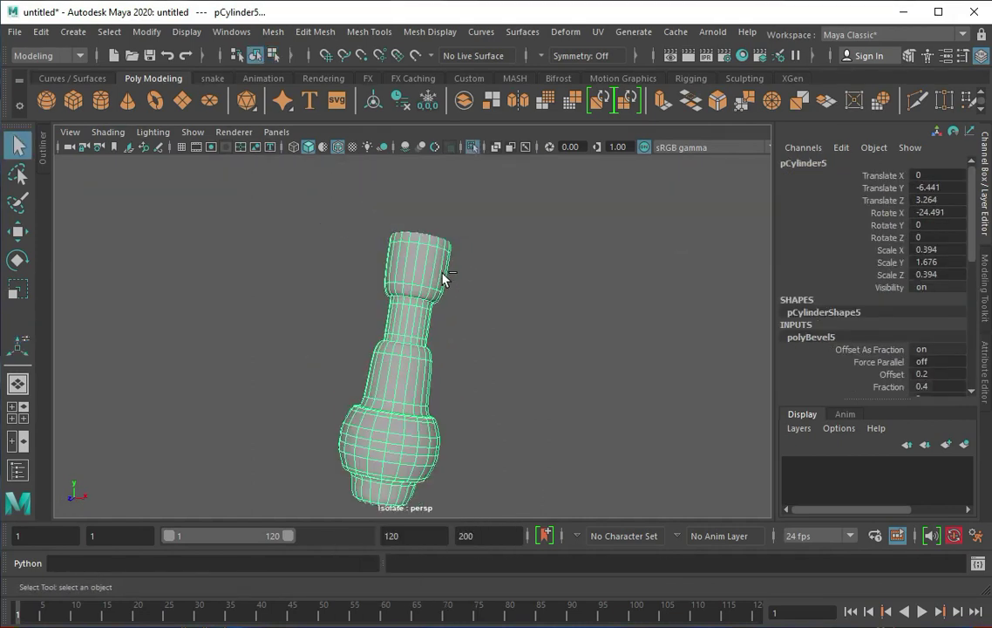
Insert supporting edge loops along the leg near the top, neck, wider section and lower bevel.
{"action": "left_click", "coordinate": [369, 32]}
{"action": "left_click", "coordinate": [410, 148]}
{"action": "left_click", "coordinate": [412, 293]}
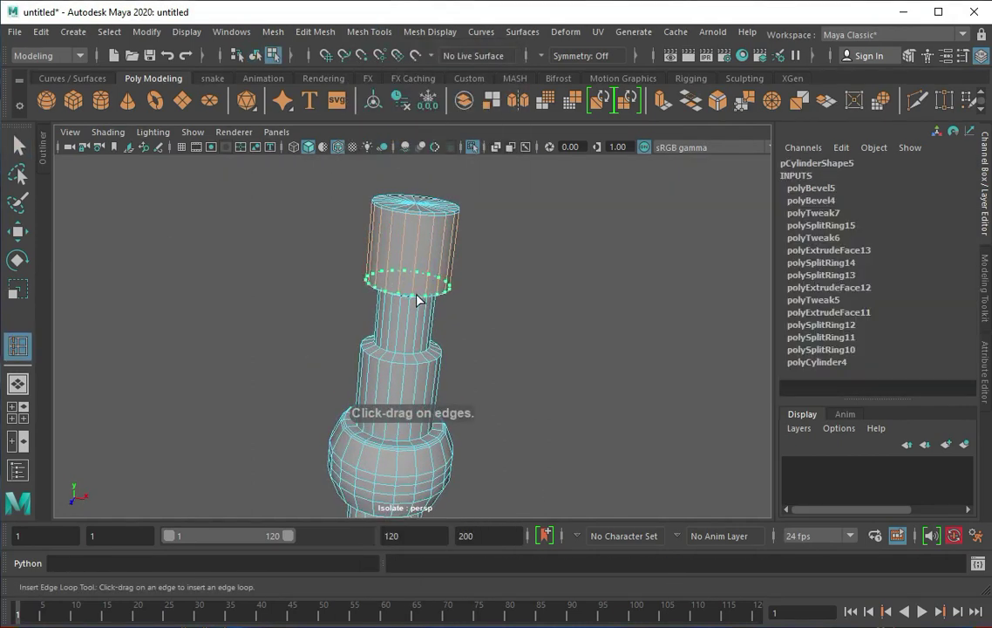
{"action": "scroll", "coordinate": [403, 286], "scroll_direction": "up", "scroll_amount": 3}
{"action": "scroll", "coordinate": [368, 336], "scroll_direction": "up", "scroll_amount": 2}
{"action": "scroll", "coordinate": [383, 313], "scroll_direction": "up", "scroll_amount": 2}
{"action": "left_click", "coordinate": [394, 302]}
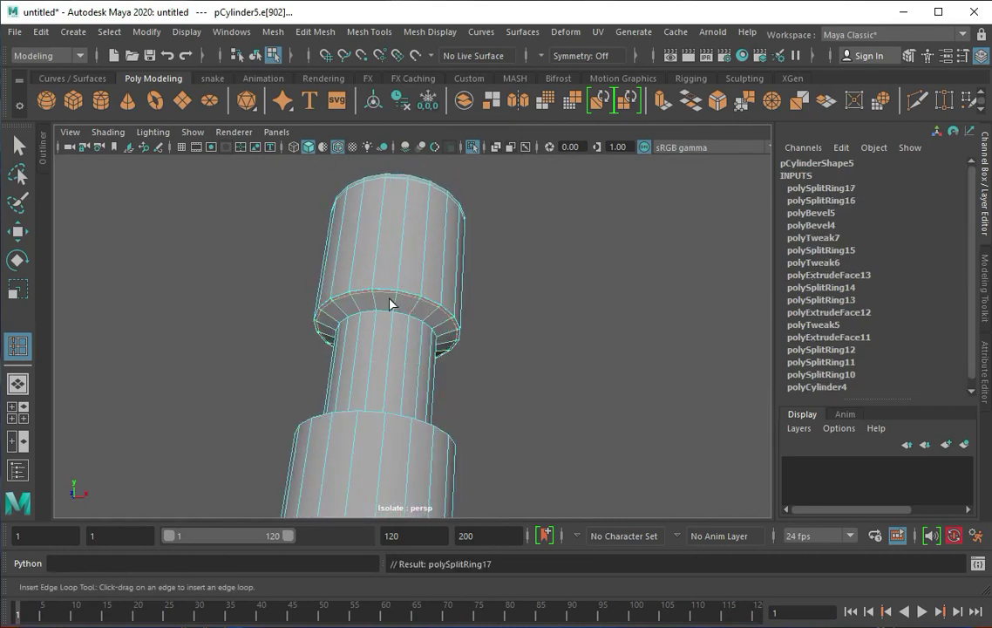
{"action": "left_click", "coordinate": [393, 321]}
{"action": "left_click_drag", "start_coordinate": [388, 338], "coordinate": [388, 433], "text": "alt"}
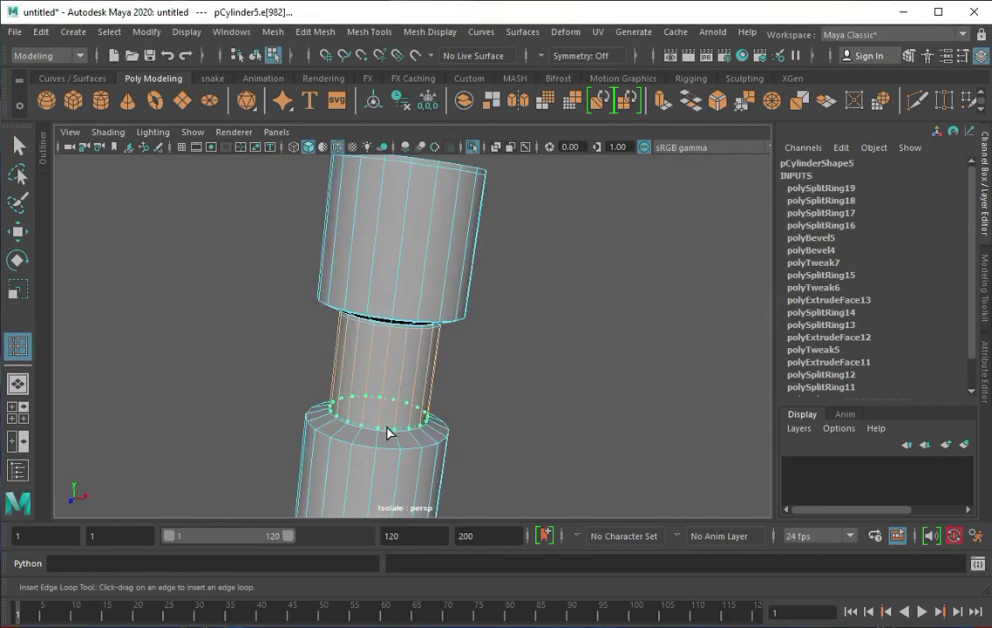
{"action": "left_click", "coordinate": [377, 438]}
{"action": "scroll", "coordinate": [394, 358], "scroll_direction": "up", "scroll_amount": 2}
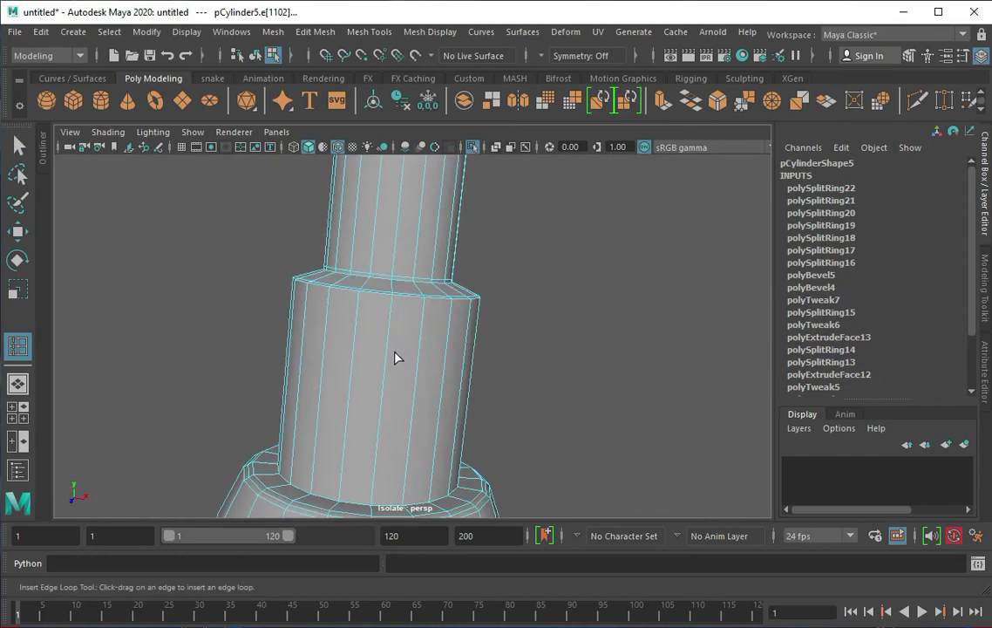
{"action": "left_click", "coordinate": [389, 302]}
{"action": "mouse_move", "coordinate": [388, 305]}
{"action": "left_mouse_down", "text": "alt"}
{"action": "mouse_move", "coordinate": [392, 450]}
{"action": "mouse_move", "coordinate": [435, 380]}
{"action": "left_mouse_up", "text": "alt"}
{"action": "left_click", "coordinate": [381, 442]}
{"action": "scroll", "coordinate": [405, 434], "scroll_direction": "down", "scroll_amount": 3}
{"action": "left_click", "coordinate": [426, 394]}
{"action": "key", "text": "q"}
{"action": "key", "text": "F8"}
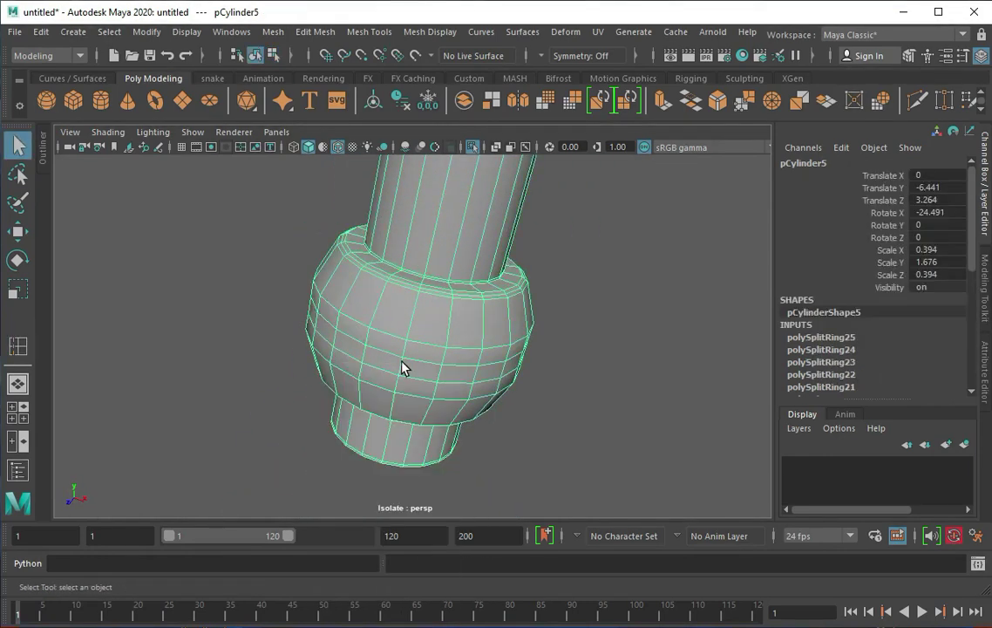
Stretch the leg taller to Scale Y 1.971.
{"action": "key", "text": "f"}
{"action": "left_click", "coordinate": [421, 277]}
{"action": "key", "text": "r"}
{"action": "left_click_drag", "start_coordinate": [421, 274], "coordinate": [421, 268]}
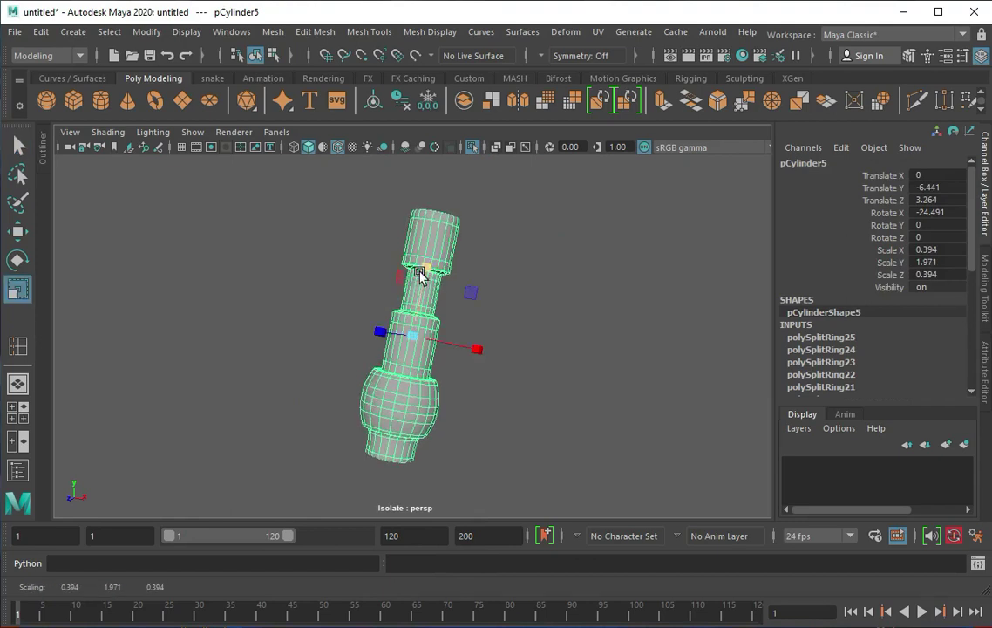
{"action": "key", "text": "ctrl+1"}
Place the leg under the body's rim (Rotate X -15, Translate X 2.058) and group it.
{"action": "left_click_drag", "start_coordinate": [436, 362], "coordinate": [336, 343]}
{"action": "key", "text": "w"}
{"action": "left_click_drag", "start_coordinate": [427, 301], "coordinate": [442, 309]}
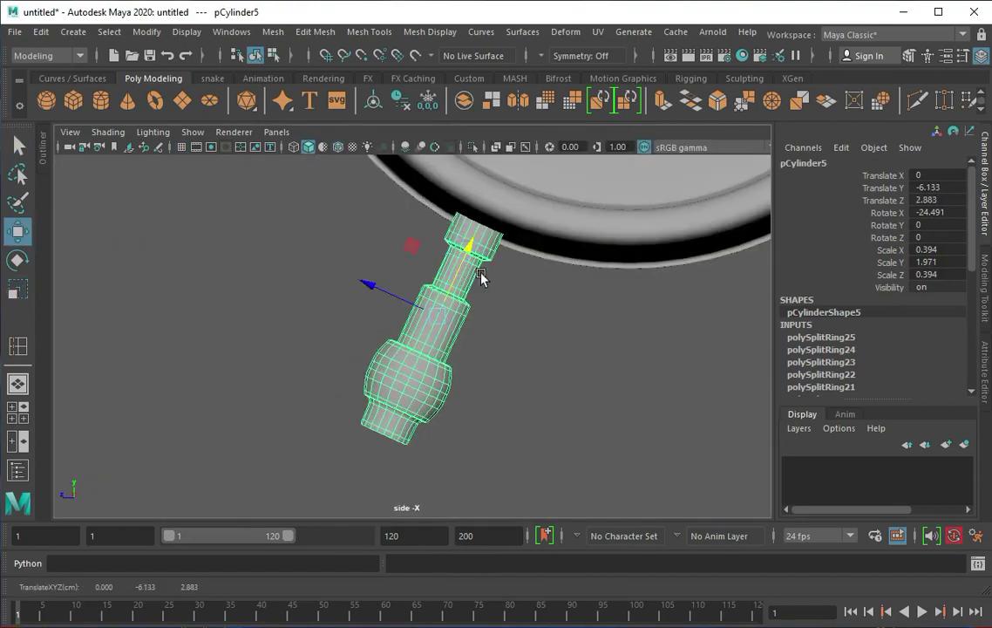
{"action": "scroll", "coordinate": [475, 279], "scroll_direction": "down", "scroll_amount": 5}
{"action": "middle_click_drag", "start_coordinate": [475, 279], "coordinate": [247, 326], "text": "alt"}
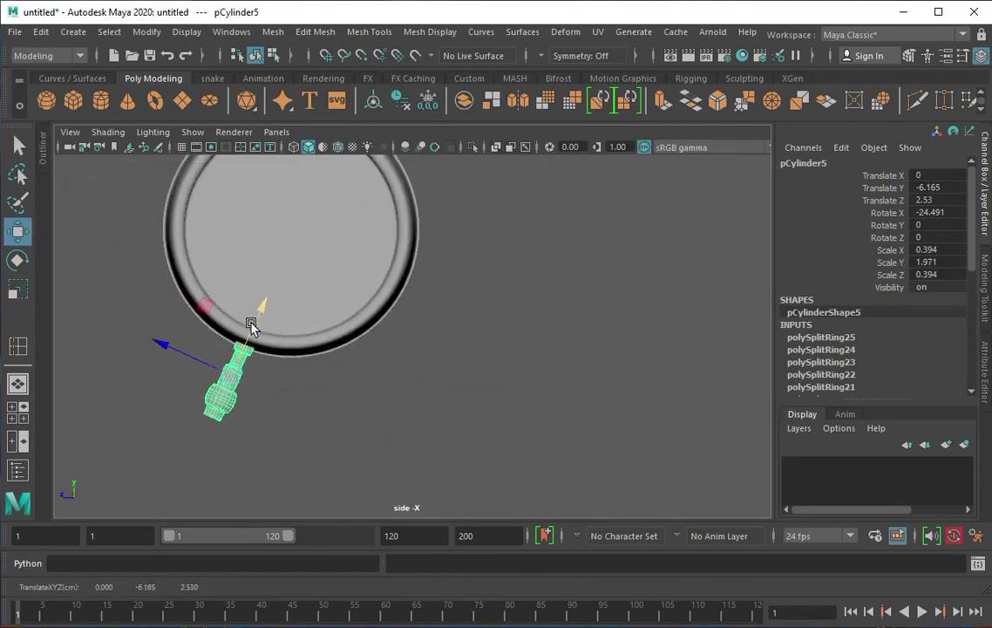
{"action": "left_click_drag", "start_coordinate": [249, 323], "coordinate": [266, 299], "text": "alt"}
{"action": "scroll", "coordinate": [237, 286], "scroll_direction": "up", "scroll_amount": 2}
{"action": "middle_click_drag", "start_coordinate": [237, 286], "coordinate": [282, 374], "text": "alt"}
{"action": "key", "text": "e"}
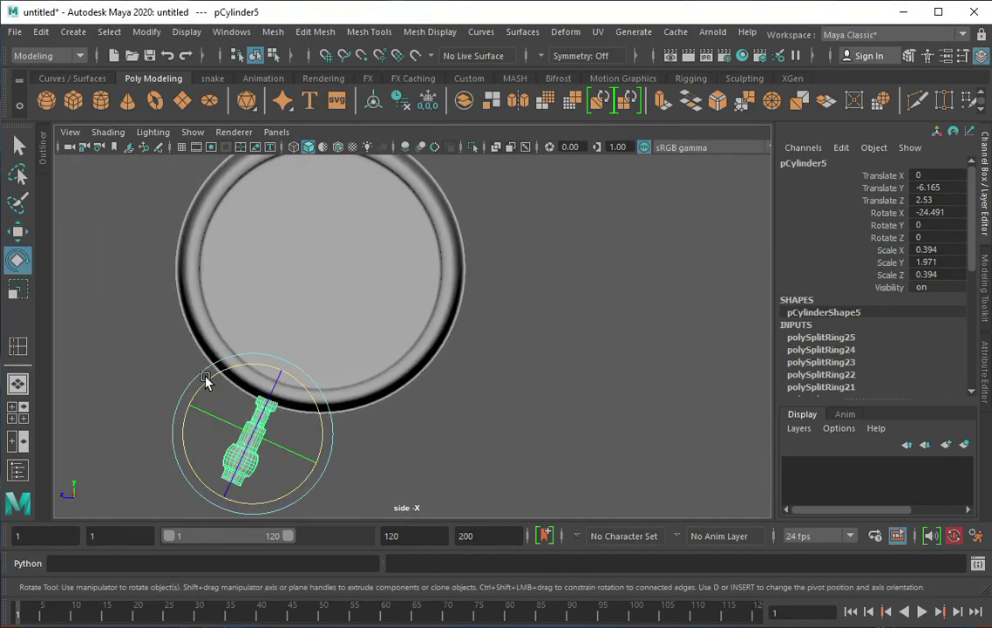
{"action": "key", "text": "w"}
{"action": "key", "text": "ctrl+g"}
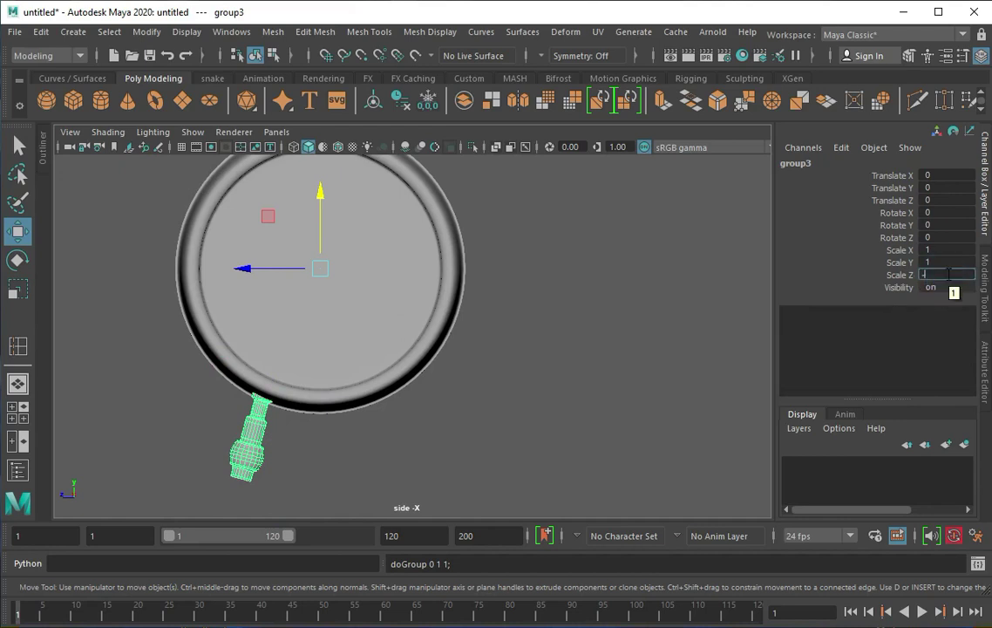
Orbit the perspective view around the placed leg and select the clock front's faces.
{"action": "key", "text": "space"}
{"action": "key", "text": "space"}
{"action": "left_click", "coordinate": [394, 336]}
{"action": "key", "text": "f"}
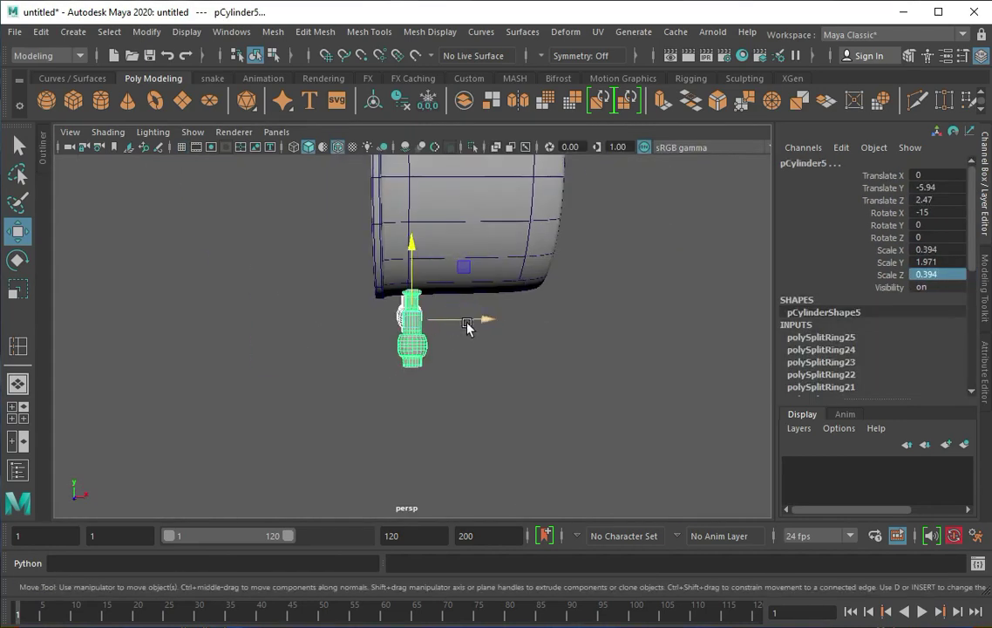
{"action": "mouse_move", "coordinate": [498, 335]}
{"action": "left_mouse_down", "text": "alt"}
{"action": "mouse_move", "coordinate": [549, 262]}
{"action": "mouse_move", "coordinate": [582, 354]}
{"action": "mouse_move", "coordinate": [575, 333]}
{"action": "mouse_move", "coordinate": [448, 251]}
{"action": "mouse_move", "coordinate": [356, 282]}
{"action": "mouse_move", "coordinate": [278, 281]}
{"action": "mouse_move", "coordinate": [402, 279]}
{"action": "left_mouse_up", "text": "alt"}
{"action": "right_click_drag", "start_coordinate": [432, 320], "coordinate": [431, 356], "text": "ctrl"}
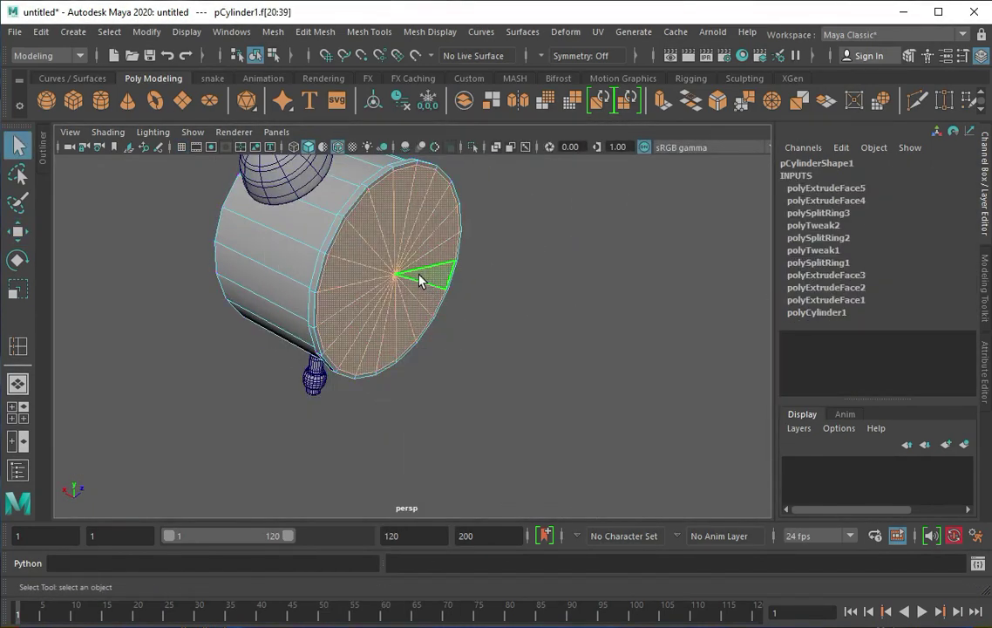
Extrude the clock front's cap faces and bevel its rim.
{"action": "key", "text": "ctrl+e"}
{"action": "left_click", "coordinate": [665, 101]}
{"action": "key", "text": "F8"}
{"action": "mouse_move", "coordinate": [454, 228]}
{"action": "left_mouse_down", "text": "alt"}
{"action": "mouse_move", "coordinate": [445, 262]}
{"action": "mouse_move", "coordinate": [425, 257]}
{"action": "left_mouse_up", "text": "alt"}
{"action": "left_click", "coordinate": [459, 266]}
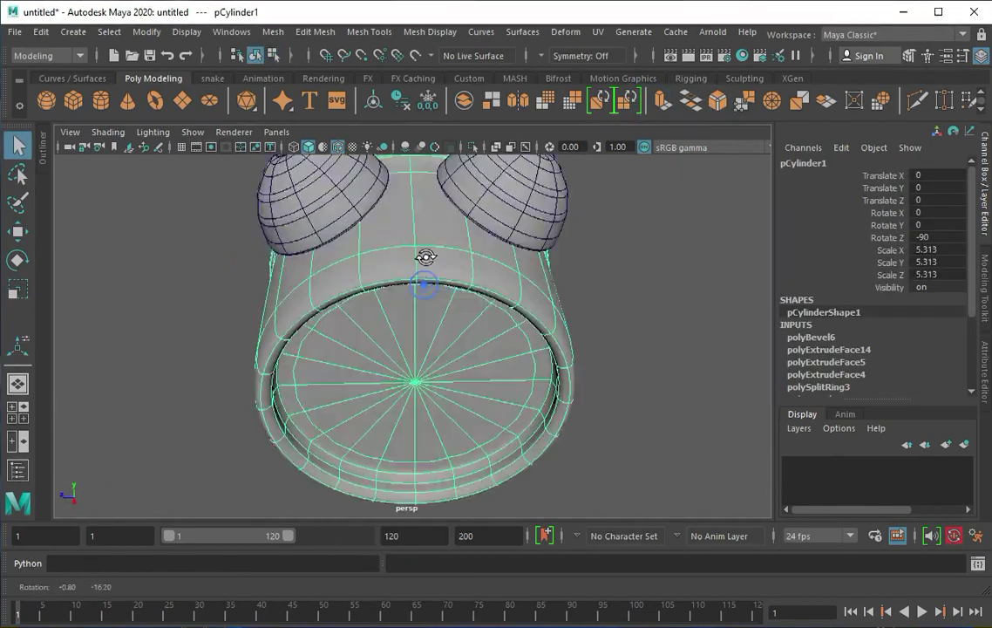
Nudge the left bell slightly outward in side view.
{"action": "key", "text": "space"}
{"action": "key", "text": "space"}
{"action": "left_click", "coordinate": [269, 276]}
{"action": "key", "text": "w"}
{"action": "left_click_drag", "start_coordinate": [262, 275], "coordinate": [244, 276]}
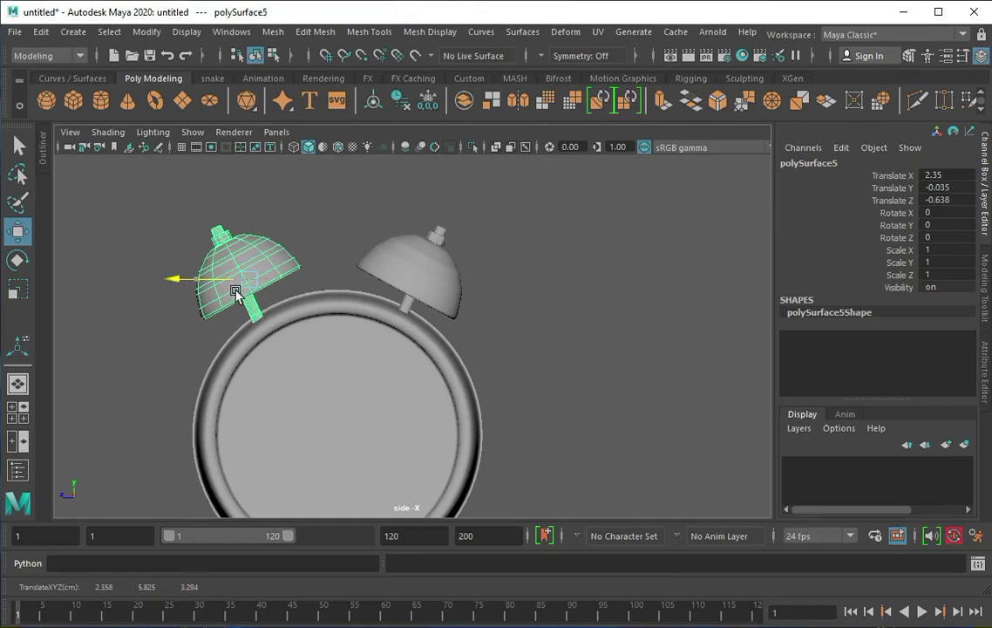
{"action": "left_click", "coordinate": [423, 275]}
{"action": "left_click_drag", "start_coordinate": [423, 275], "coordinate": [239, 278], "text": "alt"}
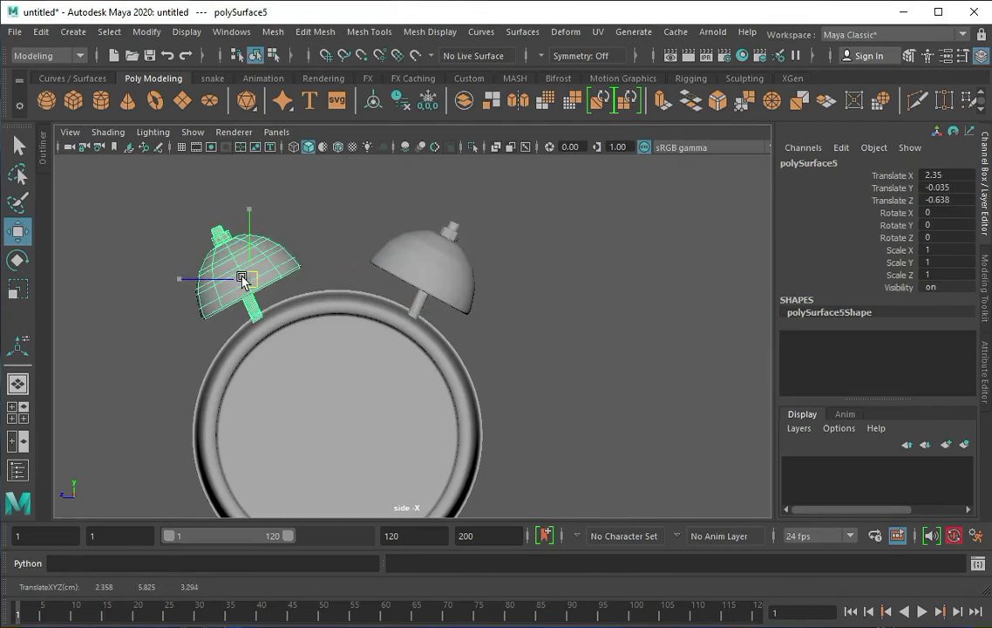
Insert an edge loop on the body's top and bevel it and a neighbouring edge, adjusting Fraction.
{"action": "left_click", "coordinate": [419, 263]}
{"action": "left_click_drag", "start_coordinate": [419, 264], "coordinate": [384, 261], "text": "alt"}
{"action": "right_click_drag", "start_coordinate": [383, 262], "coordinate": [393, 143], "text": "shift"}
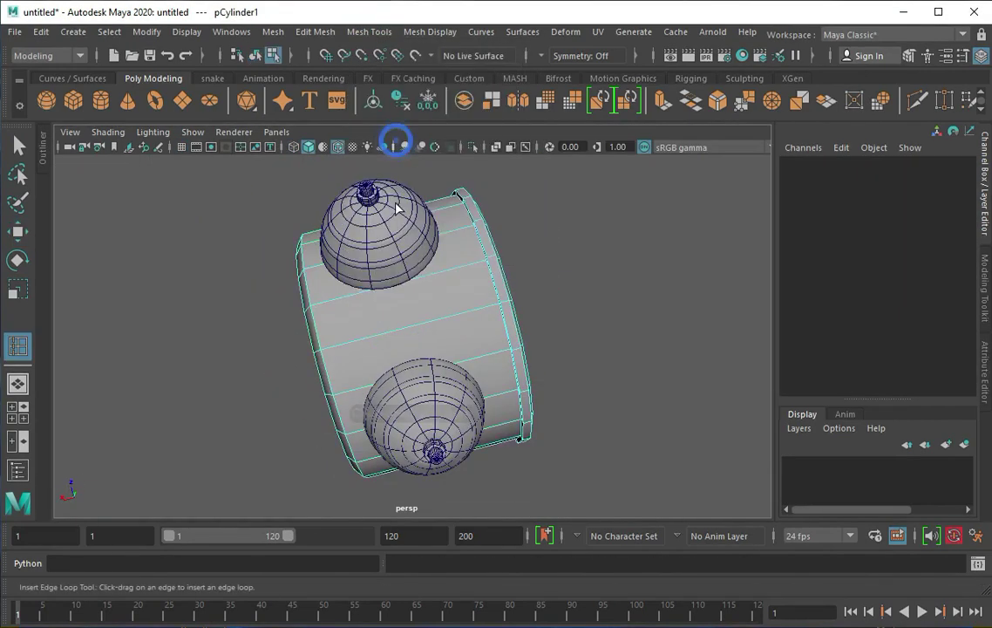
{"action": "left_click_drag", "start_coordinate": [394, 262], "coordinate": [384, 312], "text": "alt"}
{"action": "left_click", "coordinate": [730, 105]}
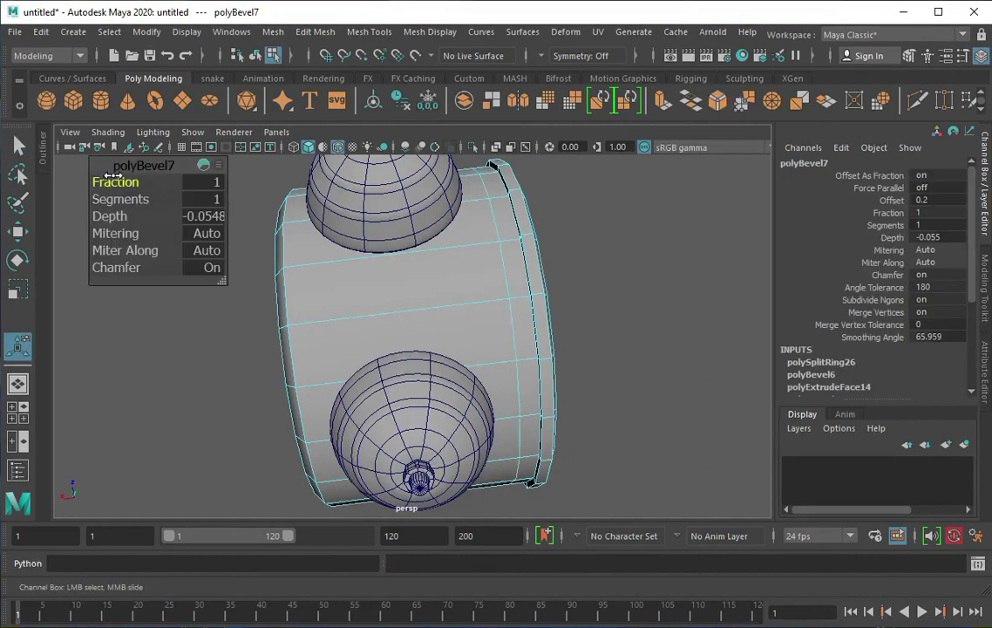
{"action": "right_click_drag", "start_coordinate": [398, 282], "coordinate": [394, 265], "text": "ctrl"}
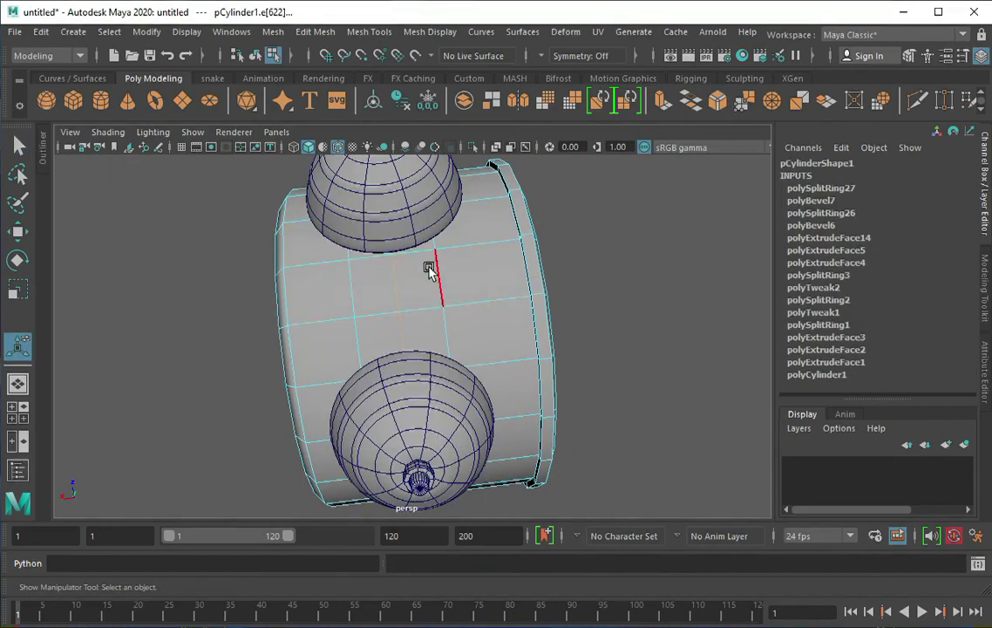
{"action": "key", "text": "ctrl+b"}
{"action": "left_click_drag", "start_coordinate": [140, 182], "coordinate": [117, 178]}
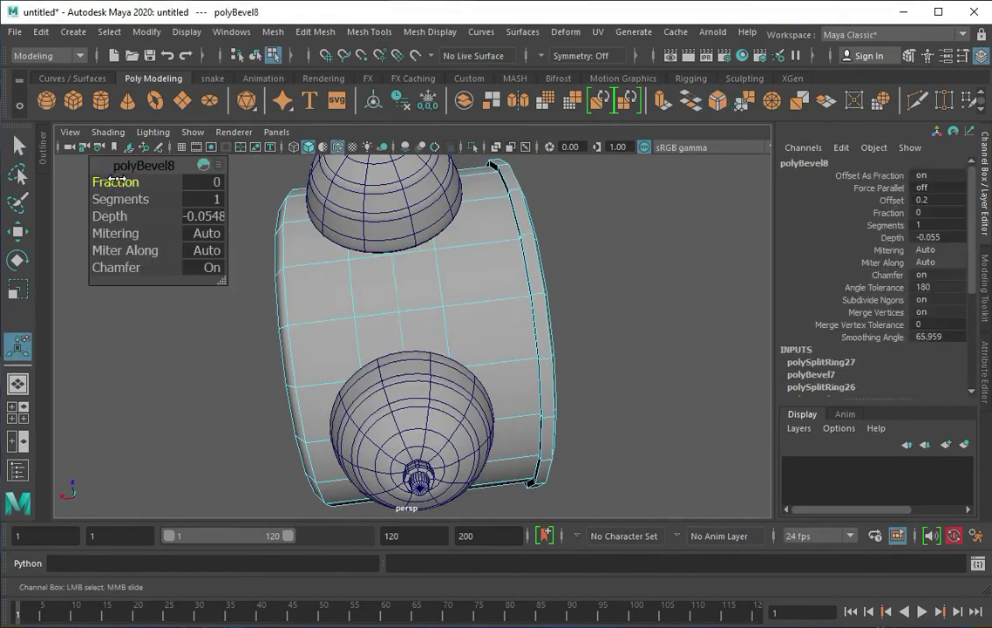
Split another edge ring across the body's top and bevel it with Fraction 0.3.
{"action": "left_click", "coordinate": [411, 315]}
{"action": "right_click_drag", "start_coordinate": [408, 314], "coordinate": [457, 346], "text": "ctrl"}
{"action": "key", "text": "ctrl+b"}
{"action": "left_click", "coordinate": [399, 305]}
{"action": "left_click_drag", "start_coordinate": [398, 305], "coordinate": [507, 222], "text": "alt"}
{"action": "scroll", "coordinate": [418, 230], "scroll_direction": "up", "scroll_amount": 5}
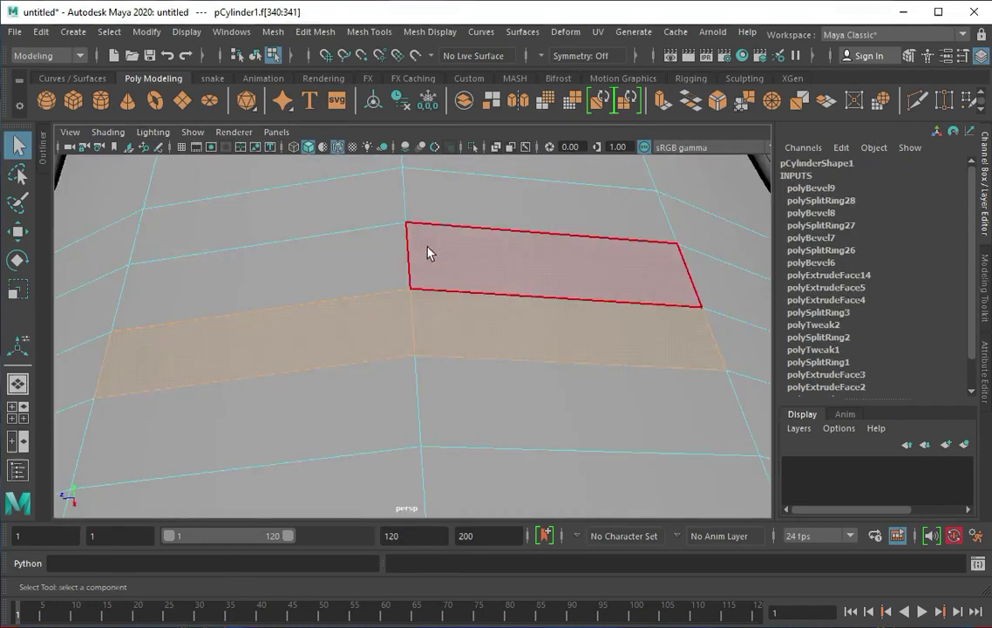
Delete the selected top faces to open a slot, and isolate the clock body.
{"action": "key", "text": "Delete"}
{"action": "right_click_drag", "start_coordinate": [338, 258], "coordinate": [398, 232]}
{"action": "key", "text": "ctrl+1"}
{"action": "left_click_drag", "start_coordinate": [303, 270], "coordinate": [366, 261], "text": "alt"}
Use Multi-Cut to add new edges running down from the slot's corners.
{"action": "left_click", "coordinate": [985, 288]}
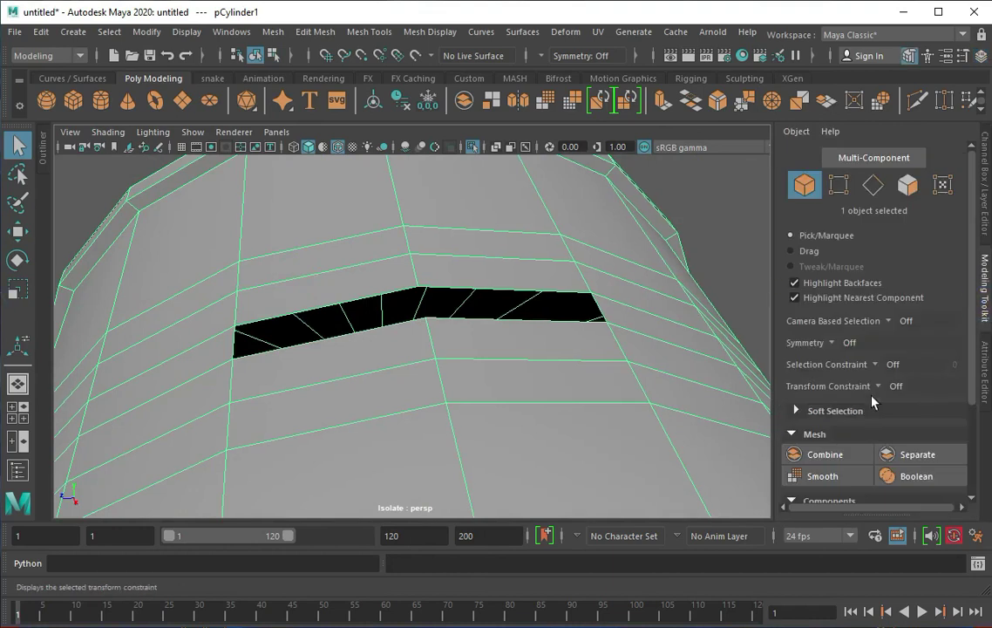
{"action": "scroll", "coordinate": [840, 468], "scroll_direction": "down", "scroll_amount": 3}
{"action": "left_click", "coordinate": [840, 468]}
{"action": "mouse_move", "coordinate": [157, 410]}
{"action": "left_mouse_down", "text": "alt"}
{"action": "mouse_move", "coordinate": [195, 394]}
{"action": "mouse_move", "coordinate": [216, 340]}
{"action": "left_mouse_up", "text": "alt"}
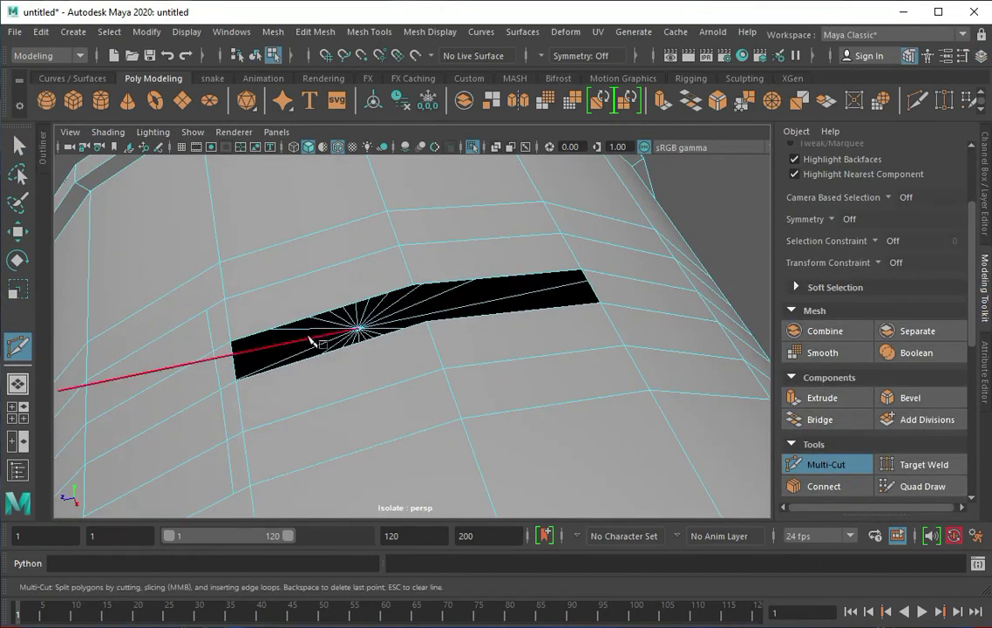
{"action": "left_click_drag", "start_coordinate": [288, 351], "coordinate": [333, 277], "text": "alt"}
{"action": "left_click_drag", "start_coordinate": [233, 299], "coordinate": [255, 213], "text": "alt"}
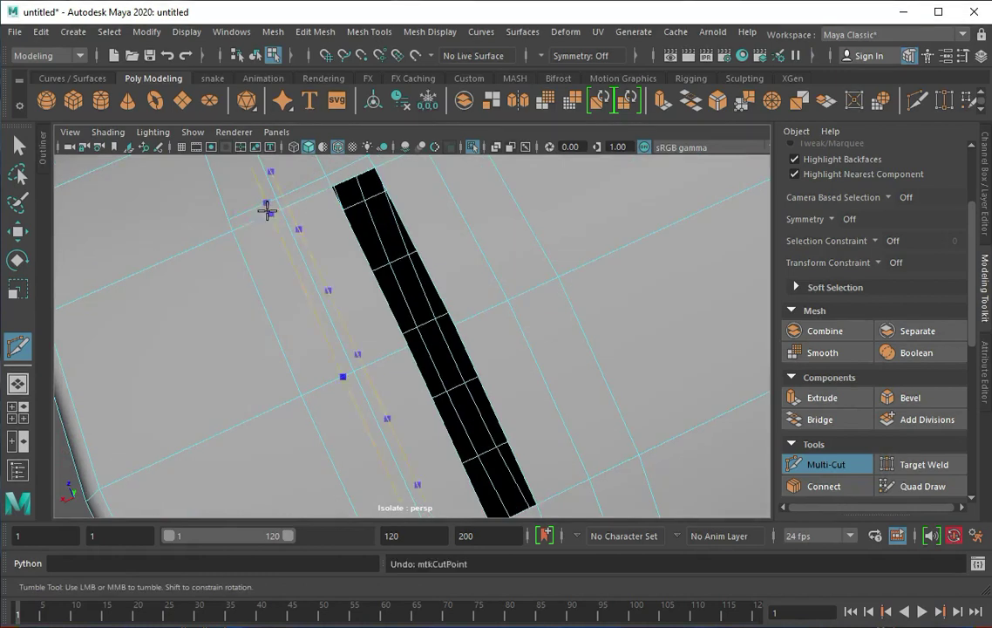
{"action": "scroll", "coordinate": [301, 202], "scroll_direction": "down", "scroll_amount": 1}
{"action": "scroll", "coordinate": [326, 214], "scroll_direction": "down", "scroll_amount": 1}
{"action": "mouse_move", "coordinate": [393, 357]}
{"action": "middle_mouse_down", "text": "alt"}
{"action": "mouse_move", "coordinate": [381, 299]}
{"action": "mouse_move", "coordinate": [436, 326]}
{"action": "mouse_move", "coordinate": [422, 415]}
{"action": "middle_mouse_up", "text": "alt"}
{"action": "mouse_move", "coordinate": [438, 418]}
{"action": "left_mouse_down", "text": "alt"}
{"action": "mouse_move", "coordinate": [492, 406]}
{"action": "mouse_move", "coordinate": [464, 384]}
{"action": "left_mouse_up", "text": "alt"}
{"action": "mouse_move", "coordinate": [507, 252]}
{"action": "left_mouse_down", "text": "alt"}
{"action": "mouse_move", "coordinate": [469, 310]}
{"action": "mouse_move", "coordinate": [443, 232]}
{"action": "mouse_move", "coordinate": [447, 253]}
{"action": "left_mouse_up", "text": "alt"}
{"action": "middle_click_drag", "start_coordinate": [447, 253], "coordinate": [415, 288], "text": "alt"}
{"action": "mouse_move", "coordinate": [427, 239]}
{"action": "left_mouse_down", "text": "alt"}
{"action": "mouse_move", "coordinate": [443, 237]}
{"action": "mouse_move", "coordinate": [328, 269]}
{"action": "left_mouse_up", "text": "alt"}
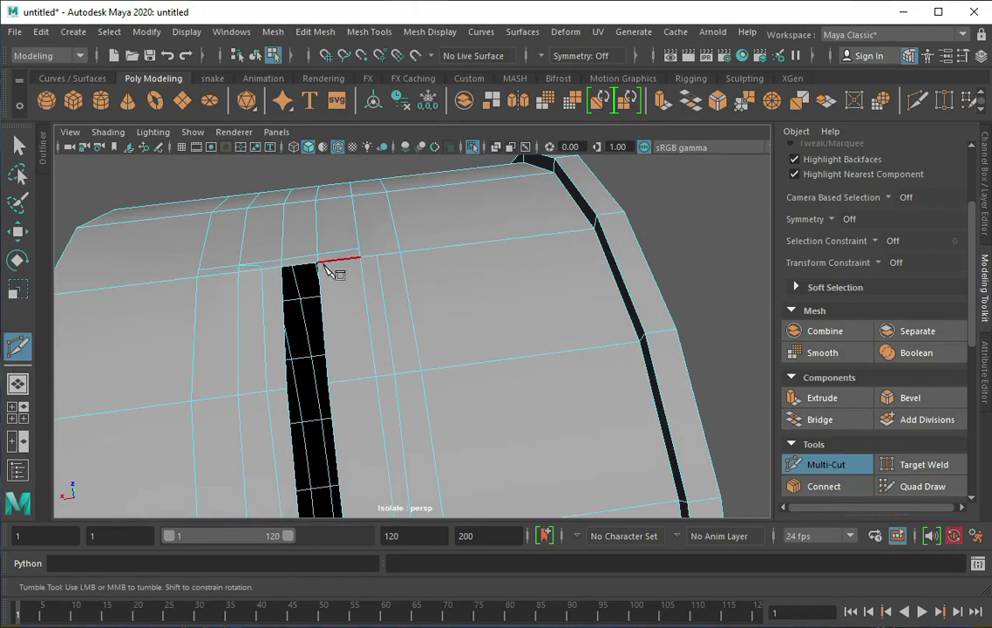
{"action": "mouse_move", "coordinate": [356, 386]}
{"action": "middle_mouse_down", "text": "alt"}
{"action": "mouse_move", "coordinate": [370, 414]}
{"action": "mouse_move", "coordinate": [376, 408]}
{"action": "middle_mouse_up", "text": "alt"}
Cut further edges near the slot's end with the mesh in unsmoothed display.
{"action": "key", "text": "1"}
{"action": "mouse_move", "coordinate": [248, 321]}
{"action": "right_mouse_down", "text": "alt"}
{"action": "mouse_move", "coordinate": [398, 310]}
{"action": "mouse_move", "coordinate": [336, 335]}
{"action": "right_mouse_up", "text": "alt"}
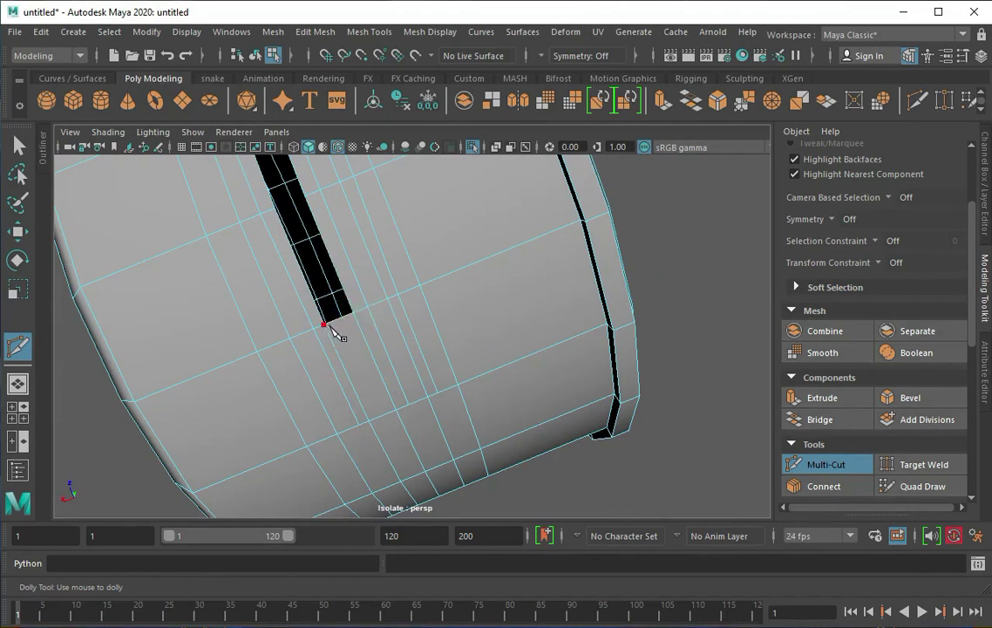
{"action": "mouse_move", "coordinate": [370, 312]}
{"action": "left_mouse_down", "text": "alt"}
{"action": "mouse_move", "coordinate": [259, 381]}
{"action": "mouse_move", "coordinate": [476, 354]}
{"action": "mouse_move", "coordinate": [436, 411]}
{"action": "mouse_move", "coordinate": [252, 419]}
{"action": "mouse_move", "coordinate": [296, 427]}
{"action": "left_mouse_up", "text": "alt"}
{"action": "right_click_drag", "start_coordinate": [196, 416], "coordinate": [305, 384], "text": "alt"}
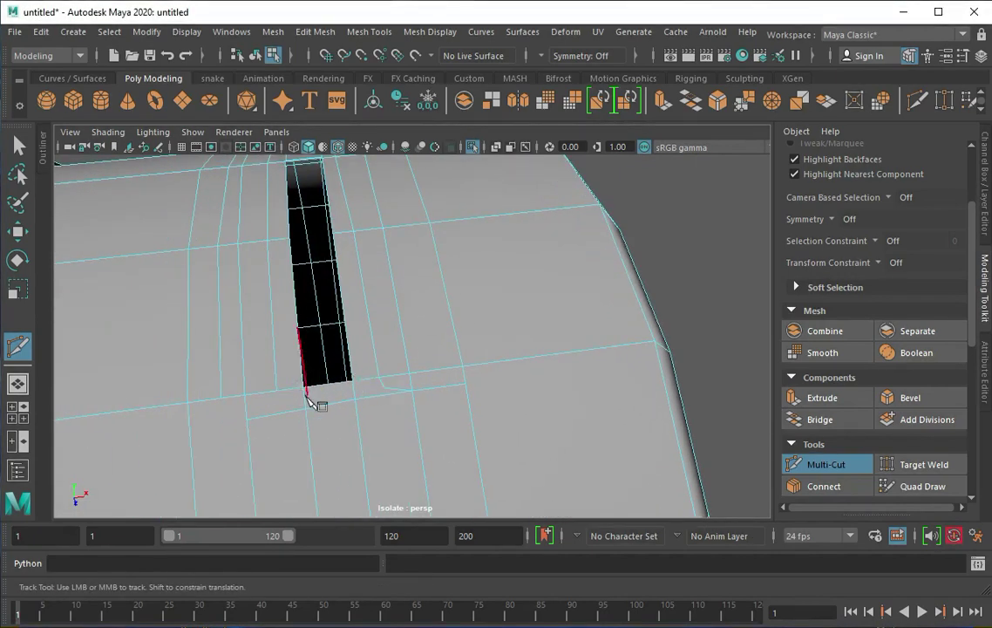
{"action": "scroll", "coordinate": [359, 390], "scroll_direction": "down", "scroll_amount": 5}
Extrude the slot's bottom edges and push them down into the clock body.
{"action": "right_click_drag", "start_coordinate": [332, 288], "coordinate": [409, 270]}
{"action": "left_click_drag", "start_coordinate": [410, 270], "coordinate": [578, 233], "text": "alt"}
{"action": "right_click_drag", "start_coordinate": [365, 250], "coordinate": [376, 249]}
{"action": "key", "text": "space"}
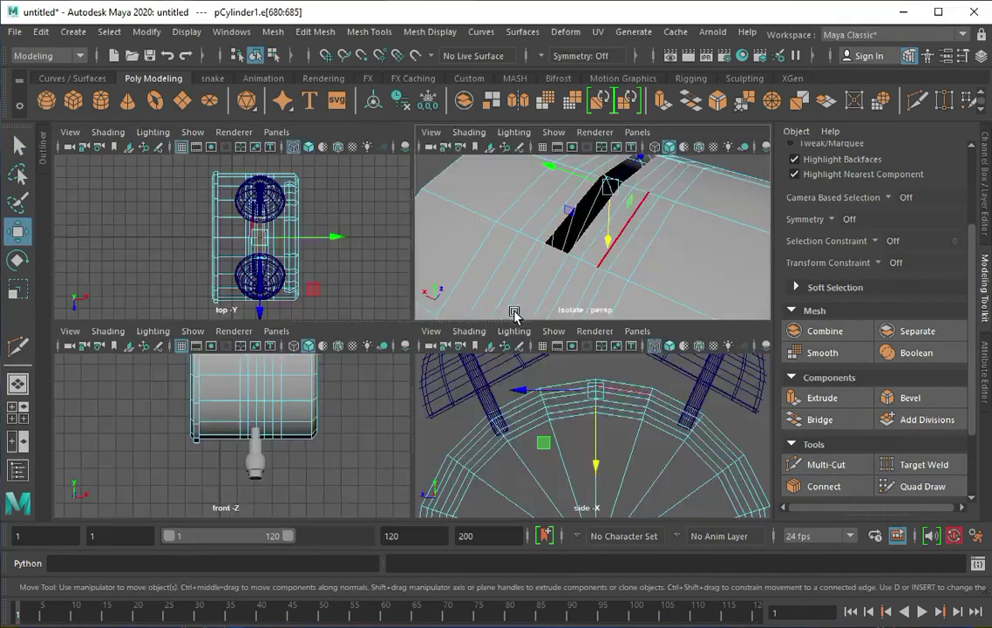
{"action": "key", "text": "space"}
{"action": "key", "text": "ctrl+e"}
{"action": "key", "text": "w"}
{"action": "left_click_drag", "start_coordinate": [424, 283], "coordinate": [437, 438]}
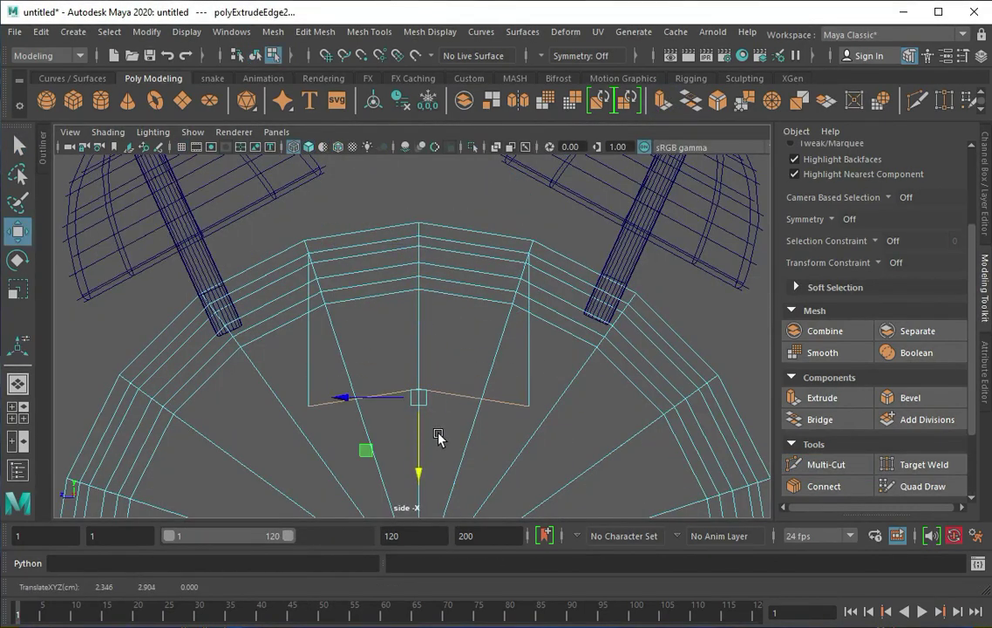
Insert edge loops along the slot and check it in smooth preview.
{"action": "left_click", "coordinate": [370, 31]}
{"action": "left_click", "coordinate": [409, 149]}
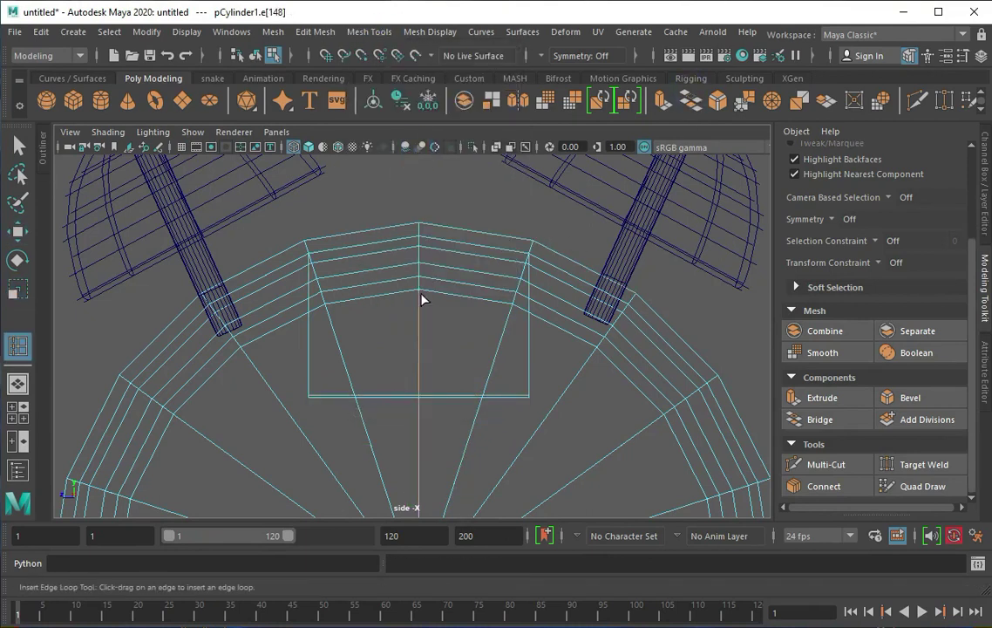
{"action": "key", "text": "space"}
{"action": "left_click_drag", "start_coordinate": [424, 226], "coordinate": [387, 262], "text": "alt"}
{"action": "key", "text": "3"}
{"action": "key", "text": "q"}
{"action": "mouse_move", "coordinate": [139, 257]}
{"action": "left_mouse_down", "text": "alt"}
{"action": "mouse_move", "coordinate": [366, 274]}
{"action": "mouse_move", "coordinate": [365, 304]}
{"action": "left_mouse_up", "text": "alt"}
{"action": "key", "text": "1"}
Multi-Cut extra edges bordering the slot's sides and both ends.
{"action": "left_click", "coordinate": [410, 377]}
{"action": "left_click_drag", "start_coordinate": [410, 376], "coordinate": [338, 324], "text": "alt"}
{"action": "left_click", "coordinate": [812, 464]}
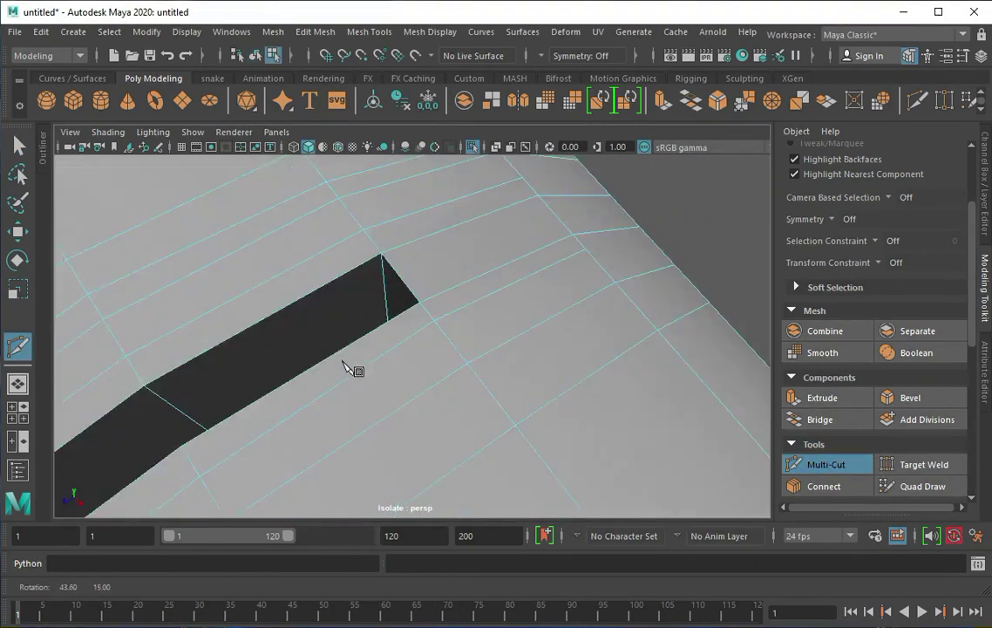
{"action": "left_click_drag", "start_coordinate": [361, 368], "coordinate": [409, 248], "text": "alt"}
{"action": "right_click_drag", "start_coordinate": [418, 261], "coordinate": [200, 248], "text": "alt"}
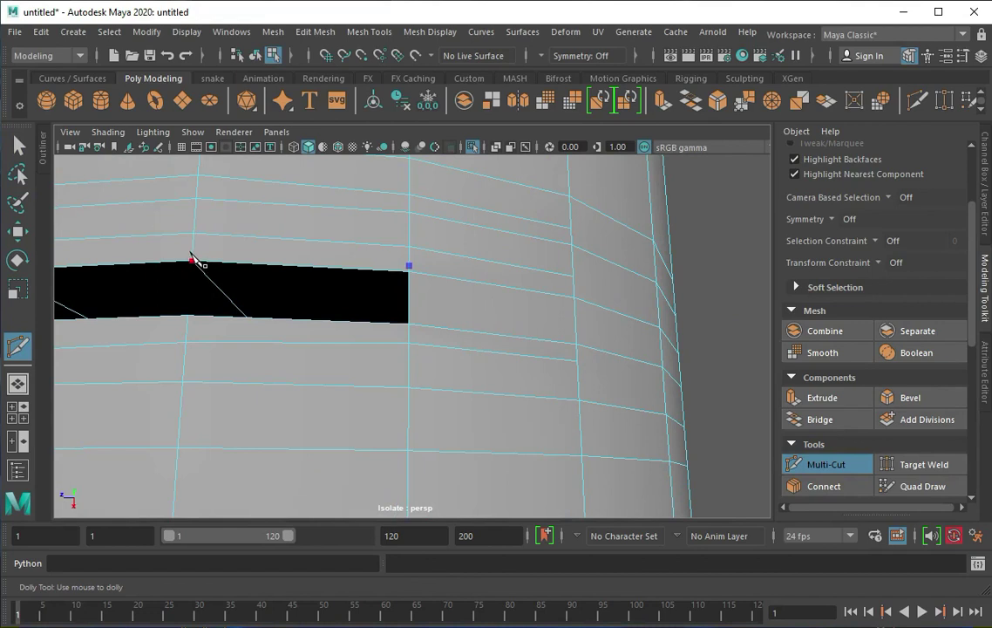
{"action": "middle_click_drag", "start_coordinate": [193, 253], "coordinate": [348, 305], "text": "alt"}
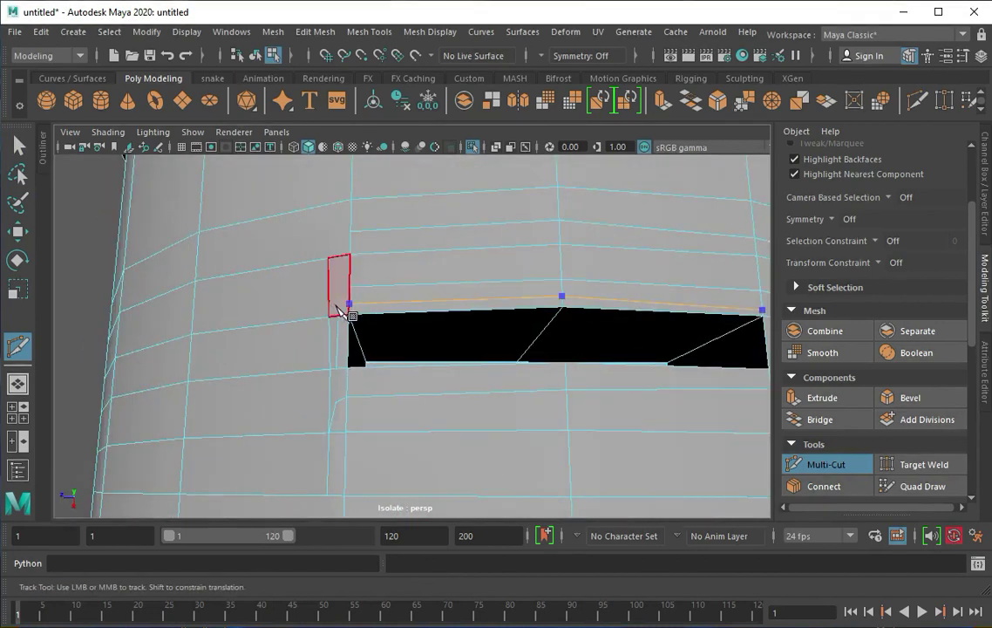
{"action": "middle_click_drag", "start_coordinate": [669, 375], "coordinate": [494, 366], "text": "alt"}
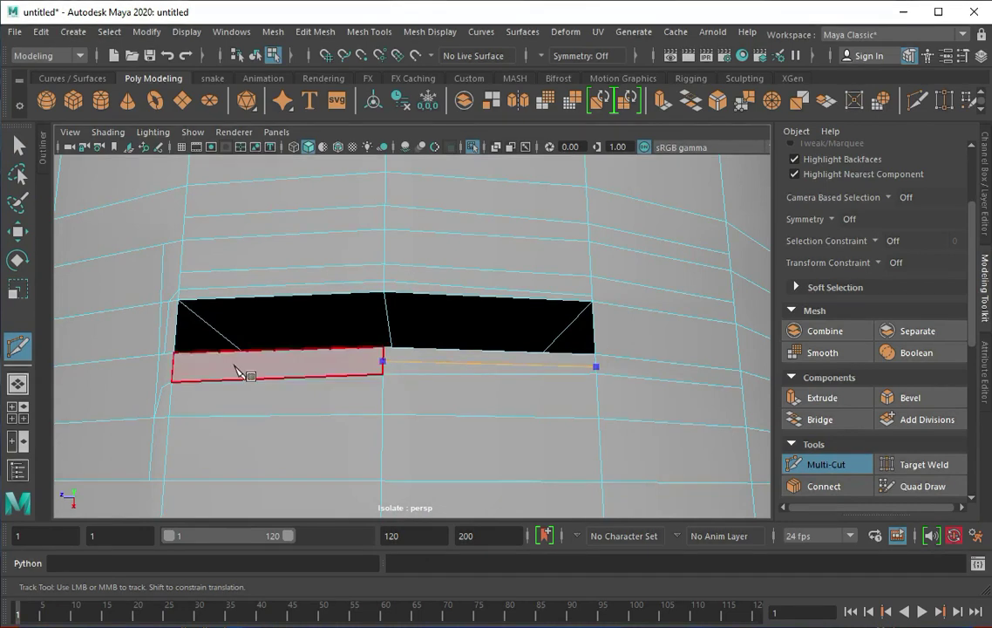
{"action": "mouse_move", "coordinate": [203, 352]}
{"action": "left_mouse_down", "text": "alt"}
{"action": "mouse_move", "coordinate": [523, 286]}
{"action": "mouse_move", "coordinate": [464, 373]}
{"action": "left_mouse_up", "text": "alt"}
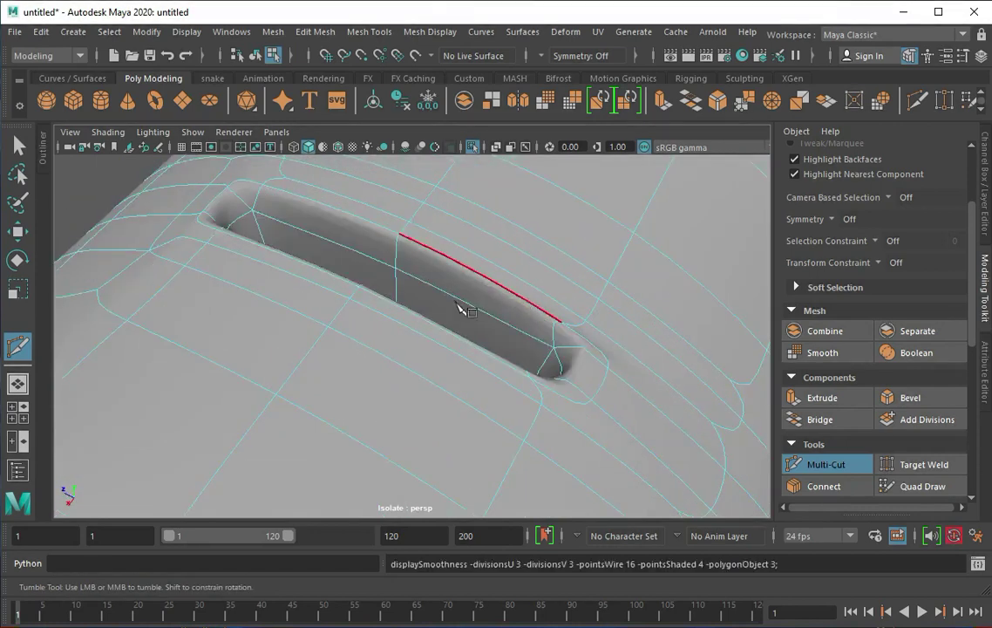
{"action": "left_click_drag", "start_coordinate": [463, 309], "coordinate": [406, 318], "text": "alt"}
Inspect the smoothed slot as a rounded opening from close up.
{"action": "key", "text": "q"}
{"action": "mouse_move", "coordinate": [381, 273]}
{"action": "left_mouse_down", "text": "alt"}
{"action": "mouse_move", "coordinate": [412, 279]}
{"action": "mouse_move", "coordinate": [593, 257]}
{"action": "left_mouse_up", "text": "alt"}
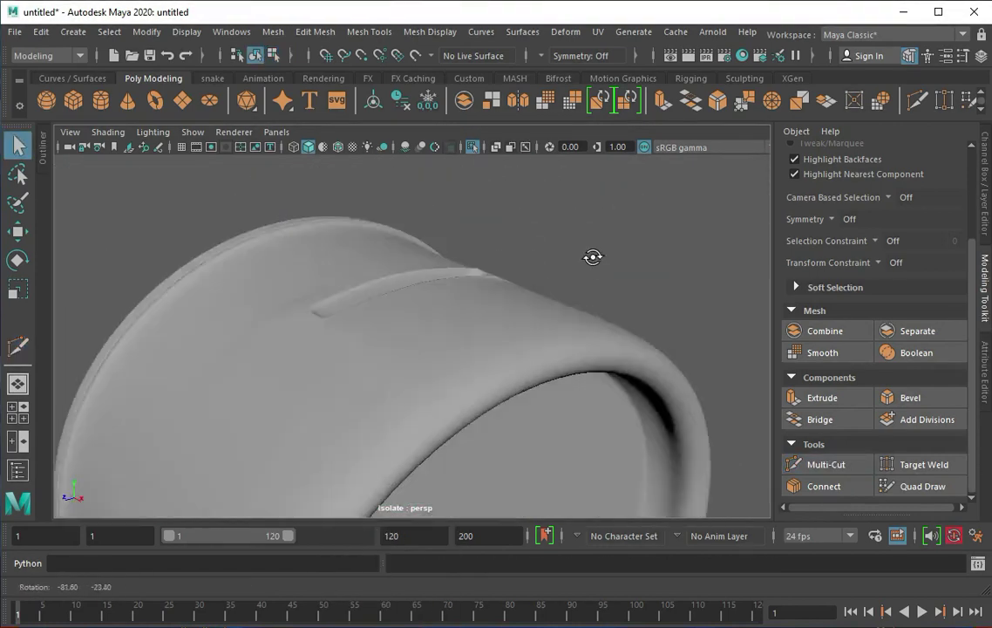
{"action": "left_click", "coordinate": [328, 250]}
{"action": "mouse_move", "coordinate": [443, 330]}
{"action": "left_mouse_down", "text": "alt"}
{"action": "mouse_move", "coordinate": [428, 316]}
{"action": "mouse_move", "coordinate": [389, 406]}
{"action": "left_mouse_up", "text": "alt"}
Insert an edge loop beside the slot and check it in smooth preview.
{"action": "key", "text": "1"}
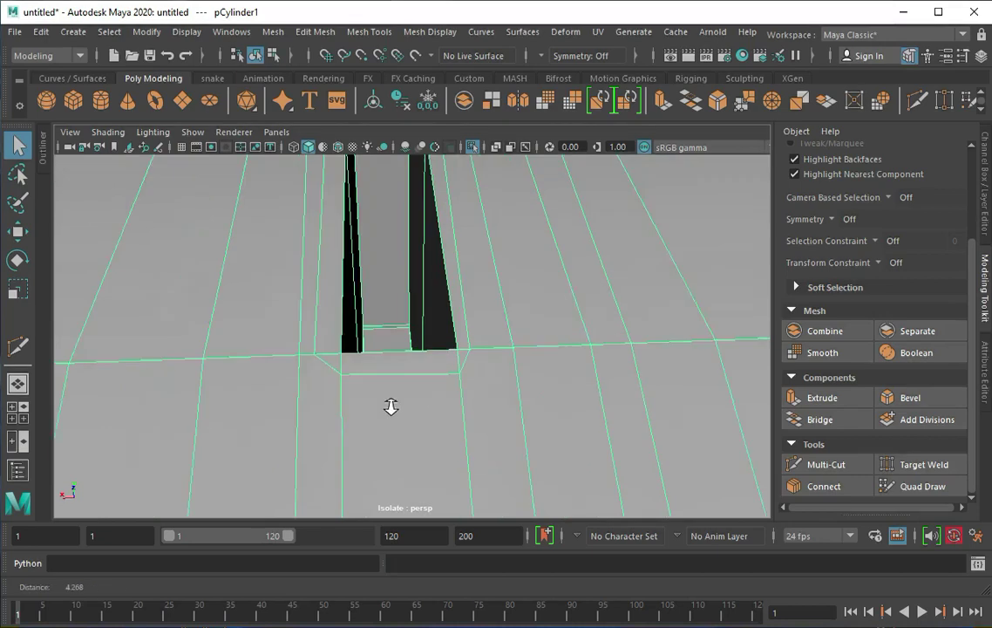
{"action": "left_click", "coordinate": [366, 31]}
{"action": "left_click", "coordinate": [344, 135]}
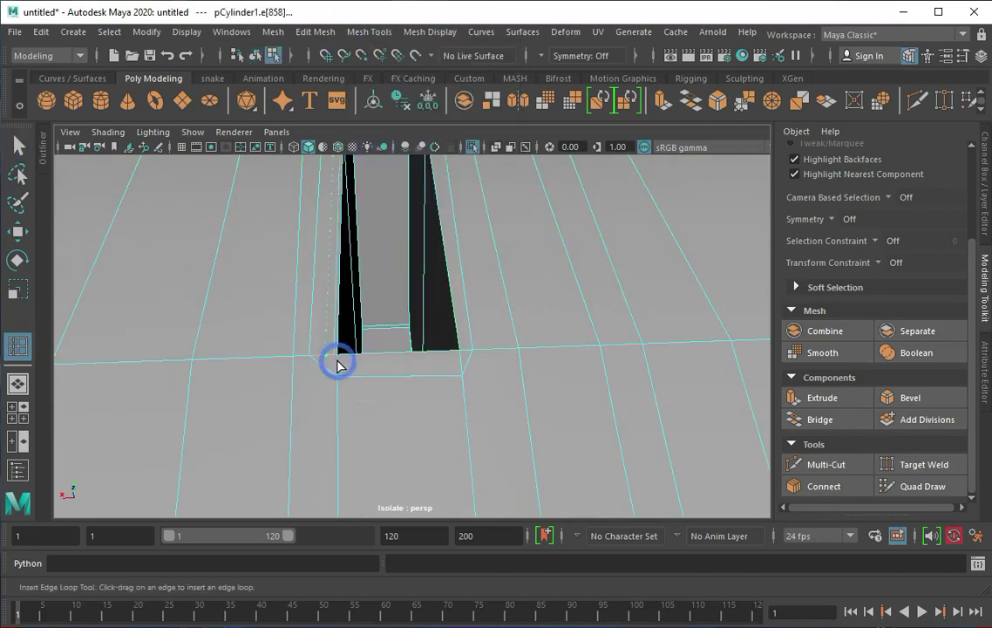
{"action": "mouse_move", "coordinate": [362, 364]}
{"action": "left_mouse_down", "text": "alt"}
{"action": "mouse_move", "coordinate": [398, 379]}
{"action": "mouse_move", "coordinate": [288, 317]}
{"action": "mouse_move", "coordinate": [243, 324]}
{"action": "mouse_move", "coordinate": [295, 290]}
{"action": "mouse_move", "coordinate": [499, 290]}
{"action": "mouse_move", "coordinate": [294, 321]}
{"action": "mouse_move", "coordinate": [390, 302]}
{"action": "mouse_move", "coordinate": [328, 284]}
{"action": "left_mouse_up", "text": "alt"}
{"action": "left_click", "coordinate": [348, 377]}
{"action": "key", "text": "3"}
{"action": "key", "text": "q"}
{"action": "key", "text": "1"}
Move the slot's corner vertices to round off the slot end.
{"action": "key", "text": "F9"}
{"action": "left_click", "coordinate": [343, 262]}
{"action": "key", "text": "w"}
{"action": "left_click", "coordinate": [287, 287]}
{"action": "scroll", "coordinate": [349, 331], "scroll_direction": "up", "scroll_amount": 2}
{"action": "left_click", "coordinate": [426, 373]}
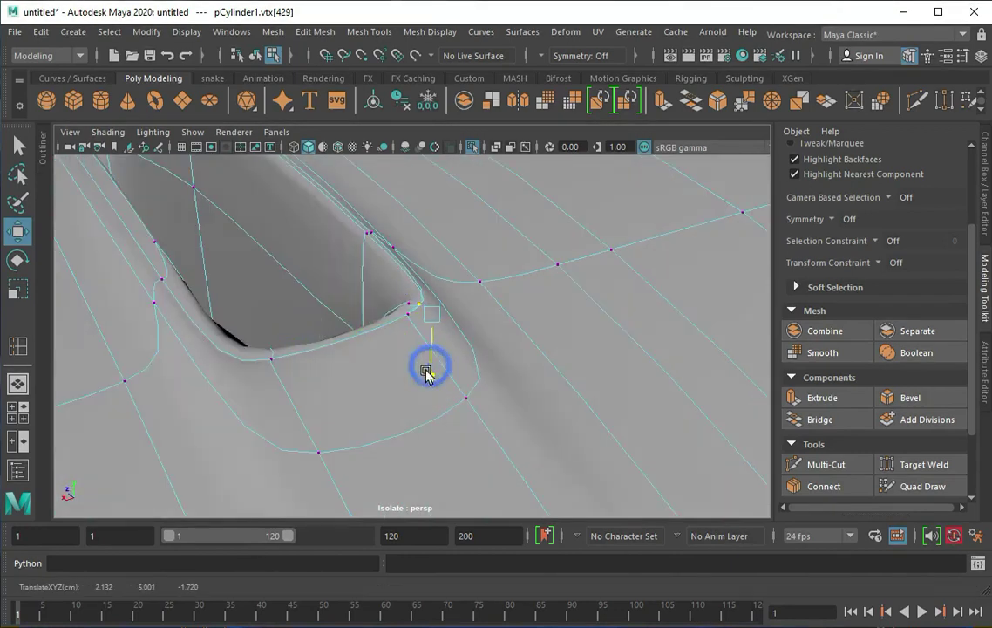
{"action": "key", "text": "w"}
{"action": "left_click_drag", "start_coordinate": [438, 381], "coordinate": [450, 421], "text": "alt"}
{"action": "key", "text": "F8"}
Select the faces along the slot and scale them.
{"action": "mouse_move", "coordinate": [317, 294]}
{"action": "left_mouse_down", "text": "alt"}
{"action": "mouse_move", "coordinate": [183, 266]}
{"action": "mouse_move", "coordinate": [523, 281]}
{"action": "mouse_move", "coordinate": [262, 322]}
{"action": "left_mouse_up", "text": "alt"}
{"action": "scroll", "coordinate": [300, 314], "scroll_direction": "up", "scroll_amount": 3}
{"action": "left_click", "coordinate": [299, 315]}
{"action": "key", "text": "F11"}
{"action": "left_click", "coordinate": [281, 274]}
{"action": "left_click", "coordinate": [283, 277], "text": "shift"}
{"action": "key", "text": "r"}
{"action": "left_click_drag", "start_coordinate": [251, 339], "coordinate": [262, 350], "text": "alt"}
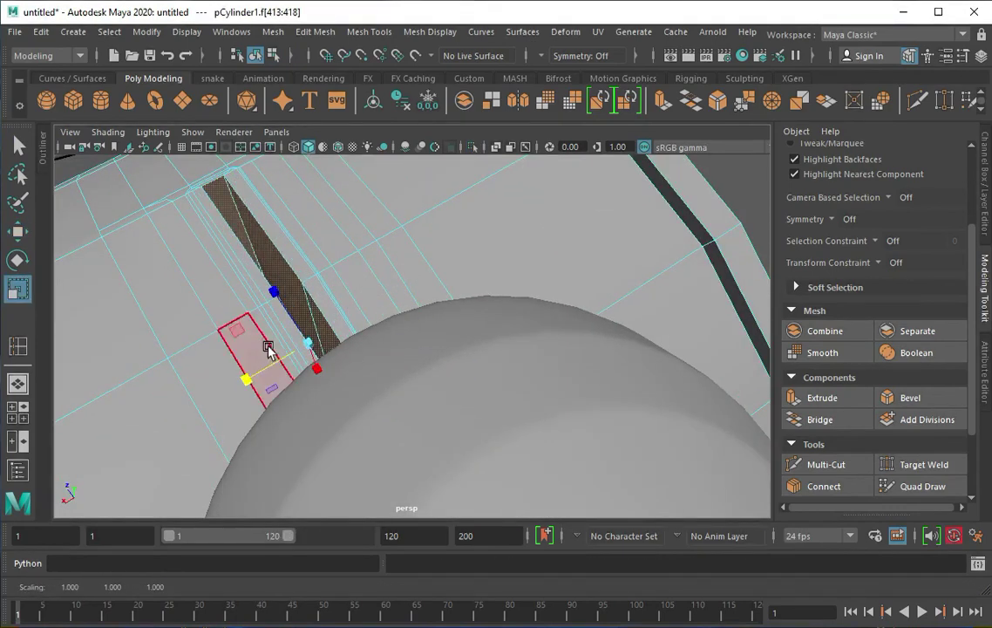
Apply Mesh > Smooth to the left bell dome.
{"action": "scroll", "coordinate": [286, 315], "scroll_direction": "down", "scroll_amount": 3}
{"action": "mouse_move", "coordinate": [285, 314]}
{"action": "left_mouse_down", "text": "alt"}
{"action": "mouse_move", "coordinate": [434, 451]}
{"action": "mouse_move", "coordinate": [181, 225]}
{"action": "mouse_move", "coordinate": [372, 283]}
{"action": "mouse_move", "coordinate": [312, 300]}
{"action": "left_mouse_up", "text": "alt"}
{"action": "left_click", "coordinate": [312, 300]}
{"action": "left_click", "coordinate": [822, 352]}
{"action": "left_click", "coordinate": [609, 347]}
Turn to the front of the clock and select the clock face.
{"action": "key", "text": "t"}
{"action": "mouse_move", "coordinate": [513, 310]}
{"action": "left_mouse_down", "text": "alt"}
{"action": "mouse_move", "coordinate": [609, 348]}
{"action": "mouse_move", "coordinate": [450, 443]}
{"action": "left_mouse_up", "text": "alt"}
{"action": "middle_click_drag", "start_coordinate": [450, 443], "coordinate": [422, 356], "text": "alt"}
{"action": "left_click", "coordinate": [423, 356]}
{"action": "scroll", "coordinate": [413, 328], "scroll_direction": "up", "scroll_amount": 2}
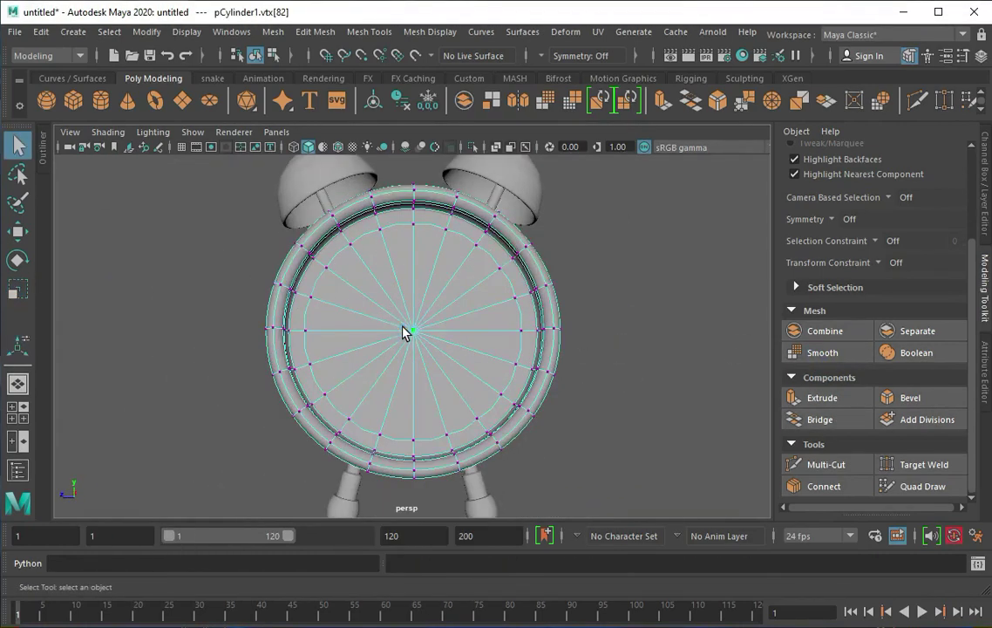
Extrude the centre face fan twice, scale it to about 0.37 and push it in.
{"action": "right_click_drag", "start_coordinate": [403, 329], "coordinate": [414, 436], "text": "ctrl"}
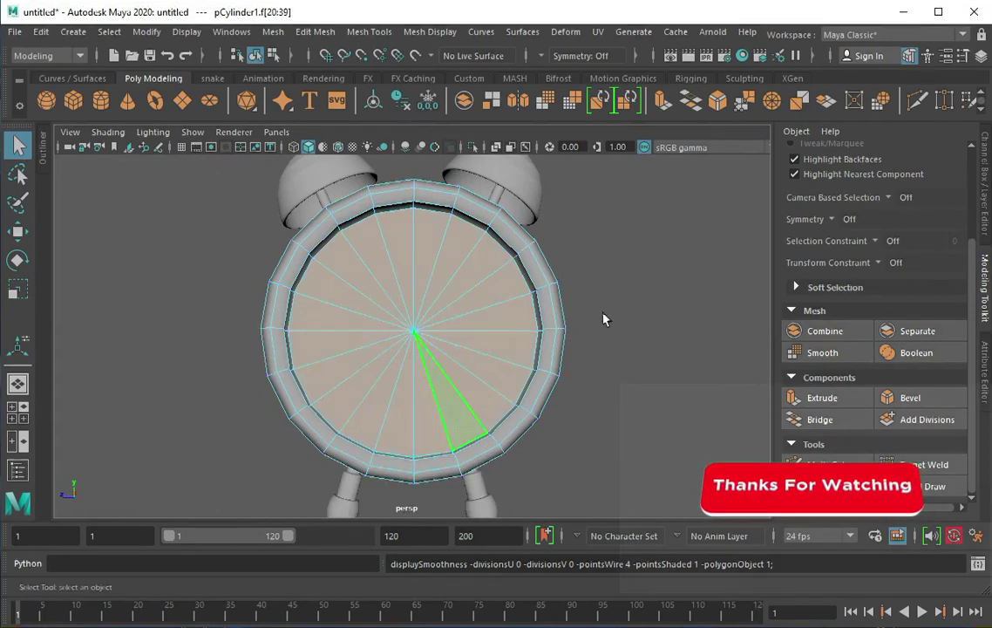
{"action": "key", "text": "ctrl+e"}
{"action": "key", "text": "r"}
{"action": "key", "text": "f"}
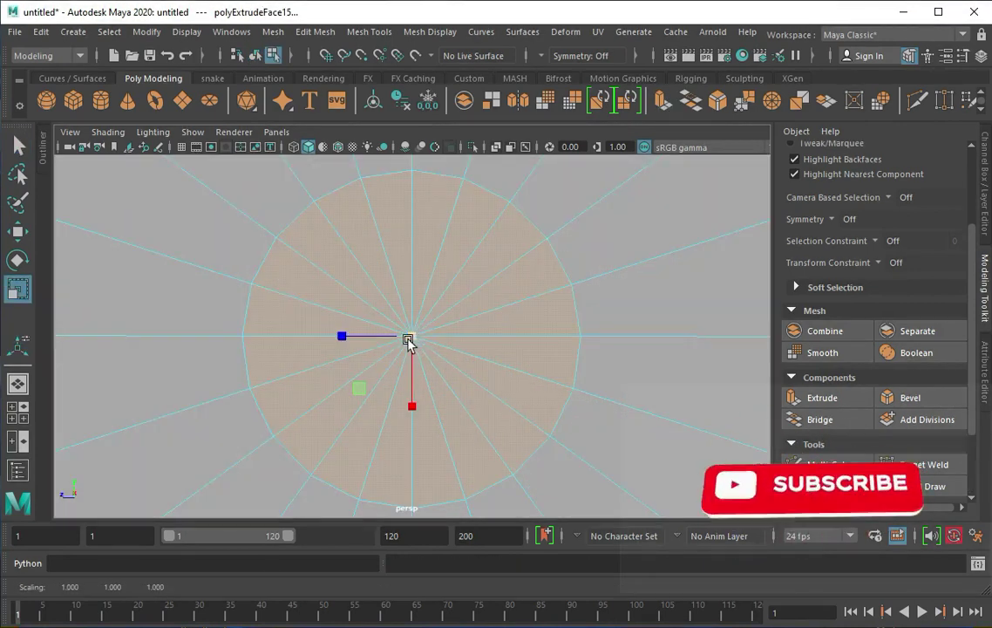
{"action": "left_click_drag", "start_coordinate": [413, 342], "coordinate": [421, 345]}
{"action": "key", "text": "ctrl+e"}
{"action": "left_click_drag", "start_coordinate": [431, 386], "coordinate": [288, 307]}
{"action": "mouse_move", "coordinate": [446, 346]}
{"action": "left_mouse_down", "text": "alt"}
{"action": "mouse_move", "coordinate": [388, 354]}
{"action": "mouse_move", "coordinate": [445, 353]}
{"action": "left_mouse_up", "text": "alt"}
Undo a stray extrusion and extrude the centre faces once more.
{"action": "key", "text": "ctrl+e"}
{"action": "key", "text": "super"}
{"action": "key", "text": "super"}
{"action": "key", "text": "ctrl+z"}
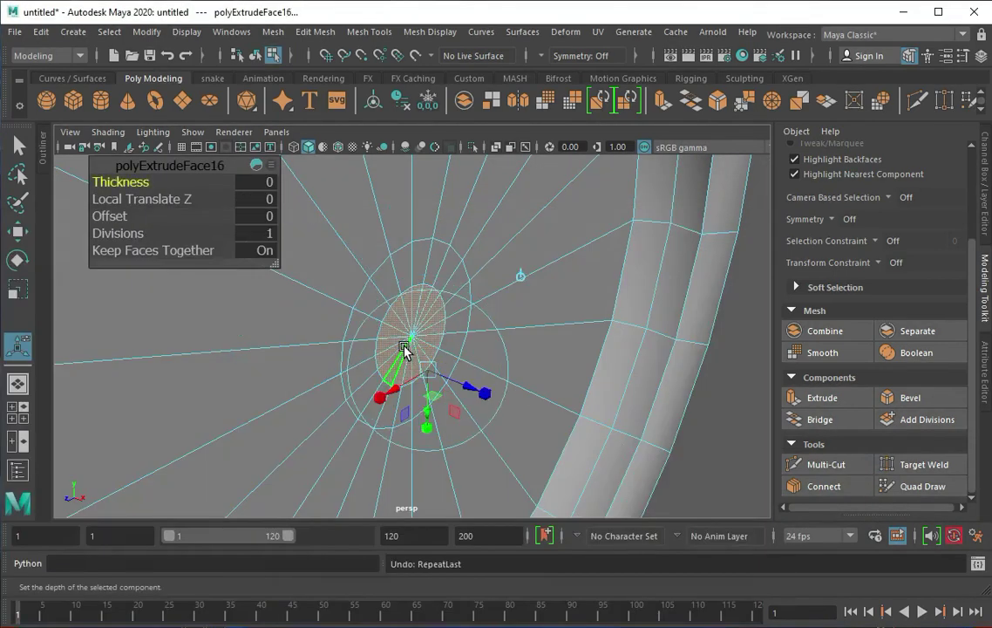
{"action": "key", "text": "r"}
{"action": "mouse_move", "coordinate": [414, 343]}
{"action": "left_mouse_down", "text": "alt"}
{"action": "mouse_move", "coordinate": [359, 337]}
{"action": "mouse_move", "coordinate": [442, 366]}
{"action": "left_mouse_up", "text": "alt"}
{"action": "key", "text": "ctrl+e"}
{"action": "key", "text": "ctrl+e"}
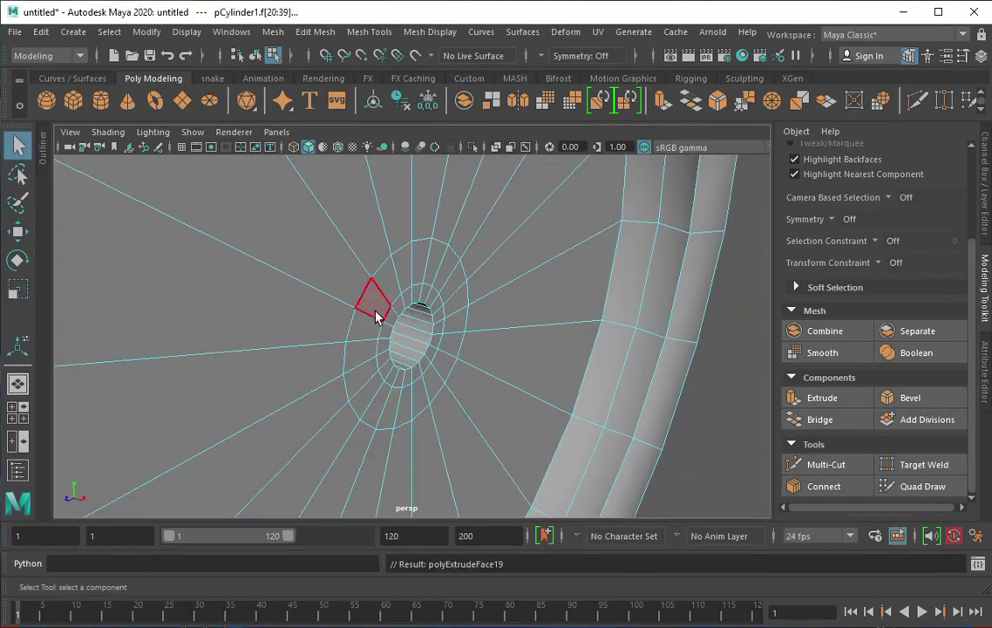
Extrude the ring of faces around the hole, raise it, and bevel its edges.
{"action": "double_click", "coordinate": [370, 292]}
{"action": "key", "text": "ctrl+e"}
{"action": "mouse_move", "coordinate": [415, 348]}
{"action": "left_mouse_down", "text": "alt"}
{"action": "mouse_move", "coordinate": [498, 396]}
{"action": "mouse_move", "coordinate": [564, 222]}
{"action": "left_mouse_up", "text": "alt"}
{"action": "key", "text": "ctrl+b"}
{"action": "middle_click_drag", "start_coordinate": [38, 214], "coordinate": [262, 262]}
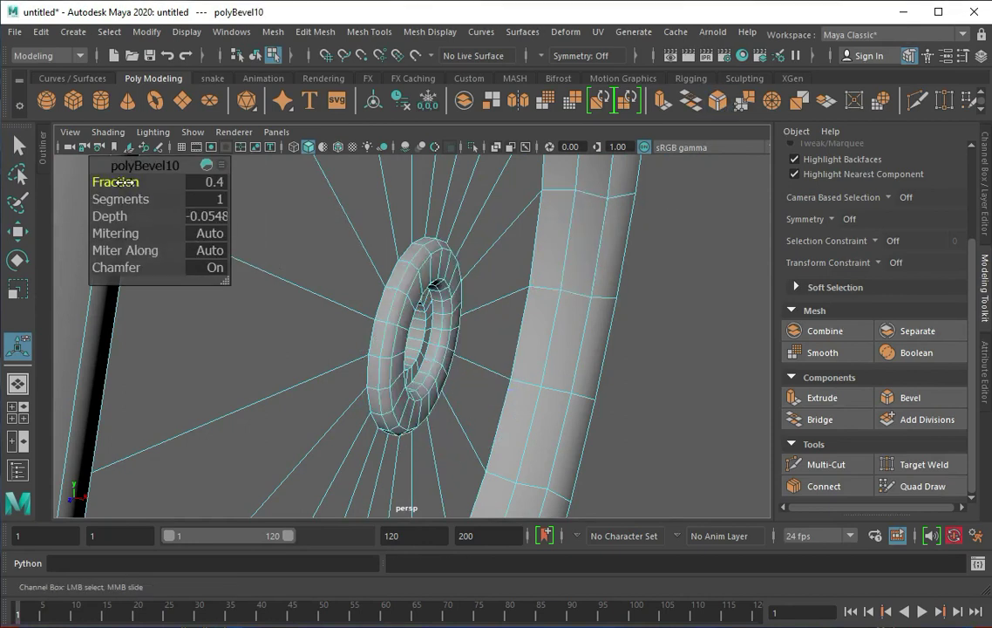
Bevel the hole's rim edge at 0.1 and review the whole clock.
{"action": "left_click_drag", "start_coordinate": [261, 262], "coordinate": [387, 333], "text": "alt"}
{"action": "left_click", "coordinate": [377, 297]}
{"action": "key", "text": "ctrl+b"}
{"action": "left_click_drag", "start_coordinate": [131, 181], "coordinate": [110, 176]}
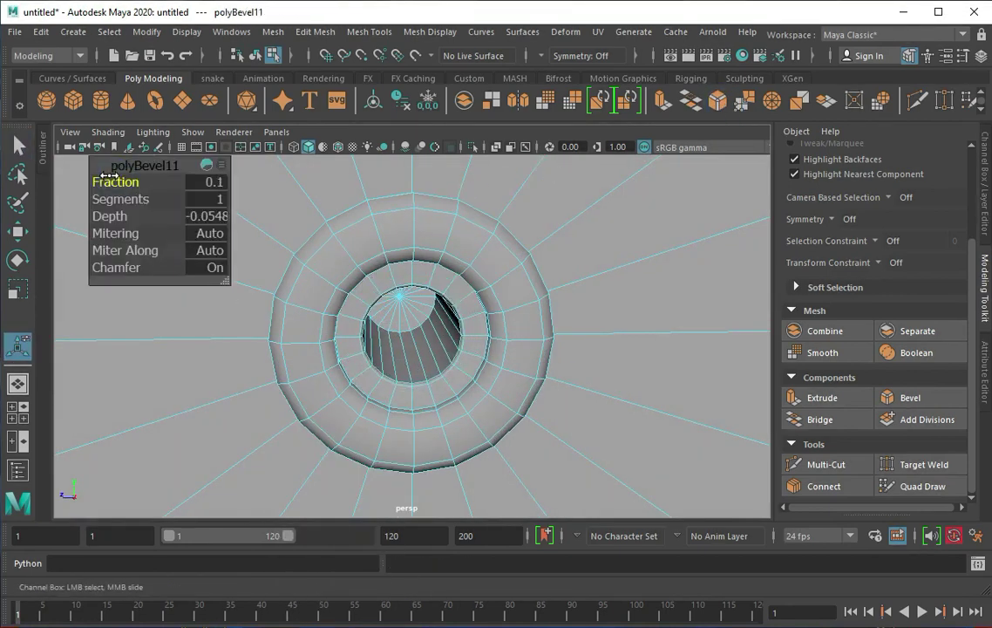
{"action": "left_click_drag", "start_coordinate": [318, 255], "coordinate": [443, 277], "text": "alt"}
{"action": "key", "text": "F8"}
{"action": "left_click", "coordinate": [626, 259]}
{"action": "mouse_move", "coordinate": [626, 259]}
{"action": "left_mouse_down", "text": "alt"}
{"action": "mouse_move", "coordinate": [418, 282]}
{"action": "mouse_move", "coordinate": [412, 298]}
{"action": "left_mouse_up", "text": "alt"}
{"action": "scroll", "coordinate": [412, 298], "scroll_direction": "down", "scroll_amount": 3}
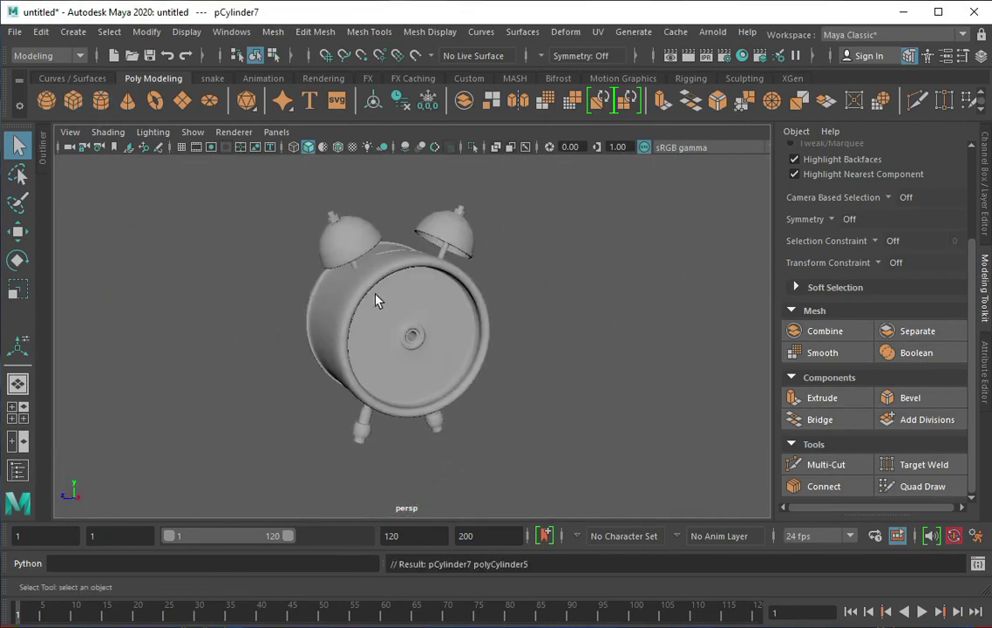
Select the new centre cylinder and rotate it -90° in Z so it points outward.
{"action": "left_click", "coordinate": [410, 332]}
{"action": "key", "text": "w"}
{"action": "key", "text": "space"}
Scale the cylinder longer along its axis.
{"action": "key", "text": "space"}
{"action": "key", "text": "r"}
{"action": "scroll", "coordinate": [222, 296], "scroll_direction": "down", "scroll_amount": 3}
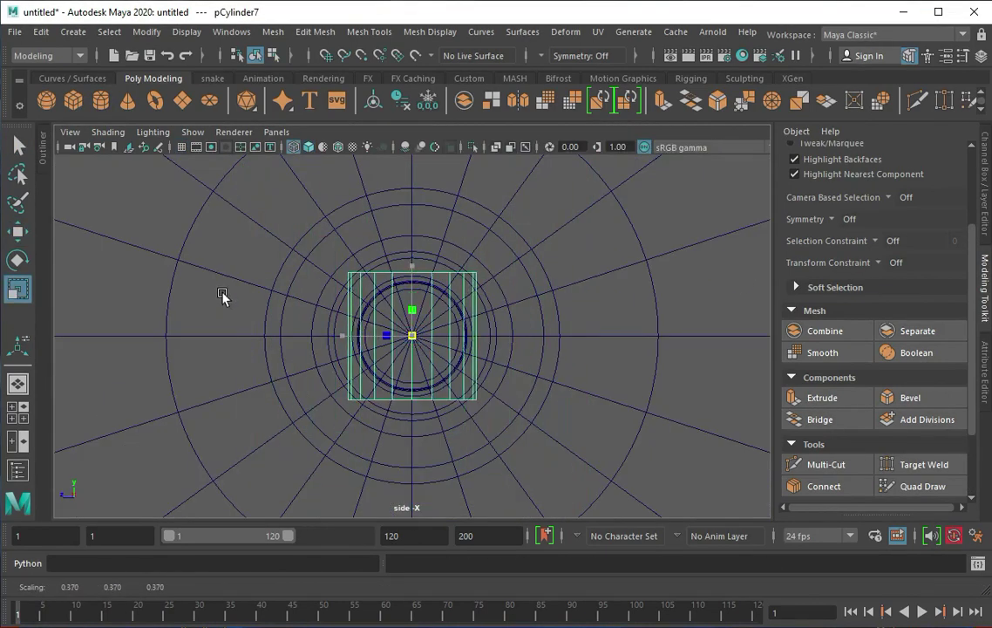
{"action": "key", "text": "e"}
{"action": "left_click_drag", "start_coordinate": [414, 306], "coordinate": [413, 397]}
{"action": "key", "text": "space"}
{"action": "key", "text": "space"}
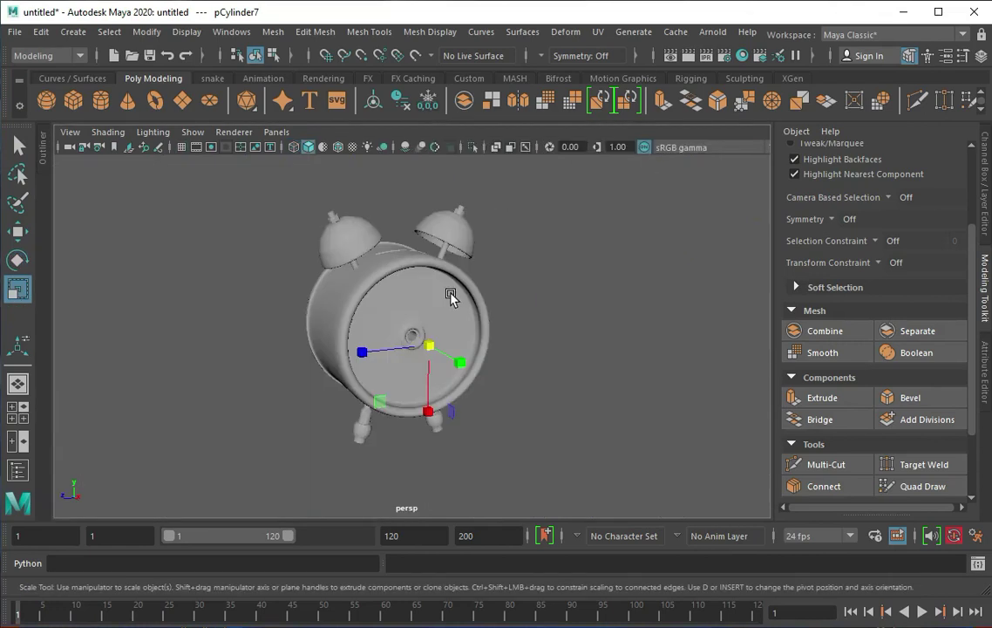
{"action": "key", "text": "f"}
{"action": "mouse_move", "coordinate": [387, 339]}
{"action": "left_mouse_down", "text": "alt"}
{"action": "mouse_move", "coordinate": [442, 354]}
{"action": "mouse_move", "coordinate": [446, 345]}
{"action": "mouse_move", "coordinate": [122, 290]}
{"action": "mouse_move", "coordinate": [217, 295]}
{"action": "left_mouse_up", "text": "alt"}
{"action": "key", "text": "w"}
{"action": "key", "text": "r"}
{"action": "left_click_drag", "start_coordinate": [417, 337], "coordinate": [469, 343]}
{"action": "key", "text": "w"}
{"action": "key", "text": "r"}
{"action": "left_click_drag", "start_coordinate": [370, 337], "coordinate": [410, 331], "text": "alt"}
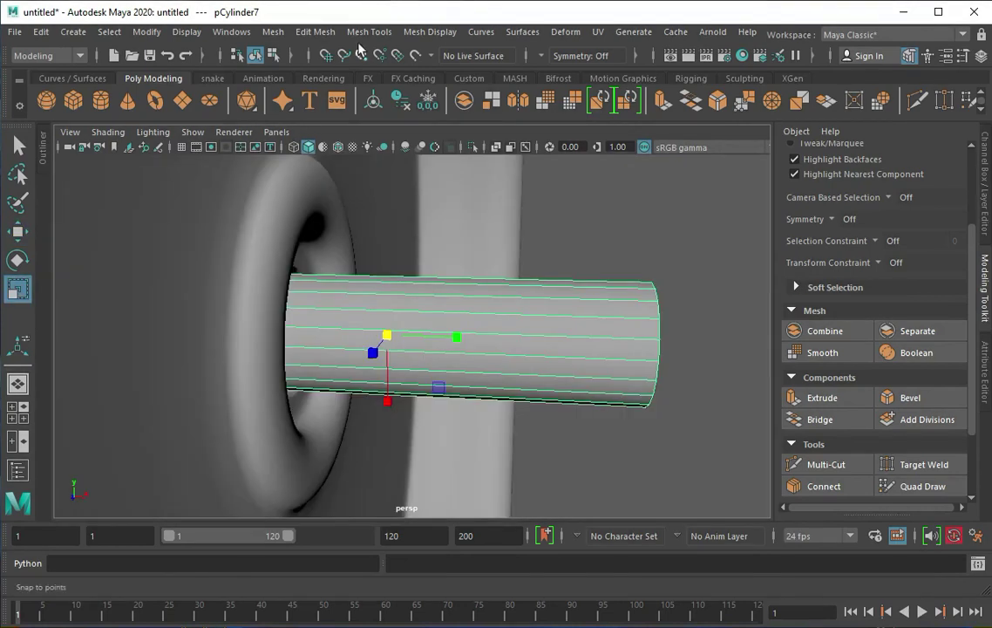
Insert an edge loop near the cylinder's end and scale it out into a flare.
{"action": "left_click", "coordinate": [368, 32]}
{"action": "left_click", "coordinate": [384, 131]}
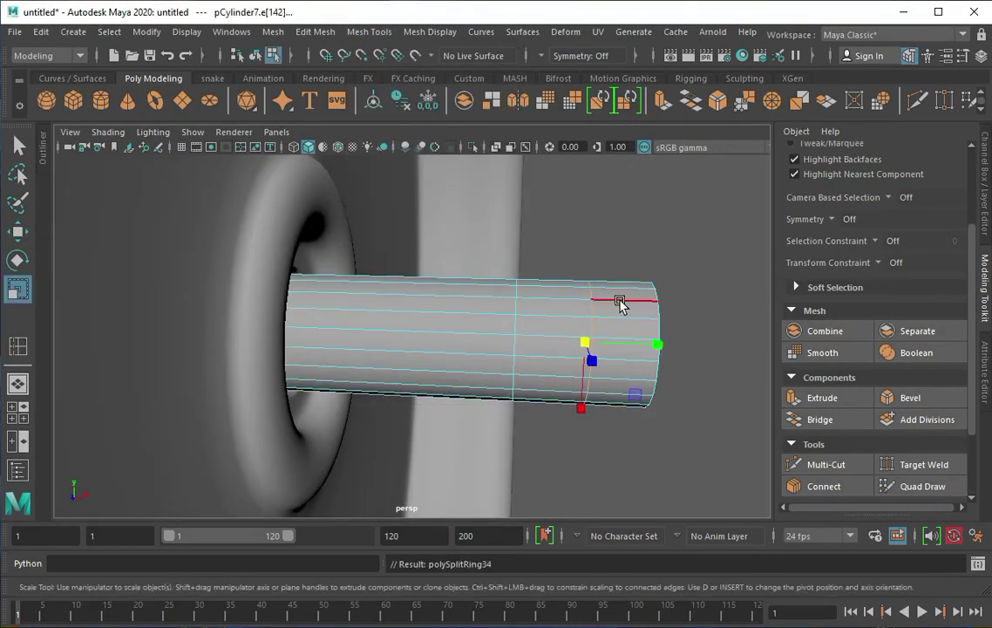
{"action": "left_click_drag", "start_coordinate": [623, 301], "coordinate": [614, 351]}
{"action": "key", "text": "ctrl+z"}
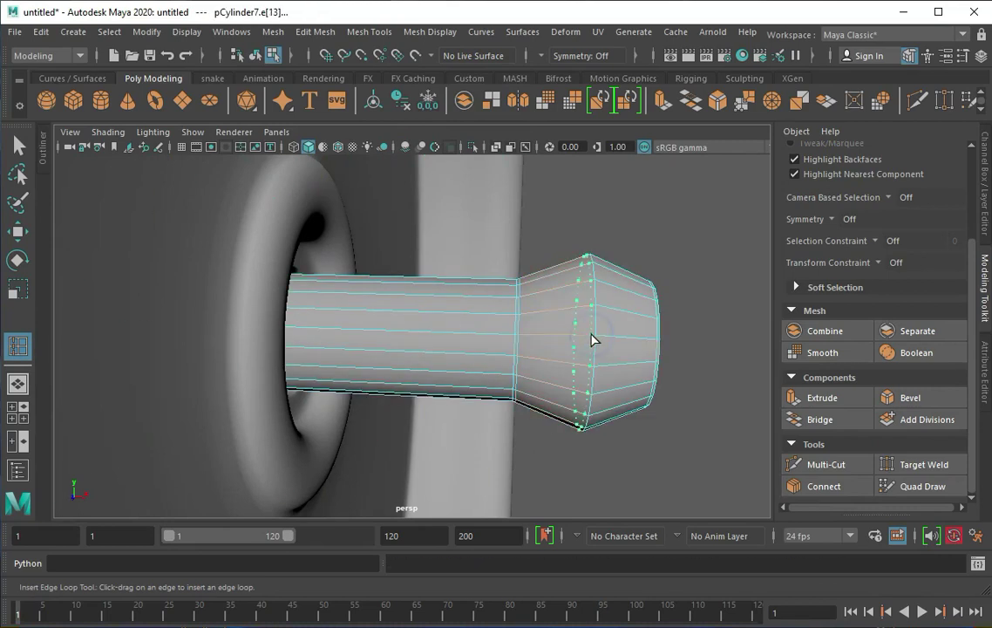
{"action": "mouse_move", "coordinate": [604, 337]}
{"action": "left_mouse_down", "text": "alt"}
{"action": "mouse_move", "coordinate": [503, 339]}
{"action": "mouse_move", "coordinate": [454, 354]}
{"action": "left_mouse_up", "text": "alt"}
{"action": "right_click_drag", "start_coordinate": [442, 292], "coordinate": [515, 268]}
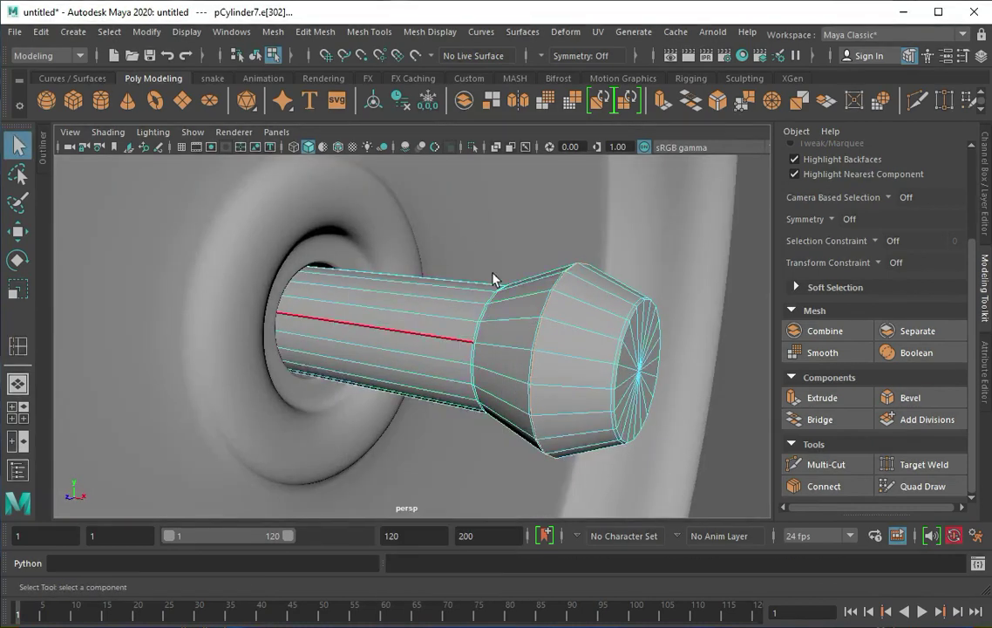
Isolate the flared knob, then check how it sits in the clock face's centre hole.
{"action": "key", "text": "ctrl+1"}
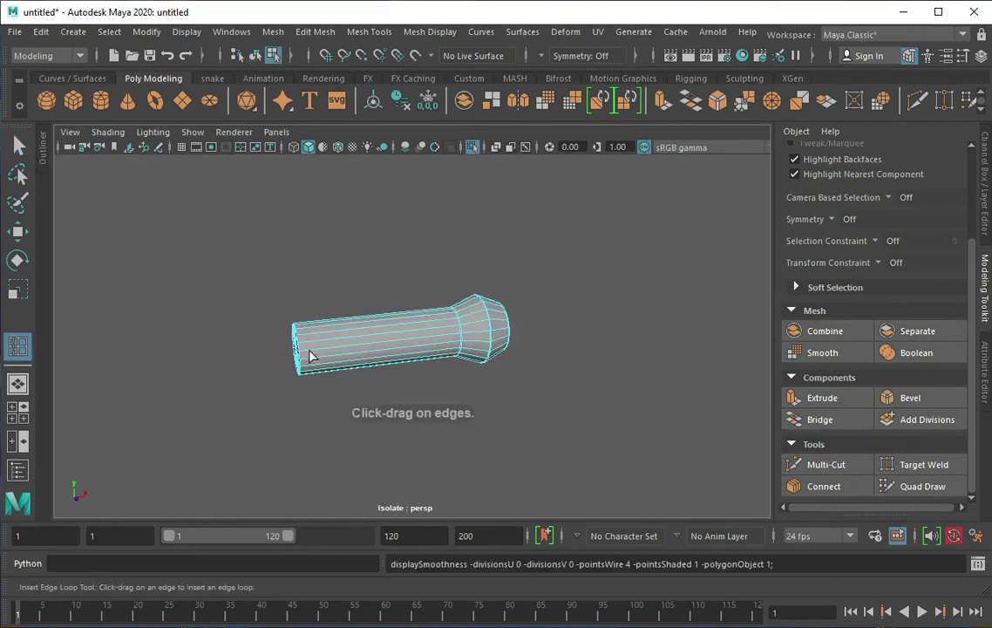
{"action": "key", "text": "ctrl+1"}
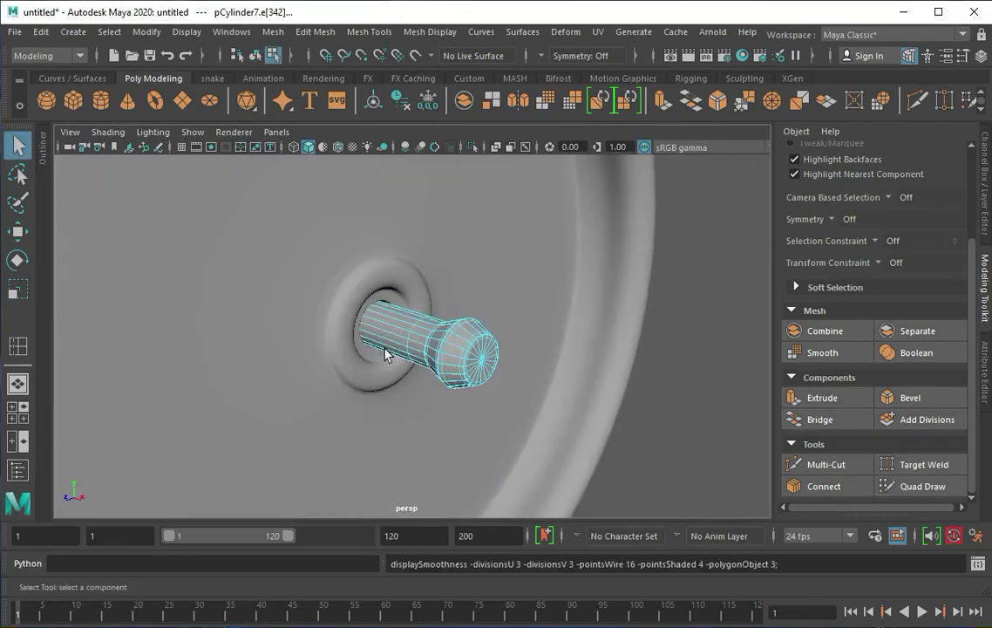
{"action": "key", "text": "q"}
{"action": "scroll", "coordinate": [290, 312], "scroll_direction": "down", "scroll_amount": 5}
{"action": "left_click_drag", "start_coordinate": [290, 312], "coordinate": [436, 353], "text": "alt"}
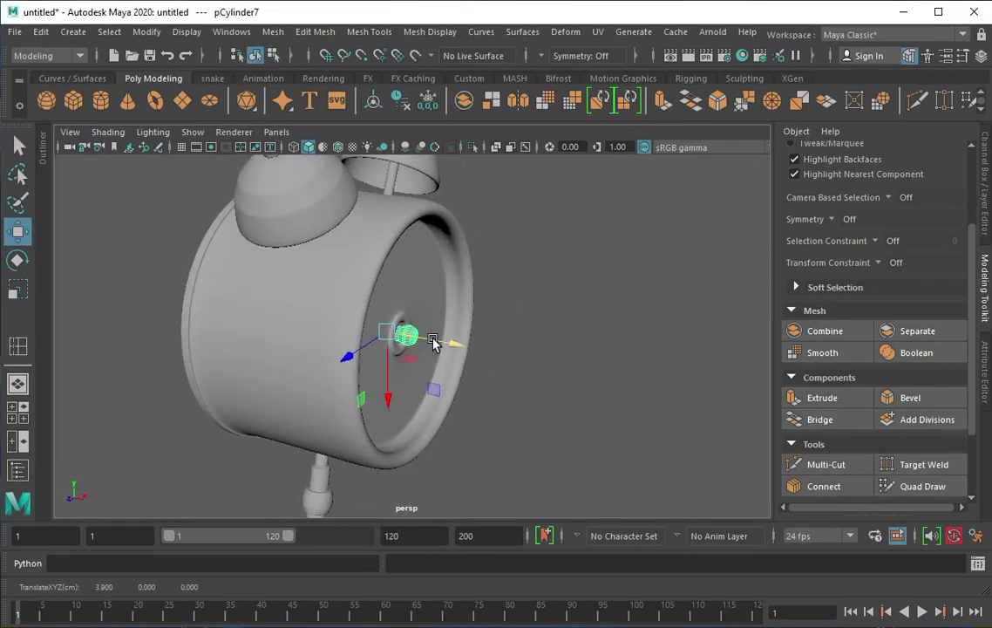
{"action": "key", "text": "f"}
{"action": "left_click_drag", "start_coordinate": [480, 352], "coordinate": [381, 365], "text": "alt"}
{"action": "scroll", "coordinate": [380, 365], "scroll_direction": "down", "scroll_amount": 5}
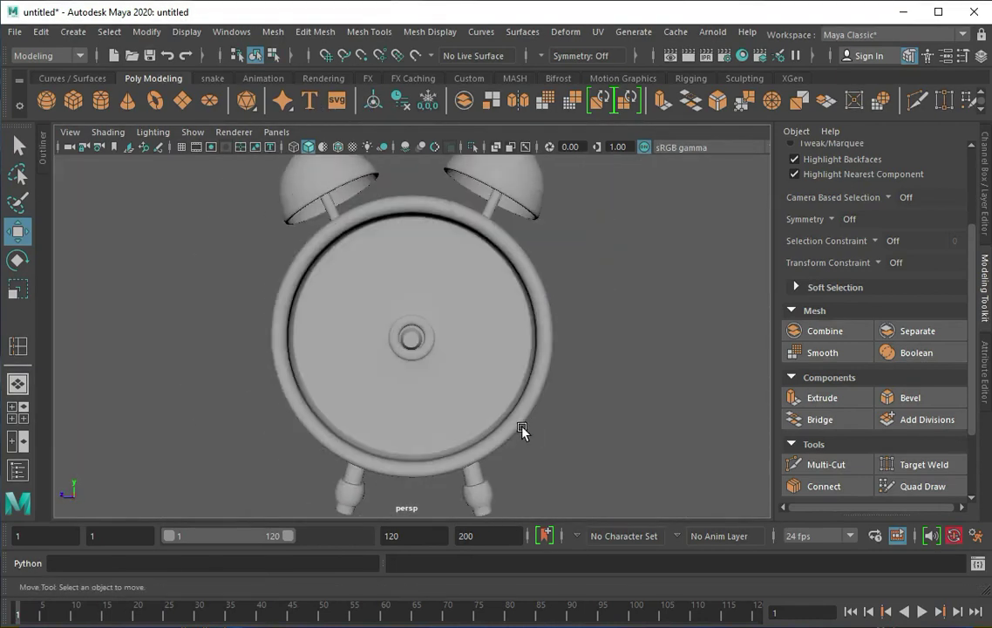
{"action": "left_click_drag", "start_coordinate": [523, 430], "coordinate": [488, 410], "text": "alt"}
Enlarge the plane, reduce it to one subdivision, and stretch it into a tall narrow strip.
{"action": "key", "text": "space"}
{"action": "key", "text": "space"}
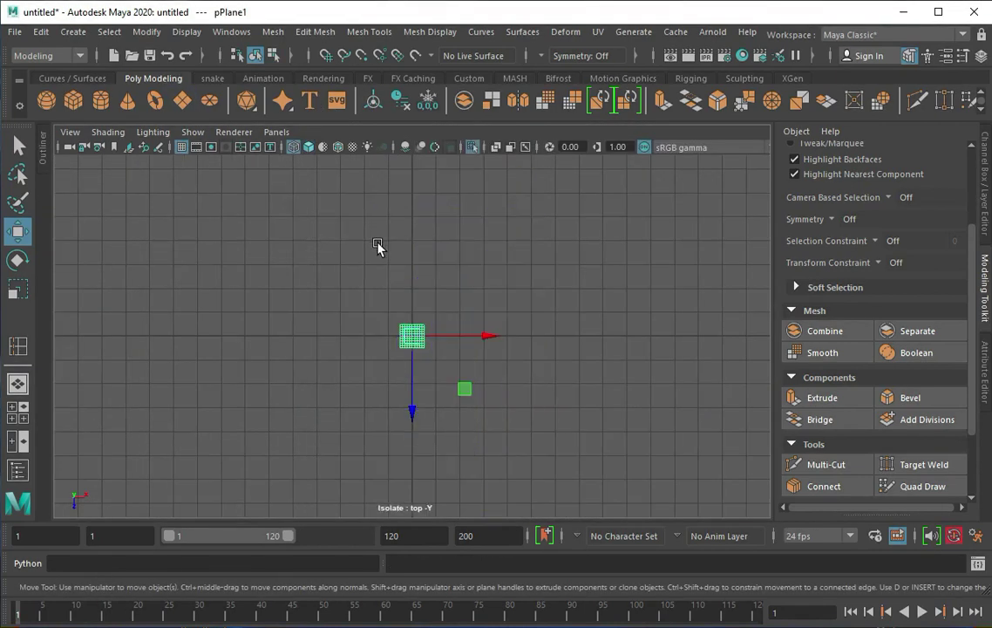
{"action": "key", "text": "r"}
{"action": "left_click_drag", "start_coordinate": [412, 335], "coordinate": [542, 351]}
{"action": "key", "text": "ctrl+a"}
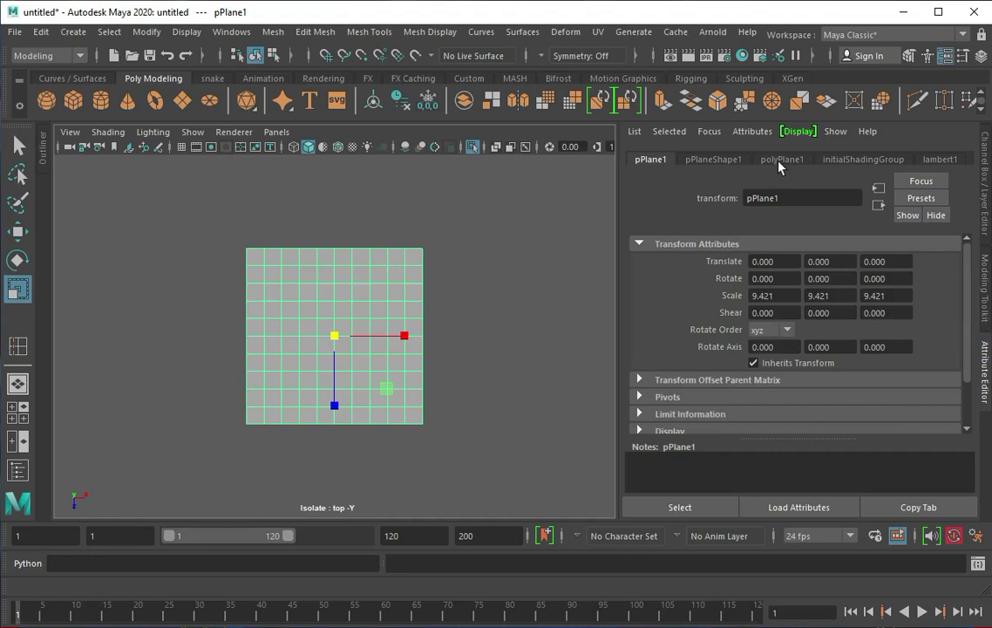
{"action": "left_click_drag", "start_coordinate": [832, 314], "coordinate": [745, 320]}
{"action": "mouse_move", "coordinate": [335, 410]}
{"action": "left_mouse_down"}
{"action": "mouse_move", "coordinate": [372, 317]}
{"action": "mouse_move", "coordinate": [336, 405]}
{"action": "left_mouse_up"}
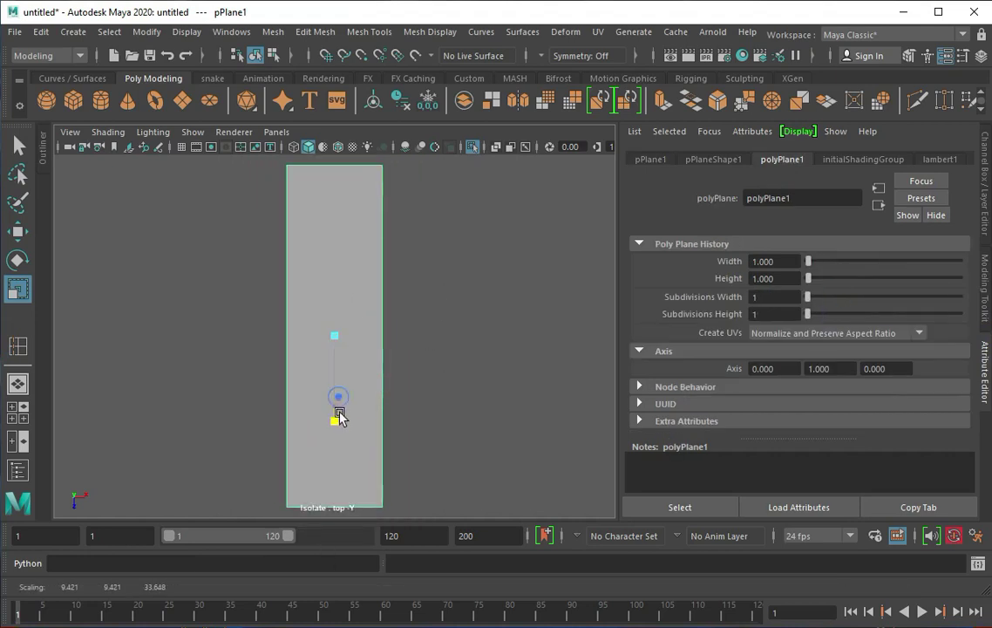
Insert edge loops across the strip and one splitting it down the middle.
{"action": "key", "text": "y"}
{"action": "left_click", "coordinate": [289, 432]}
{"action": "left_click", "coordinate": [377, 248]}
{"action": "right_click_drag", "start_coordinate": [327, 193], "coordinate": [328, 206], "text": "shift"}
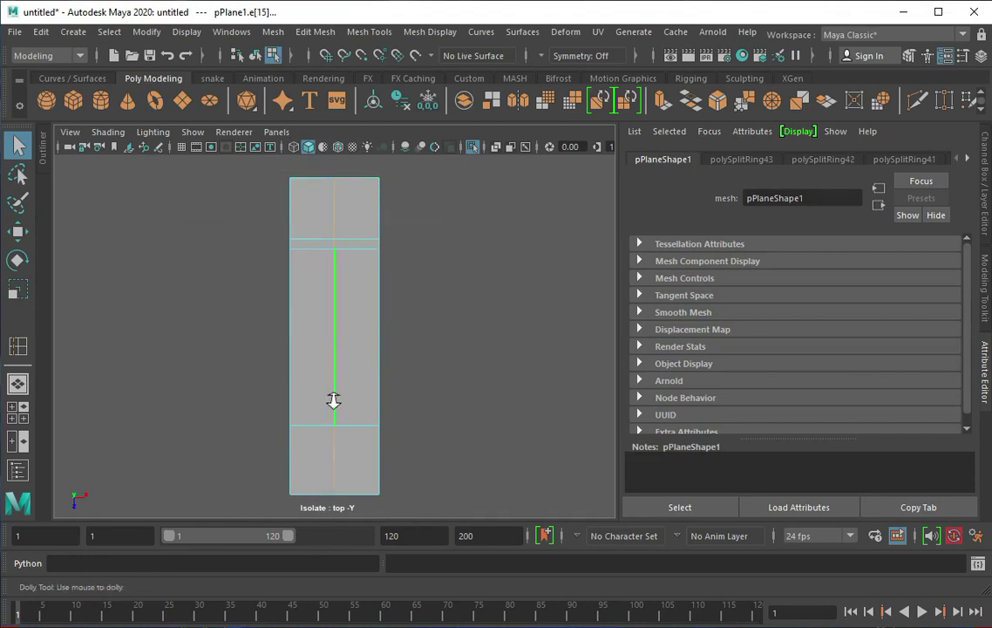
Pull the bottom-centre vertex down into a point and narrow the middle row of vertices.
{"action": "key", "text": "super"}
{"action": "right_click_drag", "start_coordinate": [344, 293], "coordinate": [284, 309]}
{"action": "left_click", "coordinate": [271, 293]}
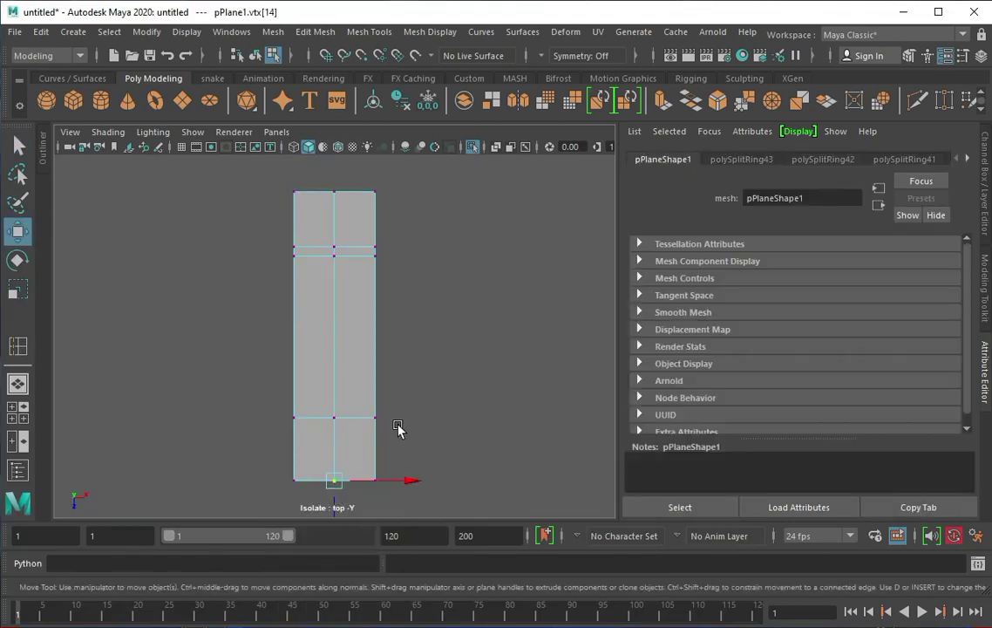
{"action": "middle_click_drag", "start_coordinate": [397, 427], "coordinate": [403, 350], "text": "alt"}
{"action": "left_click_drag", "start_coordinate": [345, 443], "coordinate": [341, 502]}
{"action": "key", "text": "r"}
{"action": "left_click_drag", "start_coordinate": [410, 341], "coordinate": [360, 345]}
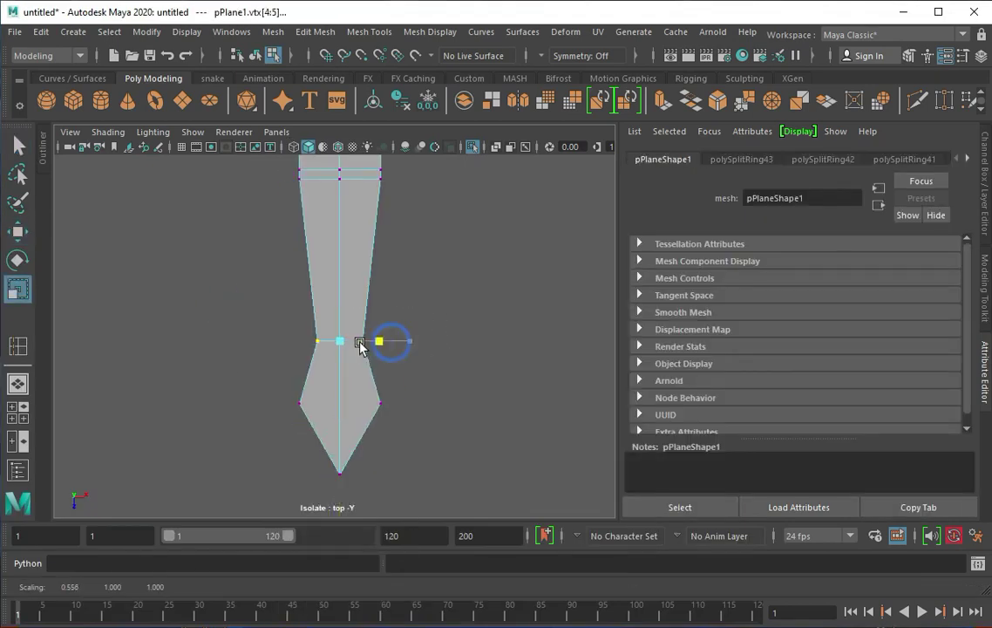
Narrow the top two rows of vertices slightly and stretch the strip's top upward.
{"action": "middle_click_drag", "start_coordinate": [379, 332], "coordinate": [372, 498], "text": "alt"}
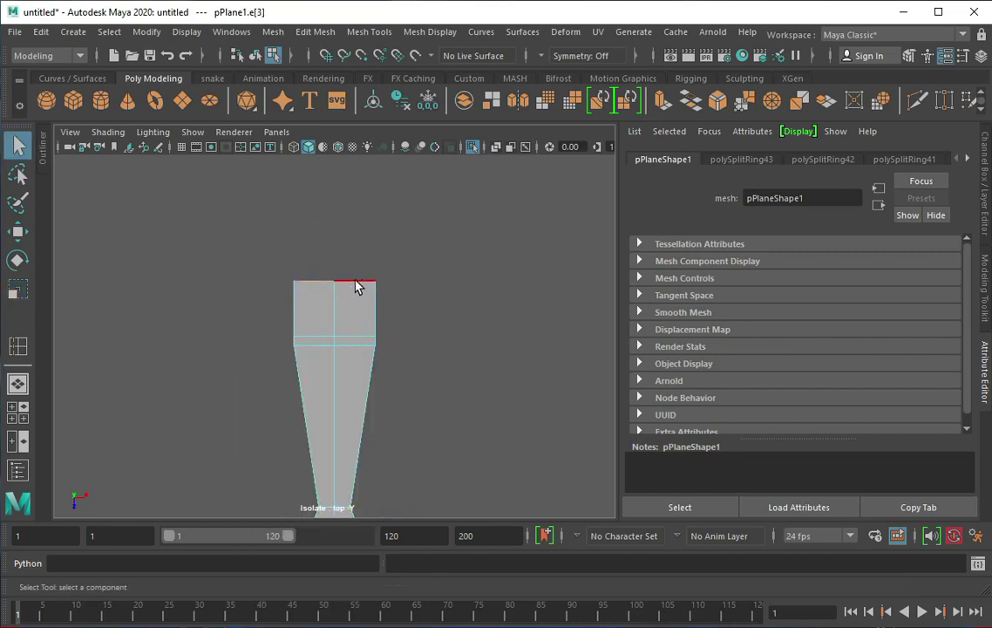
{"action": "scroll", "coordinate": [366, 317], "scroll_direction": "down", "scroll_amount": 3}
{"action": "left_click_drag", "start_coordinate": [217, 287], "coordinate": [368, 405]}
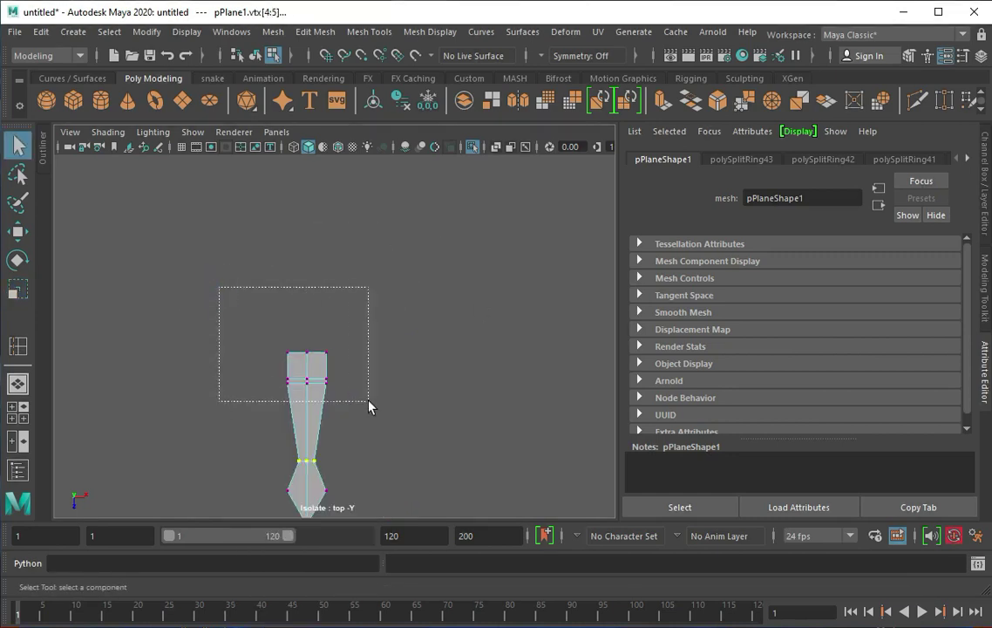
{"action": "key", "text": "r"}
{"action": "left_click_drag", "start_coordinate": [374, 366], "coordinate": [356, 365]}
{"action": "scroll", "coordinate": [322, 331], "scroll_direction": "up", "scroll_amount": 2}
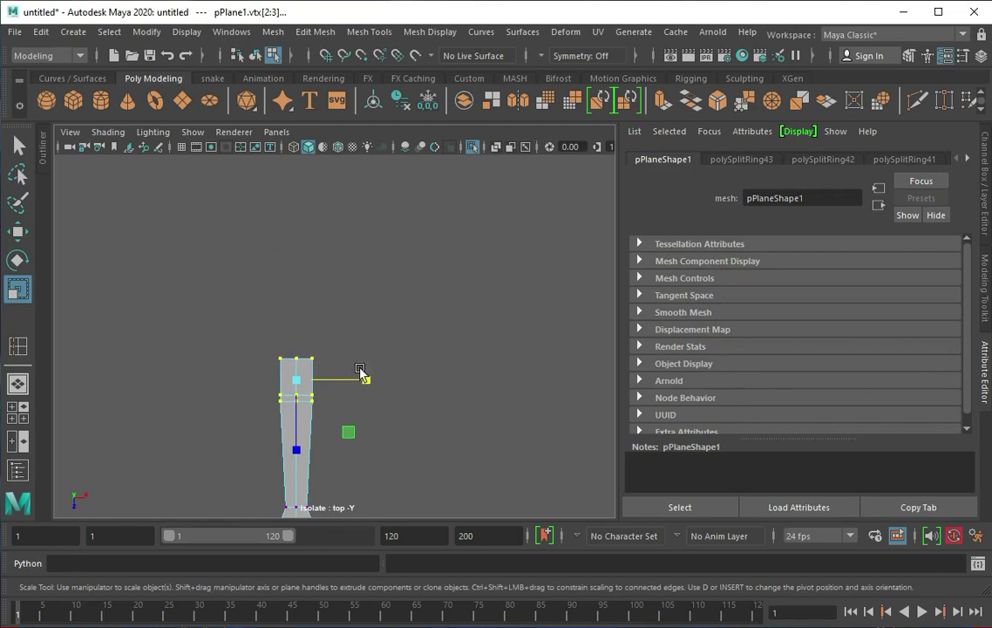
{"action": "middle_click_drag", "start_coordinate": [299, 434], "coordinate": [310, 266]}
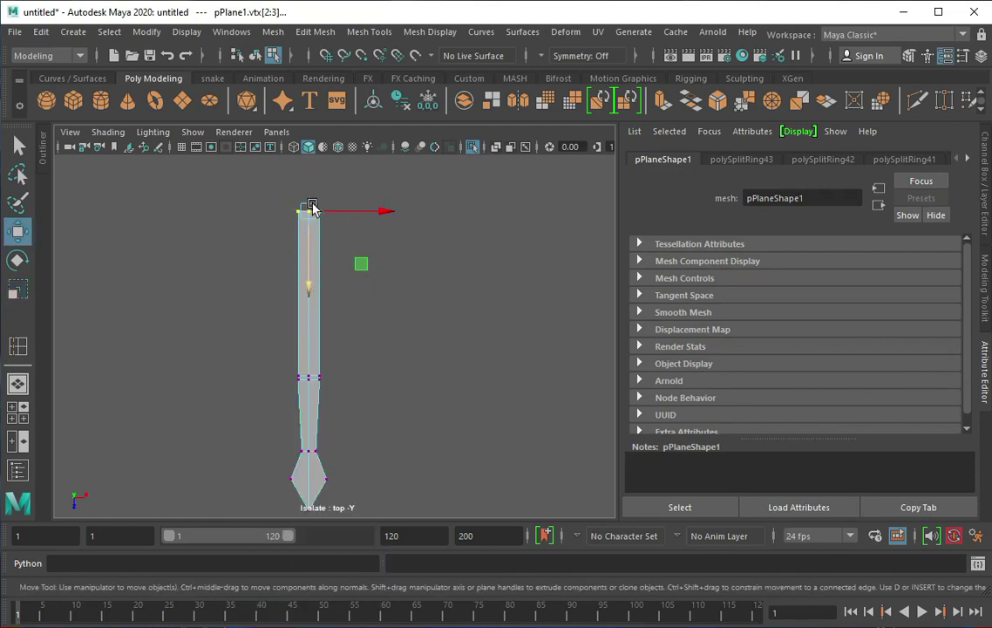
Extrude the top edge twice, flaring the first section wider and pulling the second up.
{"action": "left_click_drag", "start_coordinate": [307, 206], "coordinate": [319, 295], "text": "shift"}
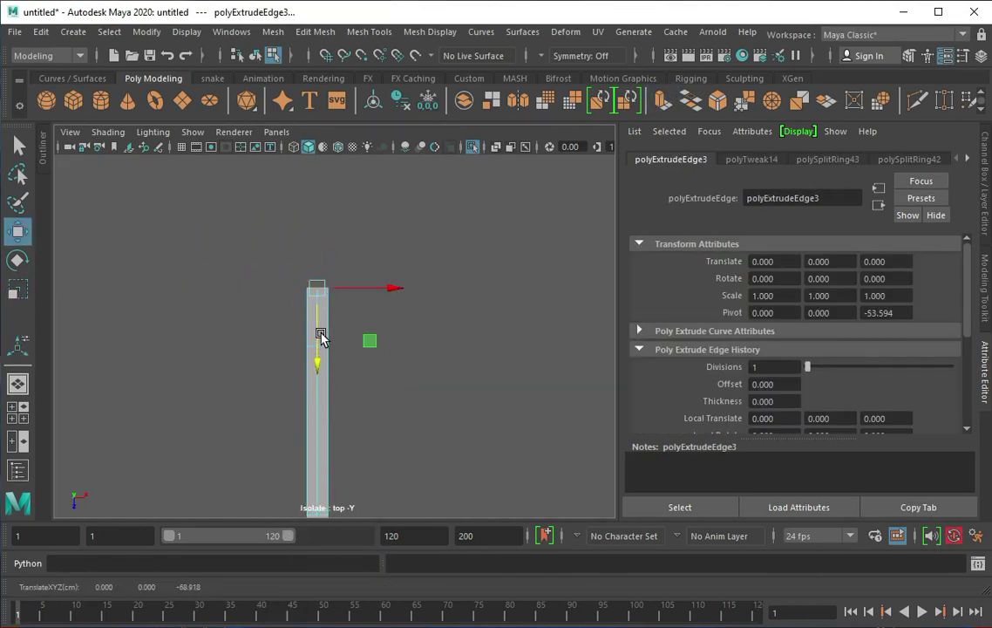
{"action": "middle_click_drag", "start_coordinate": [320, 343], "coordinate": [454, 281]}
{"action": "key", "text": "ctrl+e"}
{"action": "middle_click_drag", "start_coordinate": [317, 290], "coordinate": [315, 272]}
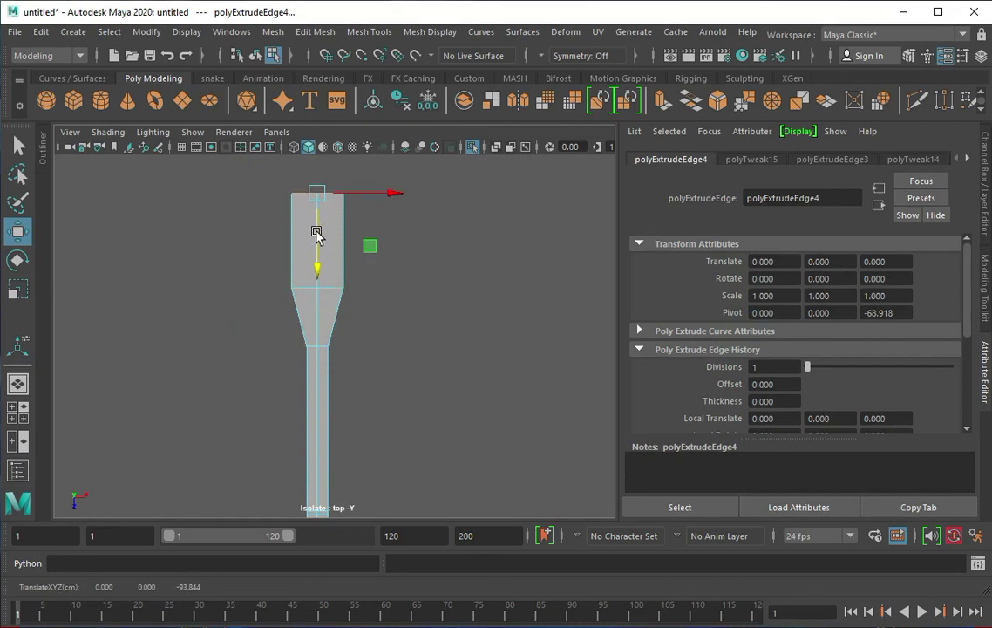
Insert an edge loop across the flared top of the hand.
{"action": "left_click", "coordinate": [377, 32]}
{"action": "left_click", "coordinate": [349, 105]}
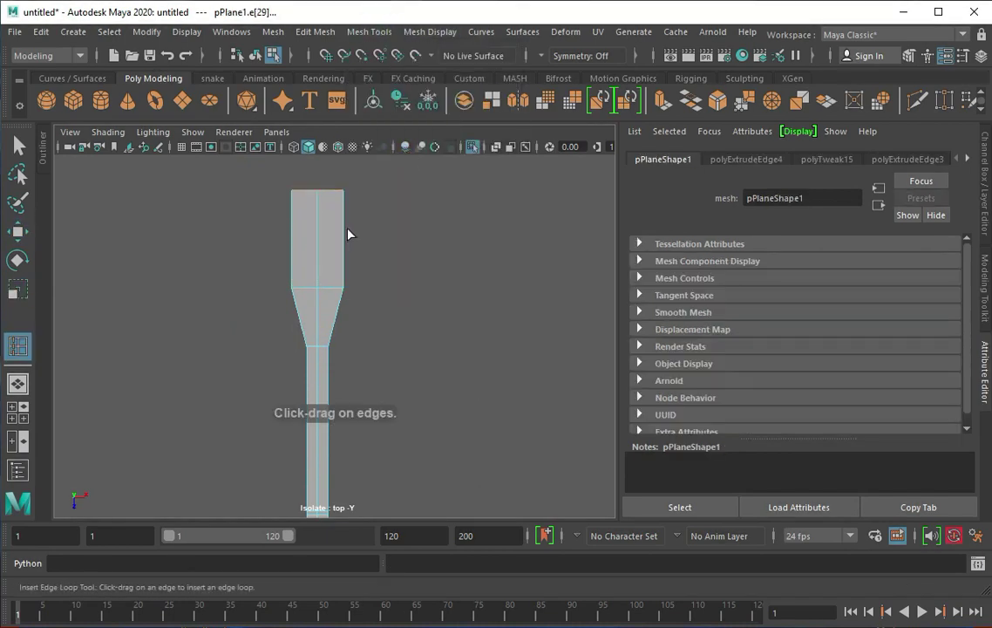
{"action": "left_click_drag", "start_coordinate": [357, 234], "coordinate": [376, 233]}
{"action": "scroll", "coordinate": [315, 281], "scroll_direction": "down", "scroll_amount": 2}
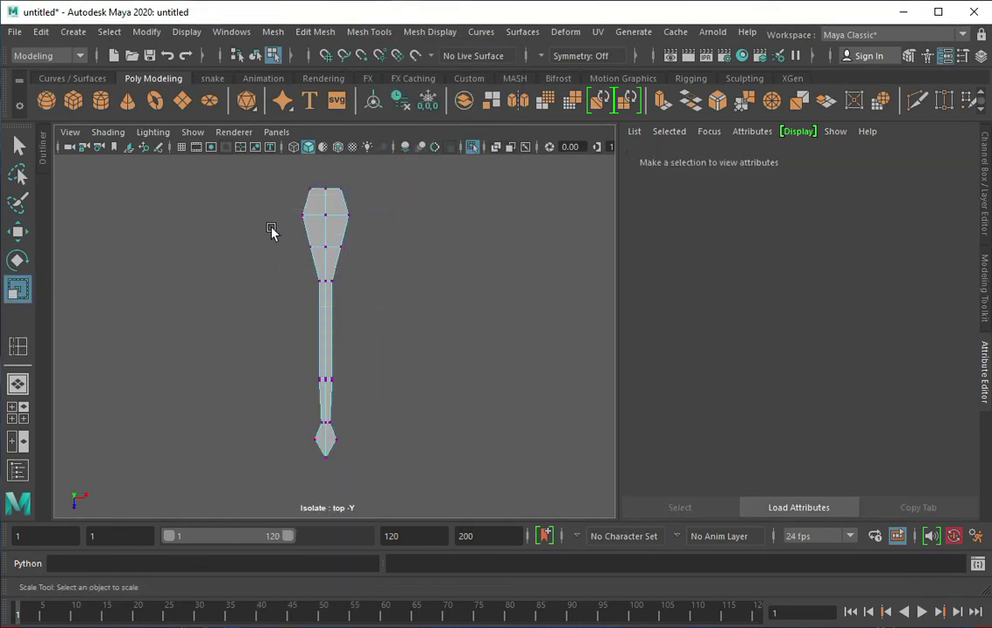
{"action": "scroll", "coordinate": [322, 262], "scroll_direction": "up", "scroll_amount": 2}
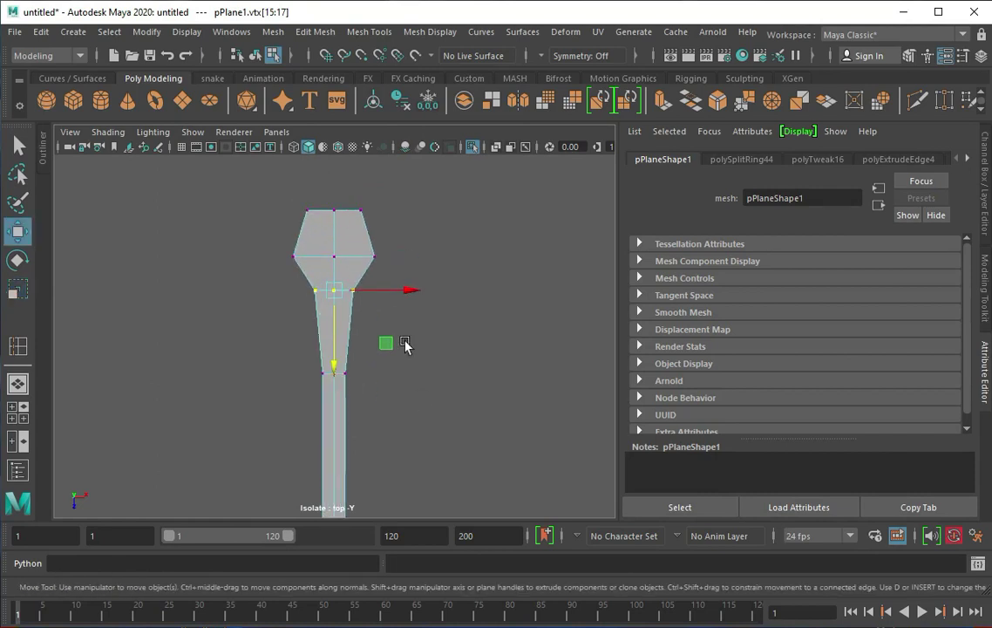
Extrude the flared top faces inward and delete the inner face to leave a hole.
{"action": "right_click_drag", "start_coordinate": [332, 261], "coordinate": [332, 297], "text": "ctrl"}
{"action": "key", "text": "ctrl+e"}
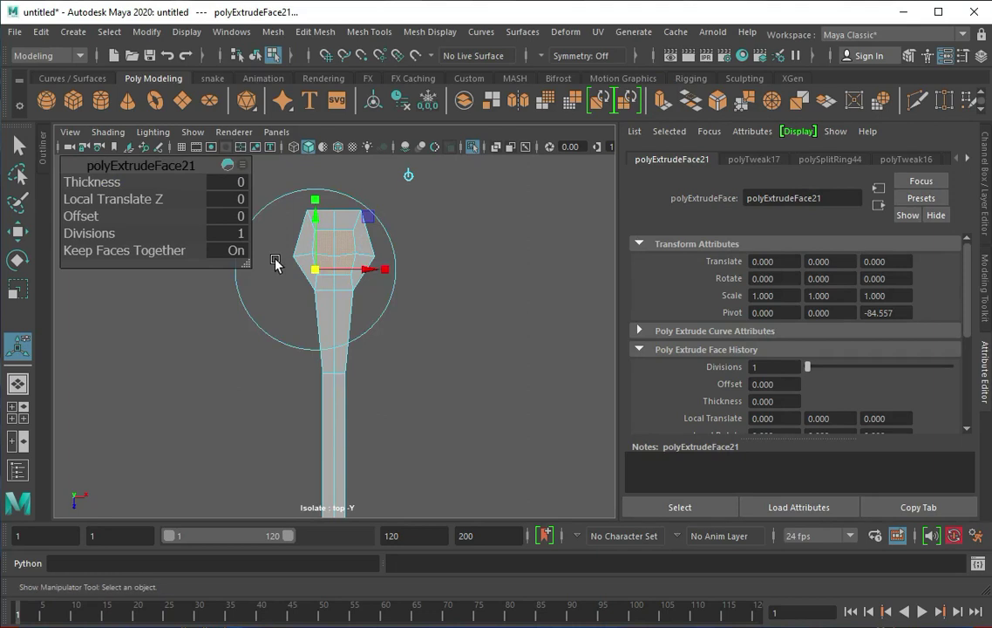
{"action": "key", "text": "Delete"}
{"action": "right_click_drag", "start_coordinate": [353, 255], "coordinate": [354, 216]}
{"action": "double_click", "coordinate": [337, 260]}
{"action": "key", "text": "r"}
Pull the top-centre vertex down into a V and circularize the hole.
{"action": "left_click", "coordinate": [268, 173]}
{"action": "key", "text": "F9"}
{"action": "left_click_drag", "start_coordinate": [268, 172], "coordinate": [340, 229]}
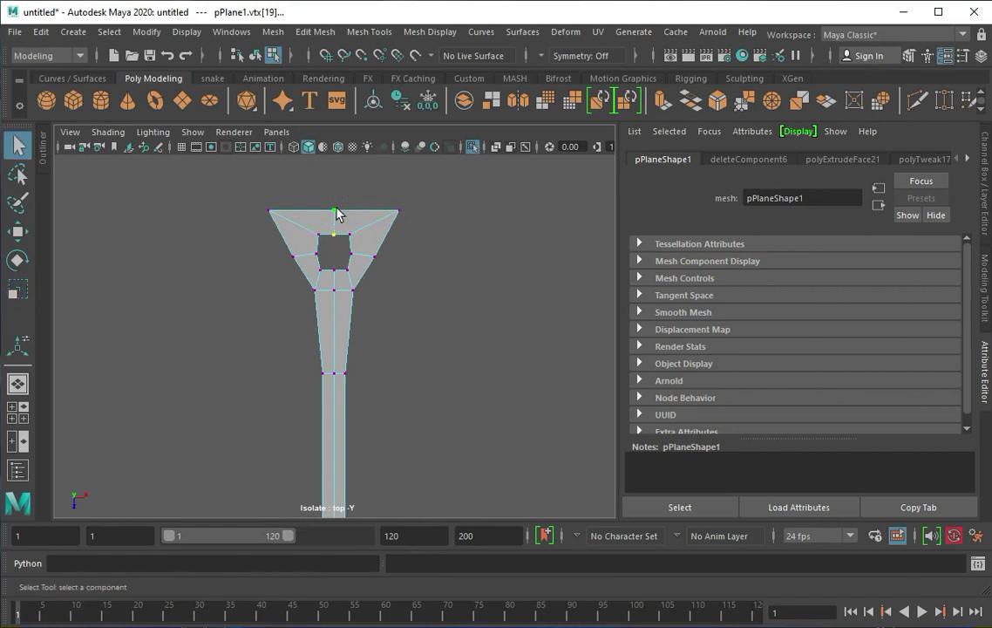
{"action": "left_click_drag", "start_coordinate": [334, 273], "coordinate": [338, 299]}
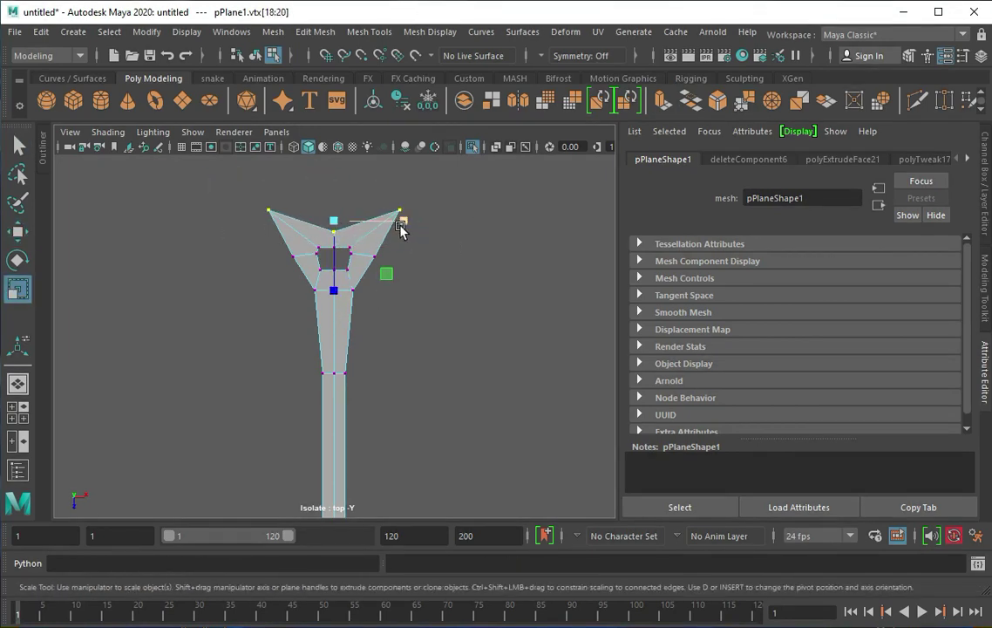
{"action": "right_click_drag", "start_coordinate": [354, 244], "coordinate": [443, 221]}
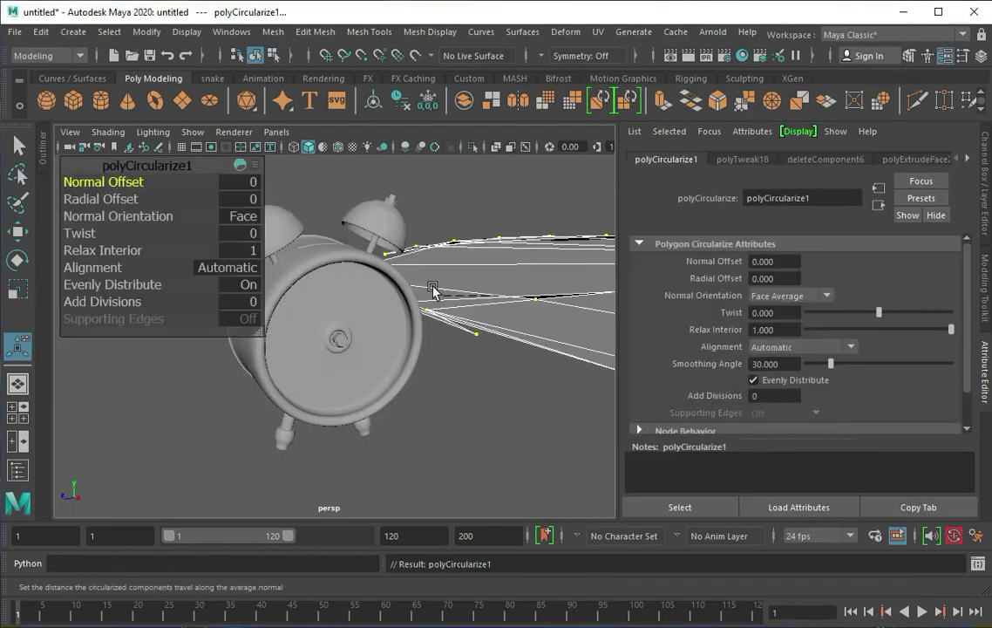
{"action": "key", "text": "F8"}
{"action": "right_click_drag", "start_coordinate": [435, 288], "coordinate": [339, 291], "text": "alt"}
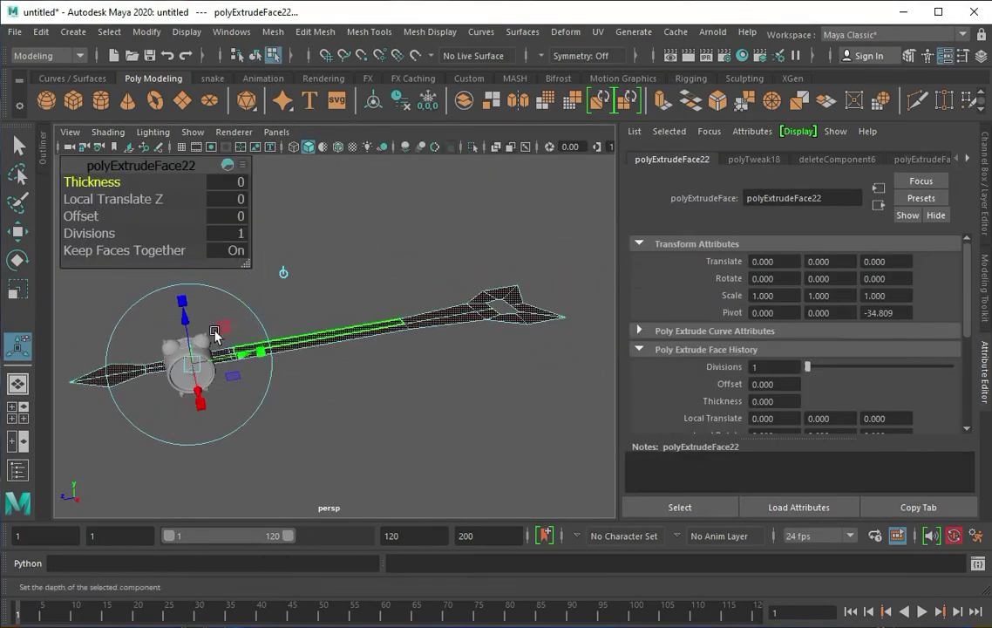
In side view, shrink the hand and slide it toward the clock's centre.
{"action": "left_click_drag", "start_coordinate": [186, 310], "coordinate": [320, 353], "text": "alt"}
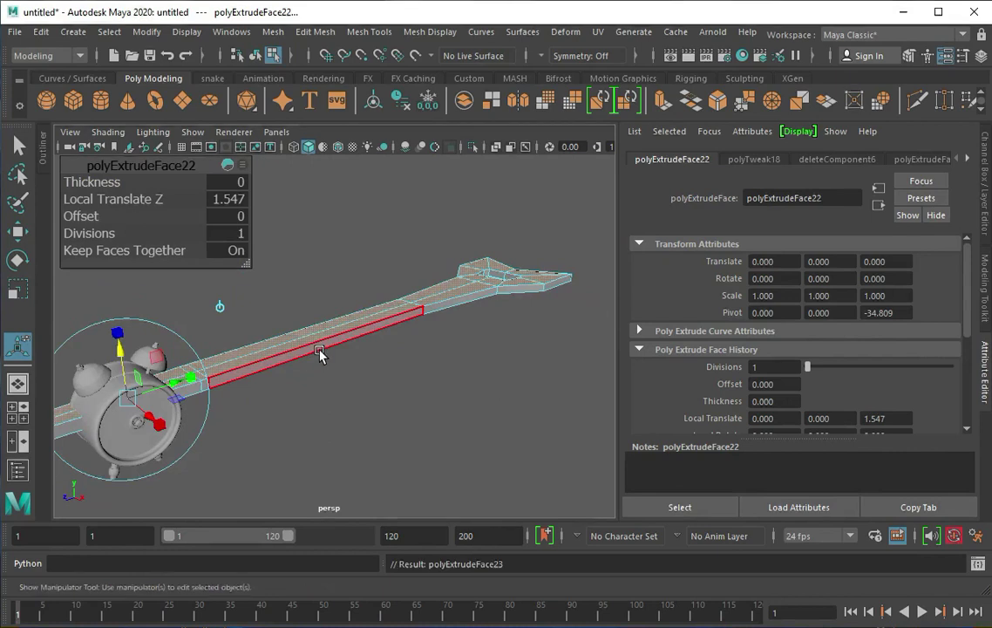
{"action": "key", "text": "F8"}
{"action": "key", "text": "q"}
{"action": "left_click_drag", "start_coordinate": [381, 283], "coordinate": [329, 307], "text": "alt"}
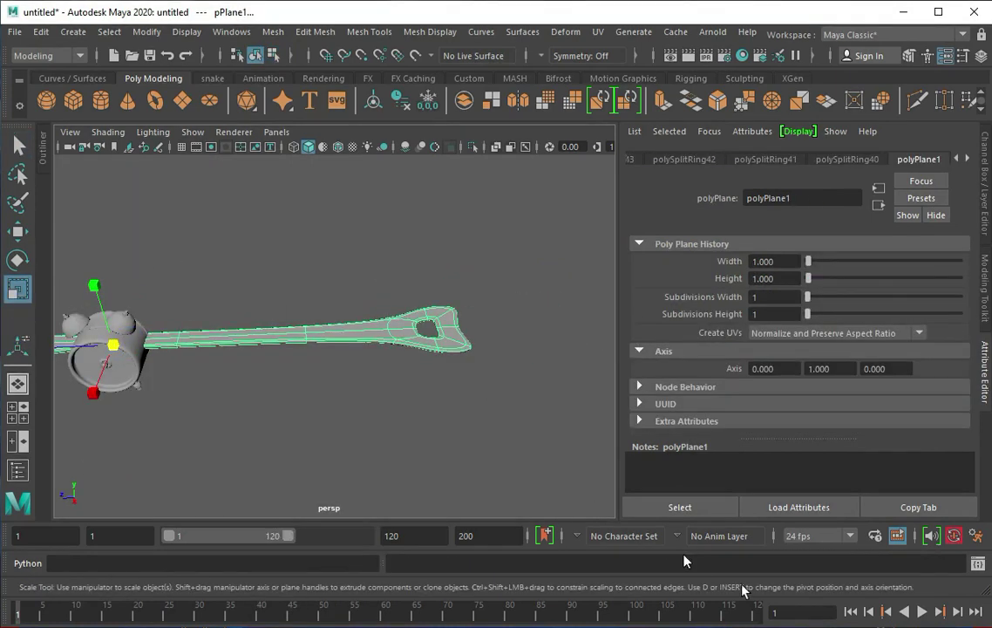
{"action": "mouse_move", "coordinate": [147, 426]}
{"action": "left_mouse_down", "text": "alt"}
{"action": "mouse_move", "coordinate": [63, 308]}
{"action": "mouse_move", "coordinate": [261, 332]}
{"action": "left_mouse_up", "text": "alt"}
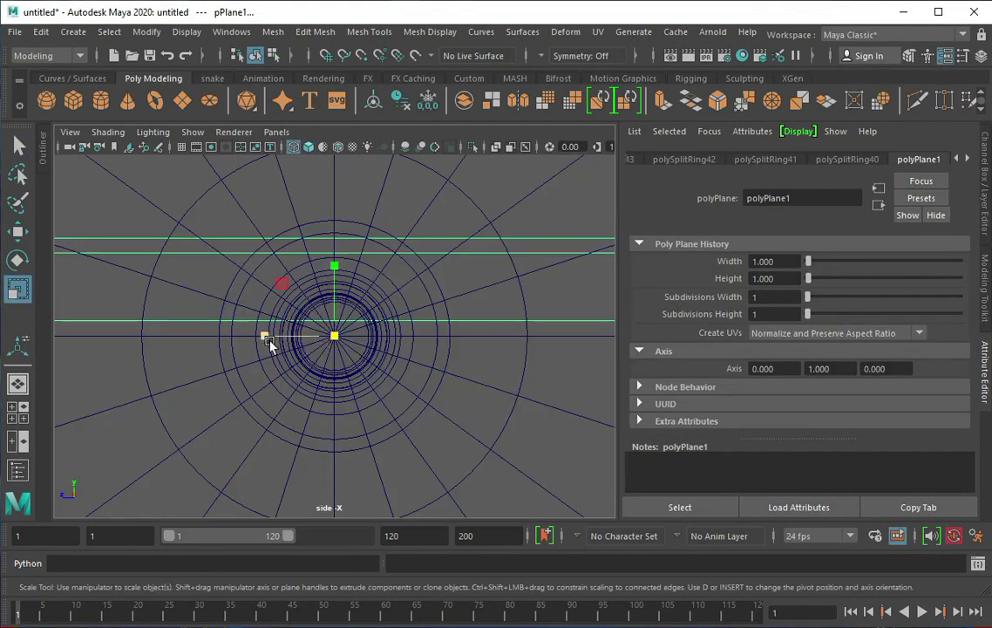
{"action": "right_click_drag", "start_coordinate": [213, 348], "coordinate": [348, 347], "text": "alt"}
{"action": "mouse_move", "coordinate": [349, 346]}
{"action": "left_mouse_down"}
{"action": "mouse_move", "coordinate": [267, 348]}
{"action": "mouse_move", "coordinate": [288, 367]}
{"action": "mouse_move", "coordinate": [215, 342]}
{"action": "left_mouse_up"}
{"action": "key", "text": "w"}
{"action": "left_click", "coordinate": [373, 100]}
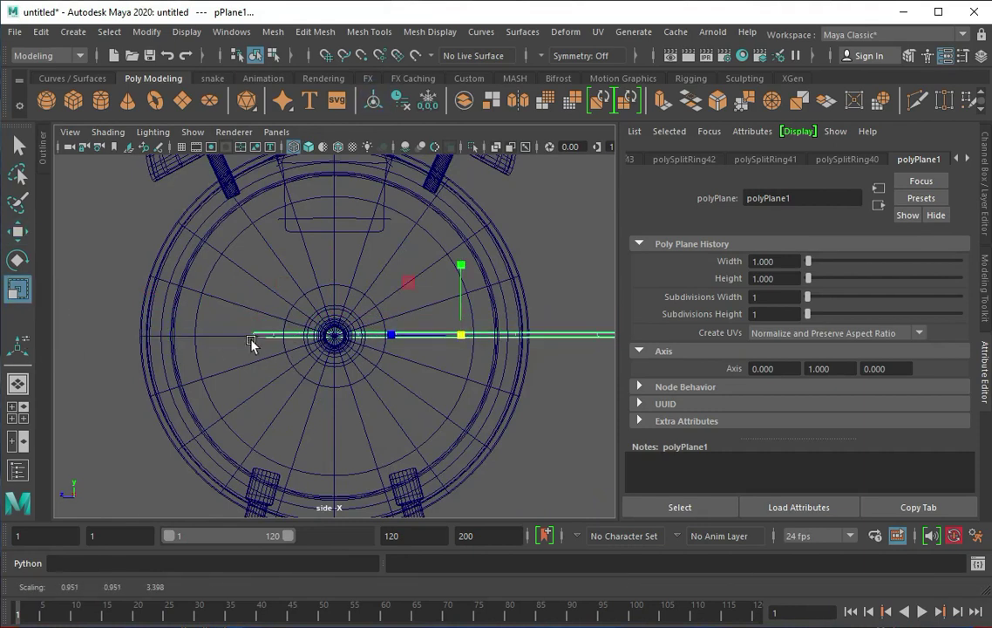
{"action": "left_click_drag", "start_coordinate": [465, 340], "coordinate": [297, 345]}
Rotate the hand -90° so it lies face-on to the clock.
{"action": "key", "text": "space"}
{"action": "key", "text": "space"}
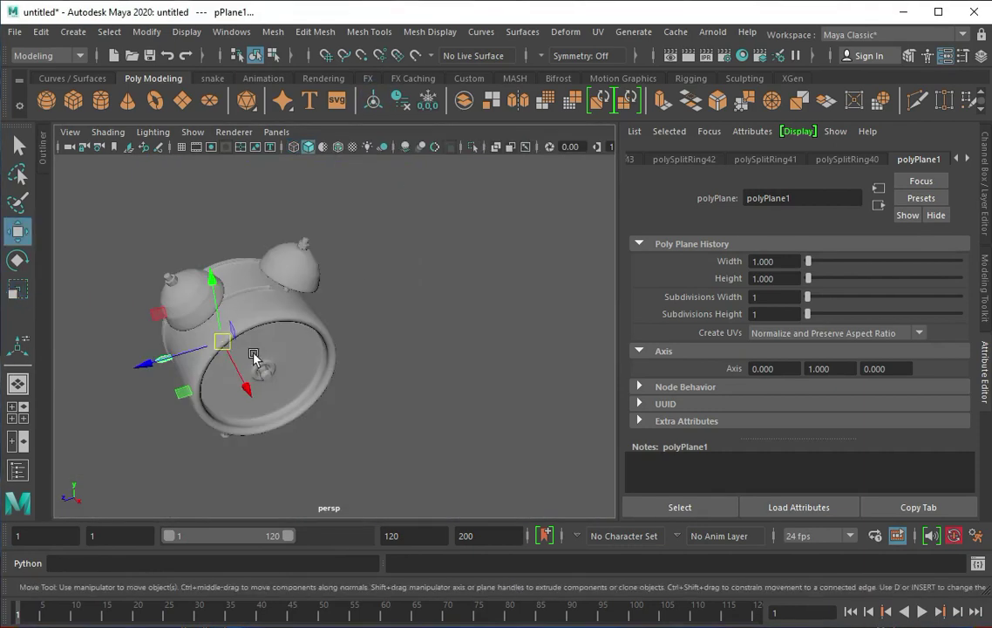
{"action": "key", "text": "e"}
{"action": "key", "text": "f"}
{"action": "mouse_move", "coordinate": [277, 404]}
{"action": "left_mouse_down", "text": "alt"}
{"action": "mouse_move", "coordinate": [365, 294]}
{"action": "mouse_move", "coordinate": [367, 395]}
{"action": "mouse_move", "coordinate": [523, 394]}
{"action": "left_mouse_up", "text": "alt"}
Scale the hand down further and position it on the clock dial.
{"action": "key", "text": "space"}
{"action": "key", "text": "space"}
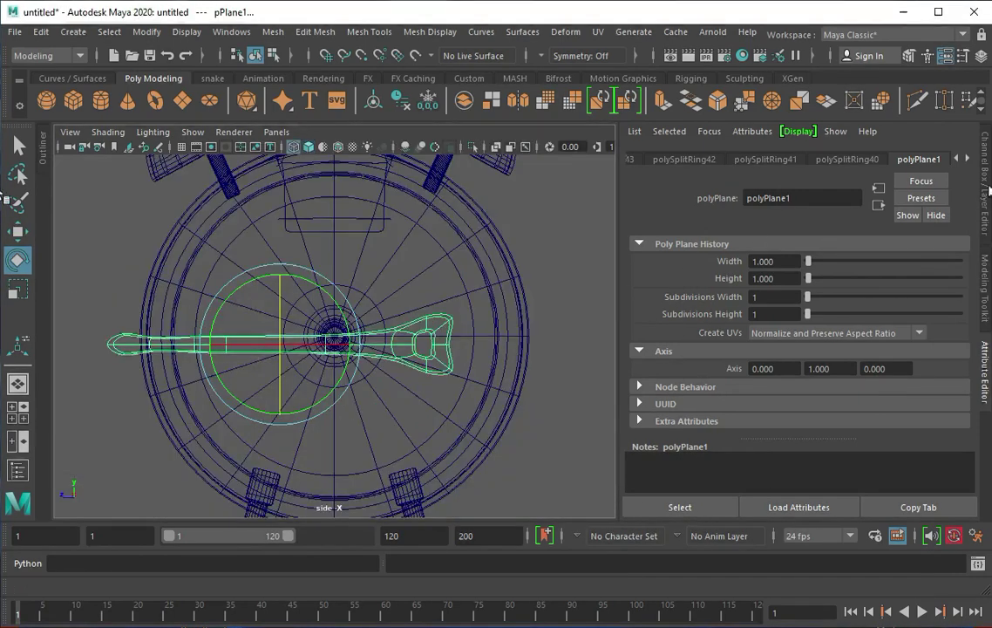
{"action": "key", "text": "ctrl+a"}
{"action": "key", "text": "r"}
{"action": "left_click_drag", "start_coordinate": [342, 346], "coordinate": [235, 350]}
{"action": "left_click_drag", "start_coordinate": [349, 353], "coordinate": [296, 347]}
{"action": "key", "text": "r"}
{"action": "key", "text": "space"}
{"action": "key", "text": "space"}
{"action": "left_click_drag", "start_coordinate": [508, 332], "coordinate": [523, 315], "text": "alt"}
{"action": "key", "text": "F9"}
{"action": "key", "text": "space"}
{"action": "key", "text": "space"}
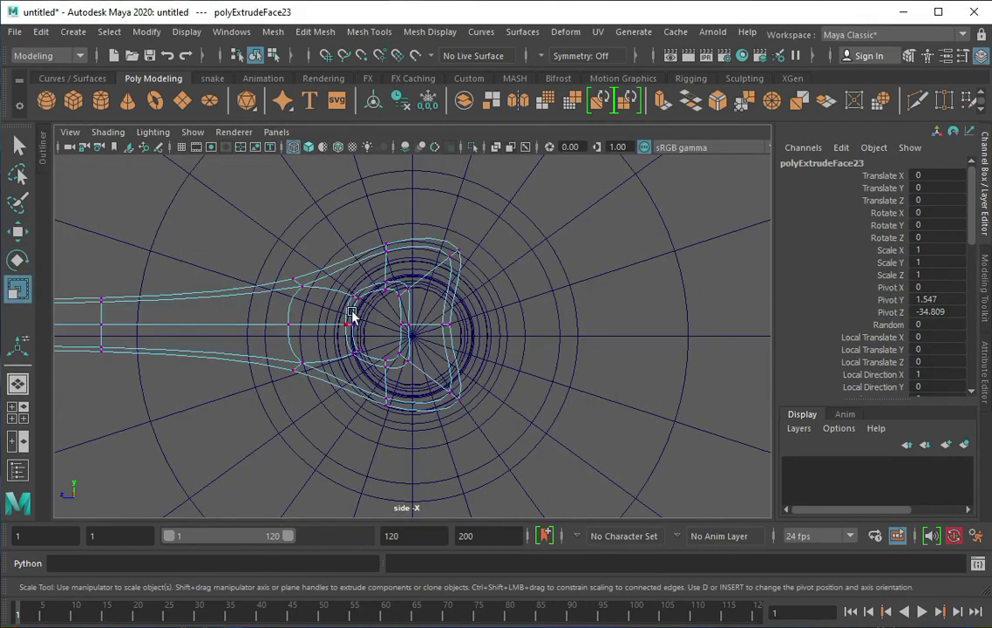
Scale up the vertex ring to widen the hand's hole.
{"action": "left_click_drag", "start_coordinate": [332, 286], "coordinate": [417, 370]}
{"action": "left_click_drag", "start_coordinate": [375, 324], "coordinate": [403, 341]}
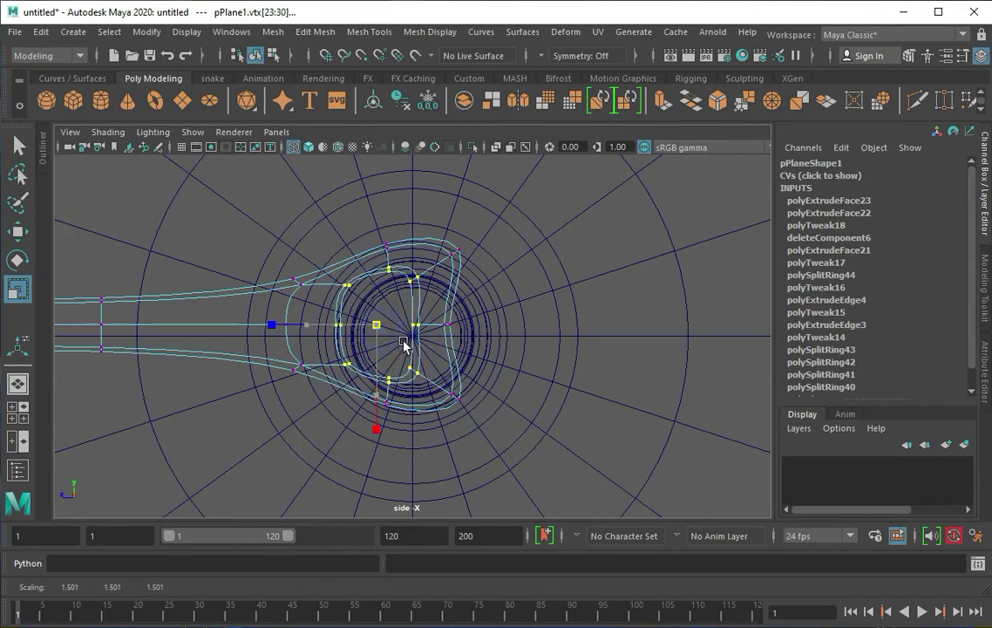
{"action": "key", "text": "F8"}
{"action": "key", "text": "w"}
{"action": "key", "text": "f"}
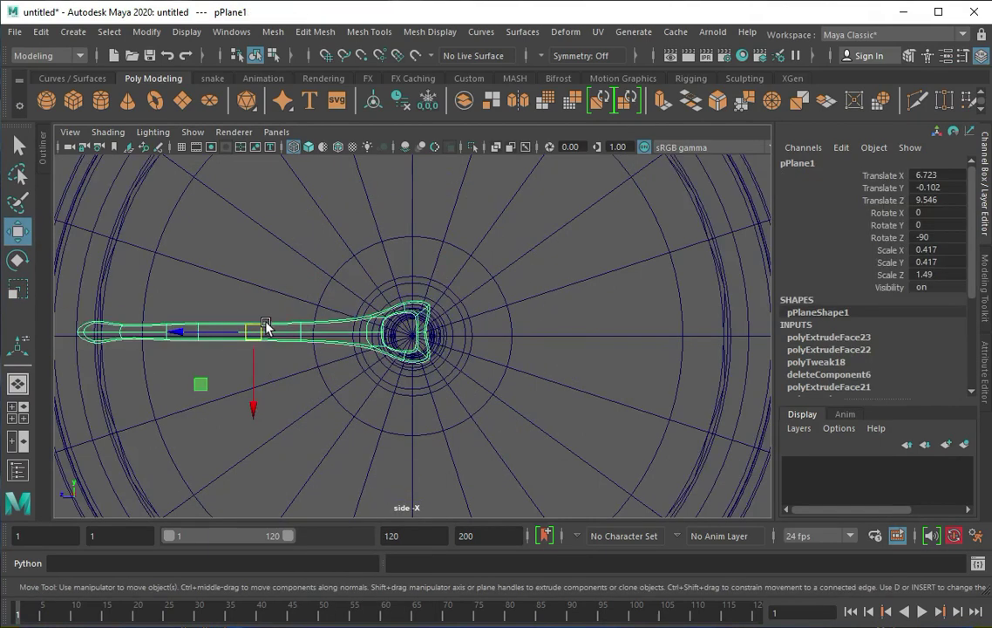
Move the hand so its hole lines up with the centre spindle pCylinder7.
{"action": "key", "text": "space"}
{"action": "key", "text": "space"}
{"action": "mouse_move", "coordinate": [438, 376]}
{"action": "left_mouse_down"}
{"action": "mouse_move", "coordinate": [279, 314]}
{"action": "mouse_move", "coordinate": [536, 287]}
{"action": "mouse_move", "coordinate": [374, 344]}
{"action": "left_mouse_up"}
{"action": "middle_click_drag", "start_coordinate": [375, 345], "coordinate": [371, 349]}
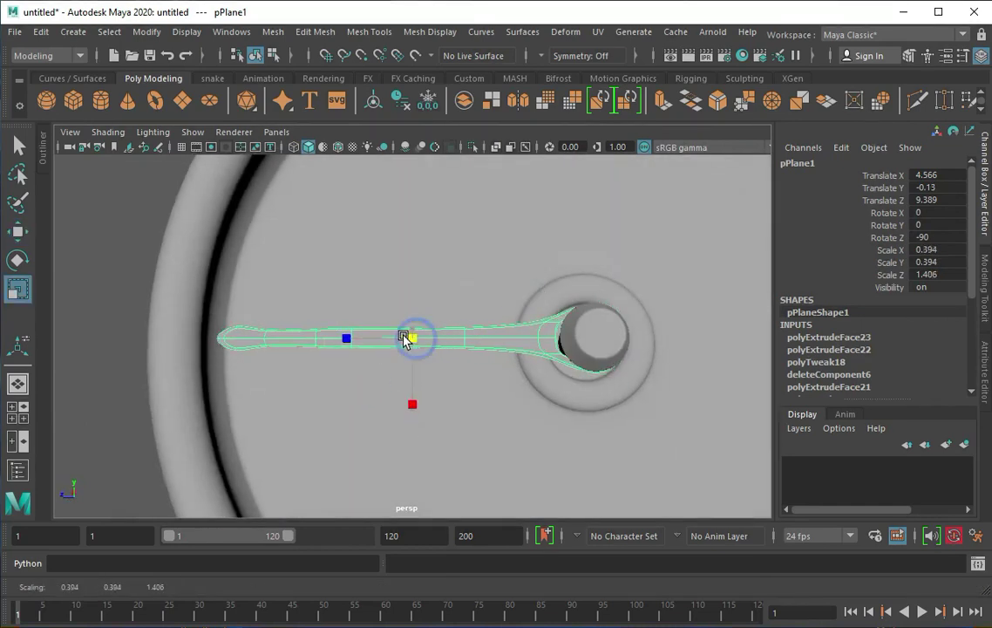
{"action": "left_click_drag", "start_coordinate": [362, 342], "coordinate": [366, 342]}
{"action": "mouse_move", "coordinate": [366, 343]}
{"action": "left_mouse_down", "text": "alt"}
{"action": "mouse_move", "coordinate": [443, 377]}
{"action": "mouse_move", "coordinate": [381, 361]}
{"action": "left_mouse_up", "text": "alt"}
{"action": "left_click", "coordinate": [480, 400]}
{"action": "left_click", "coordinate": [294, 377]}
Scale the hand to fit around the spindle, then swing it around the clock centre.
{"action": "mouse_move", "coordinate": [270, 374]}
{"action": "left_mouse_down", "text": "alt"}
{"action": "mouse_move", "coordinate": [122, 410]}
{"action": "mouse_move", "coordinate": [266, 358]}
{"action": "mouse_move", "coordinate": [100, 299]}
{"action": "left_mouse_up", "text": "alt"}
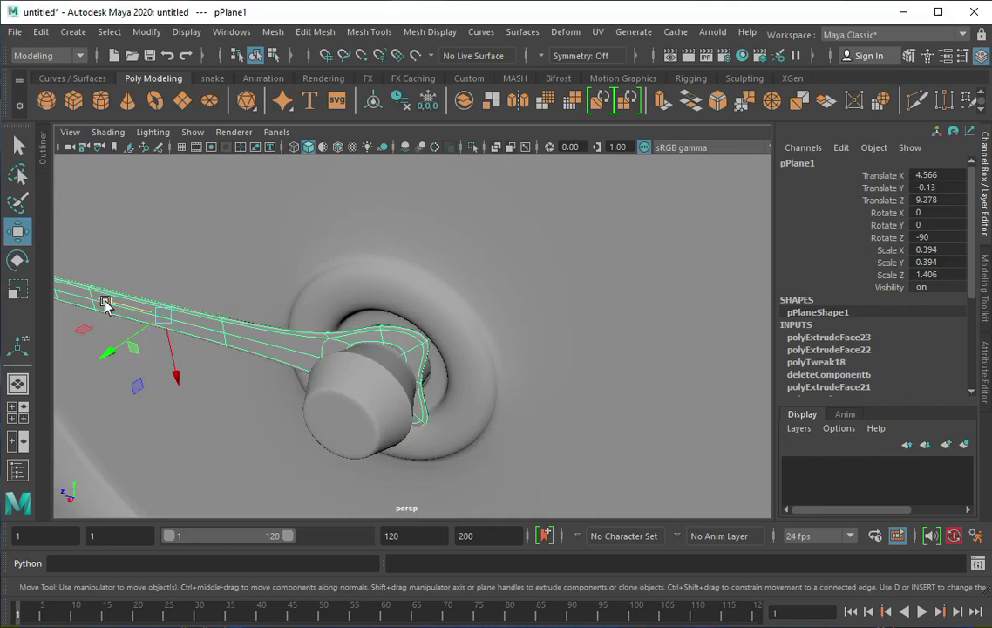
{"action": "left_click", "coordinate": [377, 411]}
{"action": "left_click", "coordinate": [377, 411]}
{"action": "key", "text": "r"}
{"action": "mouse_move", "coordinate": [411, 354]}
{"action": "left_mouse_down", "text": "alt"}
{"action": "mouse_move", "coordinate": [459, 372]}
{"action": "mouse_move", "coordinate": [400, 329]}
{"action": "left_mouse_up", "text": "alt"}
{"action": "scroll", "coordinate": [400, 328], "scroll_direction": "down", "scroll_amount": 3}
{"action": "left_click", "coordinate": [332, 339]}
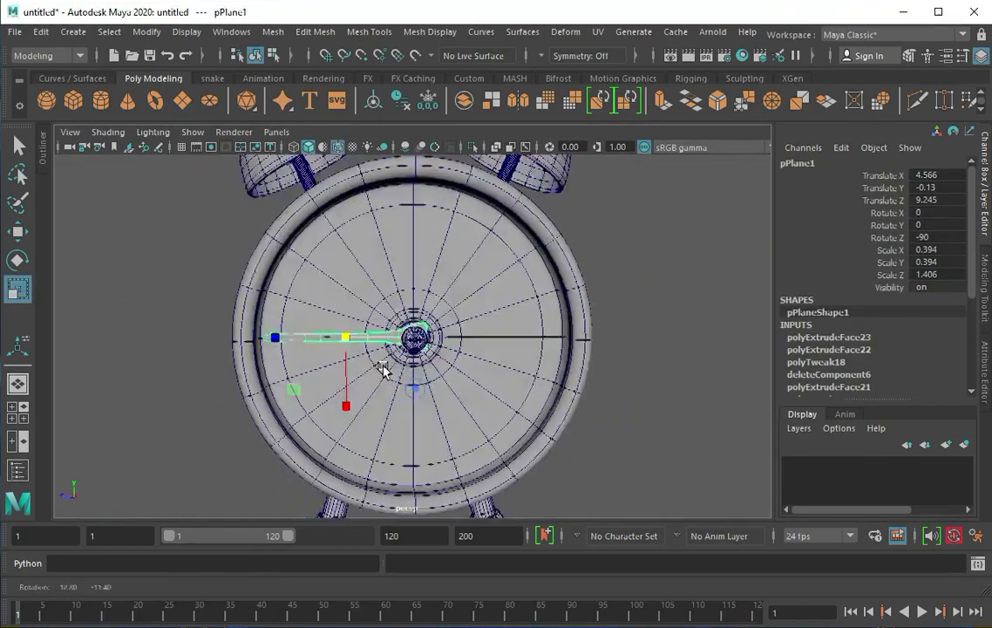
{"action": "key", "text": "space"}
{"action": "key", "text": "space"}
{"action": "left_click_drag", "start_coordinate": [350, 274], "coordinate": [410, 326]}
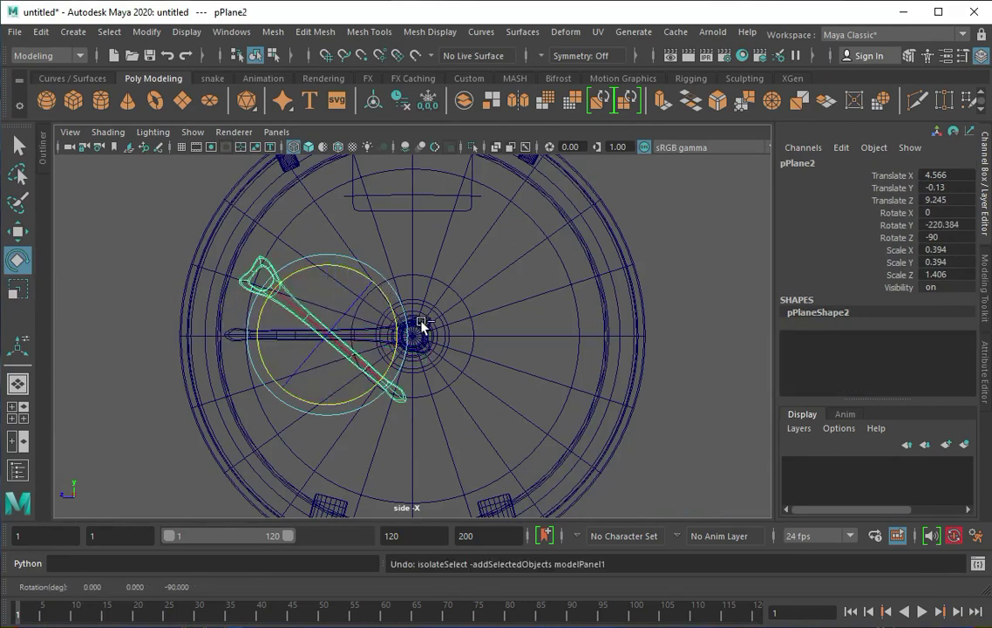
Undo the rotation and clone hands by rotating copies to the upper right and lower right.
{"action": "key", "text": "ctrl+z"}
{"action": "key", "text": "w"}
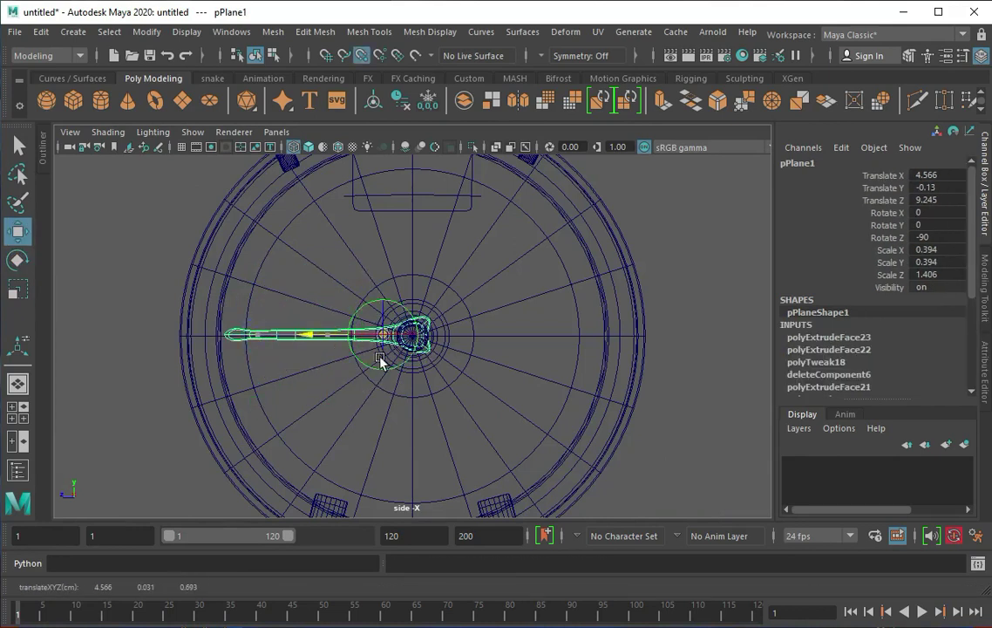
{"action": "left_click_drag", "start_coordinate": [389, 273], "coordinate": [420, 277], "text": "shift"}
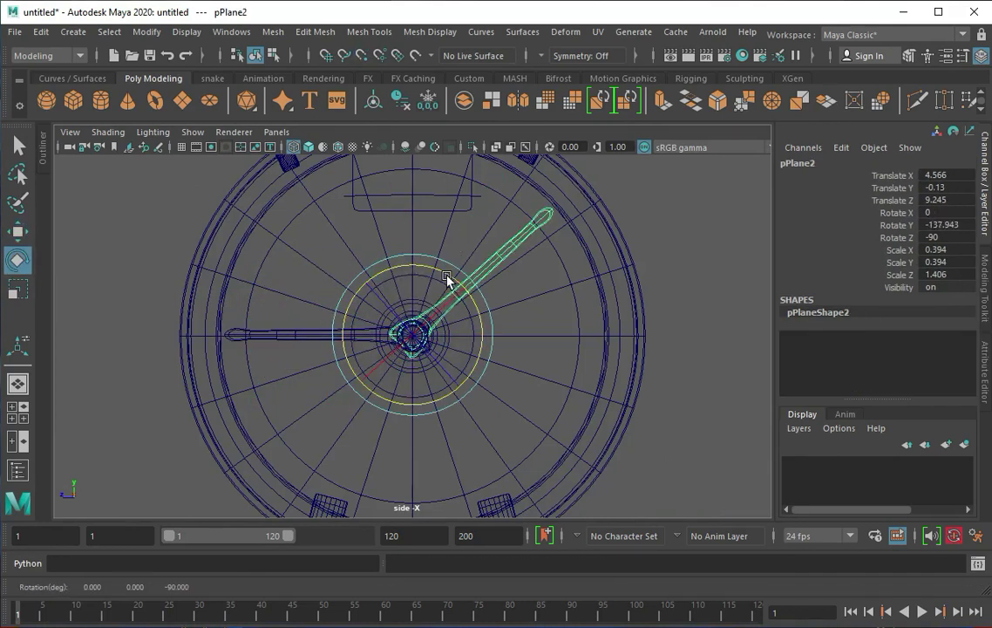
{"action": "left_click_drag", "start_coordinate": [333, 371], "coordinate": [587, 459]}
Move the tip vertices of the lower-right hand to reshape its point.
{"action": "left_click", "coordinate": [268, 339]}
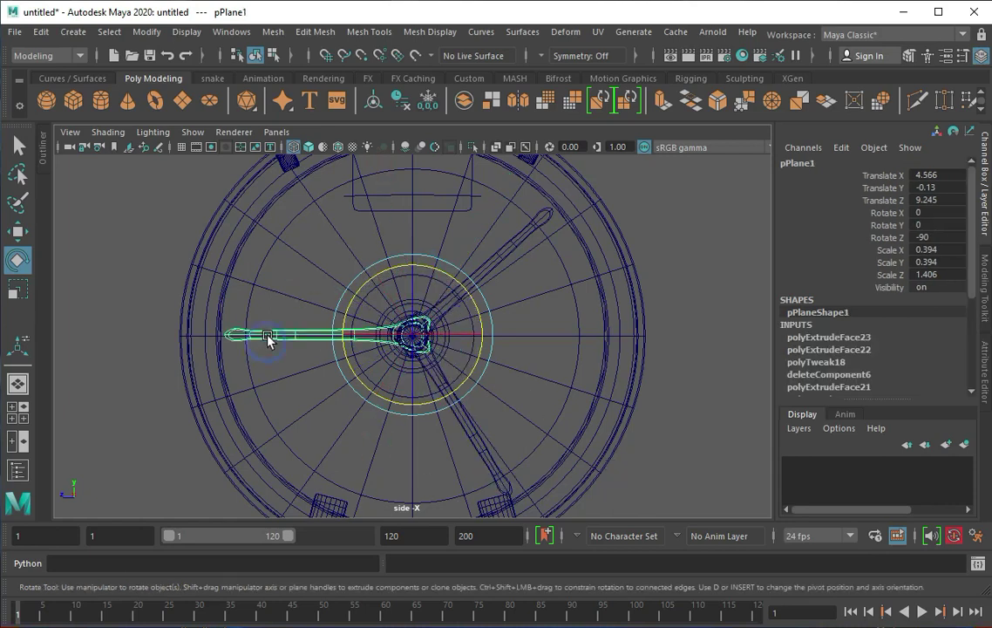
{"action": "key", "text": "F9"}
{"action": "left_click_drag", "start_coordinate": [199, 282], "coordinate": [308, 398]}
{"action": "key", "text": "w"}
{"action": "key", "text": "F8"}
{"action": "left_click", "coordinate": [394, 365]}
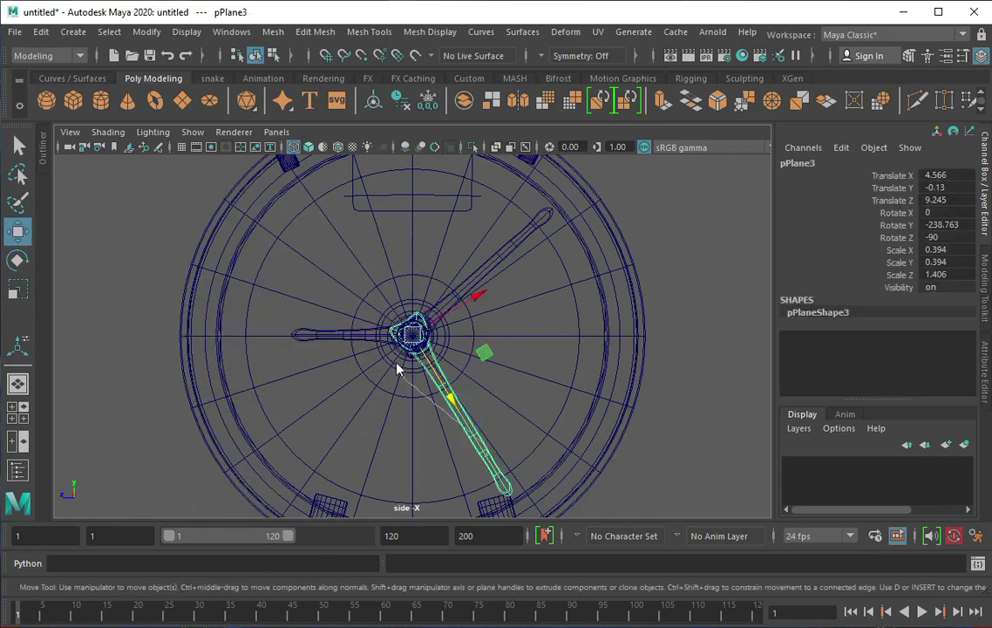
{"action": "key", "text": "F9"}
{"action": "left_click_drag", "start_coordinate": [394, 365], "coordinate": [477, 520]}
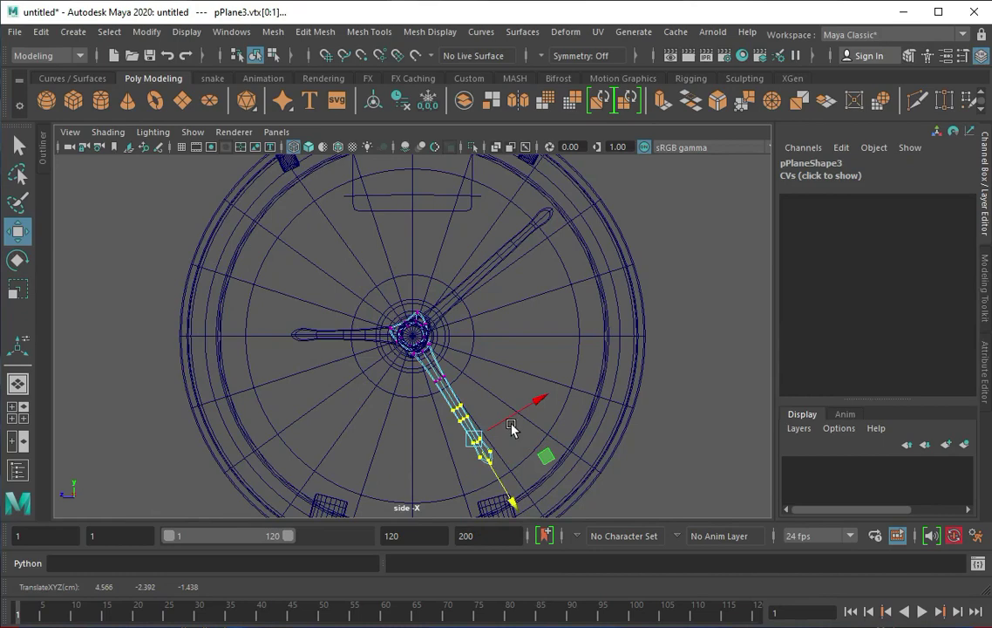
Return to the perspective view in object mode and create a new polygon plane.
{"action": "key", "text": "space"}
{"action": "key", "text": "space"}
{"action": "right_click_drag", "start_coordinate": [469, 284], "coordinate": [601, 224]}
{"action": "scroll", "coordinate": [445, 512], "scroll_direction": "down", "scroll_amount": 3}
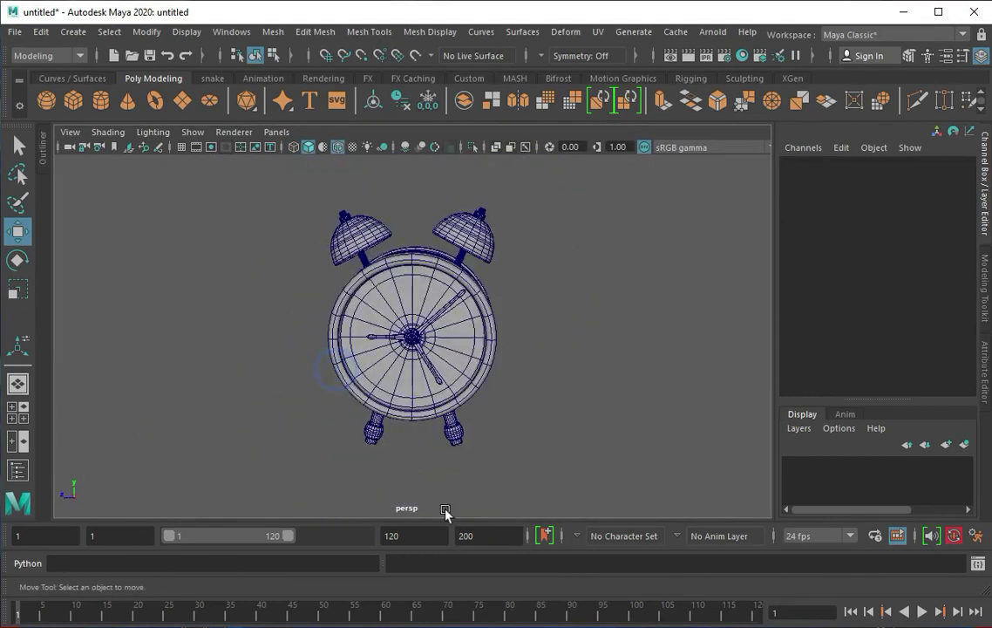
{"action": "left_click", "coordinate": [182, 100]}
Isolate the new plane and set its subdivisions to width 2 and height 24.
{"action": "key", "text": "ctrl+1"}
{"action": "key", "text": "r"}
{"action": "left_click_drag", "start_coordinate": [363, 257], "coordinate": [417, 406], "text": "alt"}
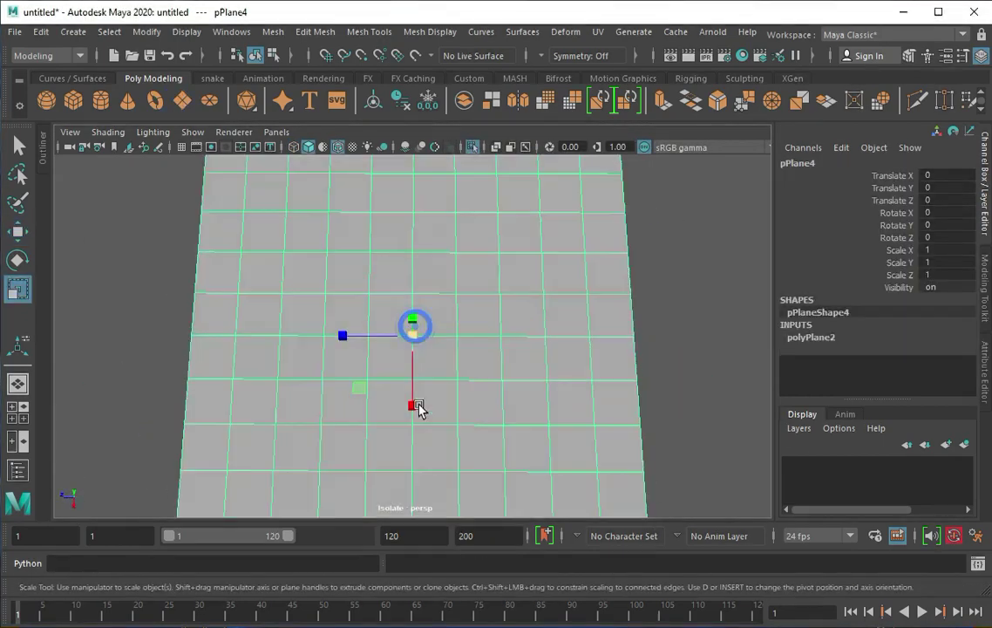
{"action": "key", "text": "f"}
{"action": "left_click", "coordinate": [986, 369]}
{"action": "type", "text": "2"}
{"action": "key", "text": "Tab"}
{"action": "type", "text": "24"}
{"action": "key", "text": "Return"}
{"action": "key", "text": "f"}
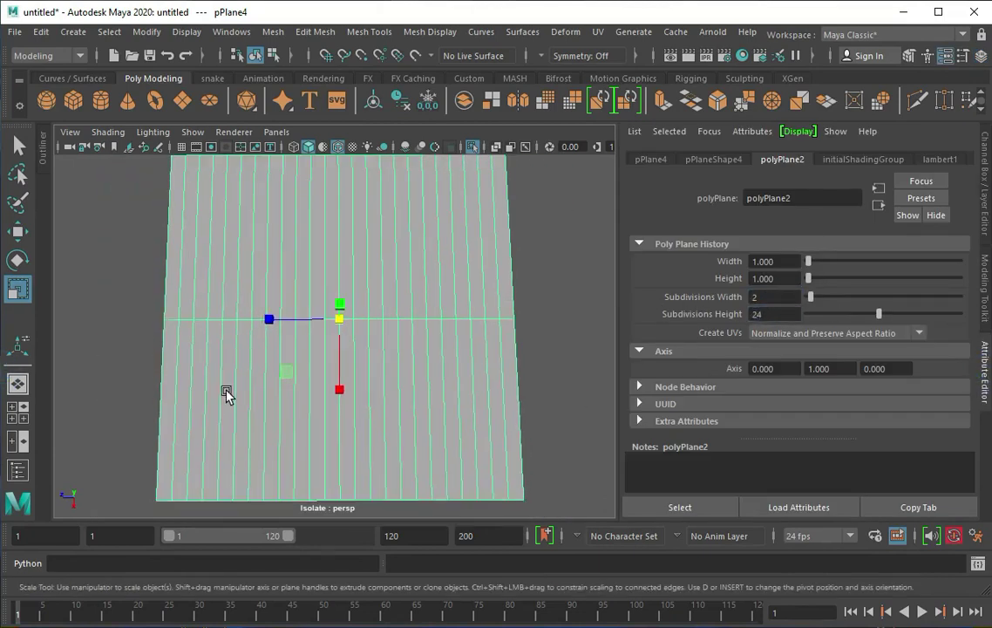
Delete alternating strip faces and the right-hand faces to leave a comb of teeth.
{"action": "right_click_drag", "start_coordinate": [235, 375], "coordinate": [185, 379]}
{"action": "left_click_drag", "start_coordinate": [186, 383], "coordinate": [329, 397]}
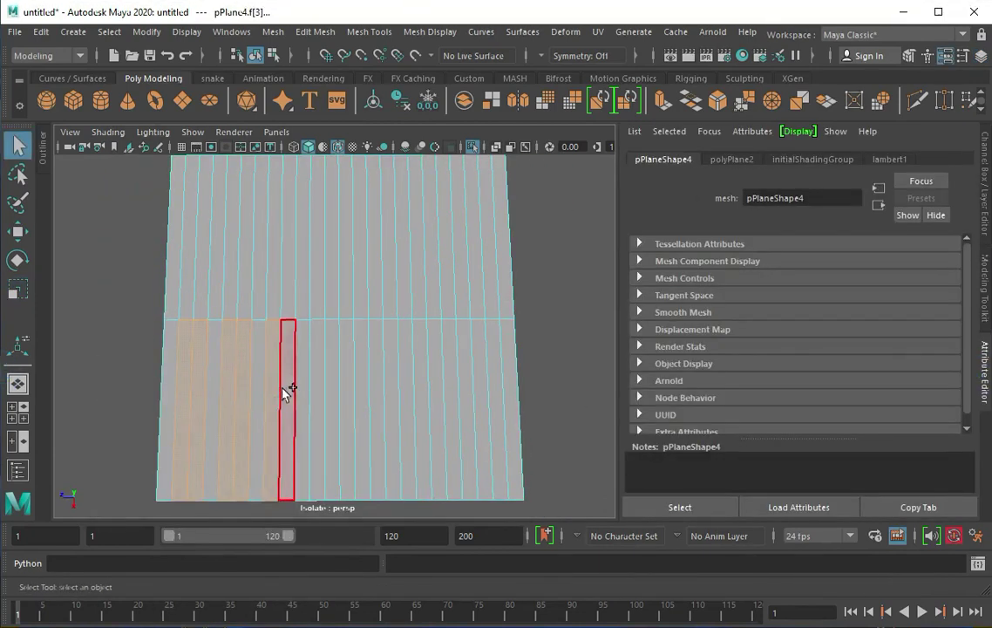
{"action": "left_click_drag", "start_coordinate": [433, 406], "coordinate": [499, 445]}
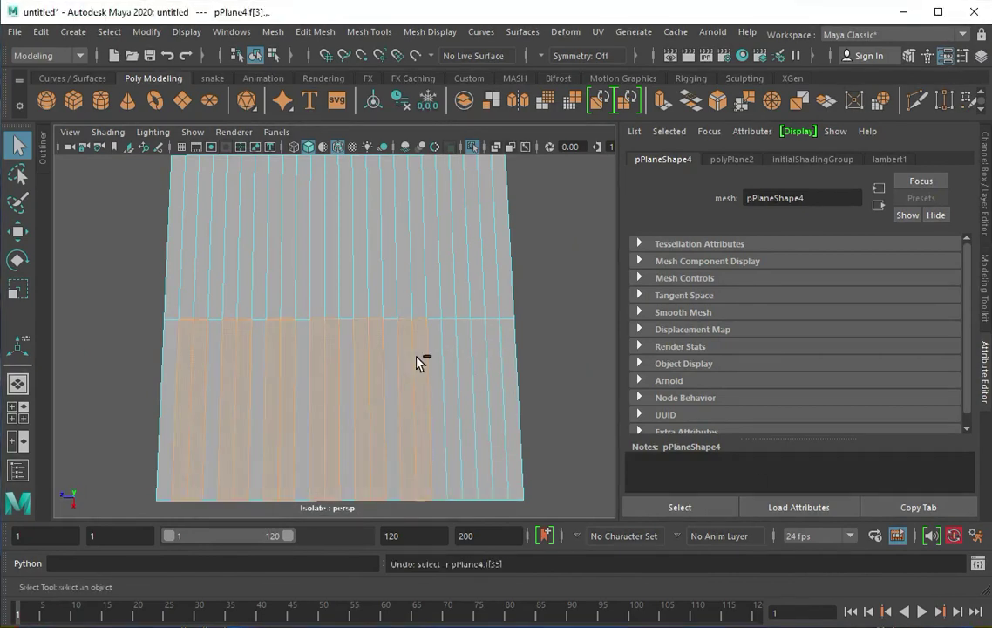
{"action": "key", "text": "Delete"}
{"action": "scroll", "coordinate": [288, 304], "scroll_direction": "down", "scroll_amount": 3}
{"action": "scroll", "coordinate": [426, 380], "scroll_direction": "up", "scroll_amount": 1}
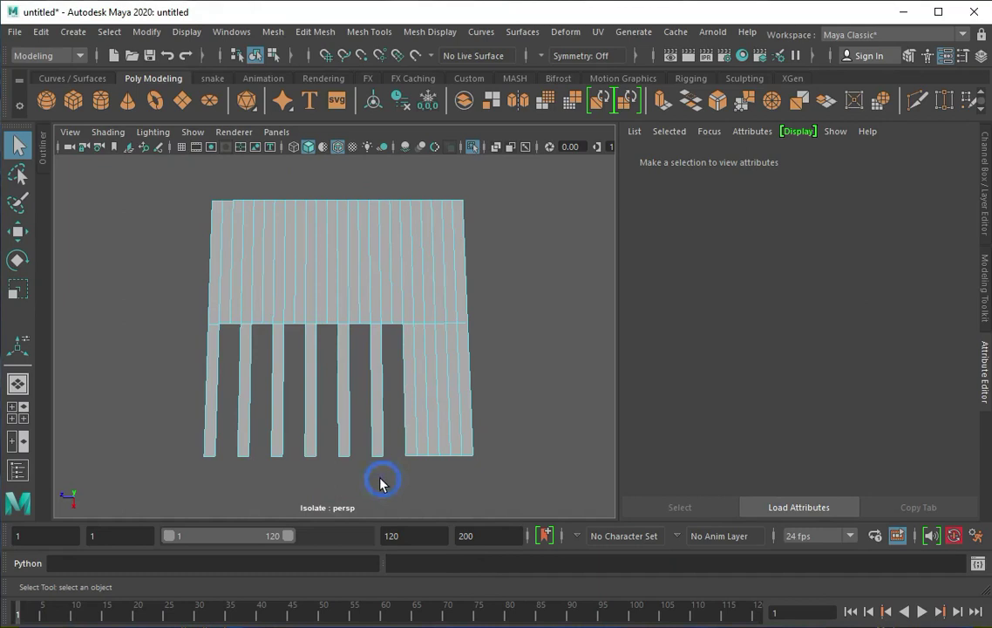
{"action": "left_click_drag", "start_coordinate": [366, 498], "coordinate": [505, 188]}
{"action": "key", "text": "Delete"}
Select the top and bottom rows of the comb's vertices for moving.
{"action": "right_click_drag", "start_coordinate": [305, 262], "coordinate": [224, 249]}
{"action": "mouse_move", "coordinate": [371, 187]}
{"action": "left_mouse_down"}
{"action": "mouse_move", "coordinate": [272, 233]}
{"action": "mouse_move", "coordinate": [244, 331]}
{"action": "mouse_move", "coordinate": [177, 466]}
{"action": "left_mouse_up"}
{"action": "key", "text": "w"}
{"action": "left_click_drag", "start_coordinate": [177, 466], "coordinate": [445, 440]}
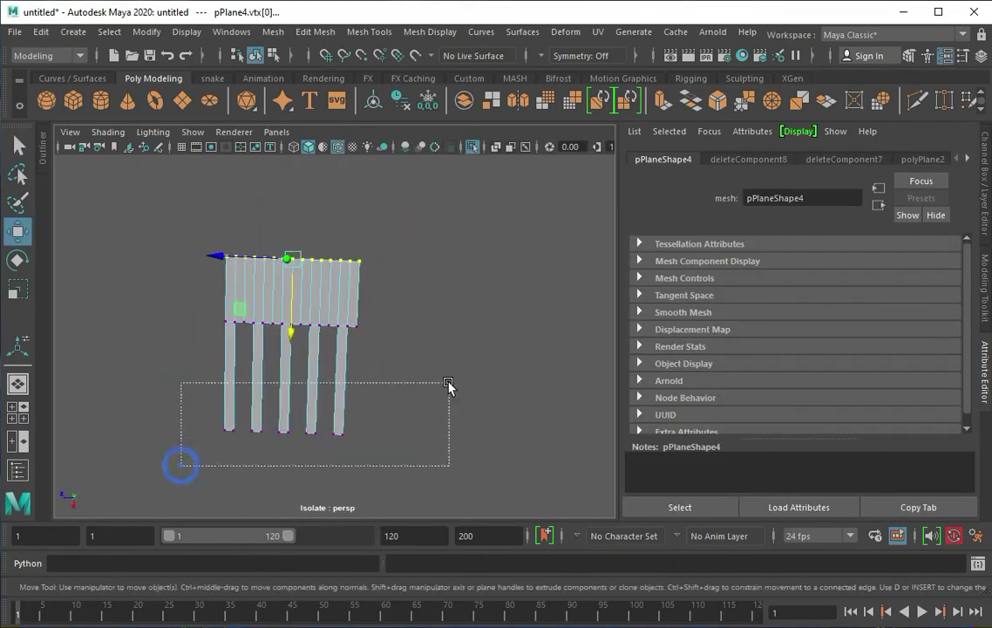
{"action": "mouse_move", "coordinate": [424, 347]}
{"action": "left_mouse_down"}
{"action": "mouse_move", "coordinate": [277, 427]}
{"action": "mouse_move", "coordinate": [193, 288]}
{"action": "mouse_move", "coordinate": [389, 340]}
{"action": "mouse_move", "coordinate": [454, 421]}
{"action": "mouse_move", "coordinate": [558, 332]}
{"action": "mouse_move", "coordinate": [358, 302]}
{"action": "left_mouse_up"}
Extrude the comb's back edge with Ctrl+E and lift it into an angled flap.
{"action": "right_click_drag", "start_coordinate": [307, 290], "coordinate": [304, 251]}
{"action": "mouse_move", "coordinate": [303, 251]}
{"action": "left_mouse_down", "text": "alt"}
{"action": "mouse_move", "coordinate": [354, 287]}
{"action": "mouse_move", "coordinate": [398, 295]}
{"action": "mouse_move", "coordinate": [376, 296]}
{"action": "left_mouse_up", "text": "alt"}
{"action": "key", "text": "ctrl+e"}
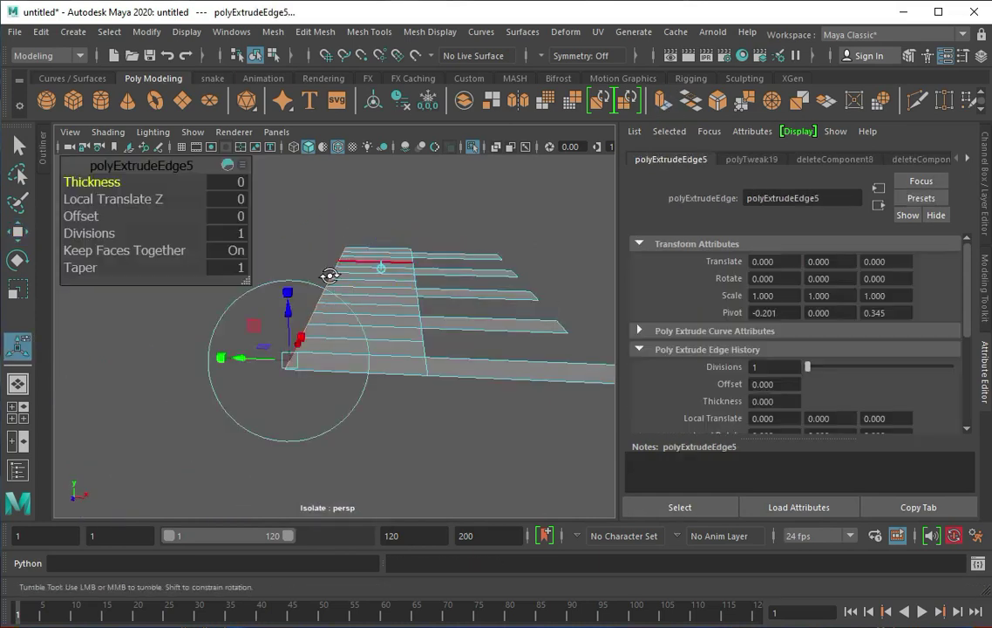
{"action": "key", "text": "ctrl+z"}
{"action": "key", "text": "ctrl+z"}
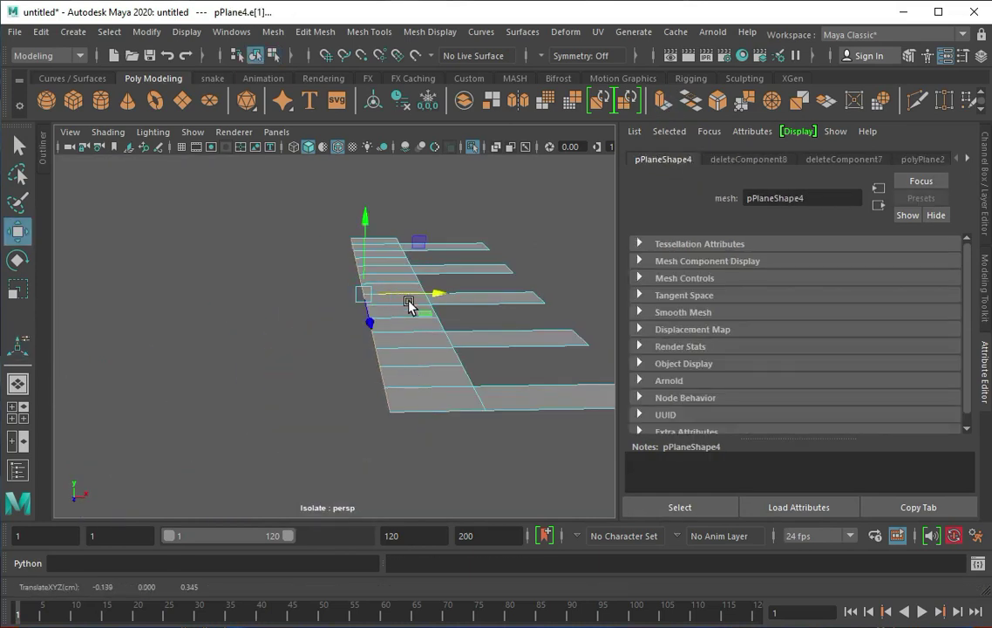
{"action": "key", "text": "ctrl+e"}
{"action": "mouse_move", "coordinate": [381, 312]}
{"action": "left_mouse_down"}
{"action": "mouse_move", "coordinate": [296, 278]}
{"action": "mouse_move", "coordinate": [476, 349]}
{"action": "left_mouse_up"}
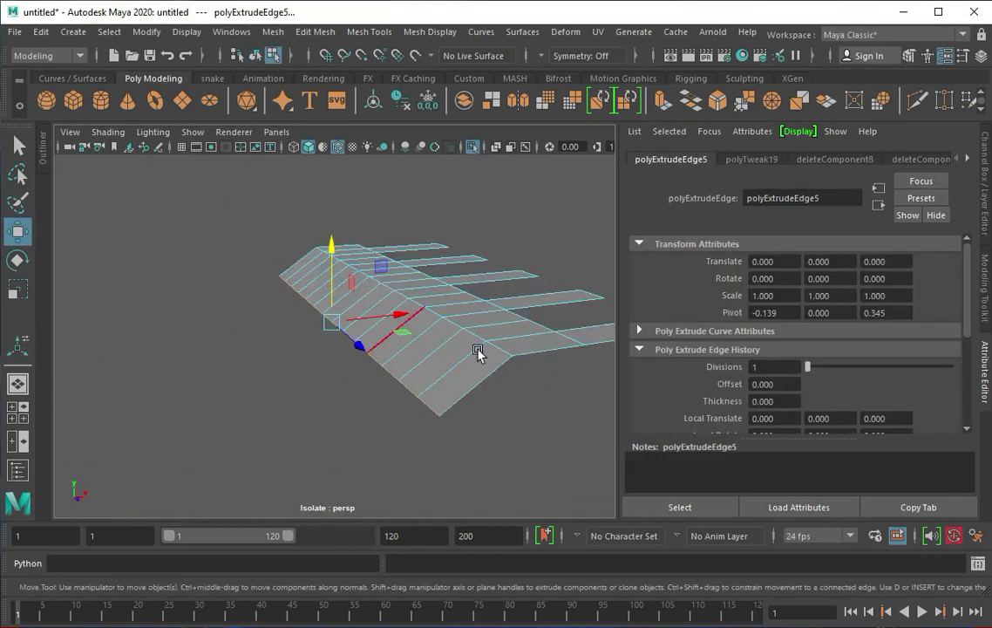
{"action": "left_click", "coordinate": [230, 217]}
{"action": "mouse_move", "coordinate": [230, 217]}
{"action": "left_mouse_down", "text": "alt"}
{"action": "mouse_move", "coordinate": [407, 204]}
{"action": "mouse_move", "coordinate": [342, 231]}
{"action": "mouse_move", "coordinate": [362, 373]}
{"action": "left_mouse_up", "text": "alt"}
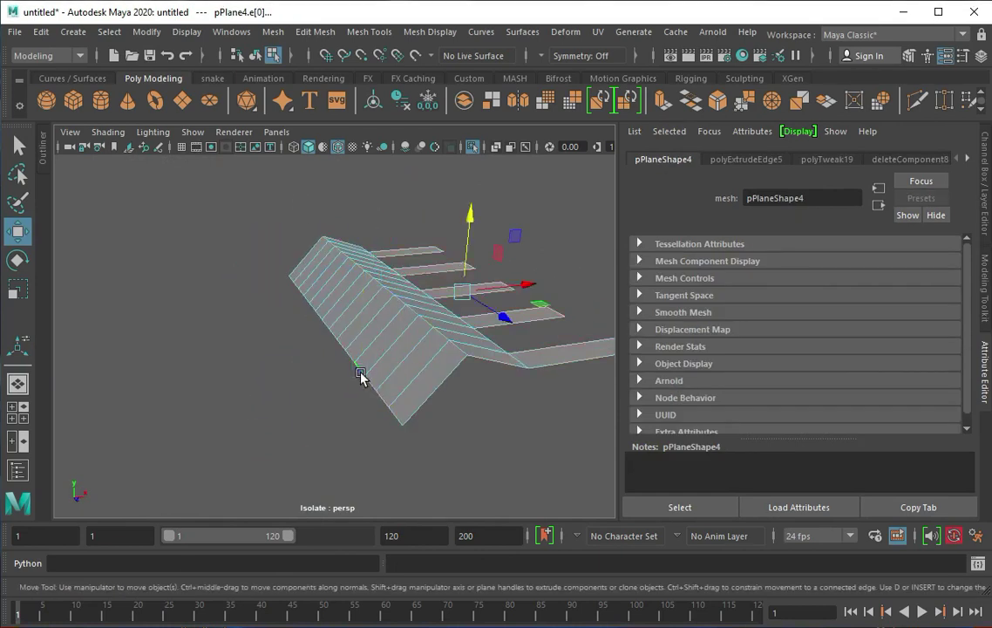
{"action": "left_click", "coordinate": [399, 424]}
{"action": "key", "text": "q"}
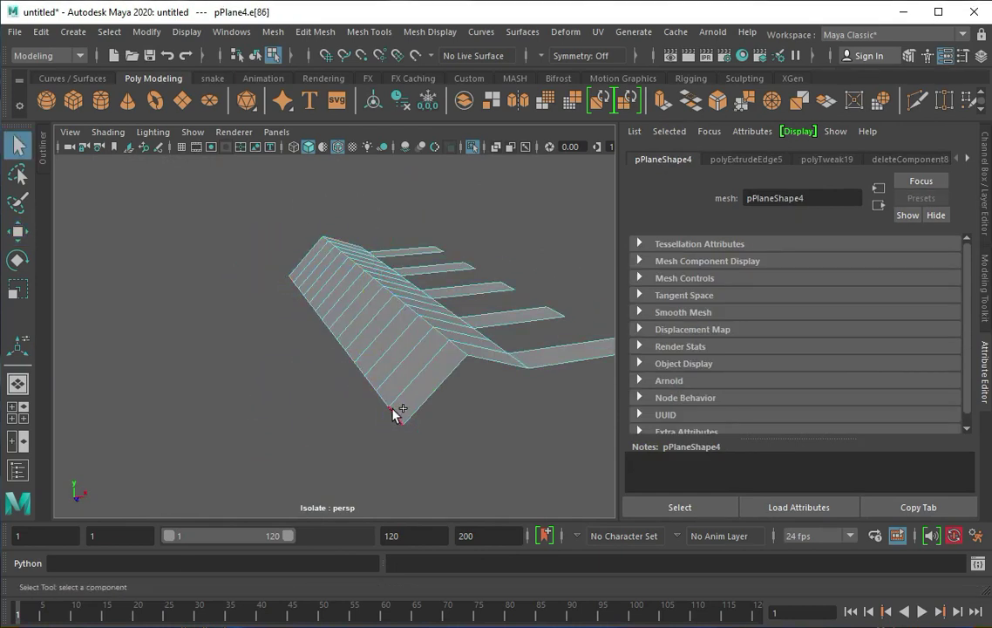
{"action": "mouse_move", "coordinate": [391, 398]}
{"action": "left_mouse_down", "text": "alt"}
{"action": "mouse_move", "coordinate": [348, 316]}
{"action": "mouse_move", "coordinate": [258, 381]}
{"action": "mouse_move", "coordinate": [405, 394]}
{"action": "mouse_move", "coordinate": [427, 301]}
{"action": "left_mouse_up", "text": "alt"}
Isolate the comb in side view, freeze its transforms and centre its pivot.
{"action": "key", "text": "F8"}
{"action": "key", "text": "space"}
{"action": "key", "text": "space"}
{"action": "key", "text": "ctrl+1"}
{"action": "key", "text": "f"}
{"action": "key", "text": "e"}
{"action": "left_click", "coordinate": [373, 100]}
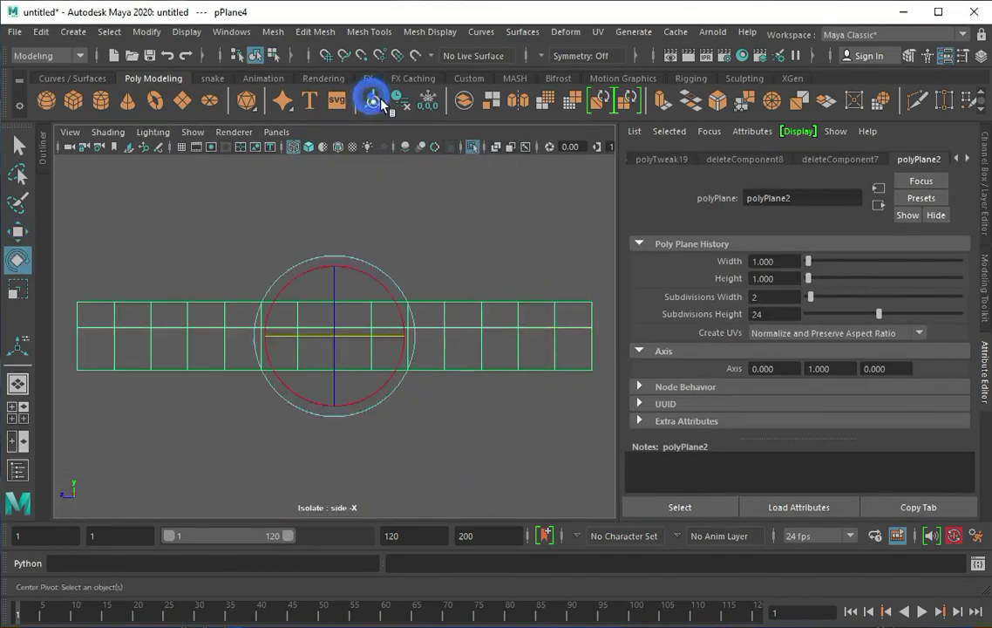
Stand the comb upright at Rotate Z -90 and turn on Wireframe on Shaded.
{"action": "mouse_move", "coordinate": [337, 283]}
{"action": "left_mouse_down"}
{"action": "mouse_move", "coordinate": [332, 354]}
{"action": "mouse_move", "coordinate": [357, 372]}
{"action": "left_mouse_up"}
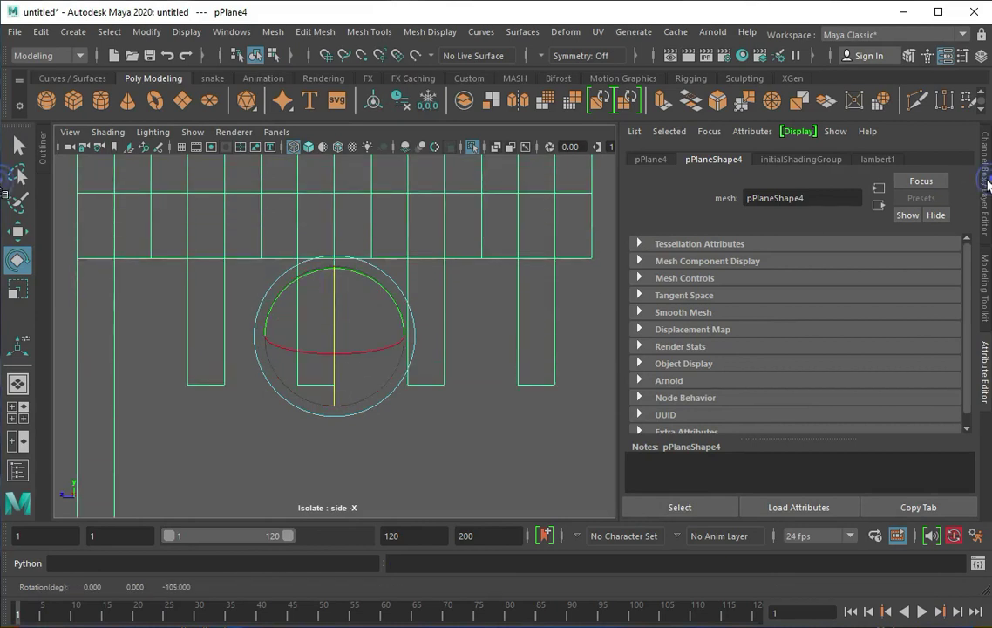
{"action": "key", "text": "ctrl+a"}
{"action": "scroll", "coordinate": [405, 291], "scroll_direction": "down", "scroll_amount": 3}
{"action": "left_click", "coordinate": [308, 147]}
{"action": "key", "text": "w"}
{"action": "scroll", "coordinate": [251, 335], "scroll_direction": "down", "scroll_amount": 1}
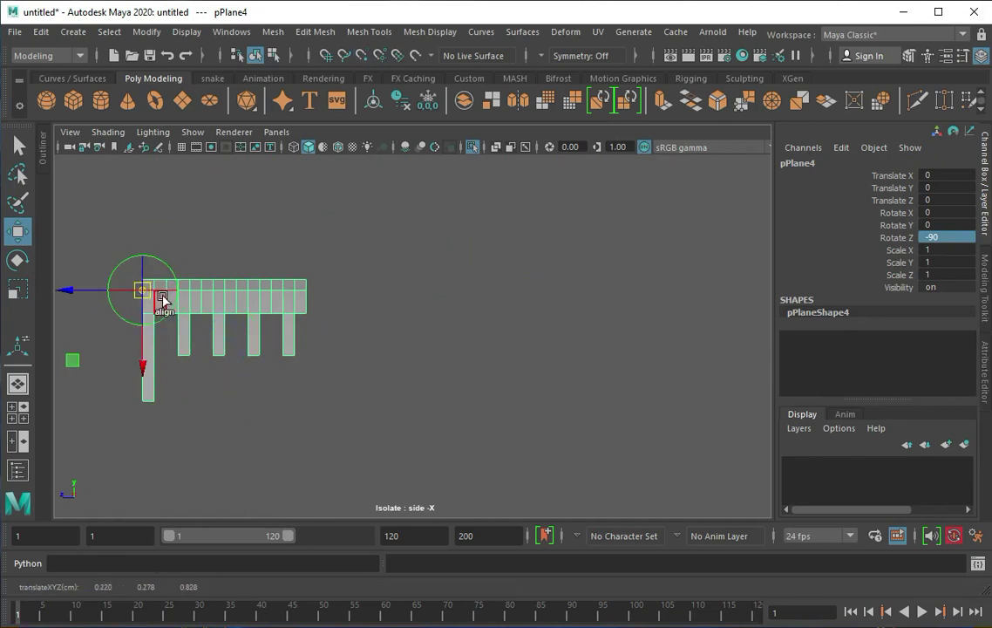
{"action": "mouse_move", "coordinate": [142, 296]}
{"action": "left_mouse_down"}
{"action": "mouse_move", "coordinate": [453, 320]}
{"action": "mouse_move", "coordinate": [457, 295]}
{"action": "left_mouse_up"}
{"action": "key", "text": "ctrl+z"}
Delete the extra copy, then Duplicate with Transform repeatedly to extend the strip row.
{"action": "left_click", "coordinate": [41, 32]}
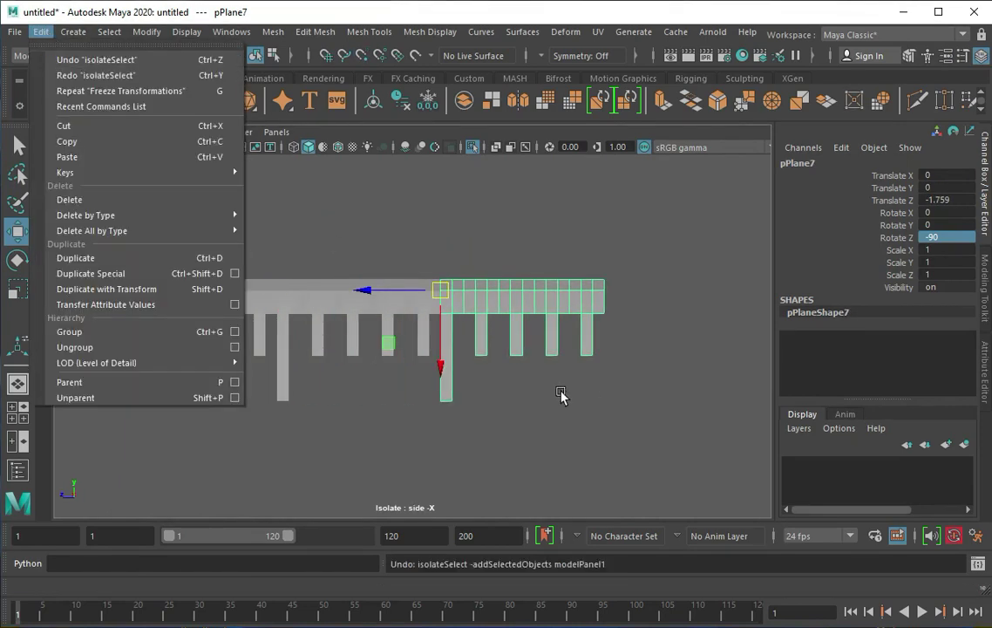
{"action": "left_click", "coordinate": [569, 390]}
{"action": "key", "text": "Delete"}
{"action": "left_click", "coordinate": [418, 303]}
{"action": "left_click", "coordinate": [41, 32]}
{"action": "left_click", "coordinate": [148, 292]}
{"action": "left_click_drag", "start_coordinate": [283, 297], "coordinate": [472, 292]}
{"action": "key", "text": "shift+d"}
{"action": "key", "text": "shift+d"}
{"action": "key", "text": "shift+d"}
{"action": "scroll", "coordinate": [536, 348], "scroll_direction": "down", "scroll_amount": 3}
{"action": "key", "text": "shift+d"}
{"action": "scroll", "coordinate": [231, 344], "scroll_direction": "up", "scroll_amount": 2}
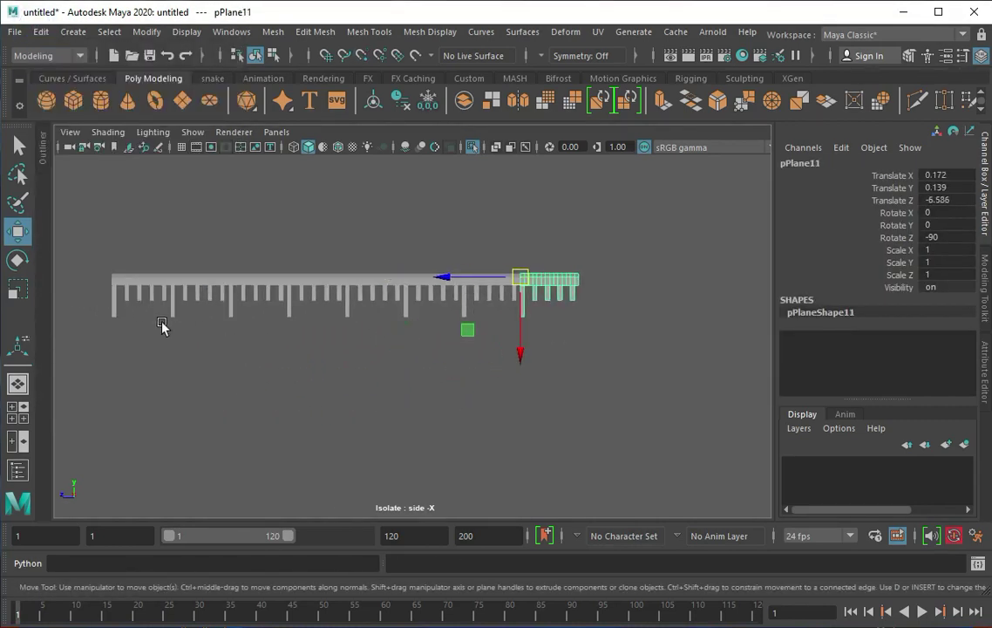
Combine all strip copies into one mesh, delete its history and centre its pivot.
{"action": "key", "text": "shift+d"}
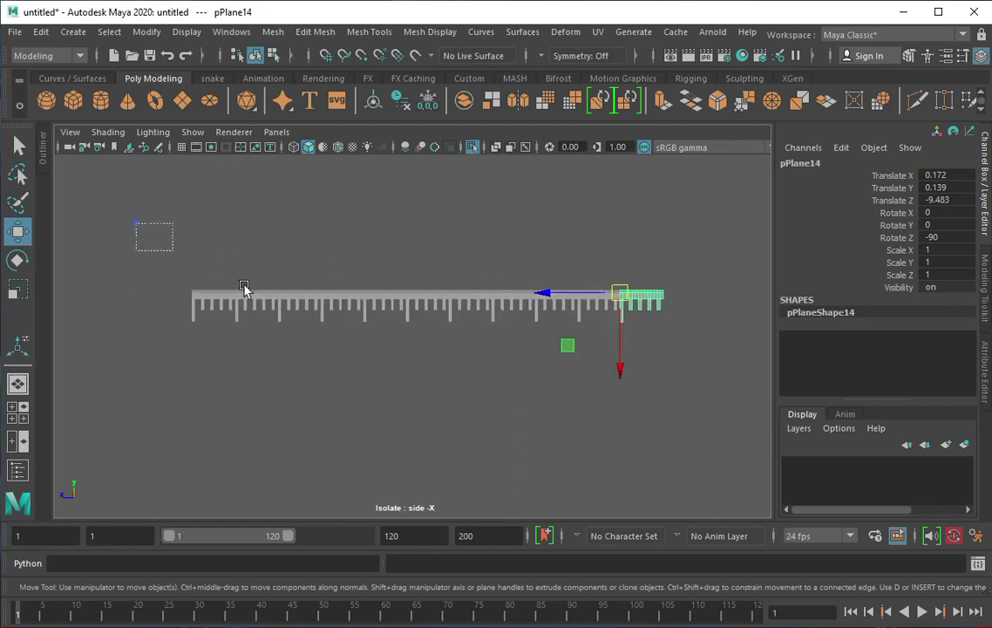
{"action": "left_click_drag", "start_coordinate": [554, 243], "coordinate": [540, 241], "text": "alt"}
{"action": "scroll", "coordinate": [540, 242], "scroll_direction": "down", "scroll_amount": 5}
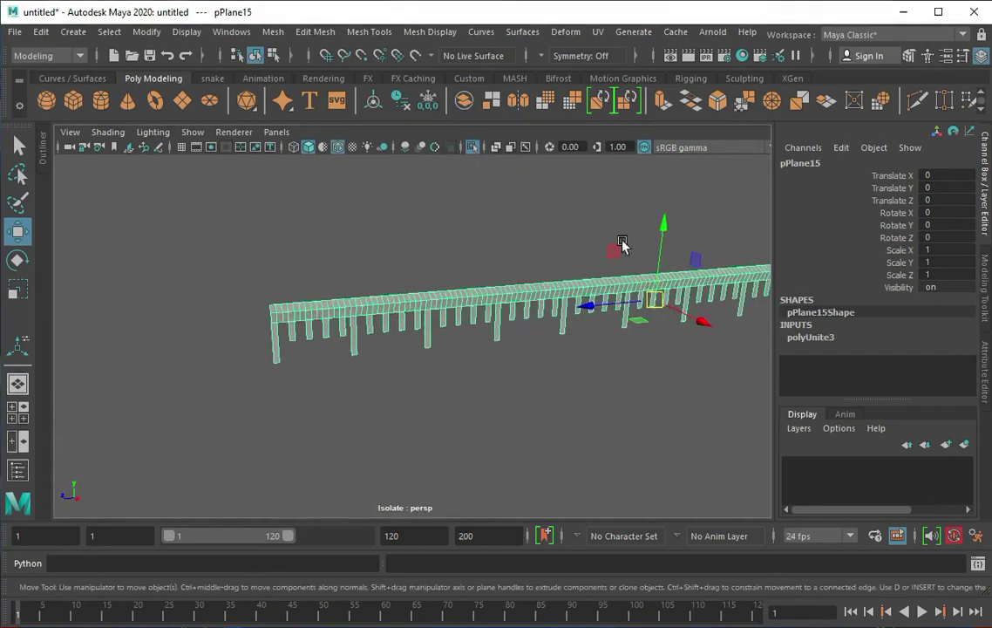
{"action": "key", "text": "alt+shift+d"}
Add a Bend deformer to the tick strip and set its Curvature to 180.
{"action": "key", "text": "f"}
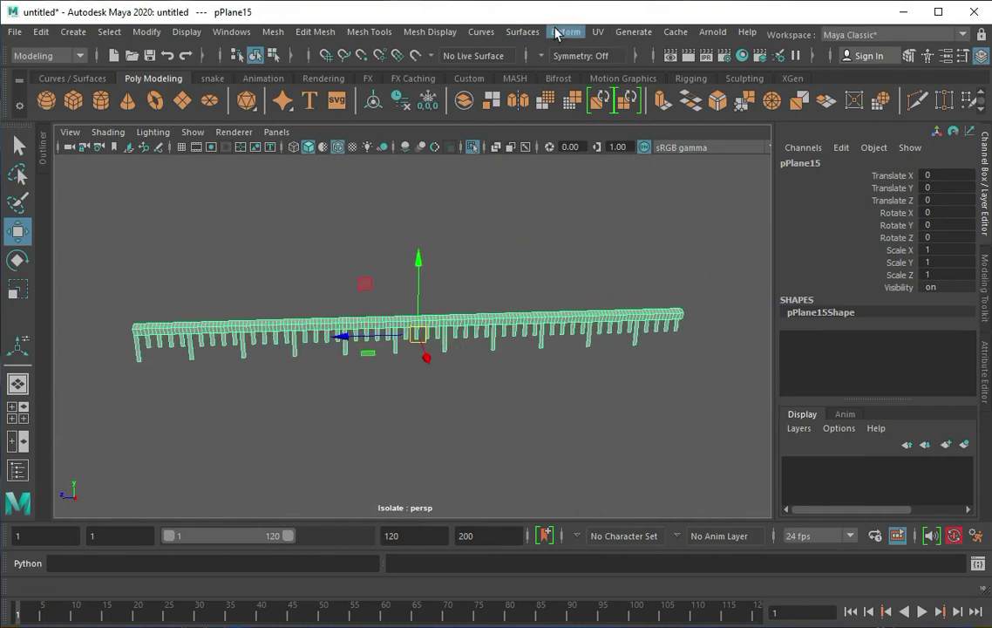
{"action": "left_click", "coordinate": [565, 32]}
{"action": "left_click", "coordinate": [666, 195]}
{"action": "key", "text": "e"}
{"action": "left_click_drag", "start_coordinate": [403, 273], "coordinate": [394, 284]}
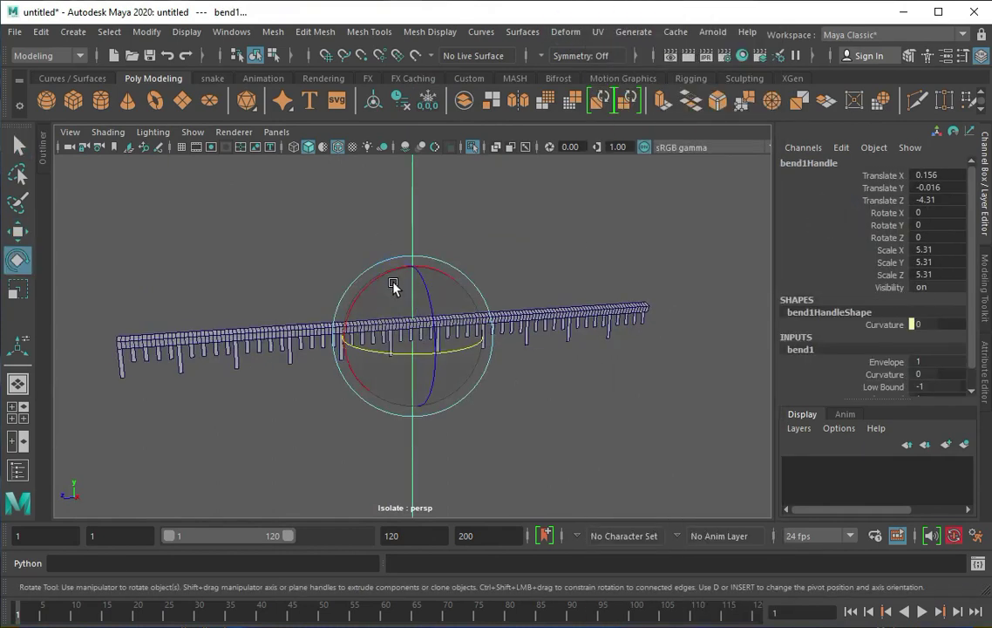
{"action": "left_click", "coordinate": [985, 283]}
{"action": "left_click", "coordinate": [988, 366]}
{"action": "left_click_drag", "start_coordinate": [904, 269], "coordinate": [960, 261]}
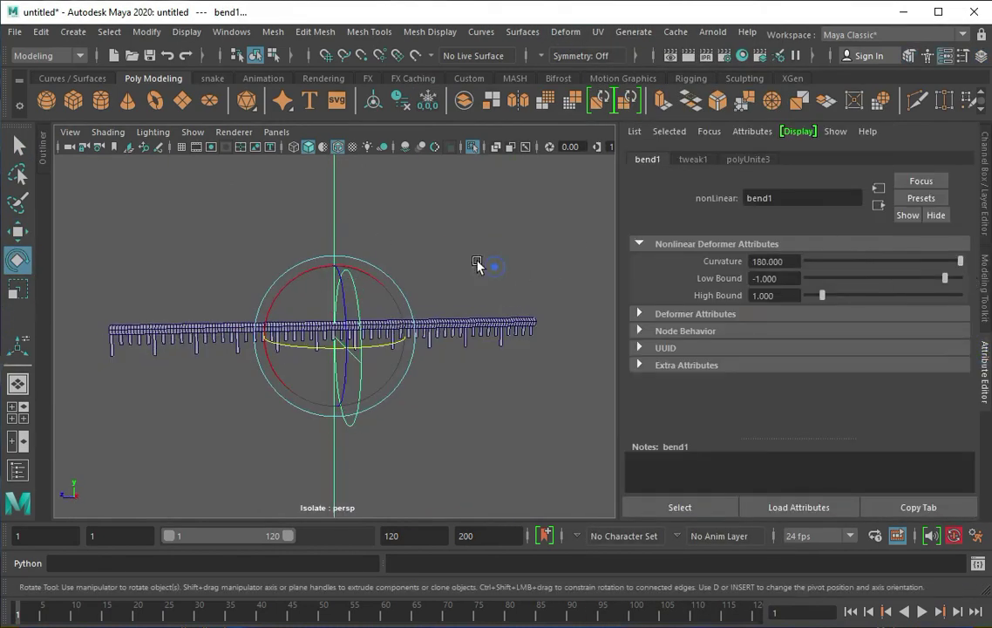
Rotate the bend handle -90° so the strip curls into a ring, then select it.
{"action": "left_click_drag", "start_coordinate": [266, 292], "coordinate": [410, 306]}
{"action": "mouse_move", "coordinate": [357, 366]}
{"action": "left_mouse_down", "text": "alt"}
{"action": "mouse_move", "coordinate": [394, 392]}
{"action": "mouse_move", "coordinate": [300, 282]}
{"action": "left_mouse_up", "text": "alt"}
{"action": "scroll", "coordinate": [348, 292], "scroll_direction": "up", "scroll_amount": 3}
{"action": "scroll", "coordinate": [348, 290], "scroll_direction": "up", "scroll_amount": 5}
{"action": "scroll", "coordinate": [348, 292], "scroll_direction": "down", "scroll_amount": 5}
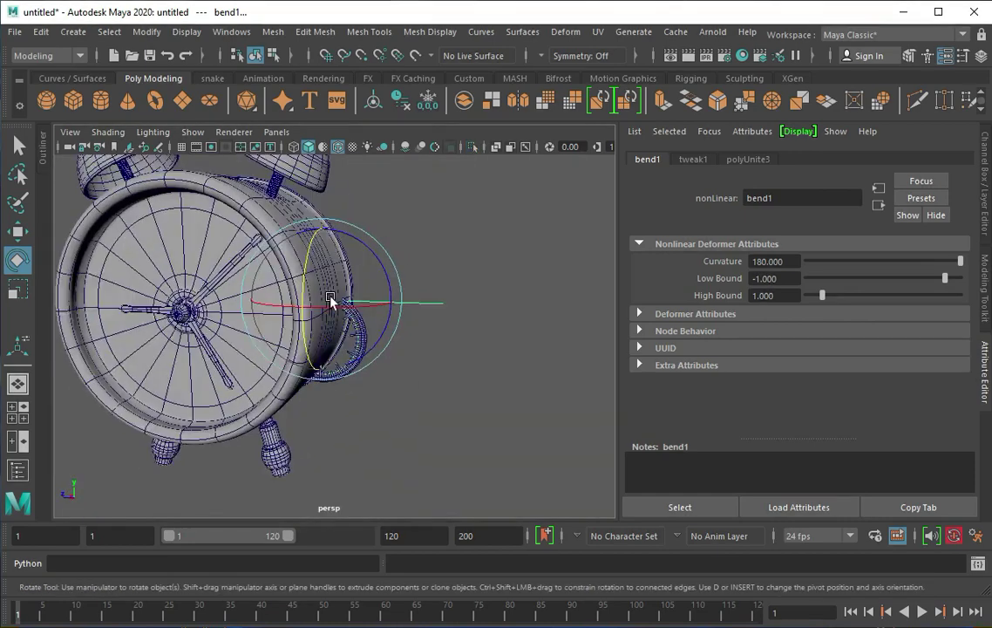
{"action": "key", "text": "q"}
{"action": "left_click", "coordinate": [360, 327]}
{"action": "key", "text": "space"}
{"action": "key", "text": "space"}
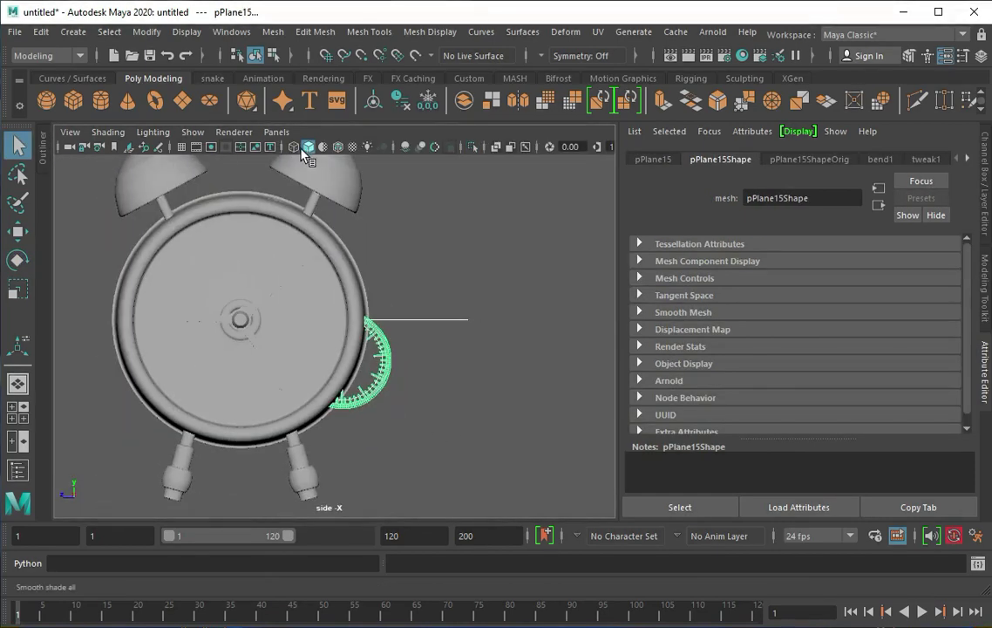
Move the tick ring onto the clock face, aligning it in the front and side views.
{"action": "left_click", "coordinate": [336, 146]}
{"action": "key", "text": "w"}
{"action": "mouse_move", "coordinate": [296, 274]}
{"action": "left_mouse_down"}
{"action": "mouse_move", "coordinate": [354, 321]}
{"action": "mouse_move", "coordinate": [477, 321]}
{"action": "left_mouse_up"}
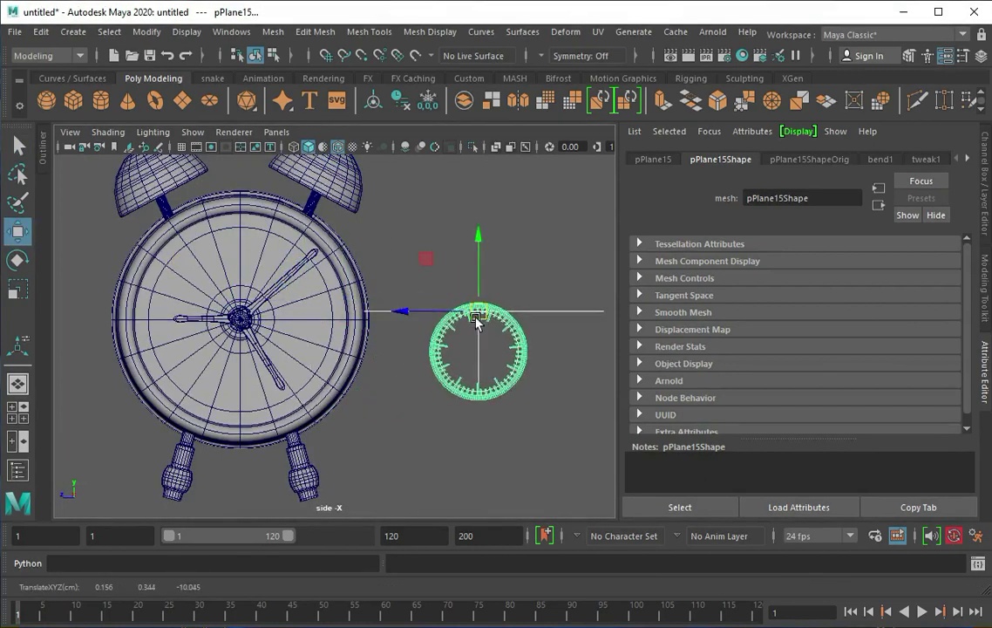
{"action": "key", "text": "space"}
{"action": "key", "text": "space"}
{"action": "left_click_drag", "start_coordinate": [245, 342], "coordinate": [290, 292]}
{"action": "key", "text": "space"}
{"action": "key", "text": "space"}
{"action": "left_click_drag", "start_coordinate": [443, 288], "coordinate": [312, 277]}
{"action": "key", "text": "space"}
{"action": "key", "text": "space"}
{"action": "mouse_move", "coordinate": [416, 258]}
{"action": "left_mouse_down", "text": "alt"}
{"action": "mouse_move", "coordinate": [316, 249]}
{"action": "mouse_move", "coordinate": [261, 279]}
{"action": "mouse_move", "coordinate": [309, 290]}
{"action": "left_mouse_up", "text": "alt"}
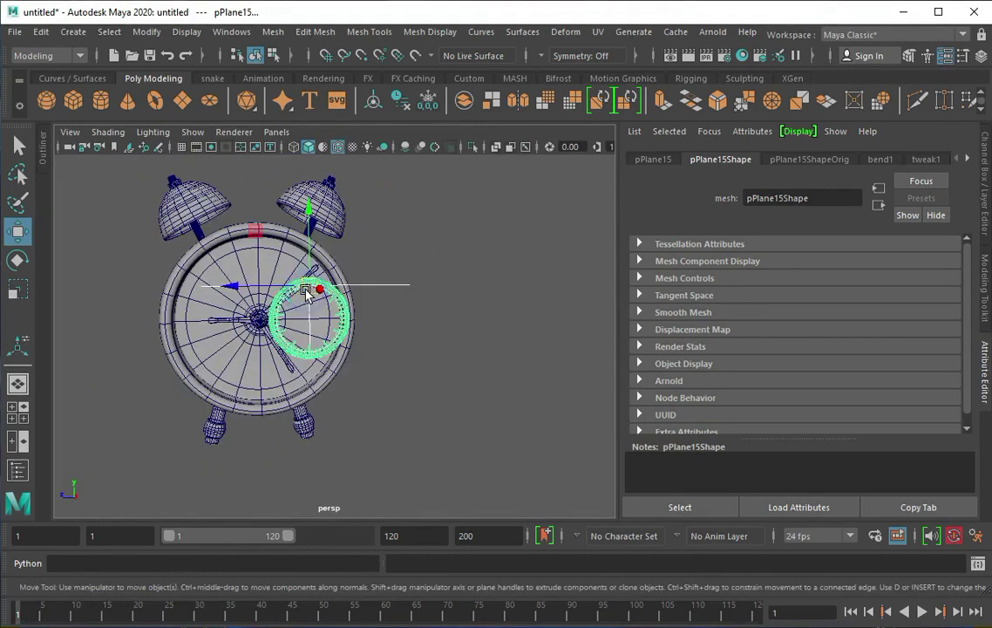
{"action": "key", "text": "space"}
{"action": "scroll", "coordinate": [262, 287], "scroll_direction": "up", "scroll_amount": 5}
Adjust the bend handle to enlarge the tick ring, then reselect the ring.
{"action": "left_click", "coordinate": [257, 278]}
{"action": "left_click_drag", "start_coordinate": [257, 253], "coordinate": [266, 344]}
{"action": "left_click", "coordinate": [259, 221]}
{"action": "left_click", "coordinate": [263, 298]}
{"action": "left_click", "coordinate": [266, 284]}
{"action": "left_click", "coordinate": [261, 357]}
{"action": "left_click", "coordinate": [268, 266]}
{"action": "key", "text": "space"}
{"action": "key", "text": "space"}
{"action": "left_click_drag", "start_coordinate": [425, 326], "coordinate": [454, 261], "text": "alt"}
Duplicate the tick ring, centre its pivot and move the copy along X.
{"action": "left_click", "coordinate": [40, 31]}
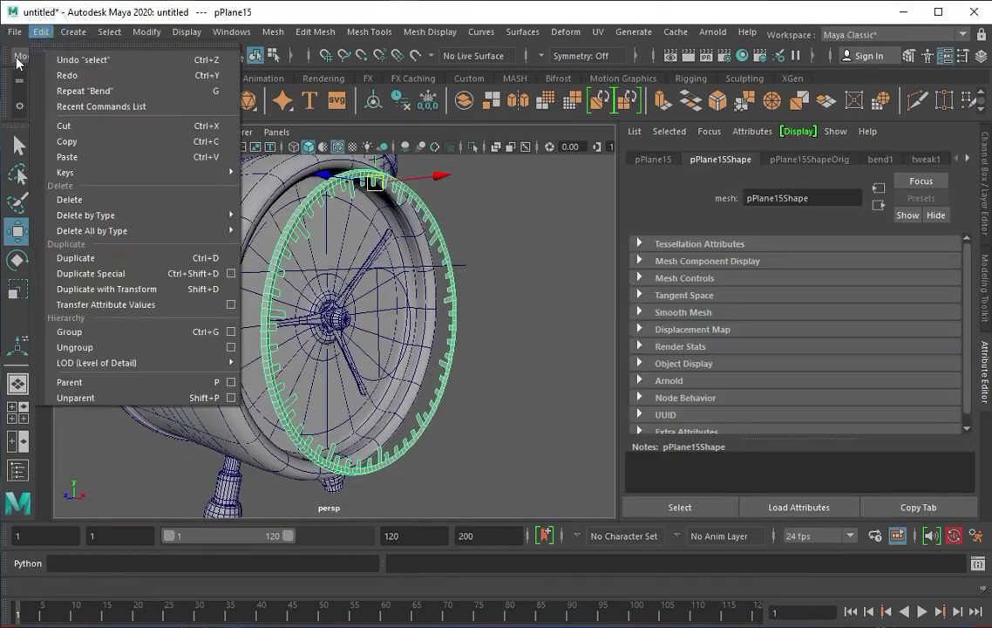
{"action": "left_click", "coordinate": [114, 258]}
{"action": "left_click", "coordinate": [373, 100]}
{"action": "mouse_move", "coordinate": [375, 262]}
{"action": "left_mouse_down", "text": "alt"}
{"action": "mouse_move", "coordinate": [421, 331]}
{"action": "mouse_move", "coordinate": [210, 299]}
{"action": "left_mouse_up", "text": "alt"}
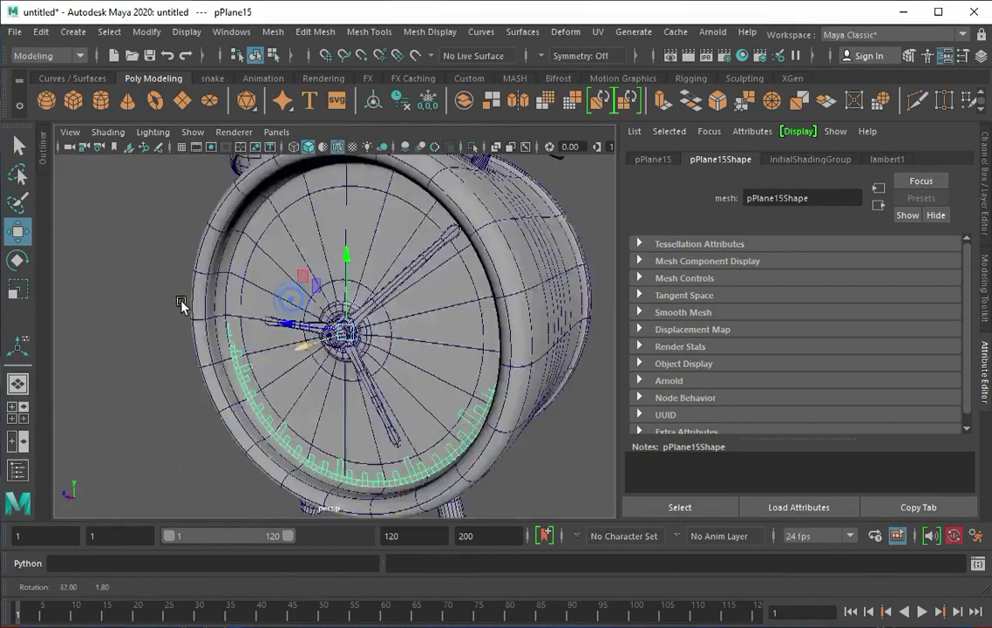
{"action": "right_click_drag", "start_coordinate": [191, 460], "coordinate": [319, 424], "text": "alt"}
Return to the full perspective view, frame the clock body and deselect it.
{"action": "key", "text": "e"}
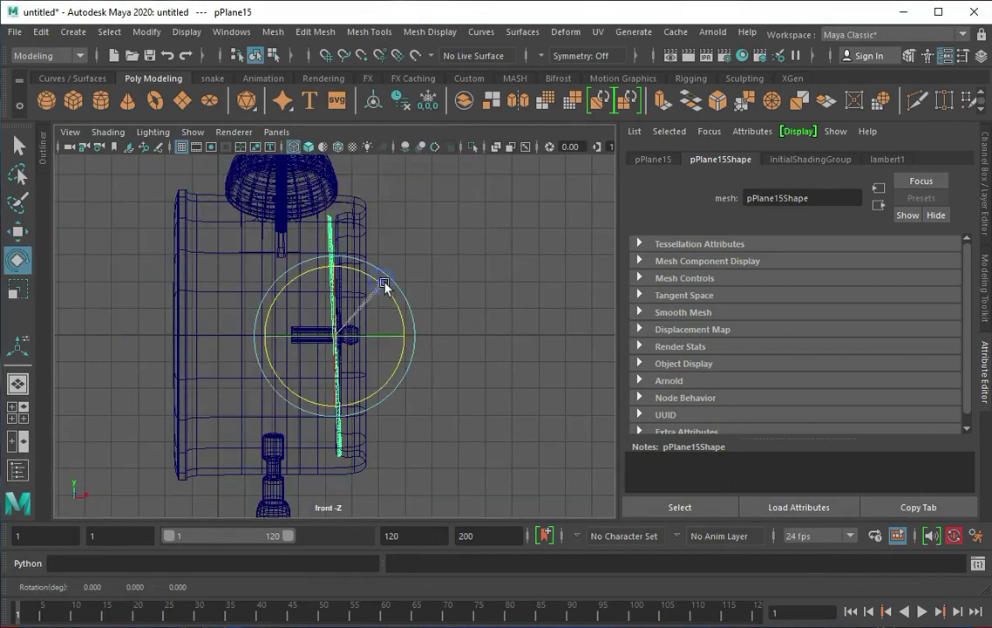
{"action": "key", "text": "space"}
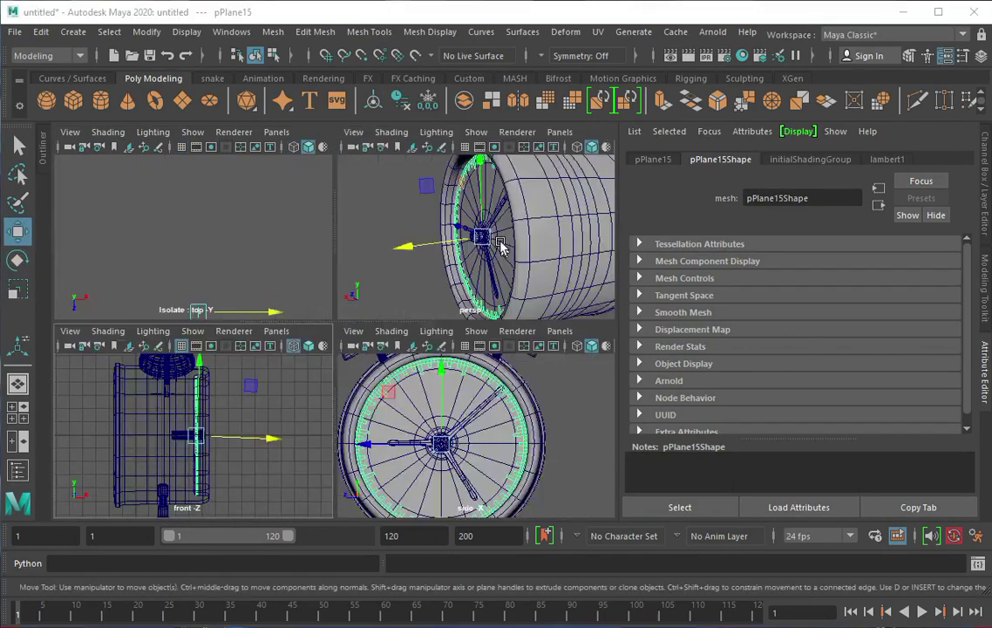
{"action": "key", "text": "space"}
{"action": "left_click", "coordinate": [516, 259]}
{"action": "scroll", "coordinate": [414, 337], "scroll_direction": "up", "scroll_amount": 5}
{"action": "scroll", "coordinate": [359, 316], "scroll_direction": "down", "scroll_amount": 5}
{"action": "left_click", "coordinate": [359, 315]}
{"action": "key", "text": "f"}
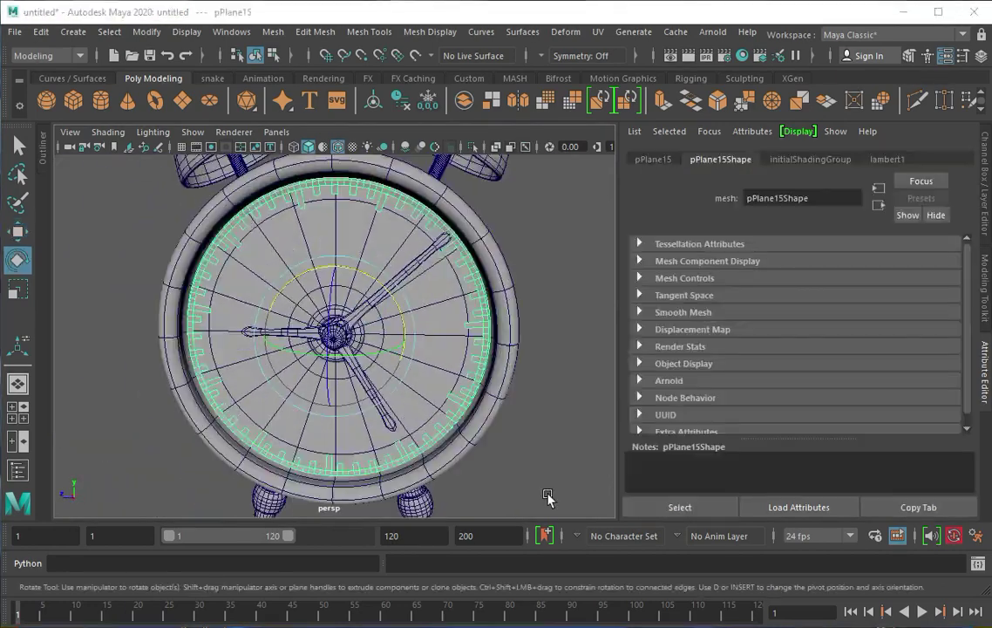
{"action": "key", "text": "e"}
{"action": "middle_click_drag", "start_coordinate": [292, 277], "coordinate": [220, 281], "text": "alt"}
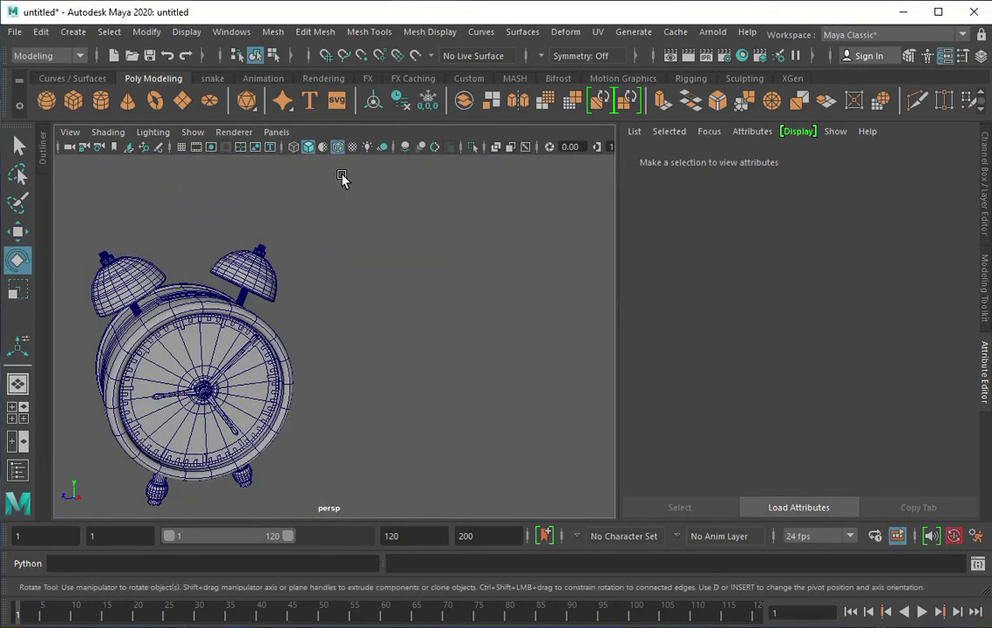
{"action": "left_click", "coordinate": [309, 99]}
{"action": "scroll", "coordinate": [343, 281], "scroll_direction": "down", "scroll_amount": 3}
{"action": "scroll", "coordinate": [353, 283], "scroll_direction": "down", "scroll_amount": 2}
{"action": "scroll", "coordinate": [365, 284], "scroll_direction": "down", "scroll_amount": 2}
{"action": "triple_click", "coordinate": [672, 281]}
{"action": "key", "text": "BackSpace"}
{"action": "type", "text": "123456789101112"}
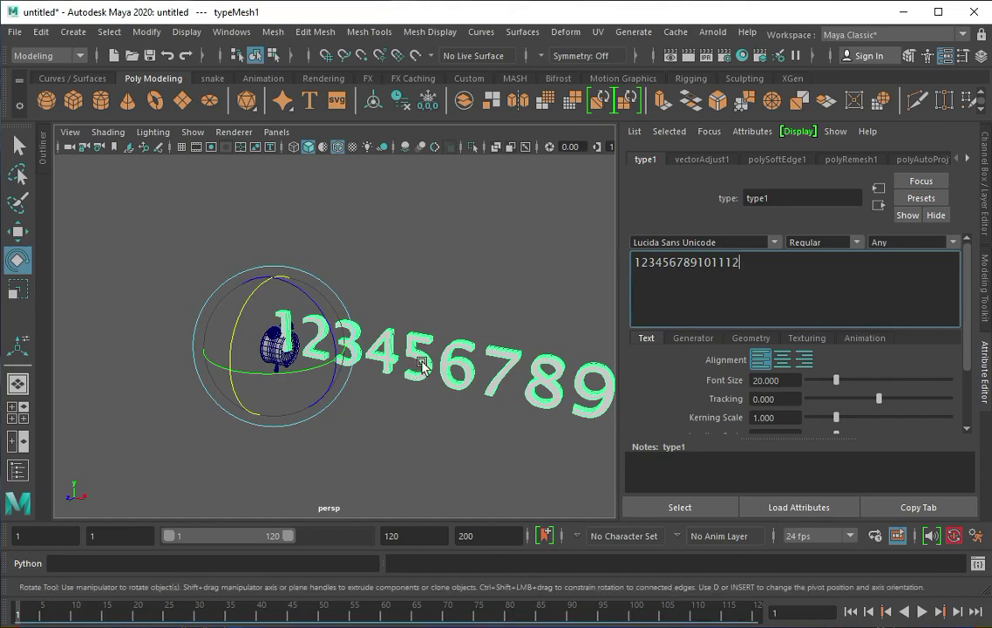
{"action": "type", "text": "r"}
{"action": "scroll", "coordinate": [379, 342], "scroll_direction": "up", "scroll_amount": 5}
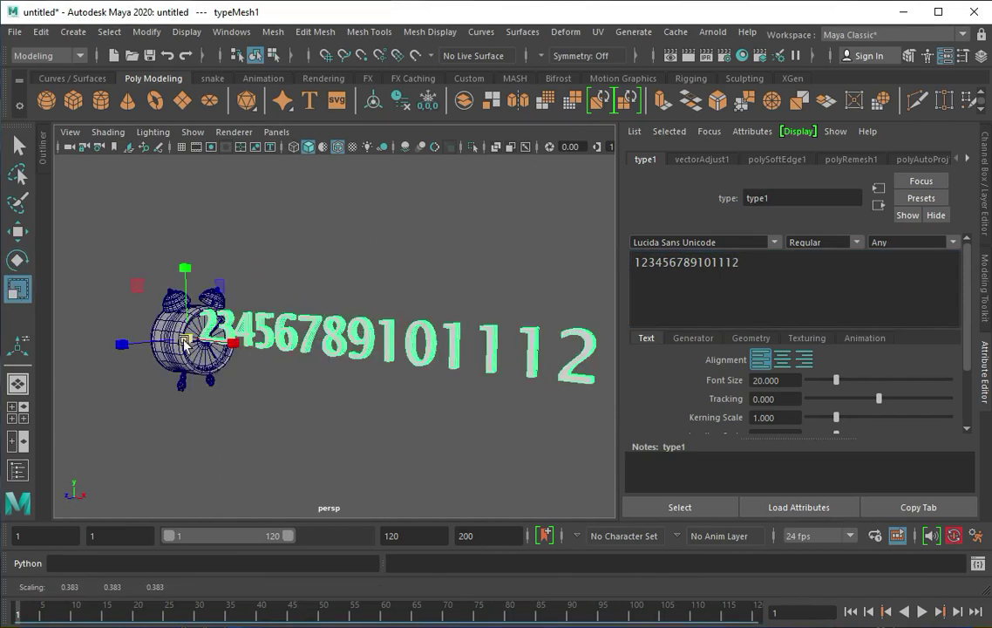
Shrink the number text beside the clock and separate it into individual digit meshes.
{"action": "key", "text": "e"}
{"action": "mouse_move", "coordinate": [379, 342]}
{"action": "left_mouse_down", "text": "alt"}
{"action": "mouse_move", "coordinate": [245, 343]}
{"action": "mouse_move", "coordinate": [276, 399]}
{"action": "mouse_move", "coordinate": [388, 275]}
{"action": "left_mouse_up", "text": "alt"}
{"action": "key", "text": "w"}
{"action": "mouse_move", "coordinate": [277, 297]}
{"action": "left_mouse_down", "text": "alt"}
{"action": "mouse_move", "coordinate": [209, 339]}
{"action": "mouse_move", "coordinate": [262, 331]}
{"action": "left_mouse_up", "text": "alt"}
{"action": "left_click", "coordinate": [373, 102]}
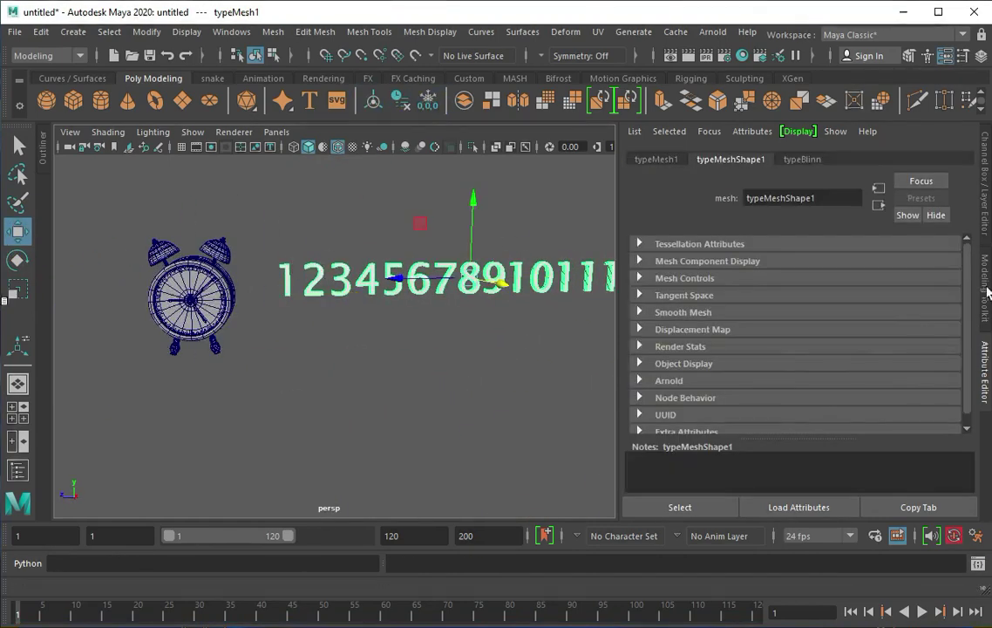
{"action": "middle_click_drag", "start_coordinate": [476, 261], "coordinate": [419, 229], "text": "alt"}
{"action": "left_click", "coordinate": [467, 259]}
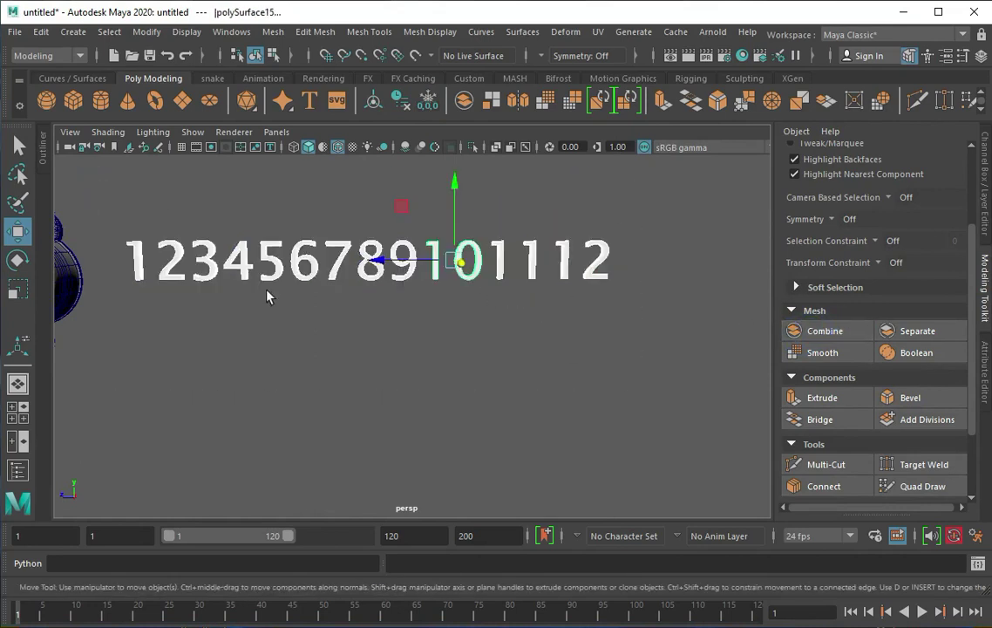
Rename the digit group 'group4' to 'numbers' in the Outliner.
{"action": "right_click_drag", "start_coordinate": [268, 296], "coordinate": [220, 216], "text": "alt"}
{"action": "left_click", "coordinate": [41, 148]}
{"action": "double_click", "coordinate": [134, 444]}
{"action": "type", "text": "numbers"}
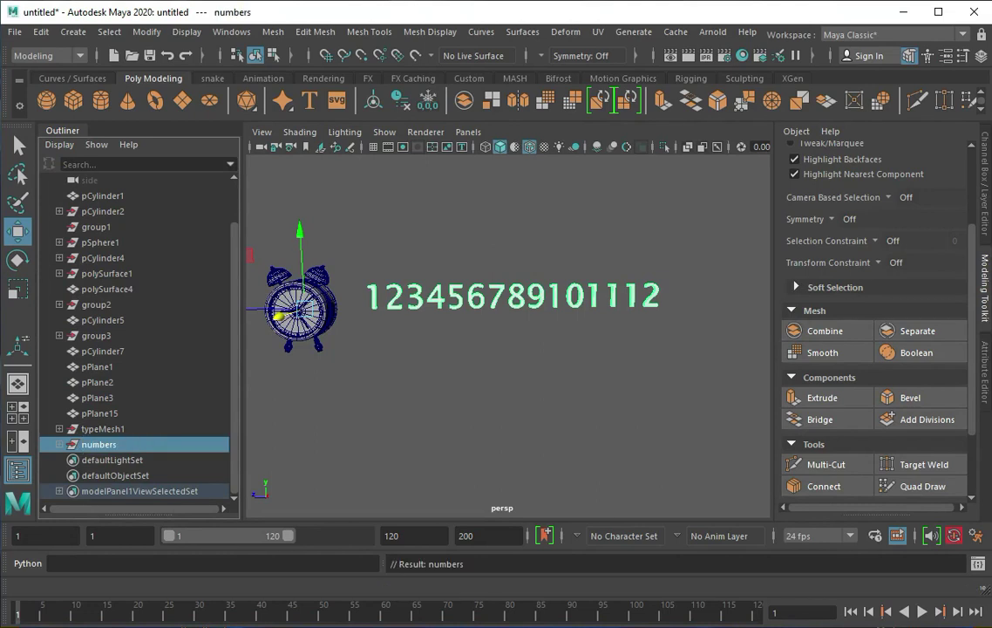
{"action": "left_click", "coordinate": [65, 131]}
Scale the numbers group down to about 0.256.
{"action": "key", "text": "r"}
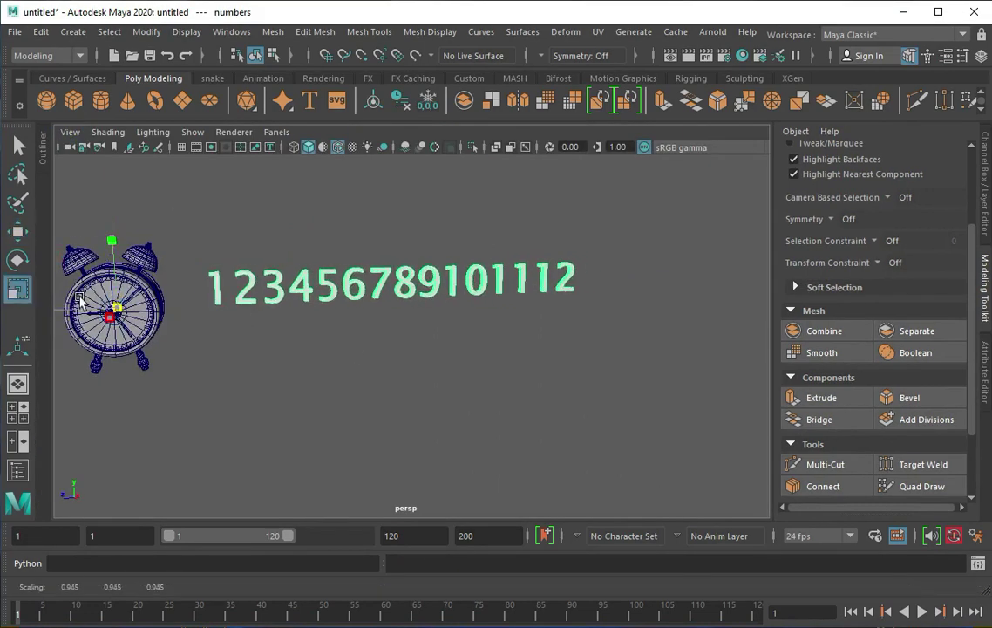
{"action": "scroll", "coordinate": [198, 300], "scroll_direction": "up", "scroll_amount": 3}
{"action": "scroll", "coordinate": [192, 313], "scroll_direction": "up", "scroll_amount": 3}
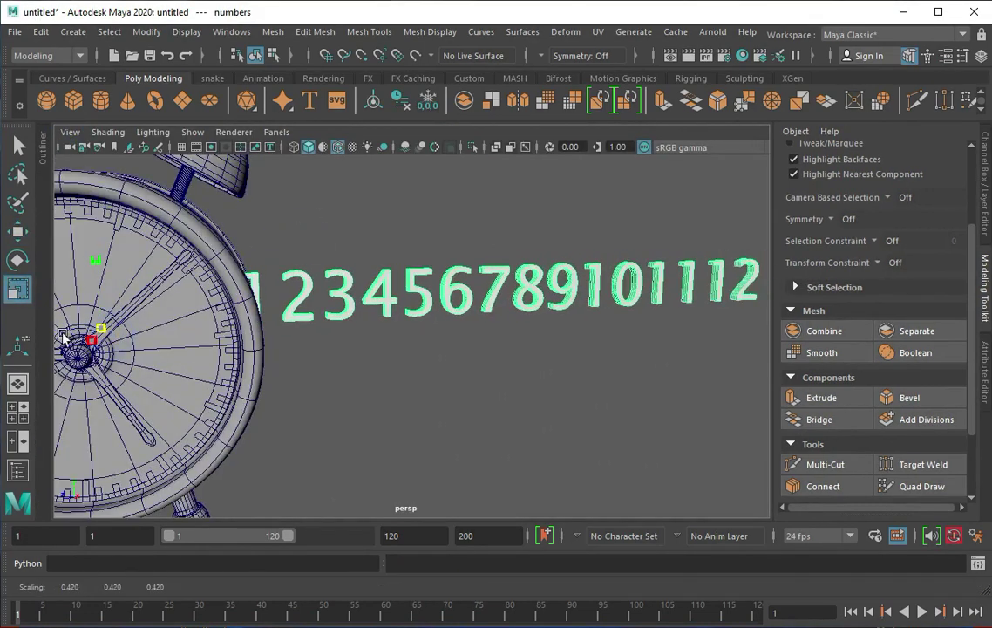
{"action": "key", "text": "w"}
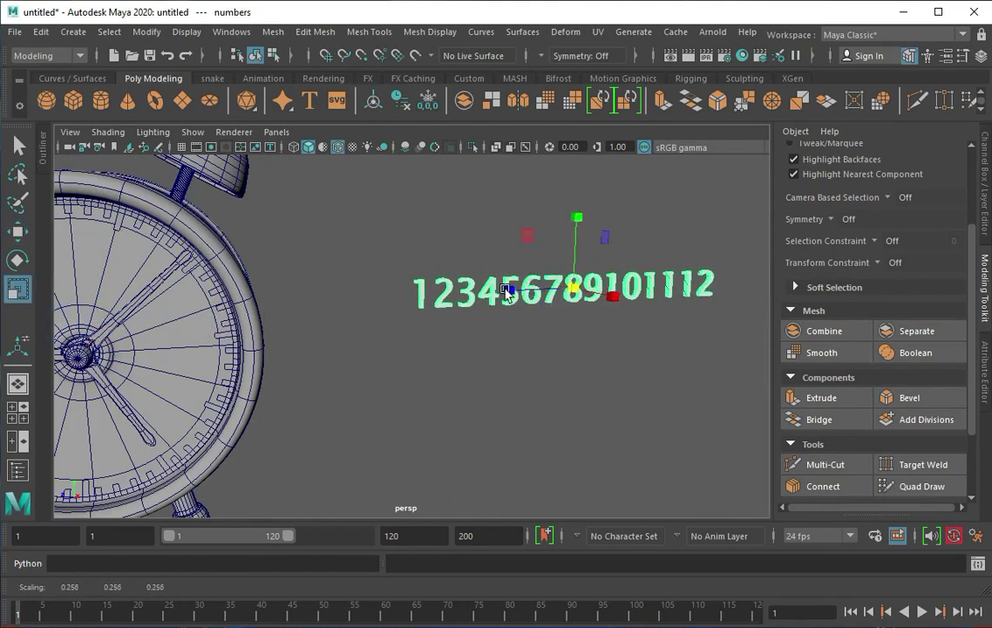
Select the tick-mark ring and frame the clock face in view.
{"action": "left_click", "coordinate": [433, 300]}
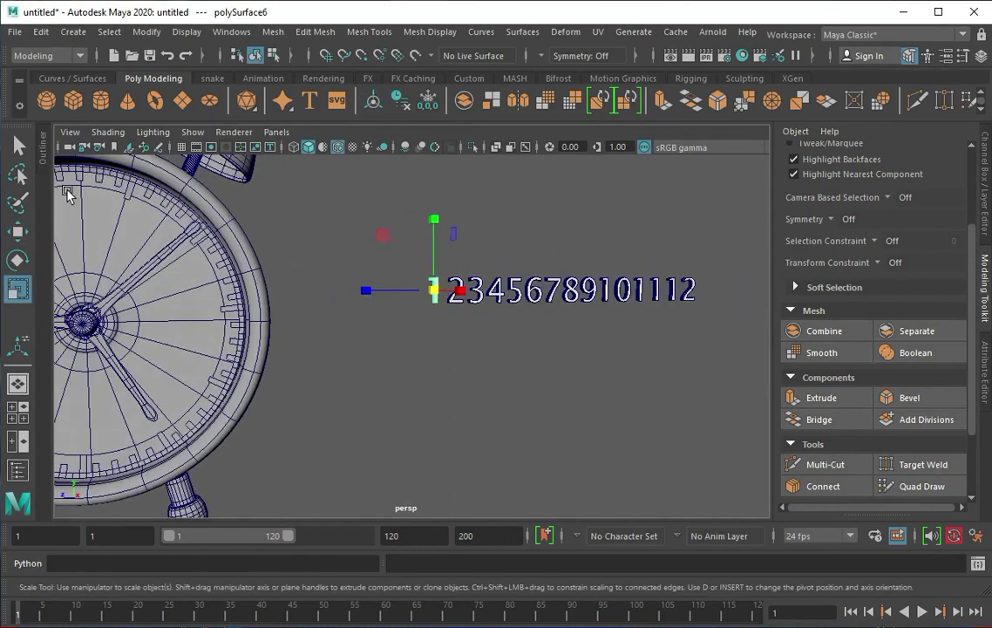
{"action": "left_click", "coordinate": [140, 221]}
{"action": "key", "text": "f"}
{"action": "scroll", "coordinate": [300, 262], "scroll_direction": "up", "scroll_amount": 2}
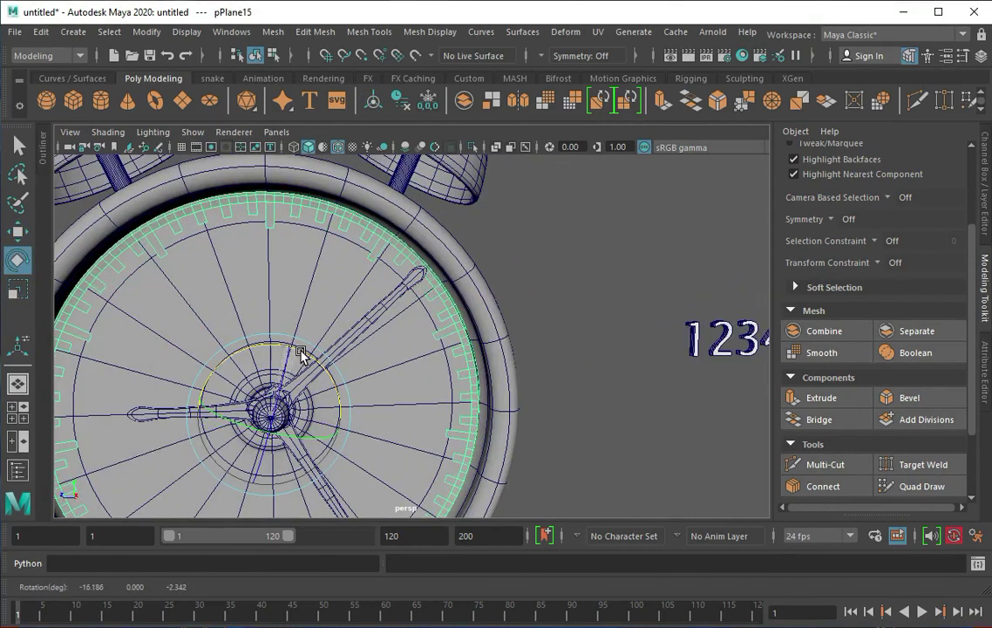
Select numeral 1 and orbit to an oblique view of the clock face.
{"action": "left_click", "coordinate": [689, 351]}
{"action": "key", "text": "w"}
{"action": "scroll", "coordinate": [384, 281], "scroll_direction": "up", "scroll_amount": 3}
{"action": "mouse_move", "coordinate": [374, 346]}
{"action": "left_mouse_down", "text": "alt"}
{"action": "mouse_move", "coordinate": [299, 257]}
{"action": "mouse_move", "coordinate": [394, 237]}
{"action": "mouse_move", "coordinate": [349, 324]}
{"action": "mouse_move", "coordinate": [288, 261]}
{"action": "mouse_move", "coordinate": [286, 198]}
{"action": "left_mouse_up", "text": "alt"}
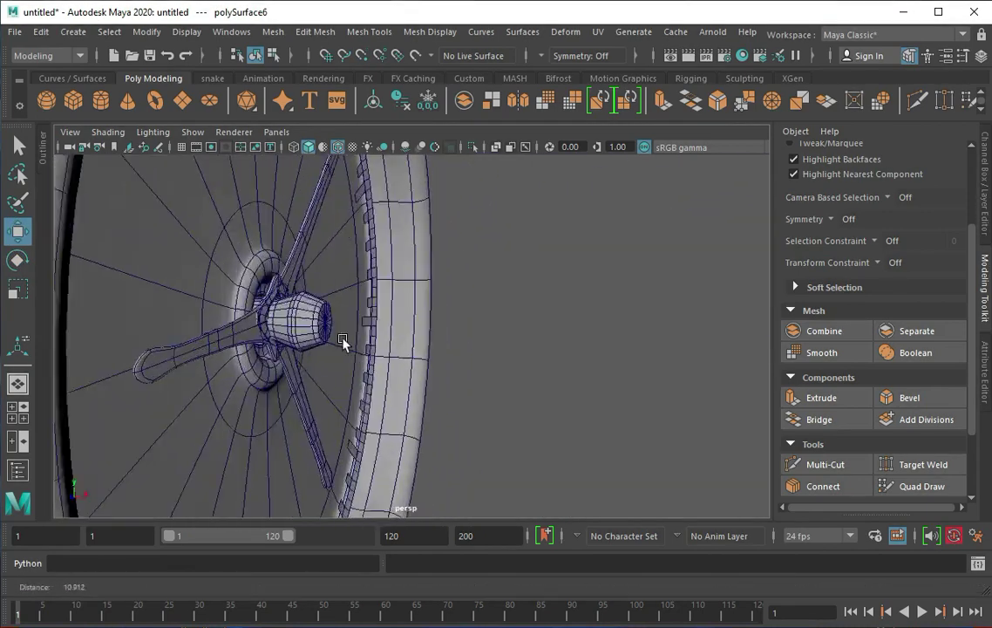
Shorten the three clock hands by pulling in their tip vertices.
{"action": "left_click", "coordinate": [410, 335]}
{"action": "right_click_drag", "start_coordinate": [506, 243], "coordinate": [386, 238]}
{"action": "left_click_drag", "start_coordinate": [440, 172], "coordinate": [566, 328]}
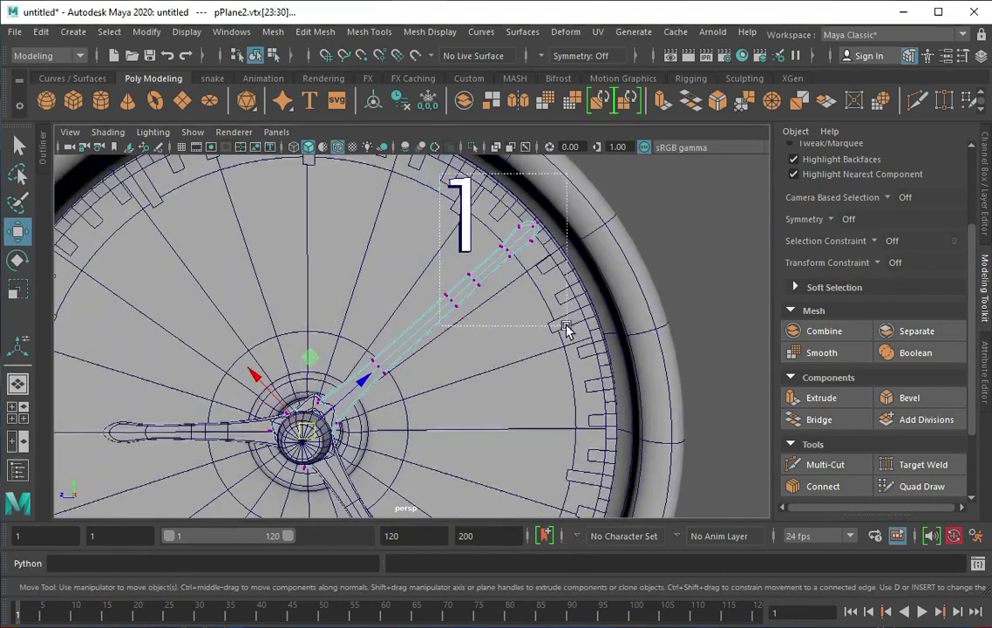
{"action": "scroll", "coordinate": [535, 225], "scroll_direction": "down", "scroll_amount": 3}
{"action": "left_click_drag", "start_coordinate": [111, 339], "coordinate": [279, 436]}
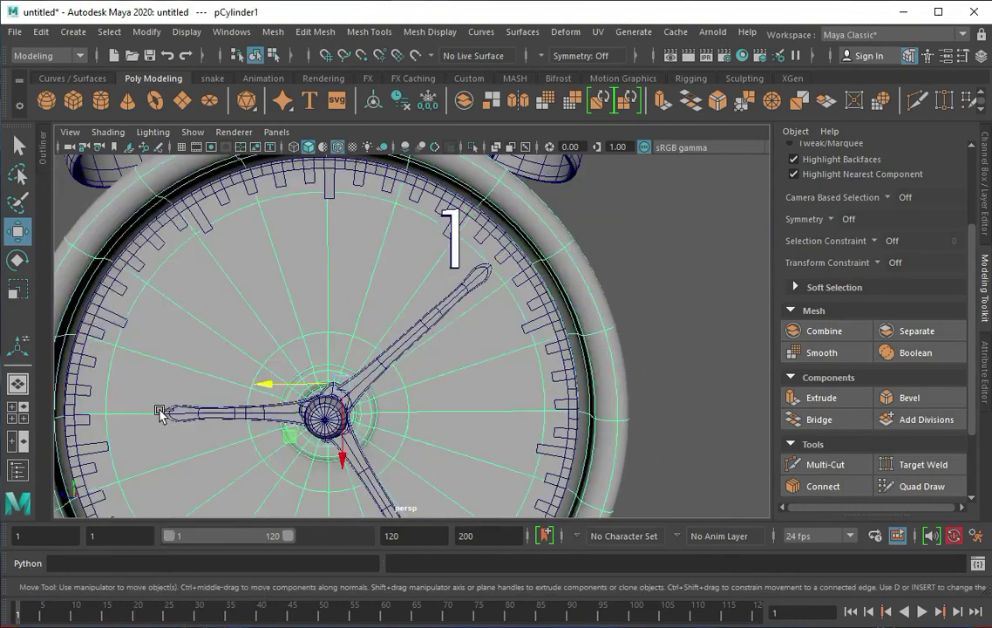
{"action": "scroll", "coordinate": [357, 475], "scroll_direction": "down", "scroll_amount": 3}
{"action": "right_click_drag", "start_coordinate": [381, 295], "coordinate": [310, 295]}
{"action": "left_click_drag", "start_coordinate": [397, 401], "coordinate": [453, 488]}
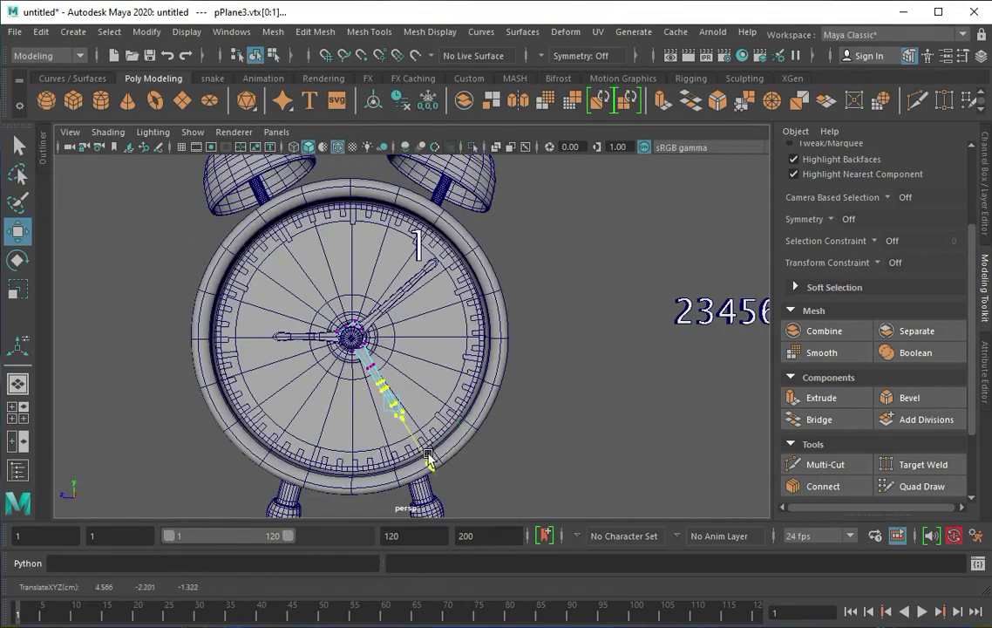
{"action": "scroll", "coordinate": [357, 362], "scroll_direction": "up", "scroll_amount": 3}
Move numerals 1, 2 and 3 onto their hour positions on the face.
{"action": "left_click", "coordinate": [360, 266]}
{"action": "scroll", "coordinate": [349, 253], "scroll_direction": "up", "scroll_amount": 3}
{"action": "scroll", "coordinate": [334, 229], "scroll_direction": "up", "scroll_amount": 1}
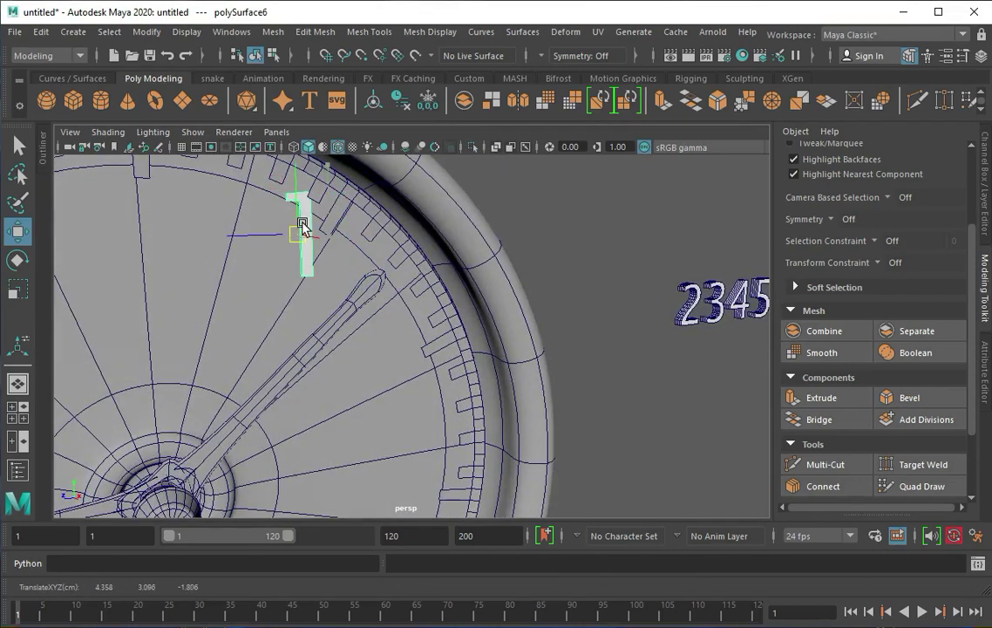
{"action": "left_click", "coordinate": [624, 299]}
{"action": "key", "text": "w"}
{"action": "left_click_drag", "start_coordinate": [664, 394], "coordinate": [406, 341]}
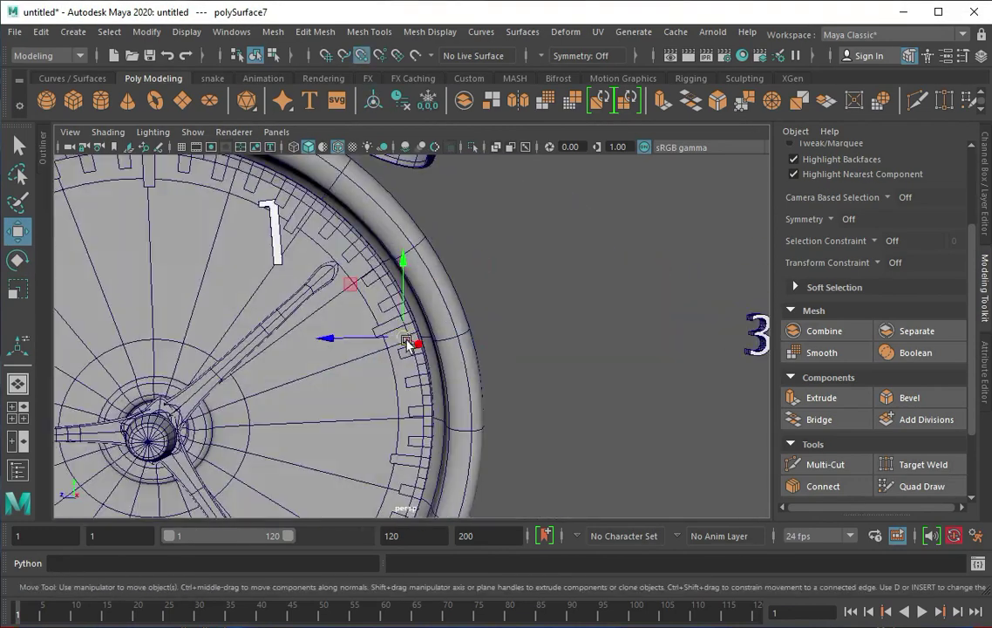
{"action": "left_click", "coordinate": [676, 301]}
{"action": "scroll", "coordinate": [349, 192], "scroll_direction": "down", "scroll_amount": 2}
{"action": "key", "text": "e"}
Rotate numeral 4 into place, move numeral 5 inside the tick ring, and position numeral 6.
{"action": "key", "text": "f"}
{"action": "scroll", "coordinate": [347, 369], "scroll_direction": "down", "scroll_amount": 2}
{"action": "key", "text": "e"}
{"action": "scroll", "coordinate": [336, 290], "scroll_direction": "down", "scroll_amount": 3}
{"action": "left_click", "coordinate": [677, 259]}
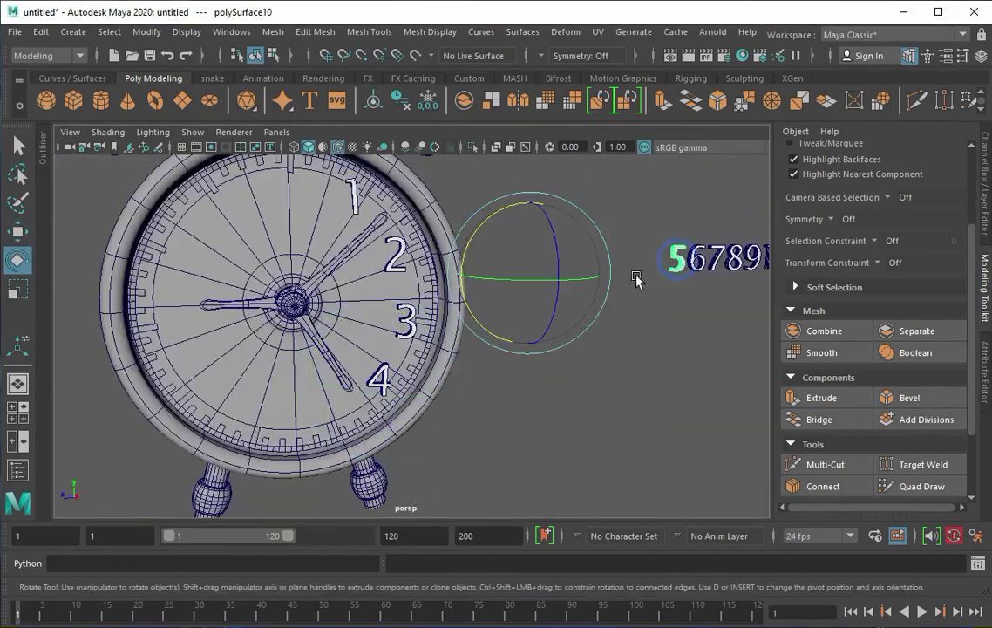
{"action": "key", "text": "f"}
{"action": "left_click_drag", "start_coordinate": [361, 257], "coordinate": [361, 227]}
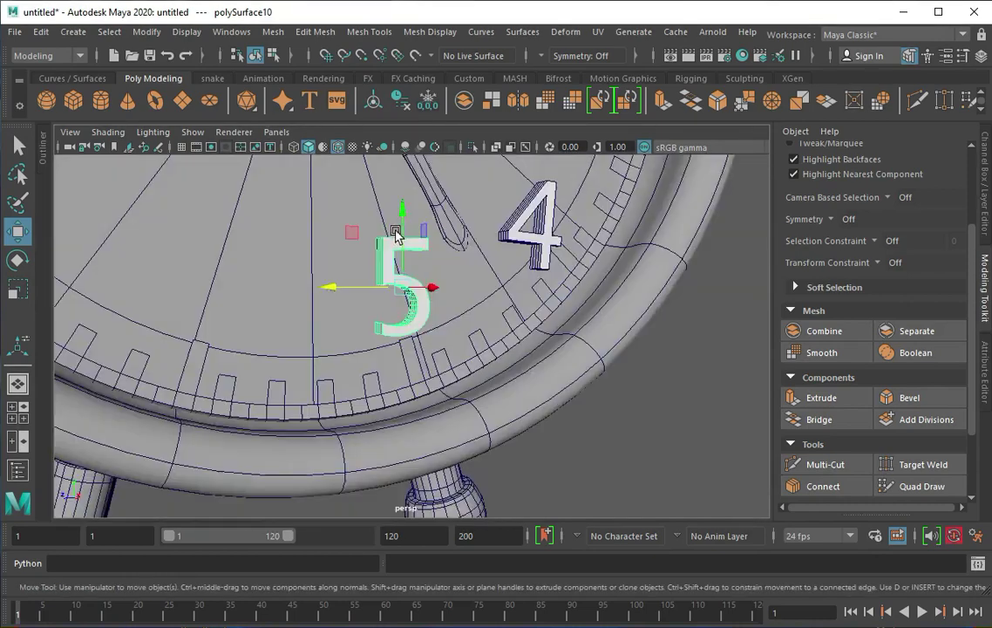
{"action": "scroll", "coordinate": [392, 261], "scroll_direction": "down", "scroll_amount": 3}
{"action": "left_click", "coordinate": [586, 314]}
{"action": "scroll", "coordinate": [474, 366], "scroll_direction": "up", "scroll_amount": 3}
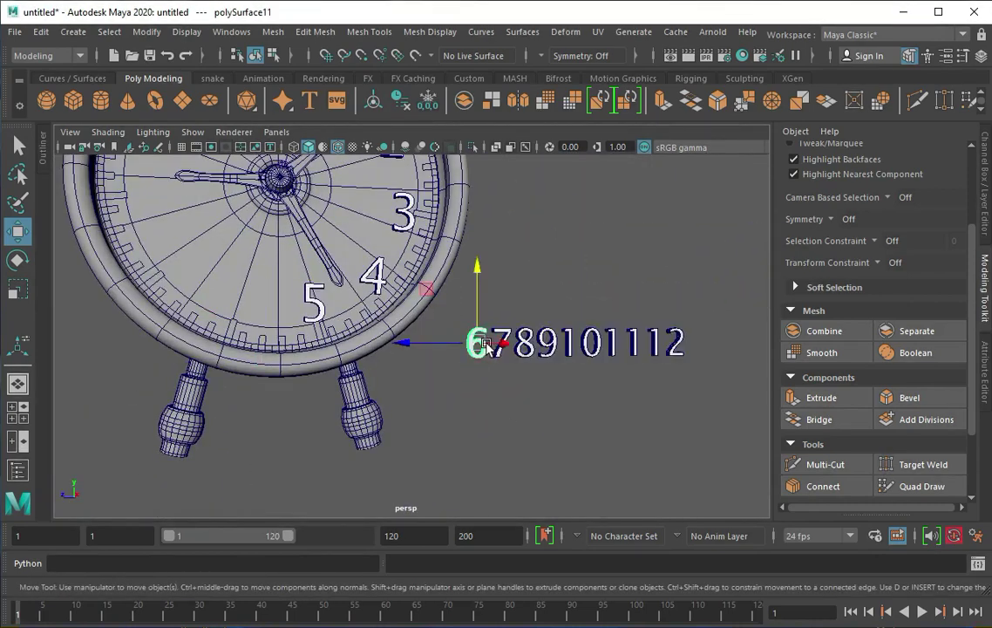
{"action": "left_click_drag", "start_coordinate": [207, 319], "coordinate": [219, 327], "text": "alt"}
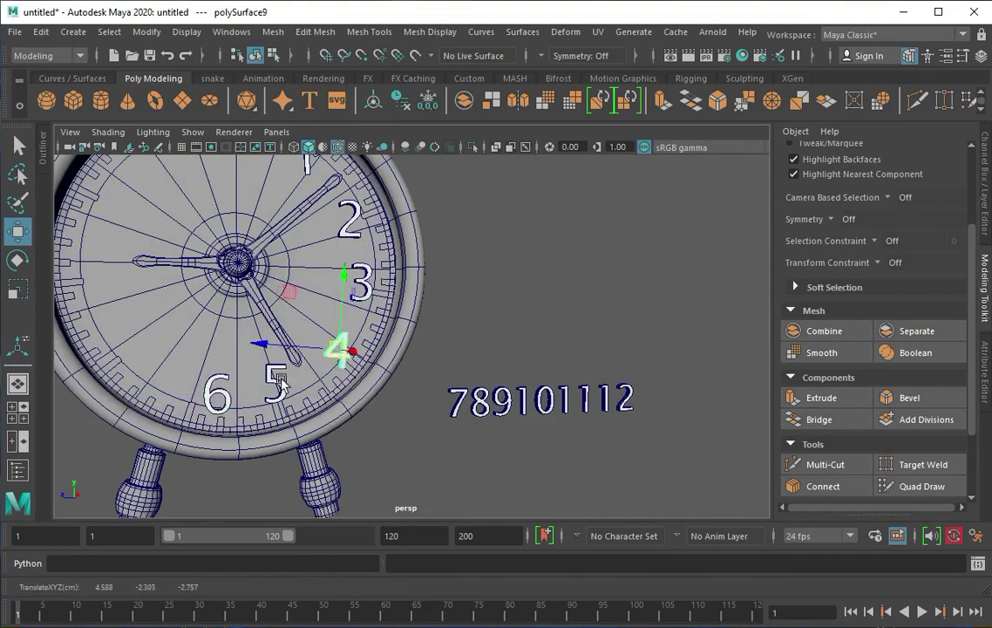
{"action": "scroll", "coordinate": [187, 399], "scroll_direction": "down", "scroll_amount": 2}
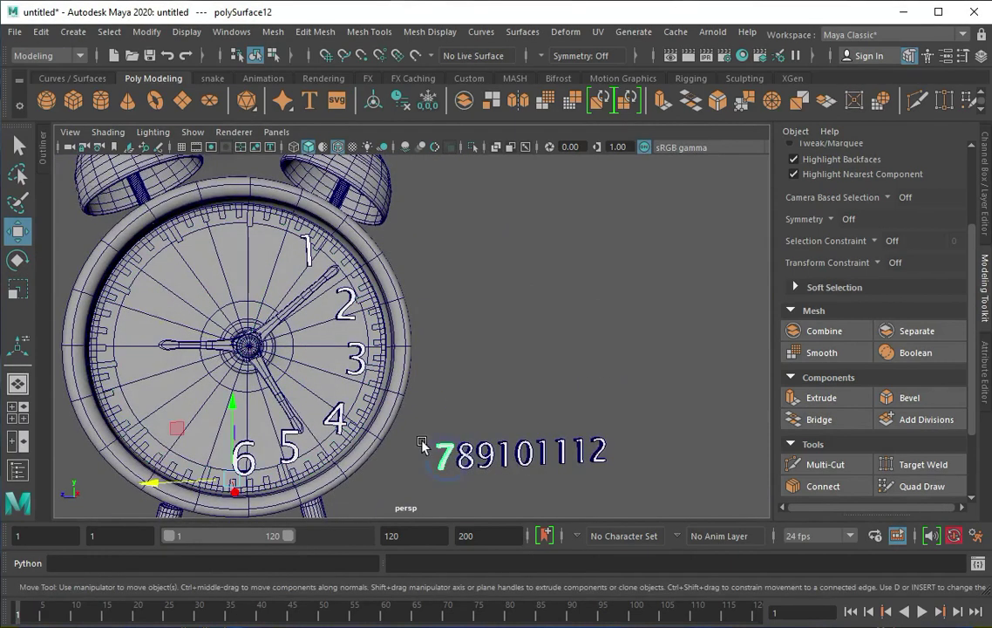
Move numerals 7 and 8 onto the clock face.
{"action": "left_click", "coordinate": [453, 401]}
{"action": "left_click_drag", "start_coordinate": [221, 414], "coordinate": [425, 406], "text": "alt"}
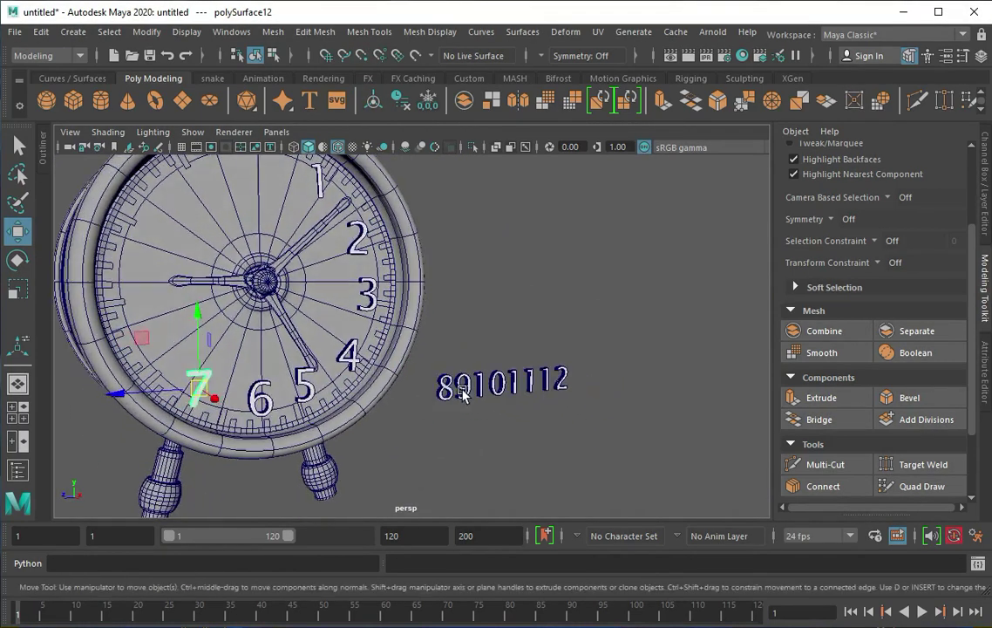
{"action": "left_click_drag", "start_coordinate": [172, 296], "coordinate": [115, 355], "text": "alt"}
{"action": "key", "text": "f"}
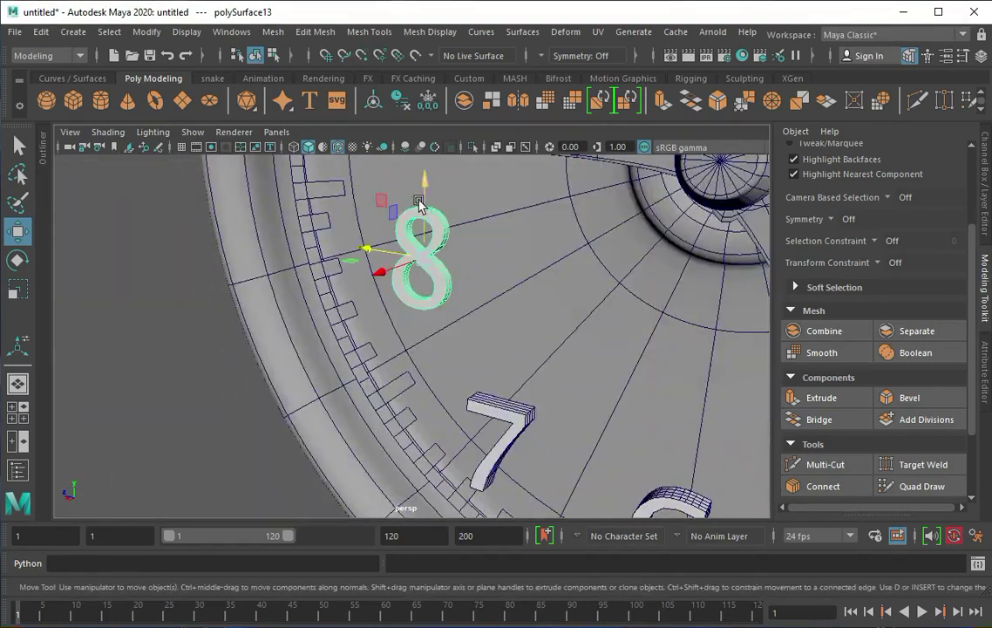
{"action": "left_click_drag", "start_coordinate": [434, 211], "coordinate": [310, 279], "text": "alt"}
{"action": "mouse_move", "coordinate": [310, 279]}
{"action": "right_mouse_down", "text": "alt"}
{"action": "mouse_move", "coordinate": [291, 228]}
{"action": "mouse_move", "coordinate": [287, 311]}
{"action": "right_mouse_up", "text": "alt"}
{"action": "mouse_move", "coordinate": [279, 320]}
{"action": "left_mouse_down", "text": "alt"}
{"action": "mouse_move", "coordinate": [222, 469]}
{"action": "mouse_move", "coordinate": [631, 381]}
{"action": "left_mouse_up", "text": "alt"}
Adjust numerals 9 and 8, then scale and rotate numeral 10 into position.
{"action": "left_click", "coordinate": [631, 381]}
{"action": "left_click", "coordinate": [212, 247]}
{"action": "left_click", "coordinate": [243, 324]}
{"action": "left_click_drag", "start_coordinate": [319, 368], "coordinate": [629, 425], "text": "alt"}
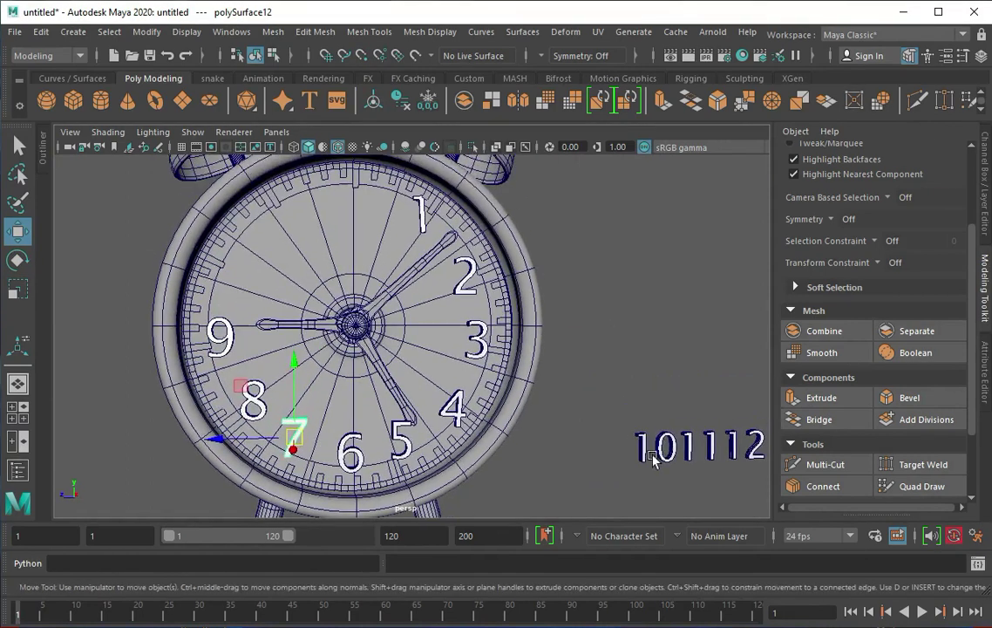
{"action": "mouse_move", "coordinate": [223, 268]}
{"action": "left_mouse_down", "text": "alt"}
{"action": "mouse_move", "coordinate": [259, 291]}
{"action": "mouse_move", "coordinate": [163, 244]}
{"action": "mouse_move", "coordinate": [183, 199]}
{"action": "left_mouse_up", "text": "alt"}
{"action": "left_click", "coordinate": [253, 262]}
{"action": "key", "text": "r"}
{"action": "key", "text": "e"}
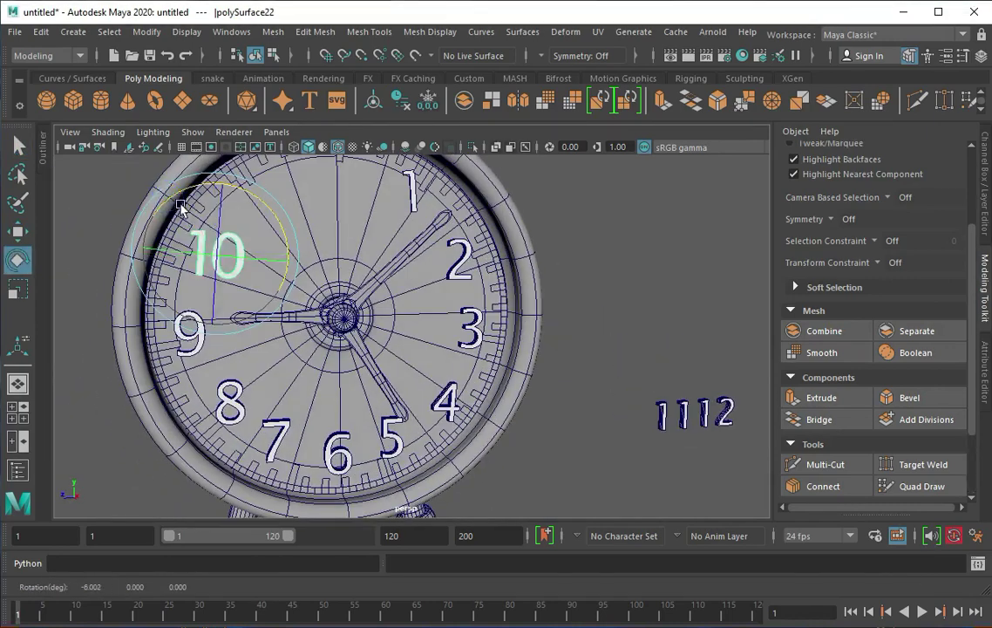
{"action": "key", "text": "w"}
Move numeral 11 onto the face and select numeral 12.
{"action": "left_click", "coordinate": [662, 414]}
{"action": "mouse_move", "coordinate": [610, 418]}
{"action": "left_mouse_down", "text": "alt"}
{"action": "mouse_move", "coordinate": [676, 443]}
{"action": "mouse_move", "coordinate": [213, 222]}
{"action": "left_mouse_up", "text": "alt"}
{"action": "mouse_move", "coordinate": [246, 277]}
{"action": "left_mouse_down", "text": "alt"}
{"action": "mouse_move", "coordinate": [344, 344]}
{"action": "mouse_move", "coordinate": [353, 384]}
{"action": "left_mouse_up", "text": "alt"}
{"action": "scroll", "coordinate": [354, 384], "scroll_direction": "up", "scroll_amount": 5}
{"action": "scroll", "coordinate": [459, 401], "scroll_direction": "down", "scroll_amount": 5}
{"action": "left_click", "coordinate": [603, 440]}
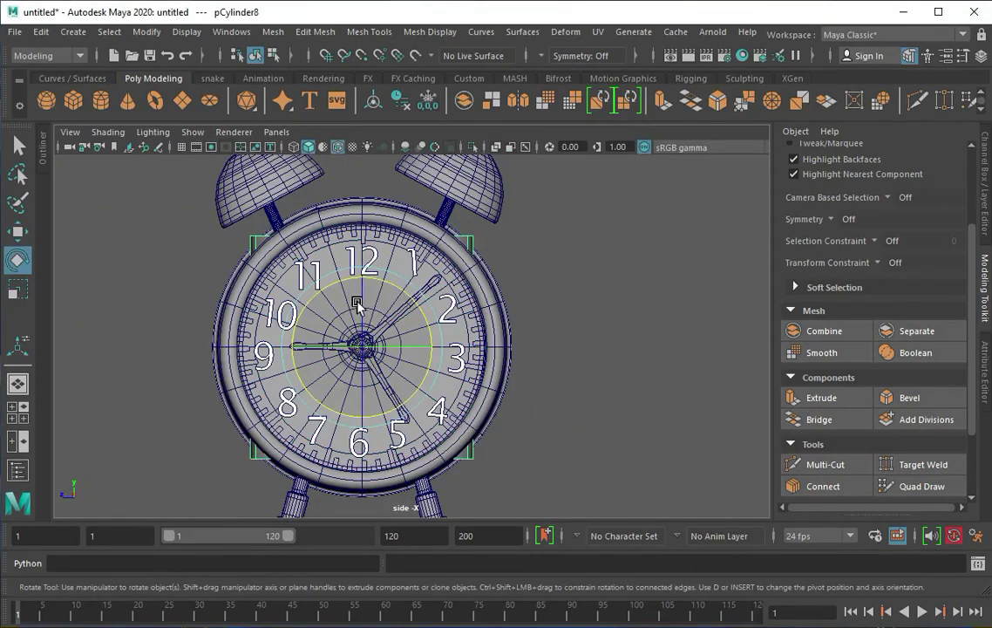
{"action": "mouse_move", "coordinate": [312, 292]}
{"action": "left_mouse_down", "text": "alt"}
{"action": "mouse_move", "coordinate": [283, 316]}
{"action": "mouse_move", "coordinate": [317, 336]}
{"action": "mouse_move", "coordinate": [295, 305]}
{"action": "mouse_move", "coordinate": [494, 327]}
{"action": "mouse_move", "coordinate": [394, 294]}
{"action": "mouse_move", "coordinate": [274, 290]}
{"action": "mouse_move", "coordinate": [254, 275]}
{"action": "left_mouse_up", "text": "alt"}
Isolate the cover cylinder and inspect its vertices from the side.
{"action": "scroll", "coordinate": [411, 340], "scroll_direction": "up", "scroll_amount": 3}
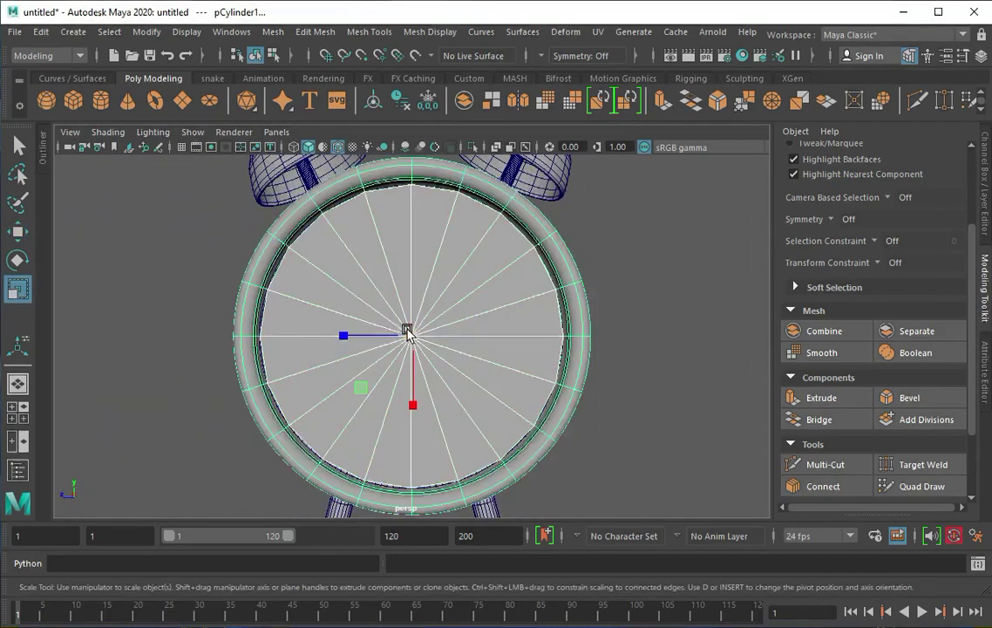
{"action": "mouse_move", "coordinate": [414, 336]}
{"action": "left_mouse_down", "text": "alt"}
{"action": "mouse_move", "coordinate": [483, 339]}
{"action": "mouse_move", "coordinate": [386, 346]}
{"action": "mouse_move", "coordinate": [365, 321]}
{"action": "mouse_move", "coordinate": [383, 291]}
{"action": "left_mouse_up", "text": "alt"}
{"action": "key", "text": "ctrl+1"}
{"action": "right_click_drag", "start_coordinate": [384, 292], "coordinate": [288, 270]}
{"action": "left_click_drag", "start_coordinate": [287, 270], "coordinate": [398, 346], "text": "alt"}
{"action": "left_click", "coordinate": [398, 346]}
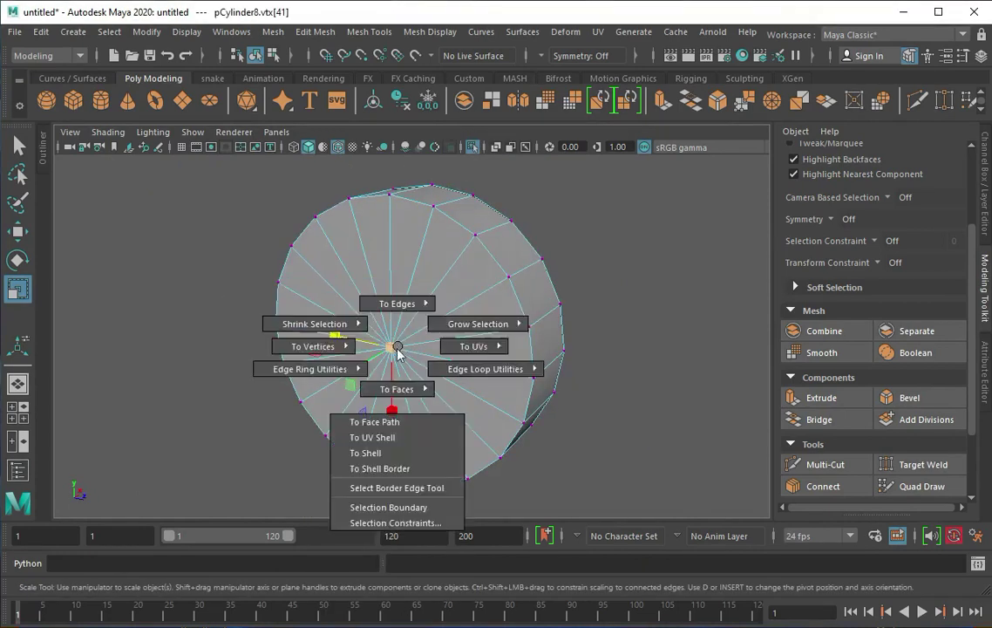
{"action": "left_click_drag", "start_coordinate": [416, 422], "coordinate": [385, 295], "text": "alt"}
{"action": "left_click", "coordinate": [255, 167]}
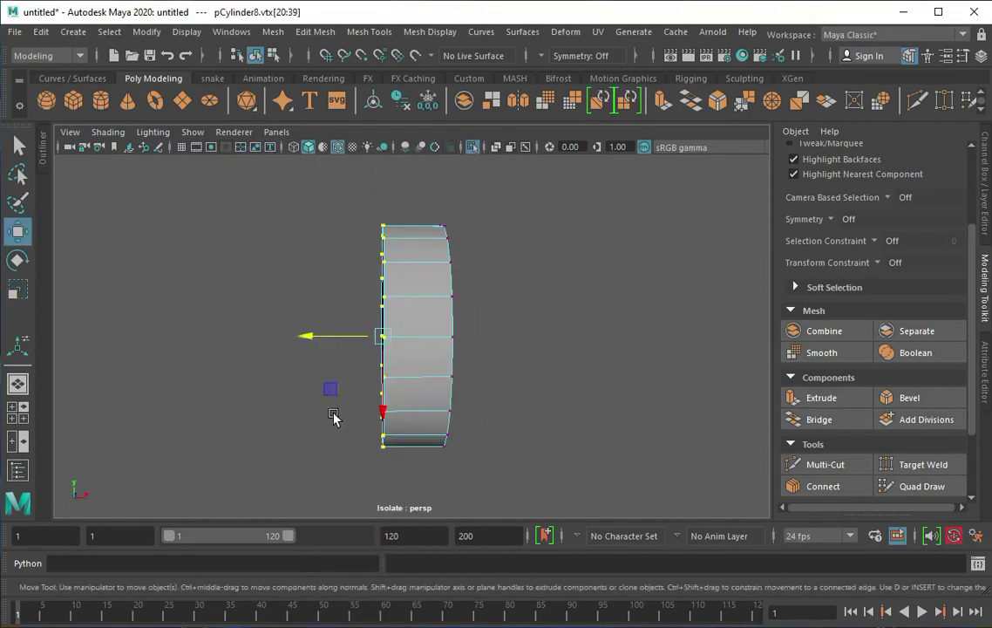
Bevel the disc's rim edges with Fraction 0.5 and 2 segments.
{"action": "right_click_drag", "start_coordinate": [421, 290], "coordinate": [421, 261]}
{"action": "right_click_drag", "start_coordinate": [423, 255], "coordinate": [444, 319], "text": "ctrl"}
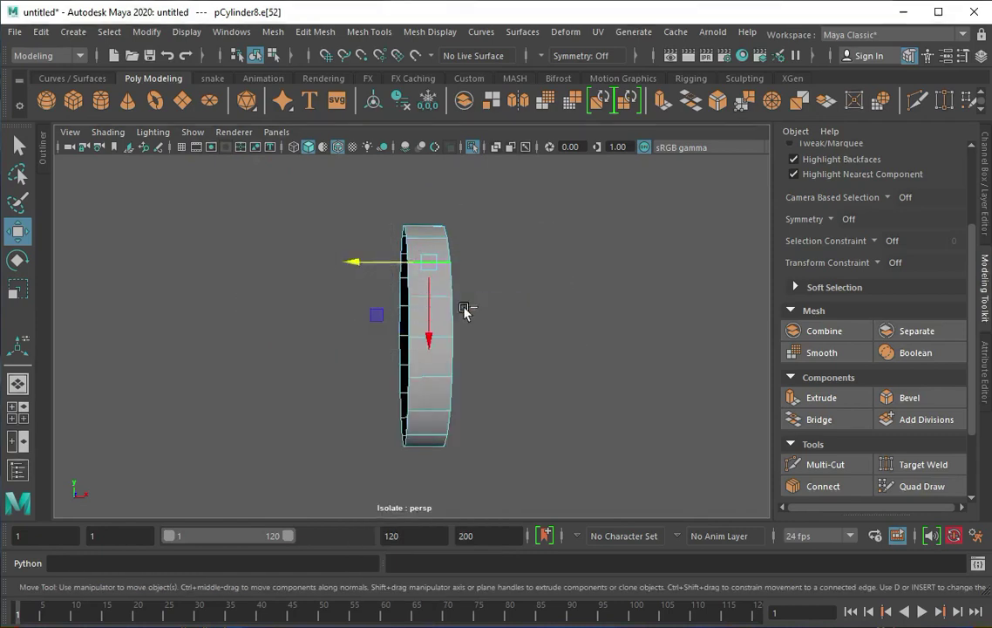
{"action": "left_click_drag", "start_coordinate": [465, 314], "coordinate": [286, 303], "text": "alt"}
{"action": "mouse_move", "coordinate": [431, 340]}
{"action": "left_mouse_down", "text": "alt"}
{"action": "mouse_move", "coordinate": [412, 338]}
{"action": "mouse_move", "coordinate": [431, 375]}
{"action": "left_mouse_up", "text": "alt"}
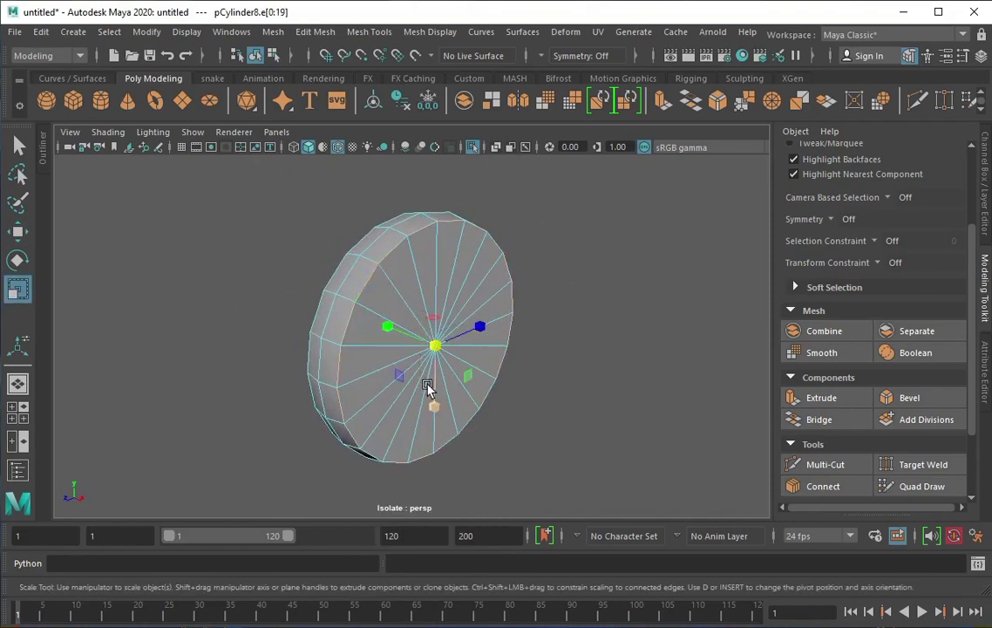
{"action": "key", "text": "ctrl+b"}
{"action": "key", "text": "F8"}
{"action": "key", "text": "ctrl+1"}
{"action": "mouse_move", "coordinate": [303, 270]}
{"action": "left_mouse_down", "text": "alt"}
{"action": "mouse_move", "coordinate": [445, 317]}
{"action": "mouse_move", "coordinate": [387, 260]}
{"action": "left_mouse_up", "text": "alt"}
{"action": "key", "text": "ctrl+b"}
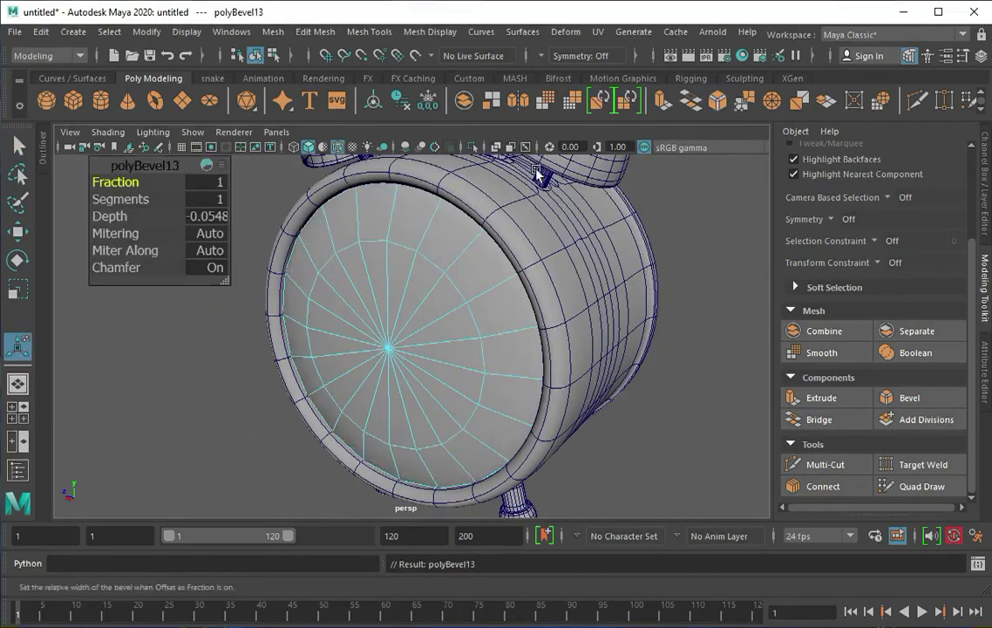
{"action": "left_click_drag", "start_coordinate": [375, 252], "coordinate": [144, 198], "text": "alt"}
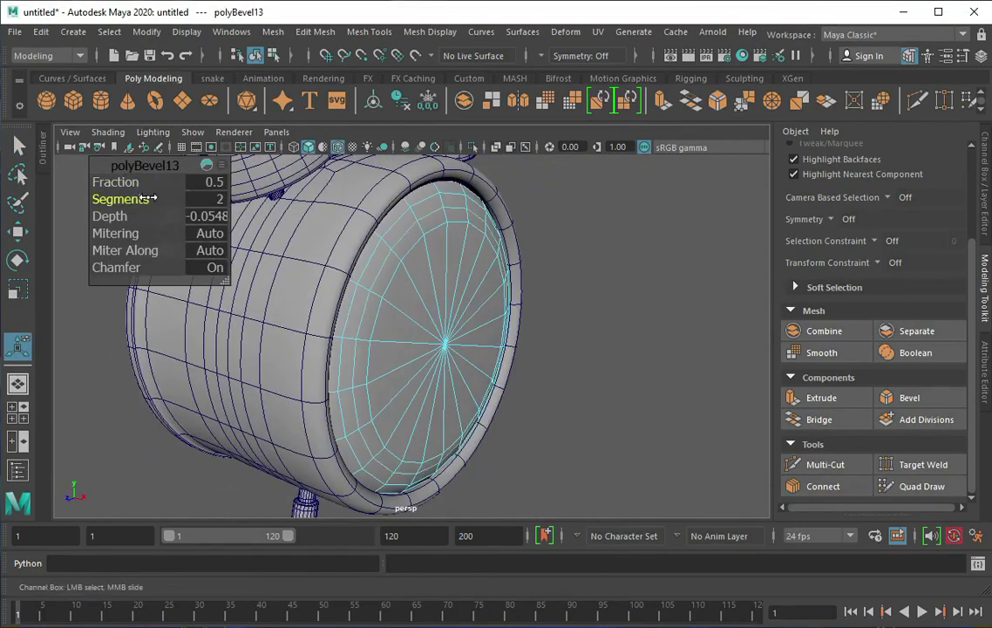
{"action": "key", "text": "q"}
Extrude the rim faces and push them slightly inward along Local Translate Z.
{"action": "key", "text": "F8"}
{"action": "key", "text": "ctrl+1"}
{"action": "mouse_move", "coordinate": [376, 243]}
{"action": "left_mouse_down", "text": "alt"}
{"action": "mouse_move", "coordinate": [362, 232]}
{"action": "mouse_move", "coordinate": [500, 196]}
{"action": "left_mouse_up", "text": "alt"}
{"action": "key", "text": "ctrl+e"}
{"action": "scroll", "coordinate": [421, 344], "scroll_direction": "up", "scroll_amount": 5}
{"action": "left_click_drag", "start_coordinate": [679, 294], "coordinate": [684, 284], "text": "alt"}
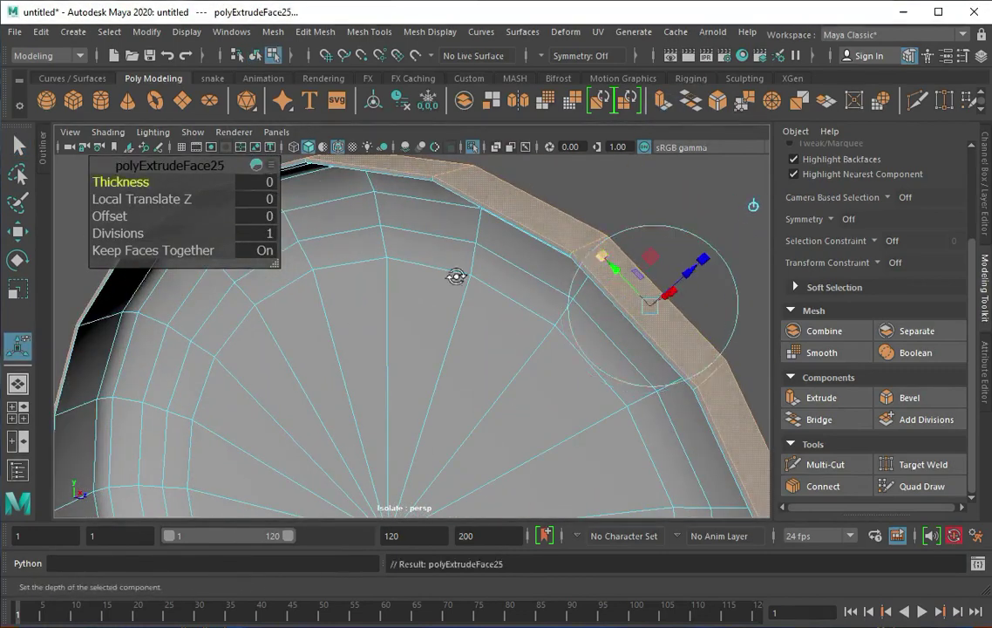
{"action": "right_click_drag", "start_coordinate": [344, 269], "coordinate": [427, 224]}
{"action": "scroll", "coordinate": [421, 243], "scroll_direction": "down", "scroll_amount": 4}
{"action": "key", "text": "ctrl+1"}
{"action": "scroll", "coordinate": [523, 297], "scroll_direction": "down", "scroll_amount": 3}
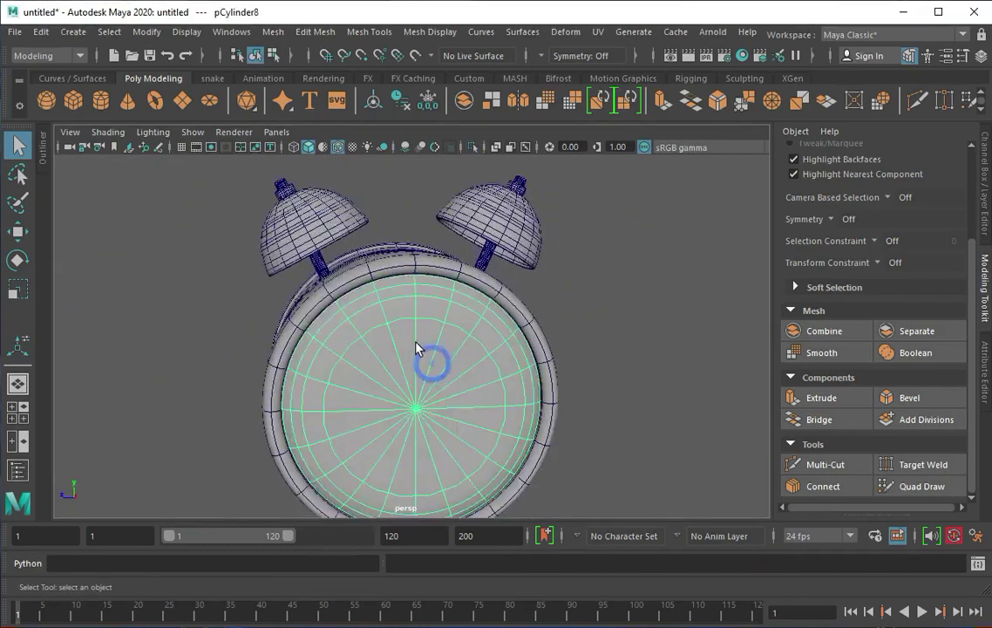
Give the cover disc a new Blinn material with Transparency dragged to white.
{"action": "key", "text": "r"}
{"action": "key", "text": "f"}
{"action": "scroll", "coordinate": [394, 233], "scroll_direction": "down", "scroll_amount": 3}
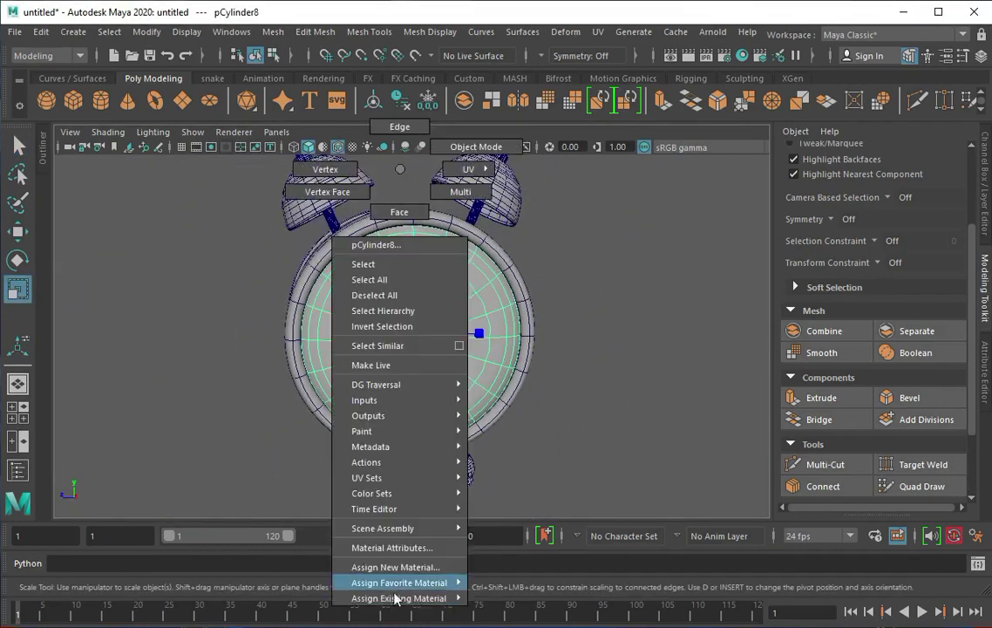
{"action": "right_click_drag", "start_coordinate": [394, 228], "coordinate": [399, 567]}
{"action": "left_click", "coordinate": [448, 300]}
{"action": "key", "text": "ctrl+a"}
{"action": "left_click", "coordinate": [965, 158]}
{"action": "left_click", "coordinate": [882, 336]}
{"action": "left_click_drag", "start_coordinate": [803, 352], "coordinate": [930, 351]}
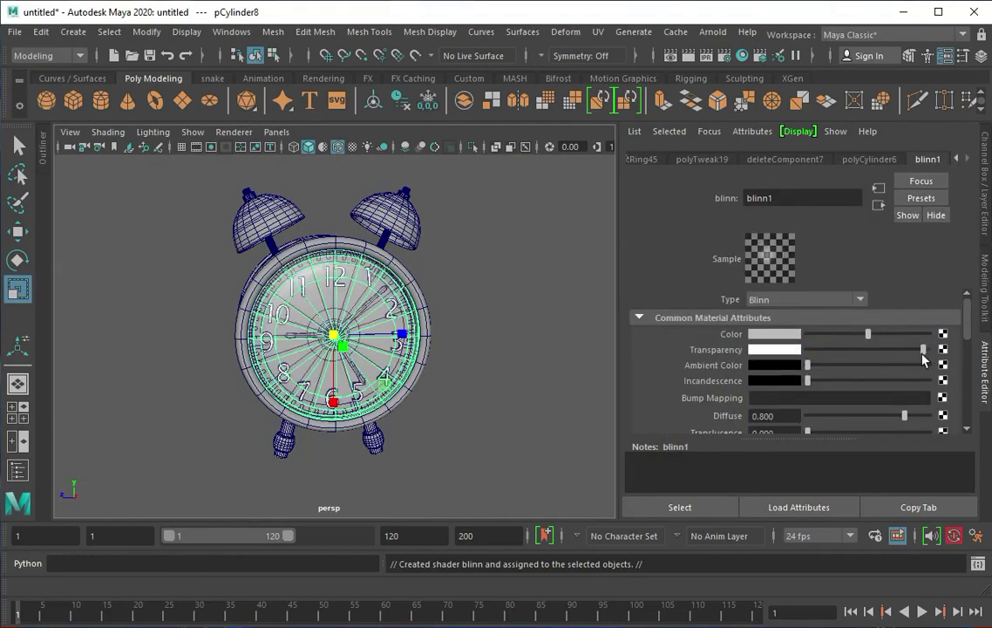
Select the clock body and isolate it in the view.
{"action": "left_click", "coordinate": [472, 314]}
{"action": "mouse_move", "coordinate": [472, 314]}
{"action": "left_mouse_down", "text": "alt"}
{"action": "mouse_move", "coordinate": [451, 270]}
{"action": "mouse_move", "coordinate": [397, 291]}
{"action": "mouse_move", "coordinate": [350, 271]}
{"action": "left_mouse_up", "text": "alt"}
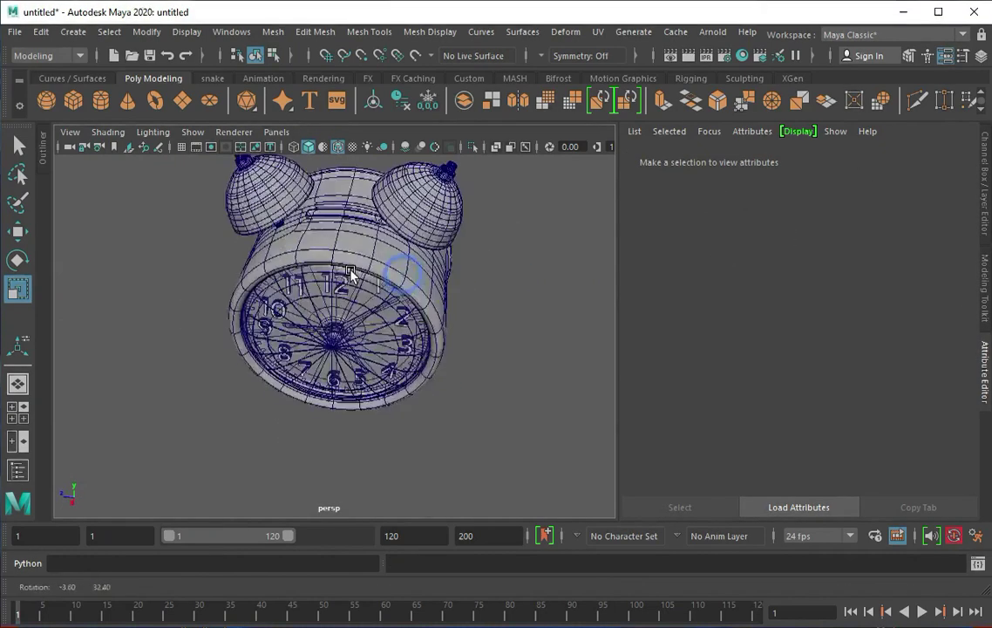
{"action": "left_click", "coordinate": [349, 270]}
{"action": "key", "text": "ctrl+1"}
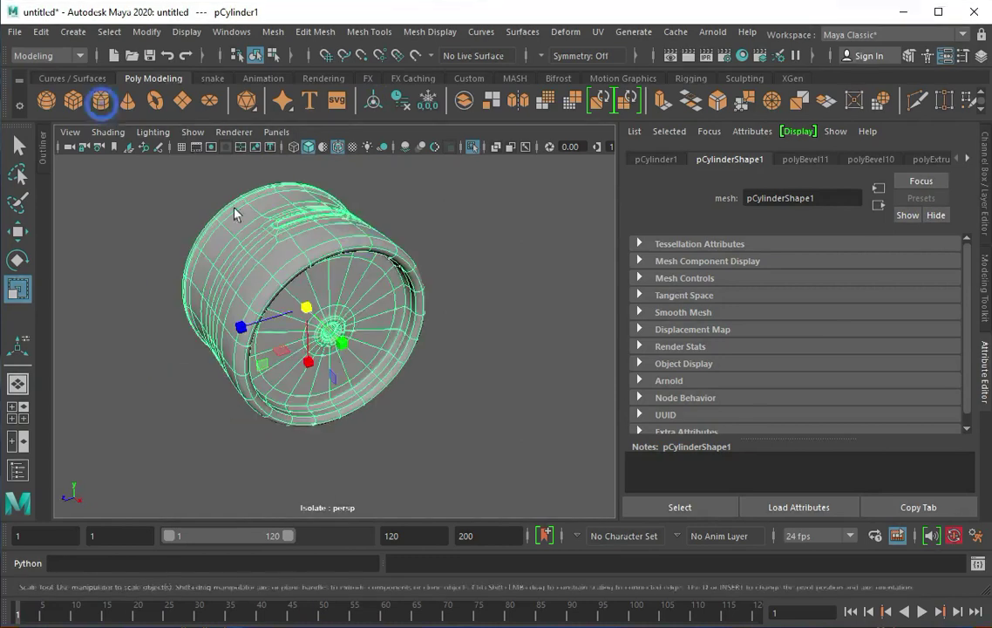
Create the key's stem cylinder in the groove on top of the clock and add an edge loop near its top.
{"action": "left_click", "coordinate": [101, 100]}
{"action": "key", "text": "w"}
{"action": "key", "text": "f"}
{"action": "left_click_drag", "start_coordinate": [384, 368], "coordinate": [287, 344], "text": "alt"}
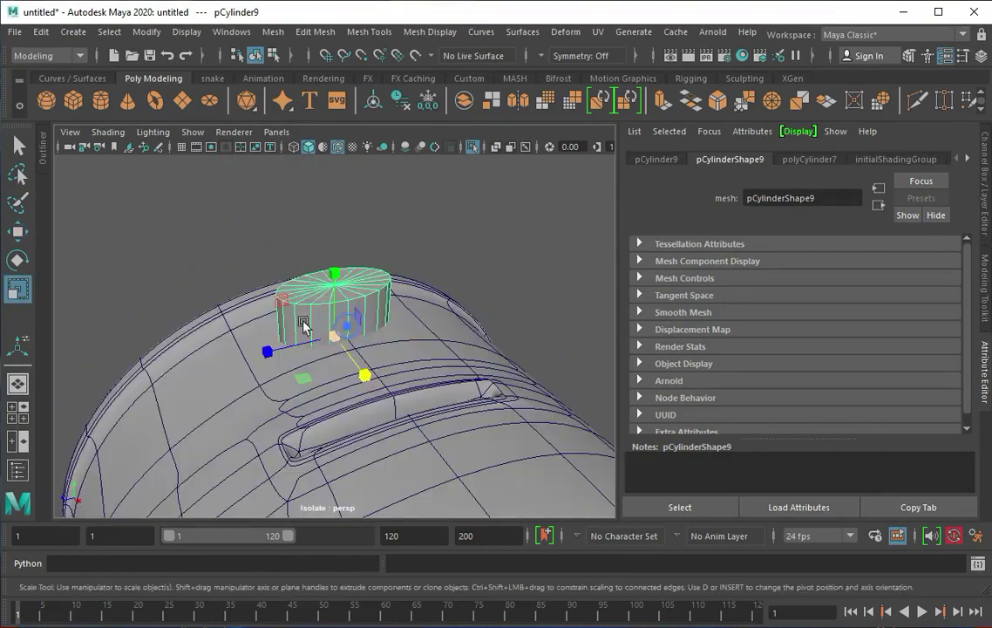
{"action": "mouse_move", "coordinate": [332, 266]}
{"action": "left_mouse_down", "text": "alt"}
{"action": "mouse_move", "coordinate": [361, 332]}
{"action": "mouse_move", "coordinate": [480, 466]}
{"action": "left_mouse_up", "text": "alt"}
{"action": "key", "text": "ctrl+1"}
{"action": "key", "text": "ctrl+1"}
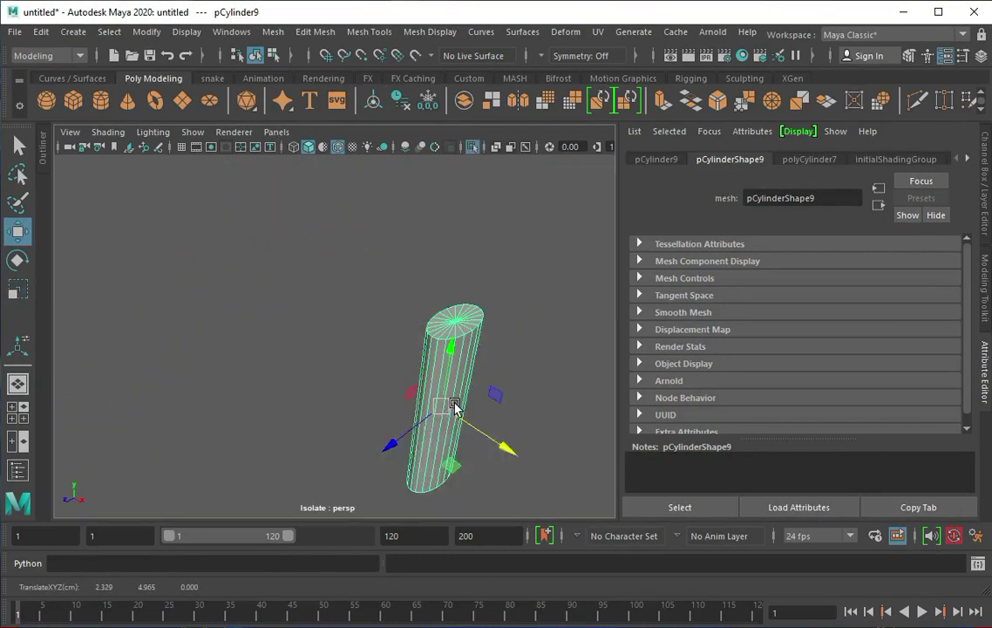
{"action": "left_click_drag", "start_coordinate": [455, 405], "coordinate": [328, 250], "text": "alt"}
{"action": "left_click", "coordinate": [369, 31]}
{"action": "left_click", "coordinate": [384, 177]}
{"action": "left_click", "coordinate": [342, 210]}
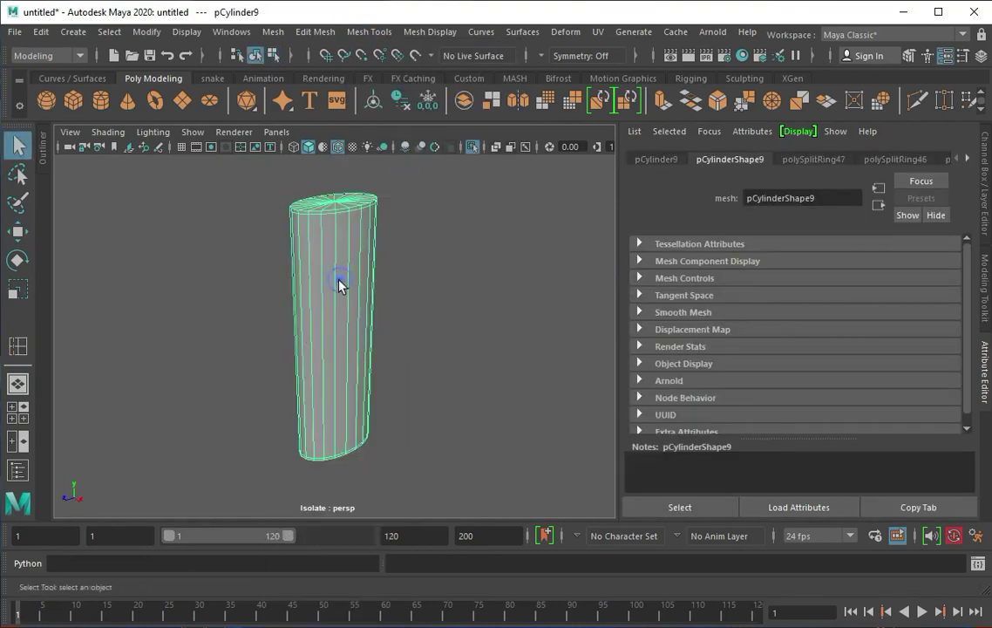
{"action": "mouse_move", "coordinate": [340, 285]}
{"action": "left_mouse_down", "text": "alt"}
{"action": "mouse_move", "coordinate": [388, 365]}
{"action": "mouse_move", "coordinate": [324, 231]}
{"action": "mouse_move", "coordinate": [220, 325]}
{"action": "mouse_move", "coordinate": [347, 213]}
{"action": "mouse_move", "coordinate": [449, 288]}
{"action": "mouse_move", "coordinate": [410, 288]}
{"action": "left_mouse_up", "text": "alt"}
Add a second, longer cylinder as the crossbar with an edge loop across it.
{"action": "left_click", "coordinate": [101, 101]}
{"action": "mouse_move", "coordinate": [269, 256]}
{"action": "left_mouse_down", "text": "alt"}
{"action": "mouse_move", "coordinate": [414, 262]}
{"action": "mouse_move", "coordinate": [370, 259]}
{"action": "mouse_move", "coordinate": [351, 226]}
{"action": "mouse_move", "coordinate": [294, 252]}
{"action": "mouse_move", "coordinate": [222, 328]}
{"action": "left_mouse_up", "text": "alt"}
{"action": "left_click", "coordinate": [370, 31]}
{"action": "left_click", "coordinate": [392, 113]}
{"action": "left_click", "coordinate": [348, 248]}
Extrude a band of crossbar faces outward and bevel the crossbar's edges.
{"action": "right_click_drag", "start_coordinate": [328, 261], "coordinate": [328, 288]}
{"action": "double_click", "coordinate": [340, 248]}
{"action": "key", "text": "ctrl+e"}
{"action": "left_click_drag", "start_coordinate": [348, 249], "coordinate": [297, 231], "text": "alt"}
{"action": "mouse_move", "coordinate": [388, 188]}
{"action": "left_mouse_down"}
{"action": "mouse_move", "coordinate": [336, 313]}
{"action": "mouse_move", "coordinate": [319, 241]}
{"action": "mouse_move", "coordinate": [516, 204]}
{"action": "left_mouse_up"}
{"action": "key", "text": "F8"}
{"action": "right_click_drag", "start_coordinate": [516, 204], "coordinate": [516, 164]}
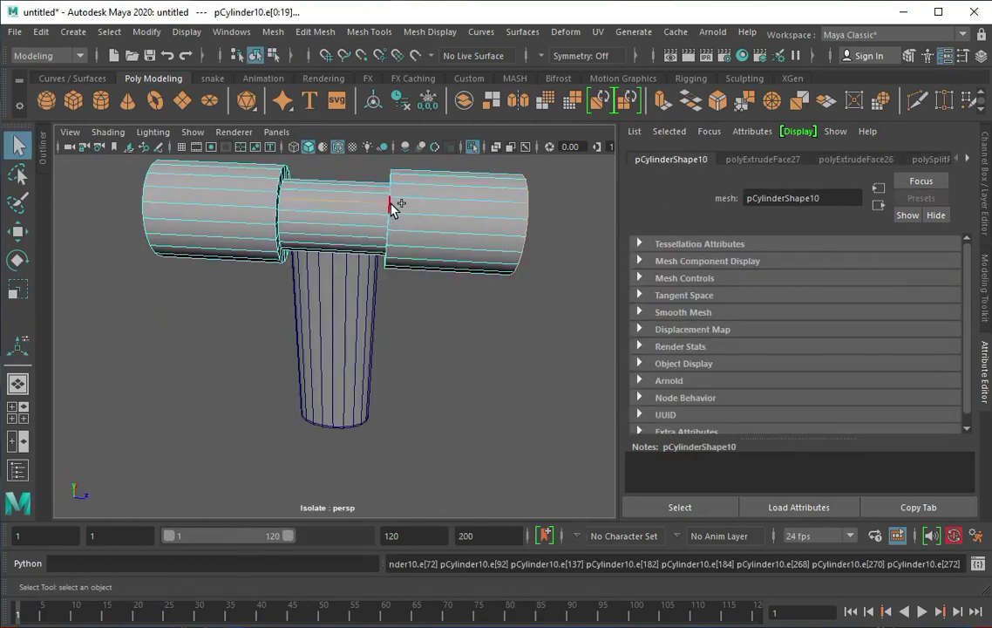
{"action": "key", "text": "ctrl+b"}
{"action": "mouse_move", "coordinate": [348, 211]}
{"action": "left_mouse_down", "text": "alt"}
{"action": "mouse_move", "coordinate": [128, 180]}
{"action": "mouse_move", "coordinate": [440, 312]}
{"action": "mouse_move", "coordinate": [427, 221]}
{"action": "left_mouse_up", "text": "alt"}
Make the stem thinner and taller, combine it with the crossbar, and shrink the key to fit the clock.
{"action": "key", "text": "F8"}
{"action": "left_click", "coordinate": [431, 277]}
{"action": "left_click", "coordinate": [427, 222]}
{"action": "left_click", "coordinate": [422, 303]}
{"action": "key", "text": "r"}
{"action": "mouse_move", "coordinate": [492, 349]}
{"action": "left_mouse_down", "text": "alt"}
{"action": "mouse_move", "coordinate": [312, 310]}
{"action": "mouse_move", "coordinate": [329, 290]}
{"action": "mouse_move", "coordinate": [251, 292]}
{"action": "mouse_move", "coordinate": [288, 261]}
{"action": "left_mouse_up", "text": "alt"}
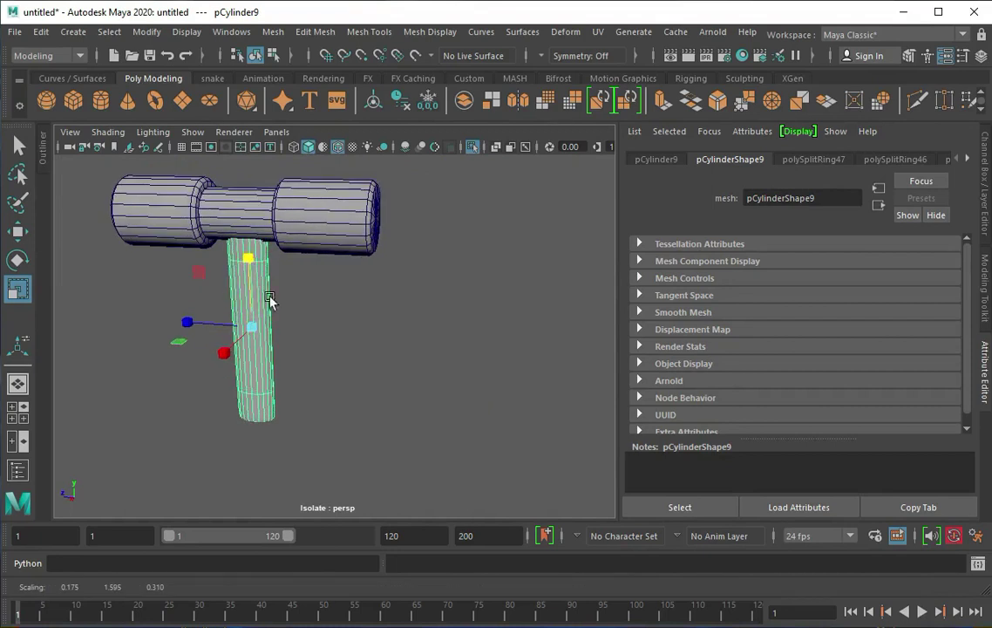
{"action": "left_click", "coordinate": [310, 222], "text": "shift"}
{"action": "right_click_drag", "start_coordinate": [309, 222], "coordinate": [344, 268], "text": "shift"}
{"action": "key", "text": "ctrl+1"}
{"action": "mouse_move", "coordinate": [282, 320]}
{"action": "left_mouse_down", "text": "alt"}
{"action": "mouse_move", "coordinate": [266, 288]}
{"action": "mouse_move", "coordinate": [277, 287]}
{"action": "left_mouse_up", "text": "alt"}
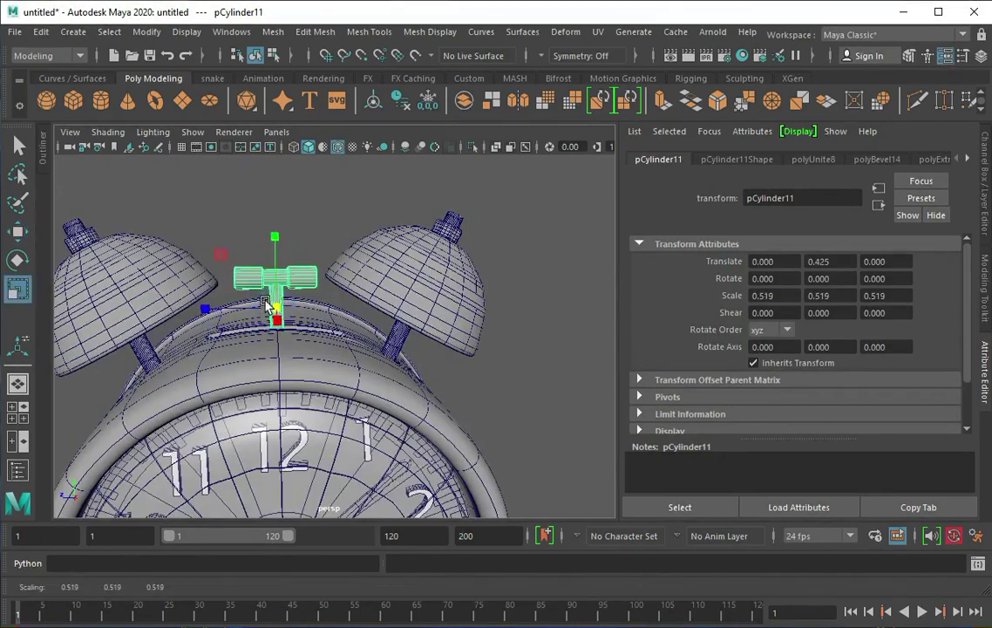
Move the left and right bells outward, away from the winding key.
{"action": "key", "text": "w"}
{"action": "left_click", "coordinate": [104, 259]}
{"action": "left_click_drag", "start_coordinate": [104, 259], "coordinate": [140, 310]}
{"action": "left_click", "coordinate": [394, 294]}
{"action": "left_click_drag", "start_coordinate": [394, 295], "coordinate": [386, 303]}
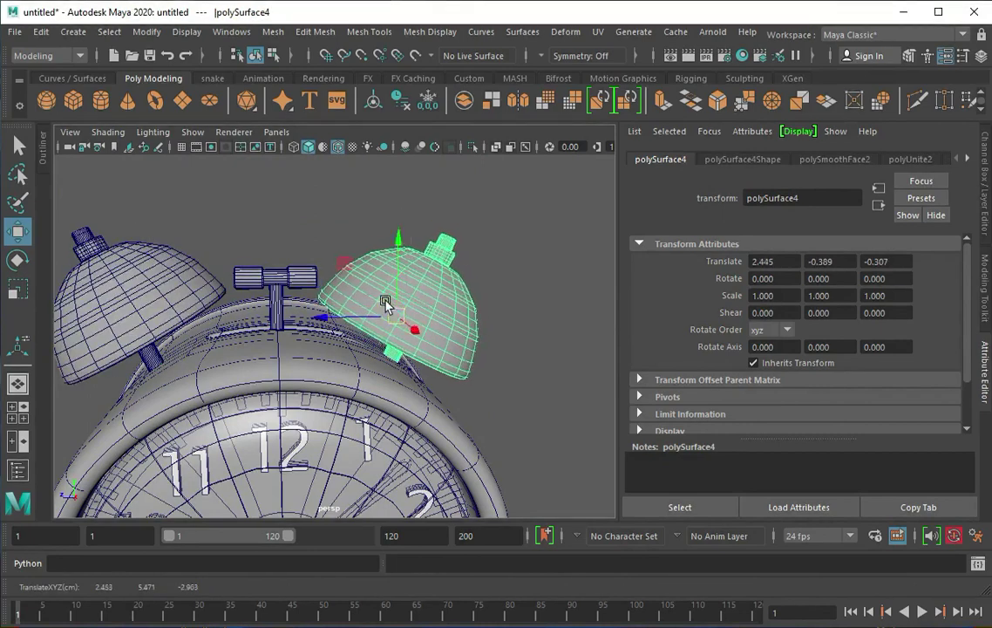
{"action": "scroll", "coordinate": [262, 296], "scroll_direction": "down", "scroll_amount": 5}
{"action": "left_click", "coordinate": [165, 288]}
{"action": "scroll", "coordinate": [354, 327], "scroll_direction": "down", "scroll_amount": 5}
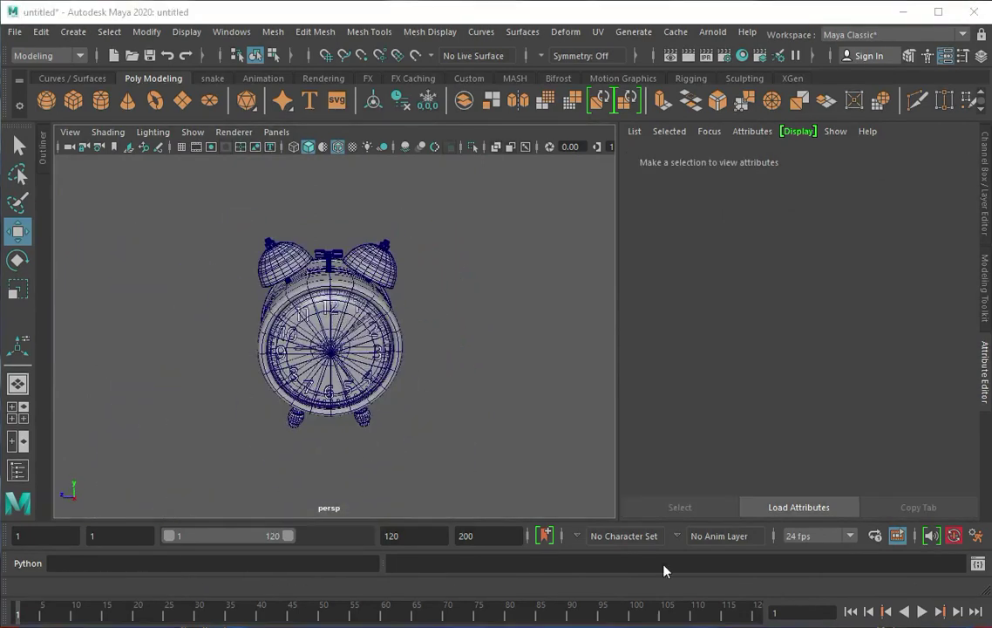
{"action": "scroll", "coordinate": [343, 454], "scroll_direction": "up", "scroll_amount": 3}
{"action": "left_click", "coordinate": [443, 339]}
{"action": "scroll", "coordinate": [349, 348], "scroll_direction": "up", "scroll_amount": 2}
{"action": "left_click", "coordinate": [235, 264]}
{"action": "left_click_drag", "start_coordinate": [236, 265], "coordinate": [243, 273]}
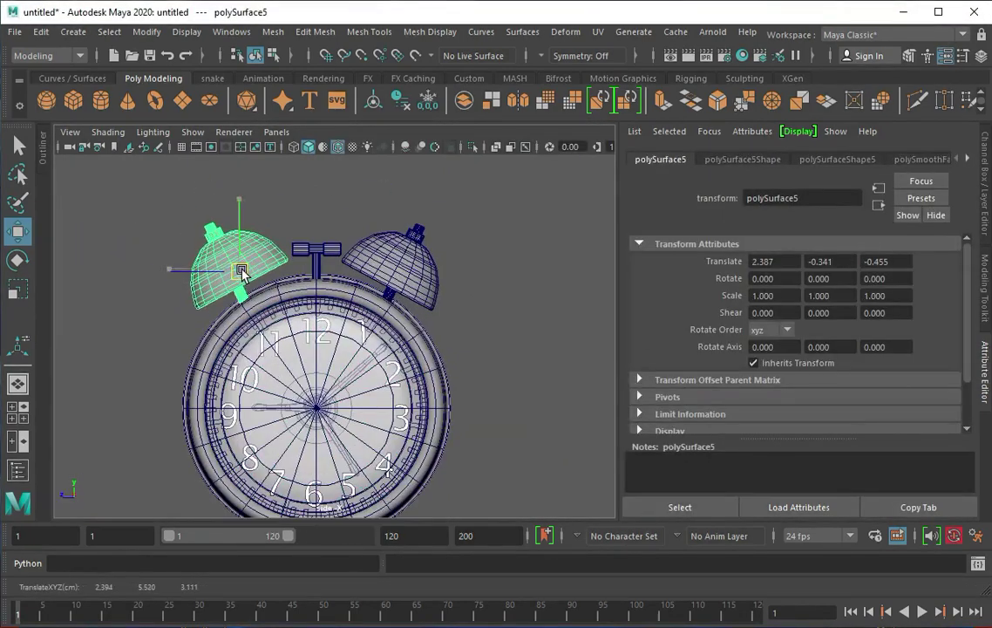
{"action": "left_click", "coordinate": [546, 361]}
Return to a single view facing the clock and select the clock face.
{"action": "key", "text": "space"}
{"action": "key", "text": "space"}
{"action": "left_click_drag", "start_coordinate": [576, 254], "coordinate": [449, 250], "text": "alt"}
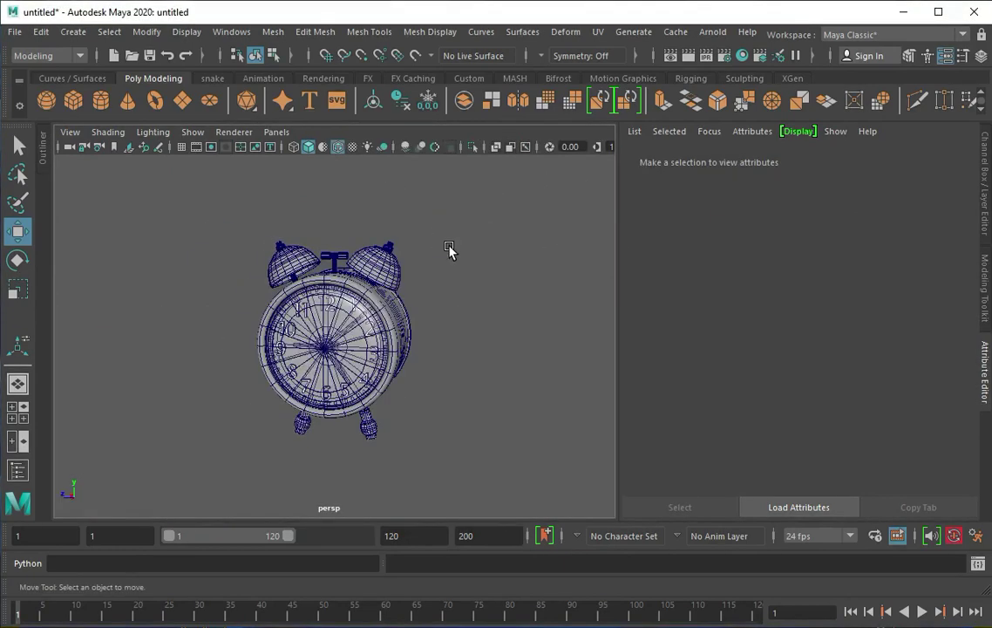
{"action": "scroll", "coordinate": [262, 331], "scroll_direction": "down", "scroll_amount": 2}
{"action": "left_click", "coordinate": [262, 288]}
{"action": "scroll", "coordinate": [324, 289], "scroll_direction": "up", "scroll_amount": 4}
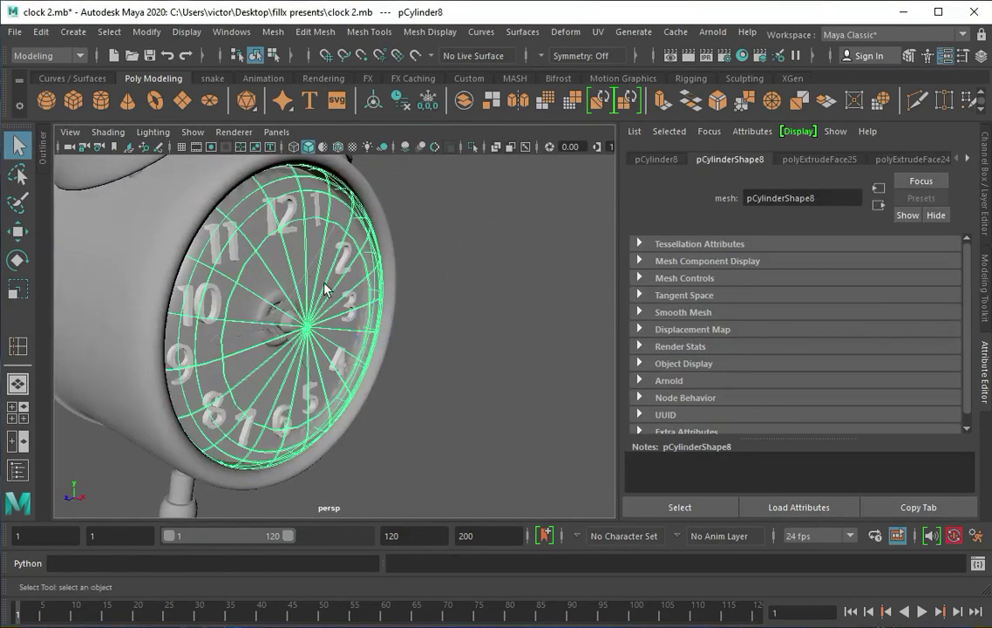
Isolate and frame the clock body to work on its face.
{"action": "key", "text": "w"}
{"action": "left_click_drag", "start_coordinate": [306, 308], "coordinate": [270, 306], "text": "alt"}
{"action": "scroll", "coordinate": [361, 254], "scroll_direction": "down", "scroll_amount": 3}
{"action": "left_click", "coordinate": [431, 259]}
{"action": "scroll", "coordinate": [360, 321], "scroll_direction": "up", "scroll_amount": 5}
{"action": "left_click_drag", "start_coordinate": [360, 321], "coordinate": [314, 319], "text": "alt"}
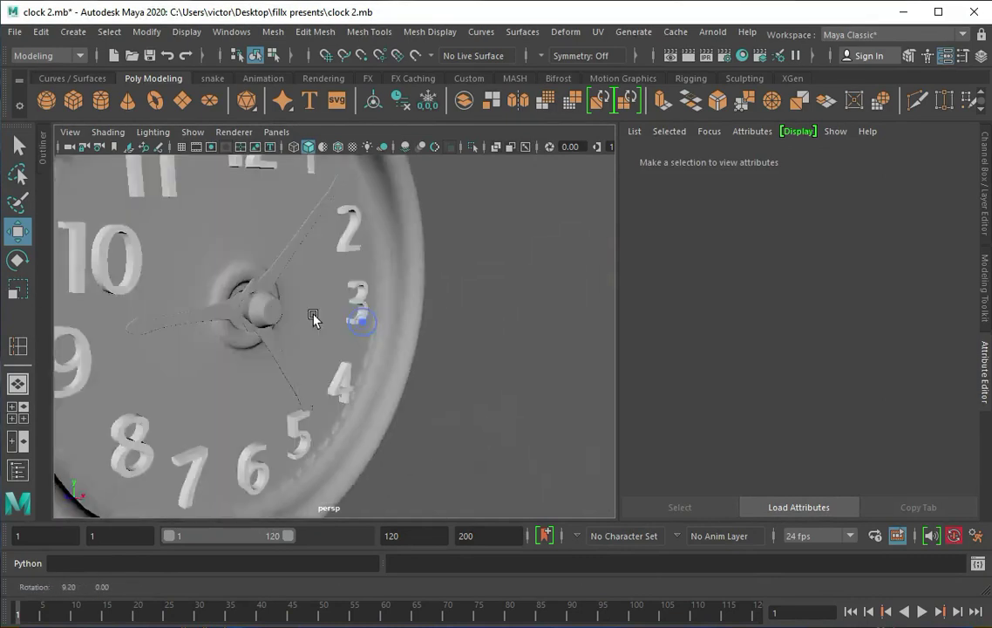
{"action": "left_click", "coordinate": [314, 319]}
{"action": "key", "text": "ctrl+1"}
{"action": "key", "text": "f"}
Select the centre faces of the clock face.
{"action": "right_click_drag", "start_coordinate": [287, 316], "coordinate": [205, 262]}
{"action": "scroll", "coordinate": [347, 276], "scroll_direction": "up", "scroll_amount": 3}
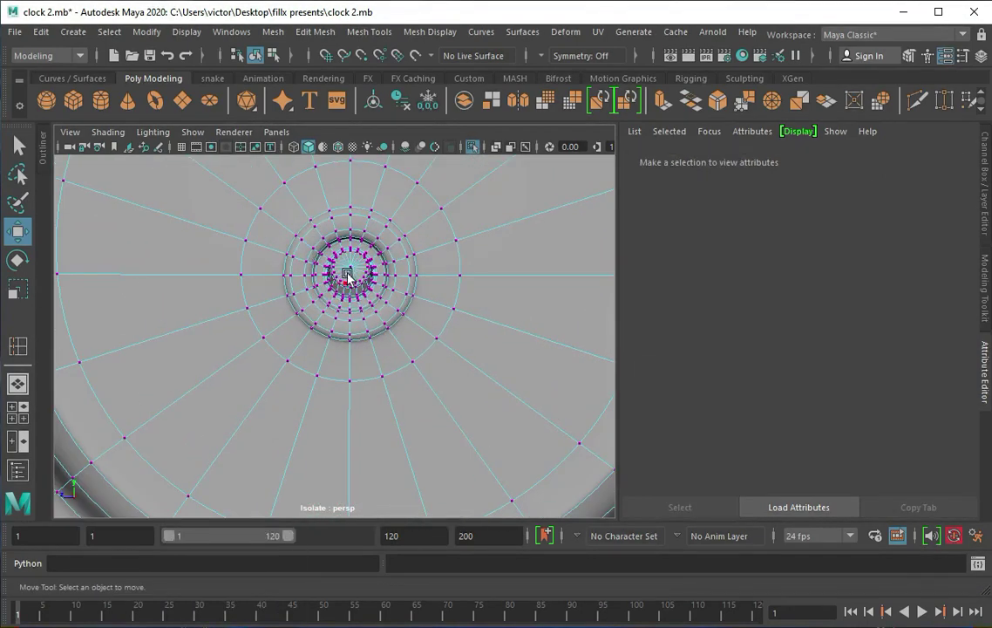
{"action": "left_click", "coordinate": [347, 275]}
{"action": "key", "text": "q"}
{"action": "right_click_drag", "start_coordinate": [347, 276], "coordinate": [340, 302], "text": "ctrl"}
{"action": "scroll", "coordinate": [377, 255], "scroll_direction": "down", "scroll_amount": 4}
{"action": "left_click_drag", "start_coordinate": [376, 256], "coordinate": [400, 257], "text": "alt"}
Grow the selection across the whole clock face and assign it a new aiStandardSurface material.
{"action": "key", "text": "shift+period"}
{"action": "left_click", "coordinate": [384, 221]}
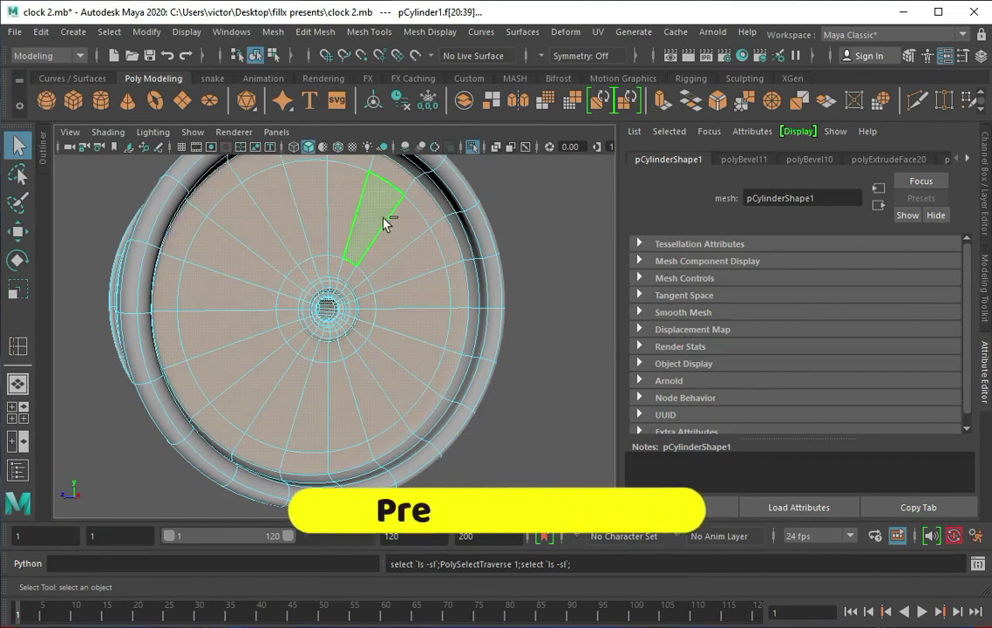
{"action": "key", "text": "shift+period"}
{"action": "key", "text": "shift+period"}
{"action": "key", "text": "shift+period"}
{"action": "mouse_move", "coordinate": [176, 237]}
{"action": "left_mouse_down", "text": "alt"}
{"action": "mouse_move", "coordinate": [276, 326]}
{"action": "mouse_move", "coordinate": [290, 258]}
{"action": "left_mouse_up", "text": "alt"}
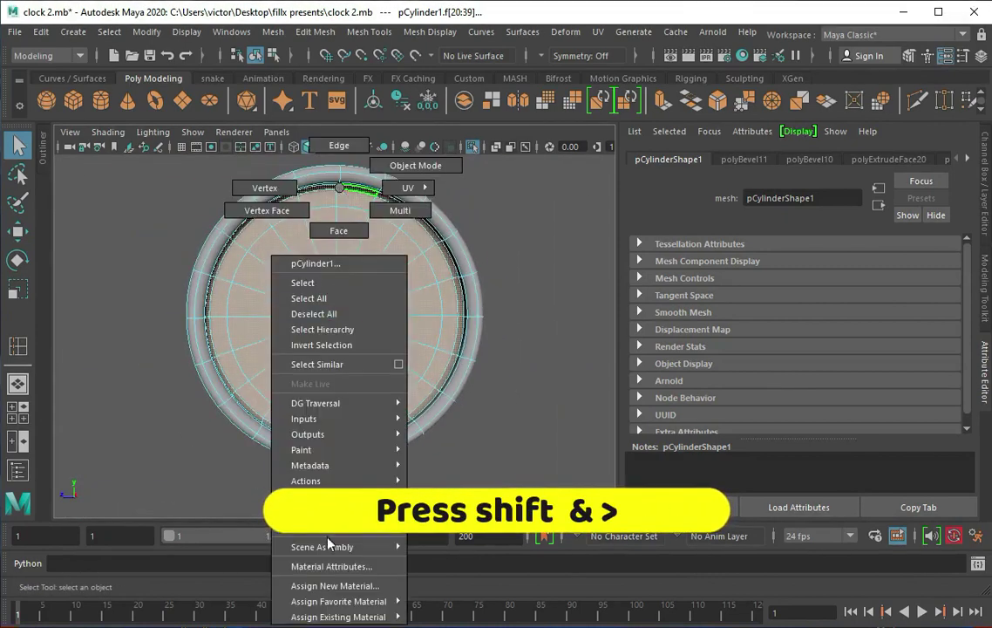
{"action": "right_click_drag", "start_coordinate": [339, 188], "coordinate": [354, 583]}
{"action": "scroll", "coordinate": [806, 357], "scroll_direction": "down", "scroll_amount": 2}
{"action": "scroll", "coordinate": [723, 314], "scroll_direction": "down", "scroll_amount": 2}
Select the remaining outer body faces and give them a red aiStandardSurface2 material.
{"action": "left_click_drag", "start_coordinate": [231, 286], "coordinate": [351, 178], "text": "alt"}
{"action": "right_click_drag", "start_coordinate": [351, 177], "coordinate": [355, 278]}
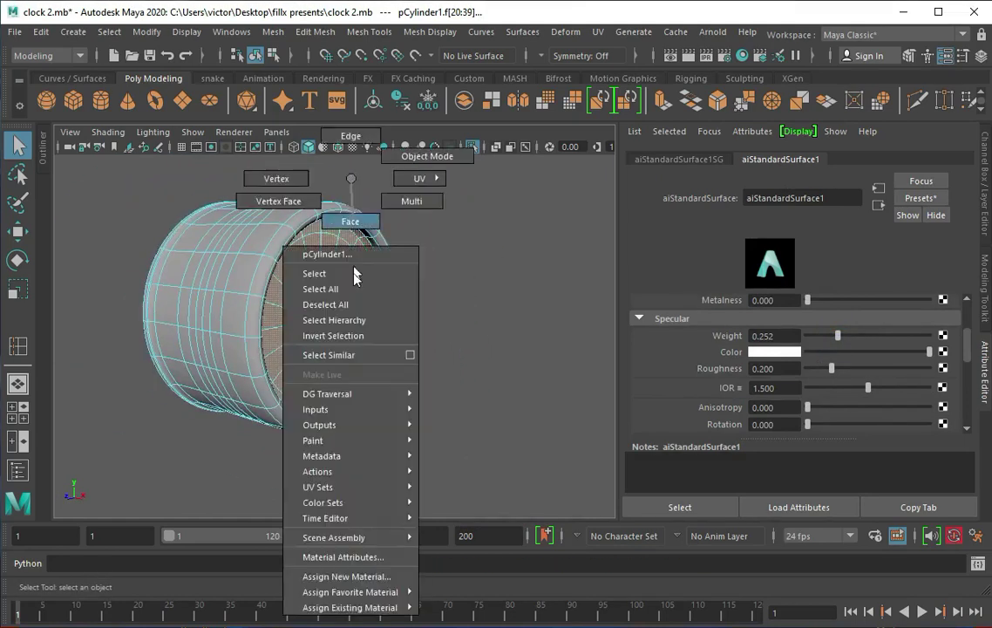
{"action": "left_click", "coordinate": [355, 334]}
{"action": "mouse_move", "coordinate": [232, 310]}
{"action": "left_mouse_down", "text": "alt"}
{"action": "mouse_move", "coordinate": [295, 279]}
{"action": "mouse_move", "coordinate": [354, 266]}
{"action": "mouse_move", "coordinate": [419, 171]}
{"action": "left_mouse_up", "text": "alt"}
{"action": "right_click_drag", "start_coordinate": [419, 171], "coordinate": [410, 577]}
{"action": "left_click", "coordinate": [476, 215]}
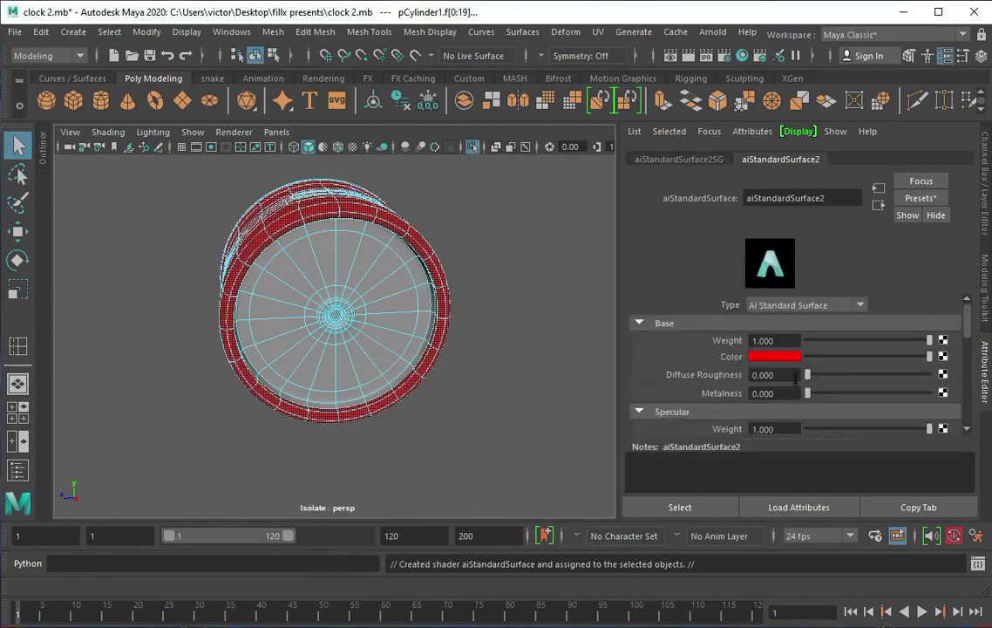
Clear the selection, show the whole clock again, and bring up the scene hierarchy list.
{"action": "scroll", "coordinate": [836, 384], "scroll_direction": "down", "scroll_amount": 3}
{"action": "left_click", "coordinate": [469, 233]}
{"action": "key", "text": "ctrl+1"}
{"action": "mouse_move", "coordinate": [482, 289]}
{"action": "left_mouse_down", "text": "alt"}
{"action": "mouse_move", "coordinate": [321, 299]}
{"action": "mouse_move", "coordinate": [140, 249]}
{"action": "left_mouse_up", "text": "alt"}
{"action": "left_click", "coordinate": [139, 249]}
Select the numbers group and assign the numerals a new Arnold surface material.
{"action": "left_click", "coordinate": [135, 382]}
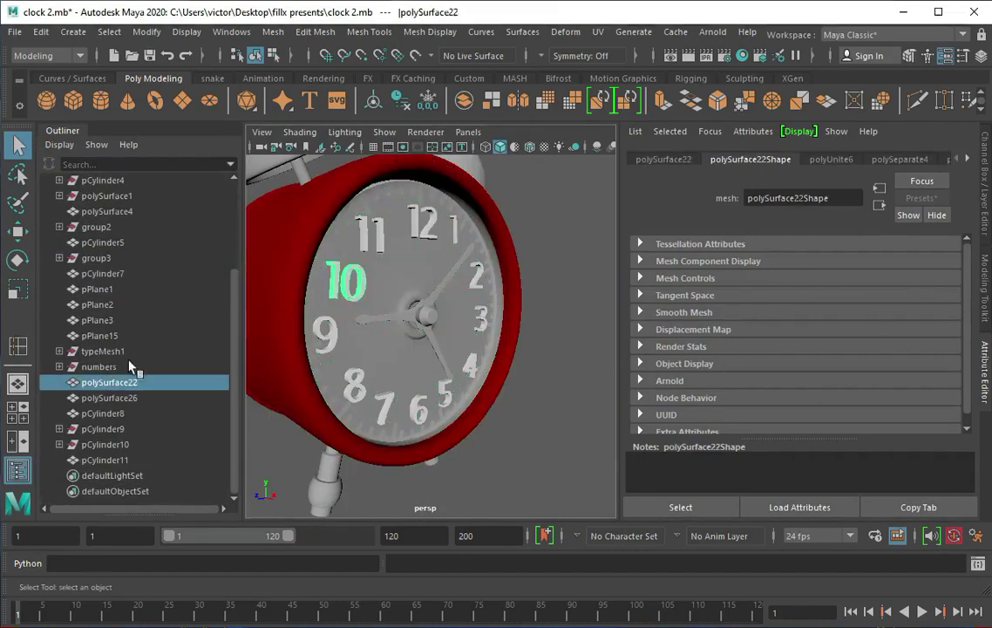
{"action": "left_click", "coordinate": [149, 366]}
{"action": "left_click_drag", "start_coordinate": [288, 348], "coordinate": [332, 310], "text": "alt"}
{"action": "left_click", "coordinate": [327, 286]}
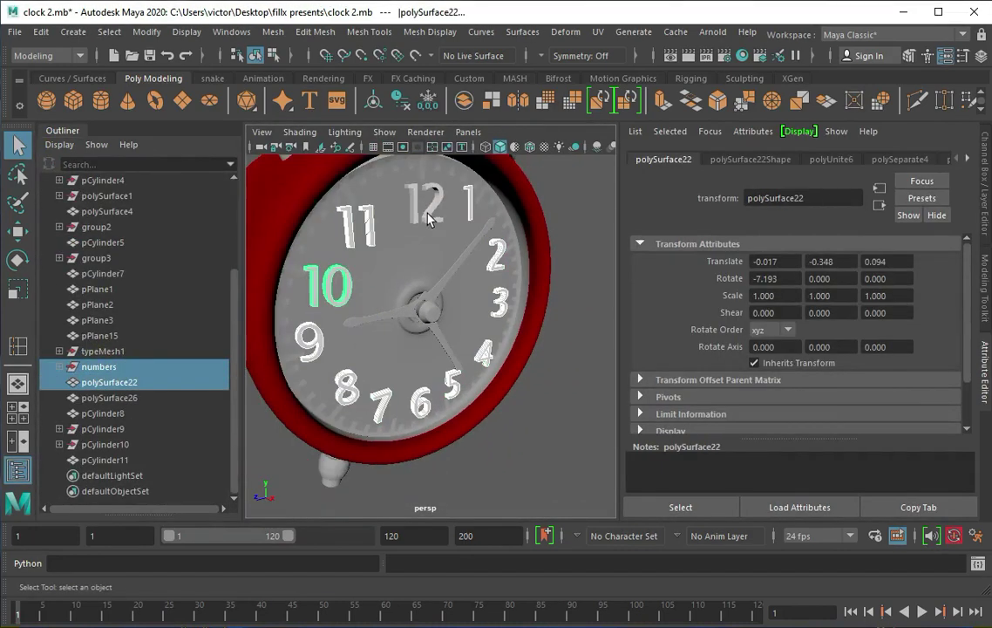
{"action": "scroll", "coordinate": [351, 234], "scroll_direction": "up", "scroll_amount": 3}
{"action": "left_click_drag", "start_coordinate": [394, 288], "coordinate": [372, 221], "text": "alt"}
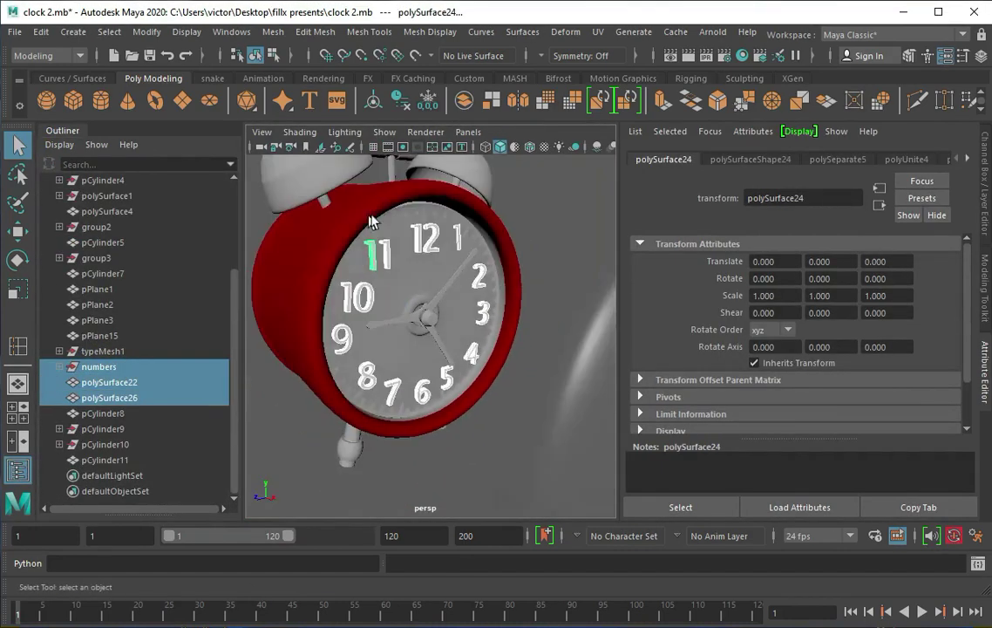
{"action": "right_click_drag", "start_coordinate": [365, 283], "coordinate": [349, 616]}
{"action": "left_click", "coordinate": [366, 325]}
Adjust the numerals' material base weight in the Attribute Editor.
{"action": "left_click", "coordinate": [500, 503]}
{"action": "left_click", "coordinate": [774, 357]}
{"action": "left_click", "coordinate": [922, 340]}
{"action": "left_click_drag", "start_coordinate": [922, 340], "coordinate": [933, 339]}
{"action": "scroll", "coordinate": [842, 372], "scroll_direction": "down", "scroll_amount": 1}
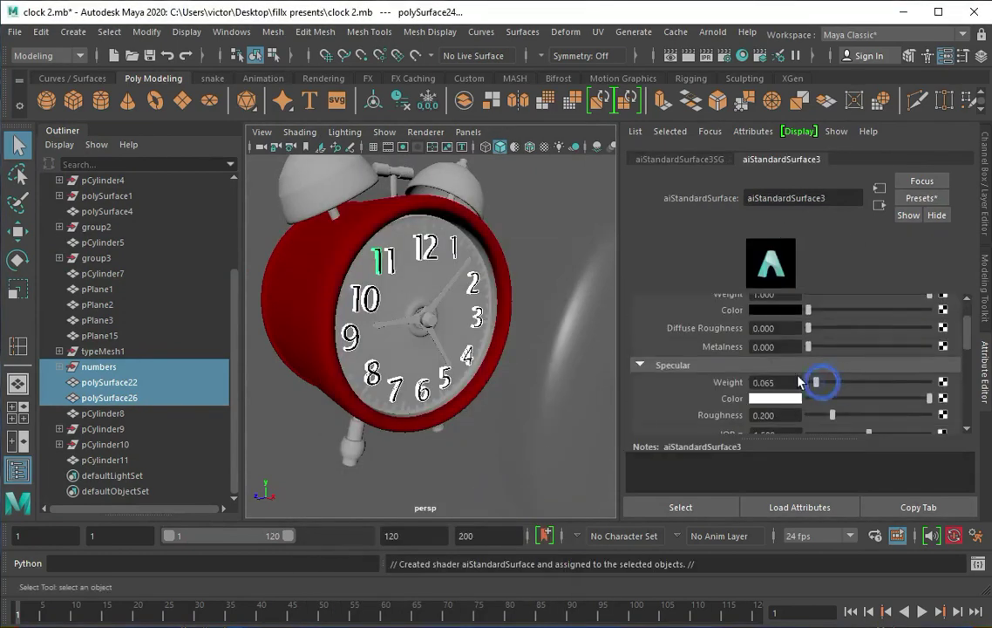
{"action": "scroll", "coordinate": [345, 267], "scroll_direction": "up", "scroll_amount": 4}
{"action": "scroll", "coordinate": [345, 268], "scroll_direction": "up", "scroll_amount": 2}
Select the three clock hands and bring up their context options.
{"action": "left_click_drag", "start_coordinate": [429, 331], "coordinate": [514, 299]}
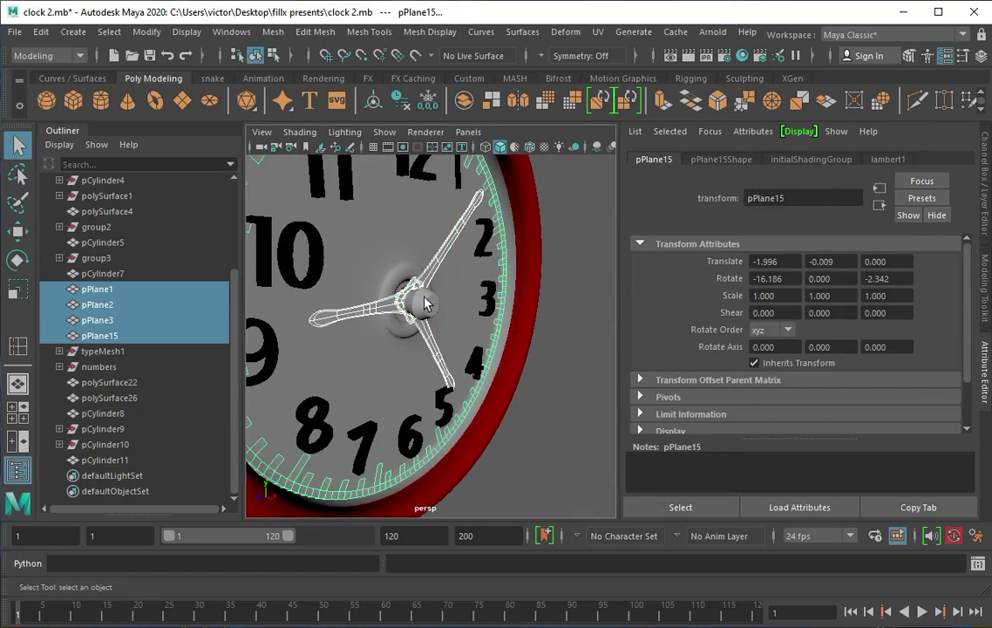
{"action": "scroll", "coordinate": [425, 302], "scroll_direction": "down", "scroll_amount": 2}
{"action": "right_click_drag", "start_coordinate": [428, 238], "coordinate": [432, 556]}
{"action": "left_click_drag", "start_coordinate": [354, 399], "coordinate": [392, 271], "text": "alt"}
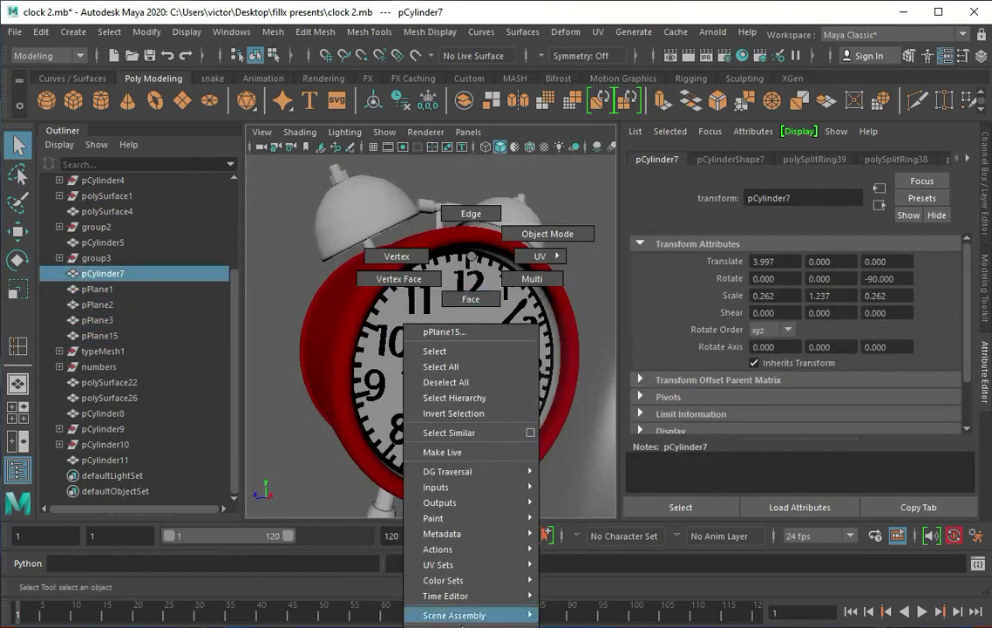
Give the bells and legs a new aiStandardSurface material using the Chrome preset.
{"action": "left_click", "coordinate": [372, 263]}
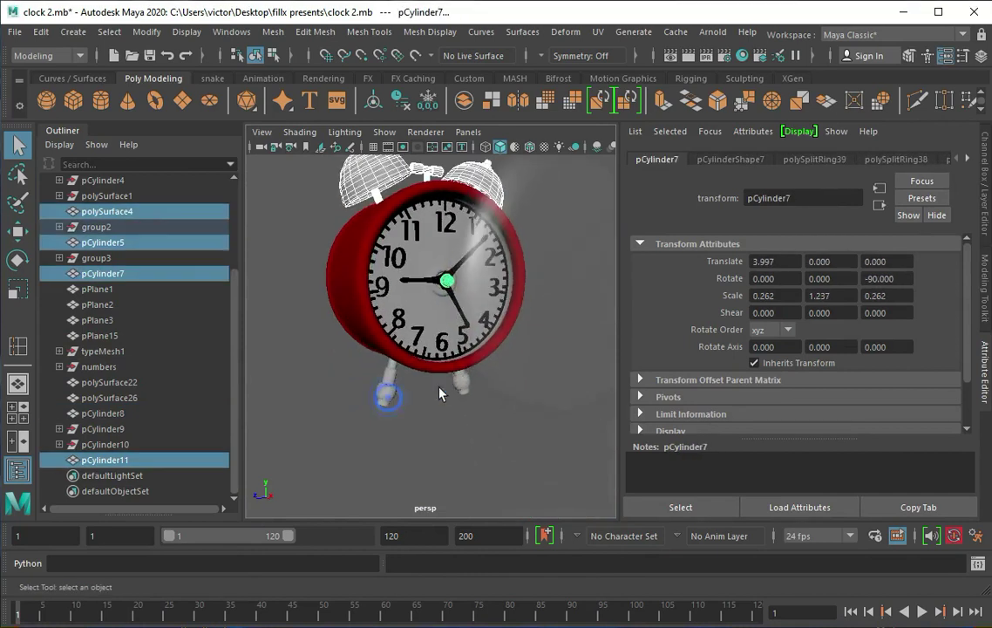
{"action": "left_click_drag", "start_coordinate": [439, 392], "coordinate": [383, 394], "text": "alt"}
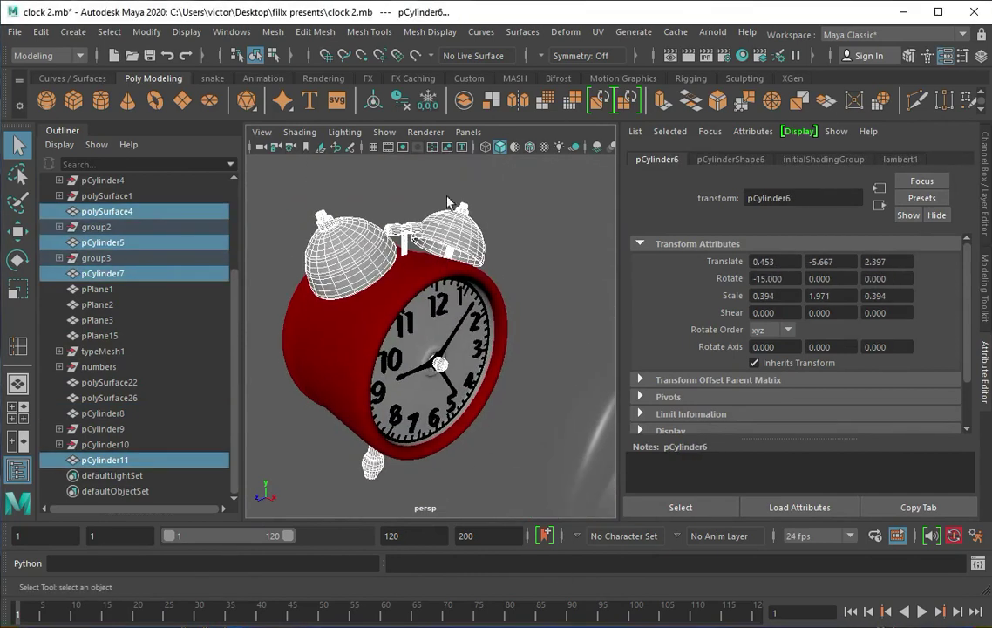
{"action": "right_click_drag", "start_coordinate": [428, 268], "coordinate": [445, 575]}
{"action": "left_click", "coordinate": [506, 493]}
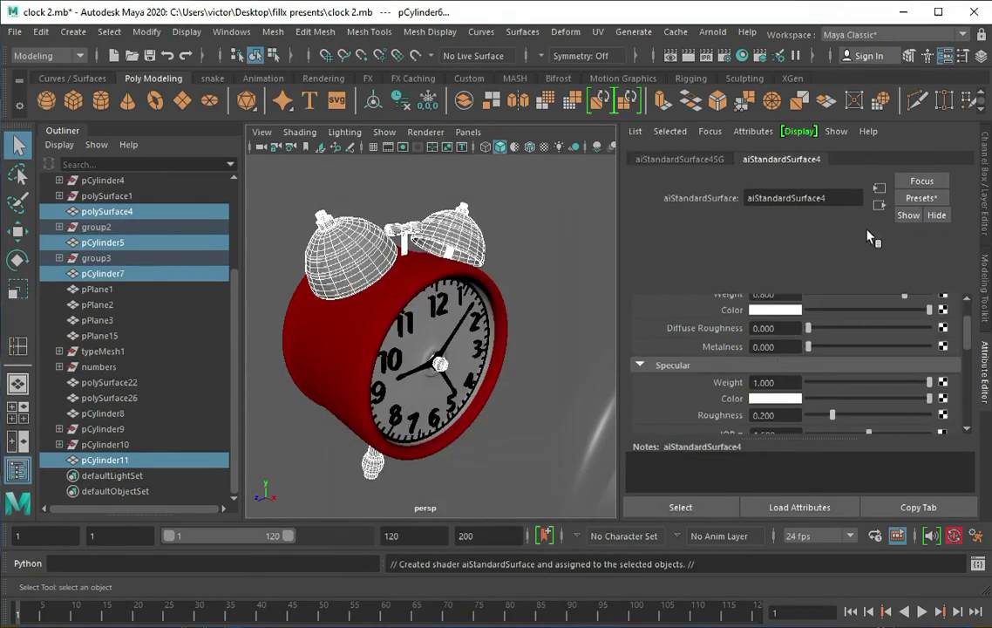
{"action": "left_click", "coordinate": [922, 198]}
{"action": "left_click", "coordinate": [675, 348]}
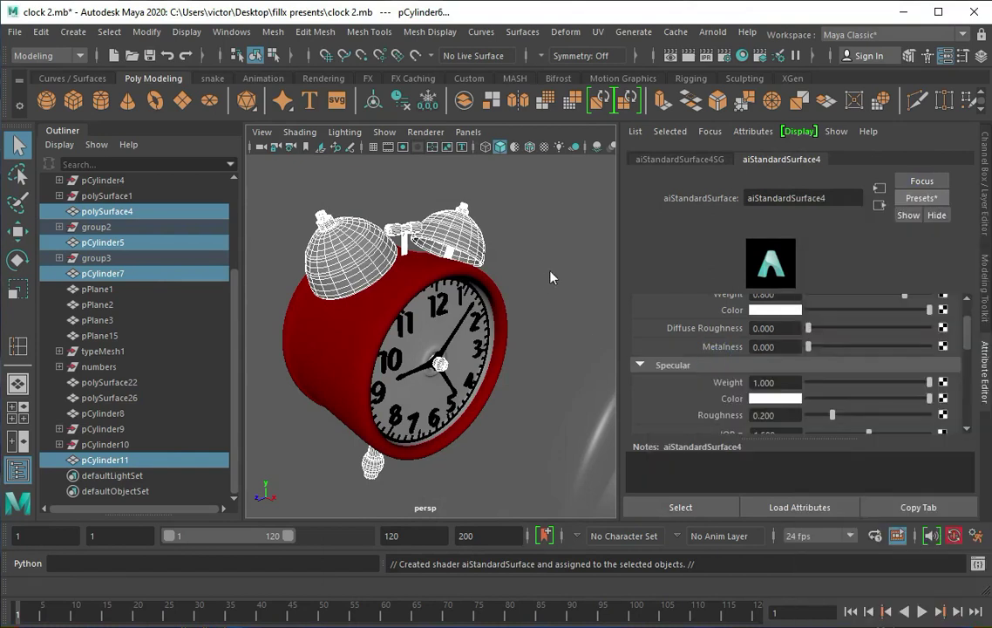
Select the glass cover and start editing its Translate X value.
{"action": "left_click", "coordinate": [558, 304]}
{"action": "left_click_drag", "start_coordinate": [559, 304], "coordinate": [483, 323], "text": "alt"}
{"action": "left_click", "coordinate": [567, 349]}
{"action": "left_click", "coordinate": [937, 175]}
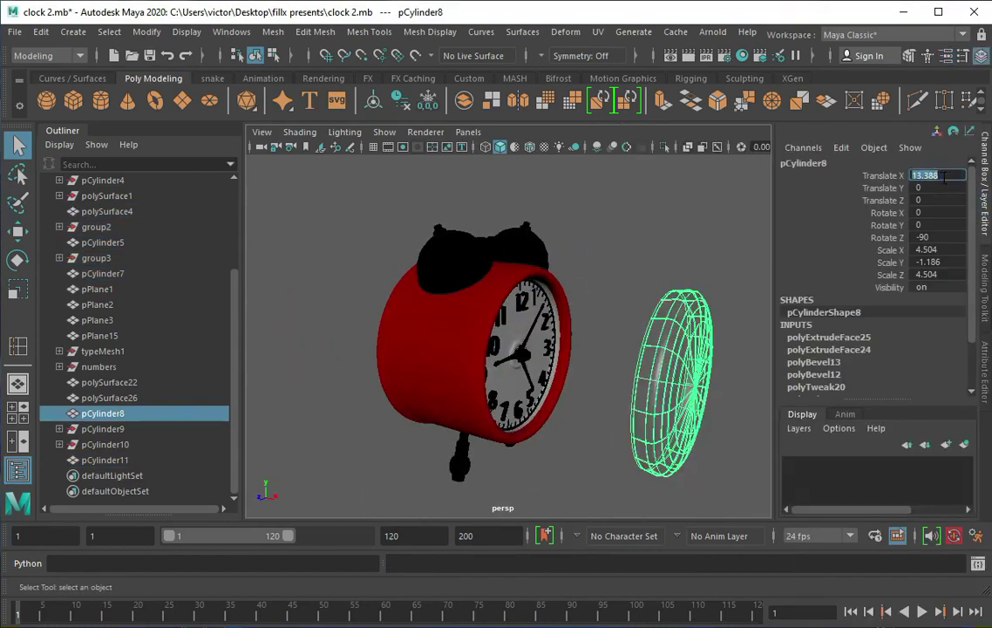
Move the glass cover pCylinder8 back onto the clock face at Translate X 4.639.
{"action": "mouse_move", "coordinate": [637, 342]}
{"action": "left_mouse_down"}
{"action": "mouse_move", "coordinate": [475, 332]}
{"action": "mouse_move", "coordinate": [523, 366]}
{"action": "left_mouse_up"}
{"action": "scroll", "coordinate": [476, 332], "scroll_direction": "up", "scroll_amount": 3}
{"action": "left_click", "coordinate": [514, 146]}
{"action": "left_click_drag", "start_coordinate": [565, 266], "coordinate": [487, 310], "text": "alt"}
{"action": "mouse_move", "coordinate": [562, 330]}
{"action": "left_mouse_down"}
{"action": "mouse_move", "coordinate": [573, 328]}
{"action": "mouse_move", "coordinate": [536, 337]}
{"action": "mouse_move", "coordinate": [509, 150]}
{"action": "left_mouse_up"}
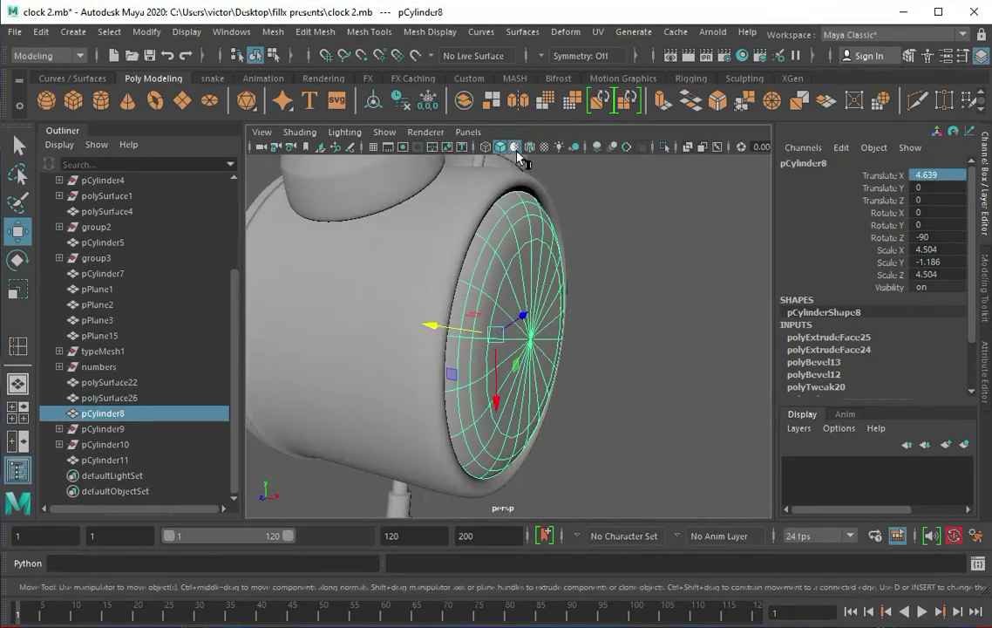
{"action": "left_click", "coordinate": [514, 147]}
{"action": "left_click_drag", "start_coordinate": [590, 266], "coordinate": [547, 295], "text": "alt"}
Shift the clock body's vertices slightly in the front view, then return to textured perspective.
{"action": "left_click", "coordinate": [547, 293]}
{"action": "key", "text": "space"}
{"action": "key", "text": "space"}
{"action": "key", "text": "f"}
{"action": "key", "text": "F9"}
{"action": "left_click_drag", "start_coordinate": [466, 528], "coordinate": [466, 523]}
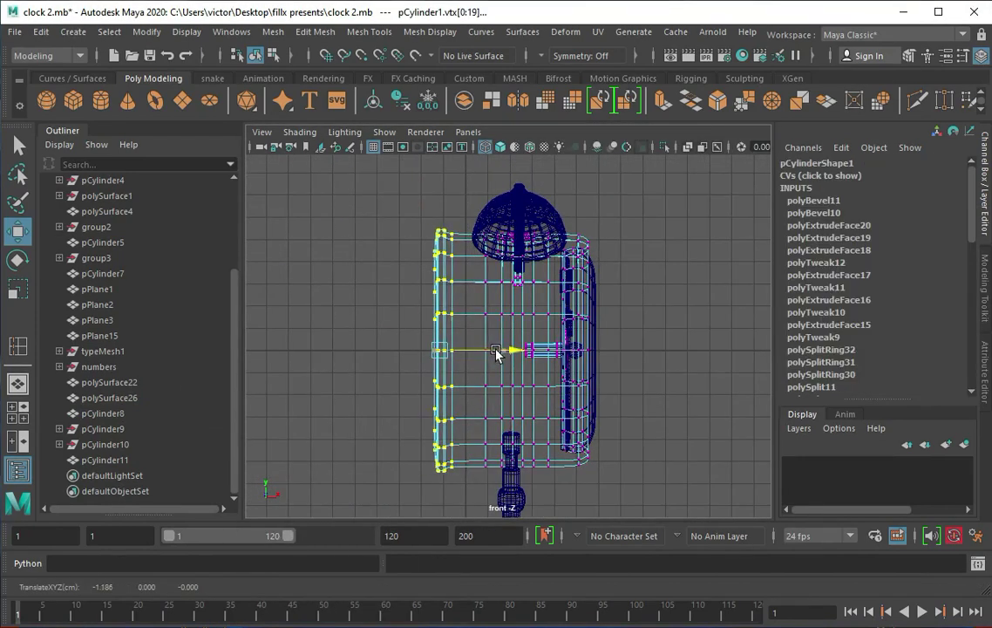
{"action": "key", "text": "F8"}
{"action": "key", "text": "space"}
{"action": "key", "text": "space"}
{"action": "key", "text": "6"}
Create a new polygon plane, pPlane16, for the backdrop.
{"action": "right_click_drag", "start_coordinate": [523, 331], "coordinate": [535, 297], "text": "alt"}
{"action": "mouse_move", "coordinate": [474, 277]}
{"action": "right_mouse_down", "text": "alt"}
{"action": "mouse_move", "coordinate": [436, 421]}
{"action": "mouse_move", "coordinate": [410, 354]}
{"action": "mouse_move", "coordinate": [418, 410]}
{"action": "right_mouse_up", "text": "alt"}
{"action": "key", "text": "ctrl+a"}
{"action": "left_click", "coordinate": [66, 126]}
{"action": "left_click", "coordinate": [365, 298]}
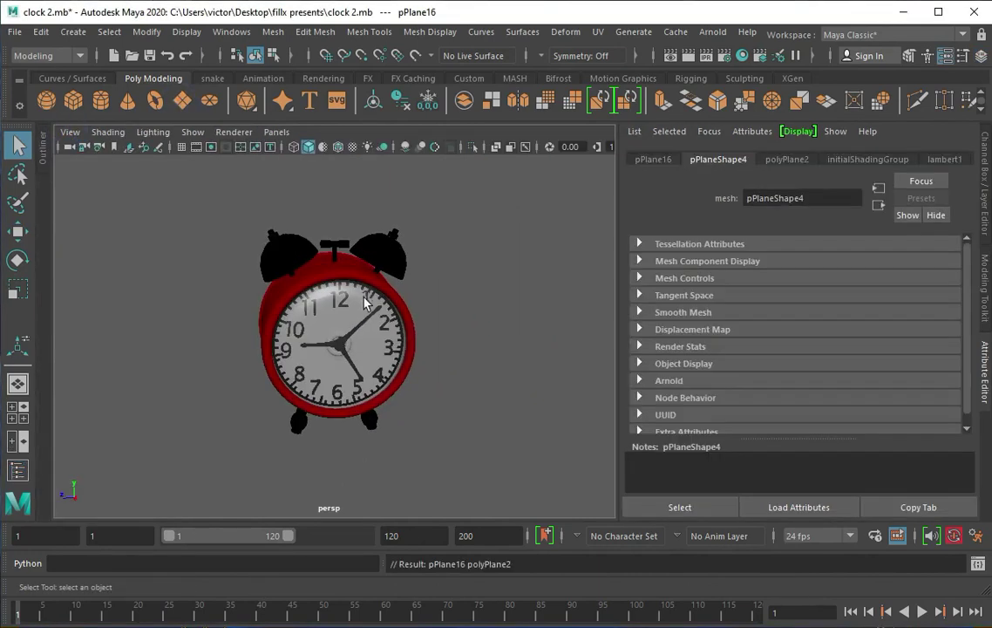
Frame the new plane and scale it up uniformly into a large floor.
{"action": "key", "text": "f"}
{"action": "key", "text": "w"}
{"action": "key", "text": "space"}
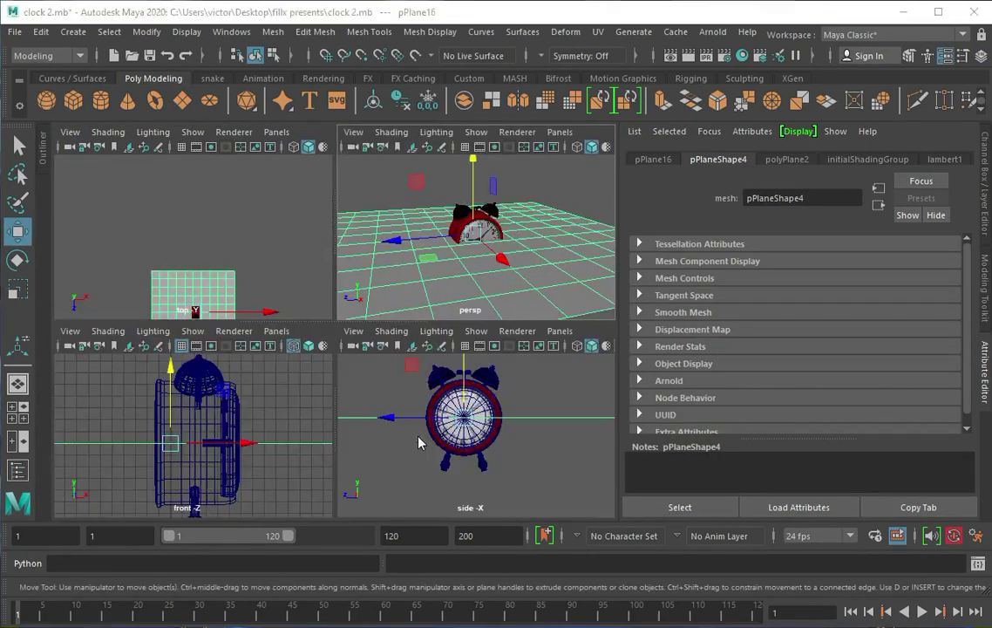
{"action": "key", "text": "space"}
{"action": "key", "text": "space"}
{"action": "key", "text": "space"}
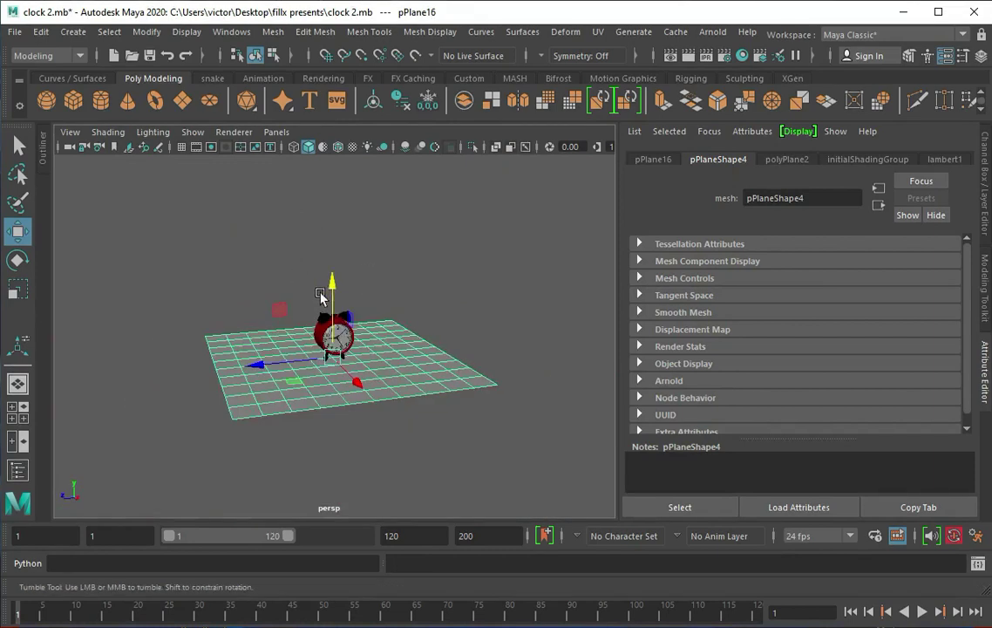
{"action": "key", "text": "f"}
{"action": "key", "text": "r"}
{"action": "middle_click_drag", "start_coordinate": [466, 241], "coordinate": [523, 235]}
{"action": "left_click", "coordinate": [781, 161]}
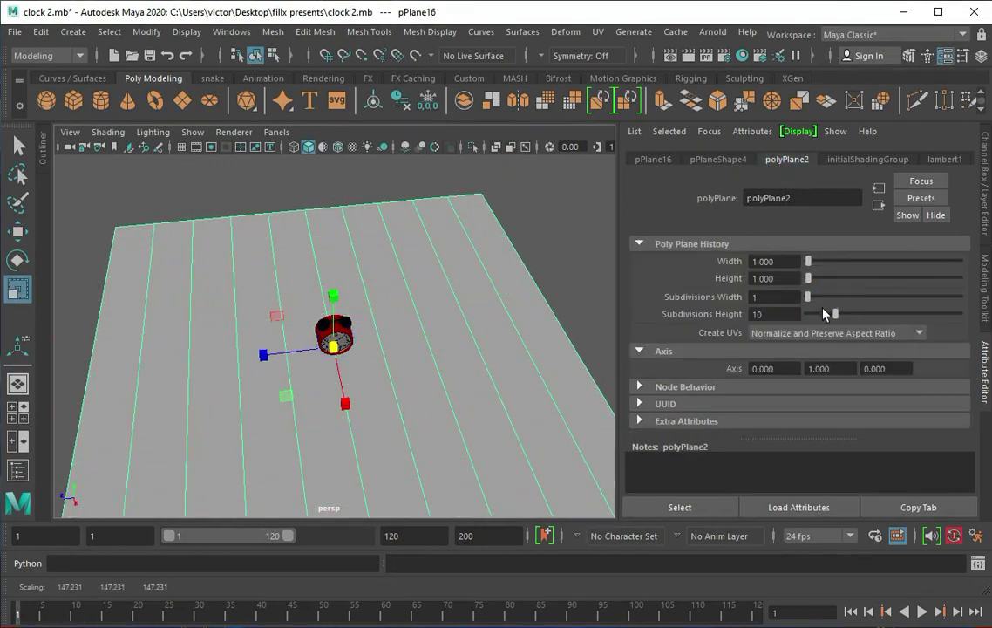
Extrude the floor's far edge upward into a back wall with Ctrl+E.
{"action": "key", "text": "F10"}
{"action": "key", "text": "ctrl+z"}
{"action": "key", "text": "ctrl+z"}
{"action": "key", "text": "F10"}
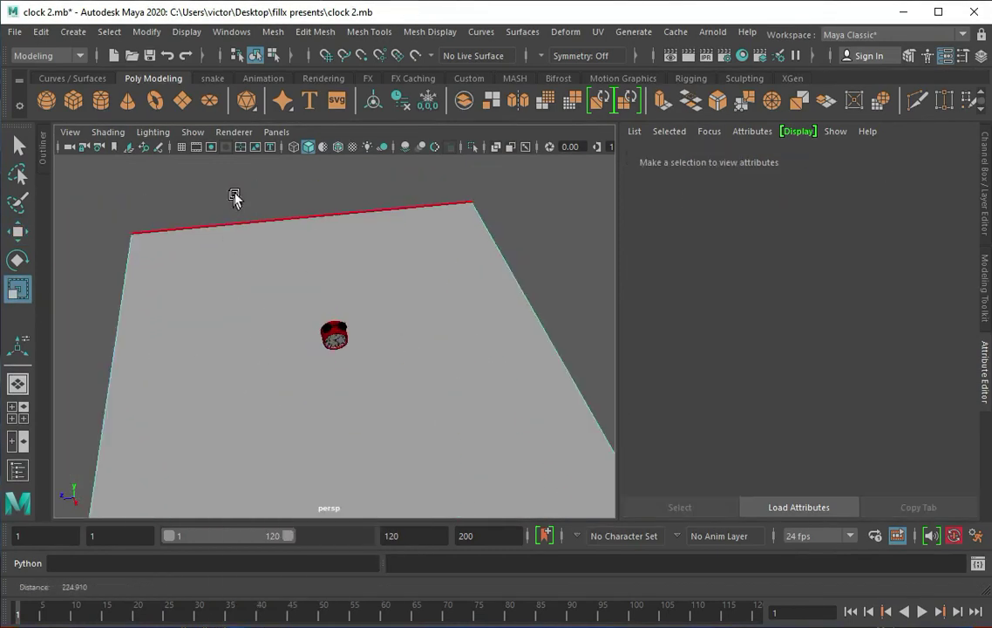
{"action": "left_click", "coordinate": [495, 283]}
{"action": "scroll", "coordinate": [495, 283], "scroll_direction": "down", "scroll_amount": 3}
{"action": "key", "text": "ctrl+e"}
{"action": "left_click_drag", "start_coordinate": [237, 217], "coordinate": [244, 254]}
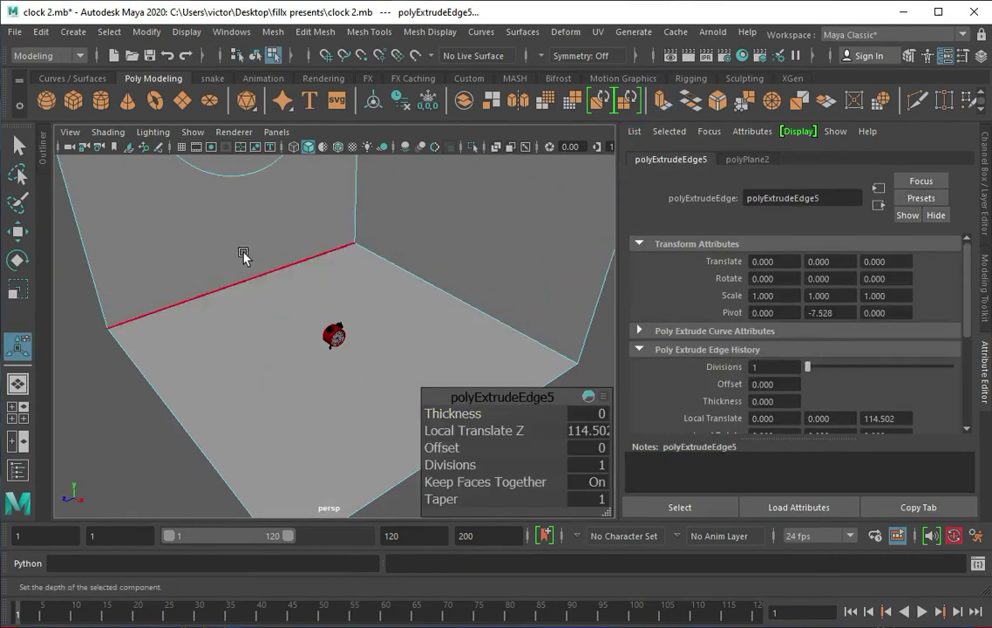
Bevel the corner where the floor meets the wall to about 0.077.
{"action": "left_click", "coordinate": [717, 102]}
{"action": "left_click_drag", "start_coordinate": [808, 293], "coordinate": [818, 293]}
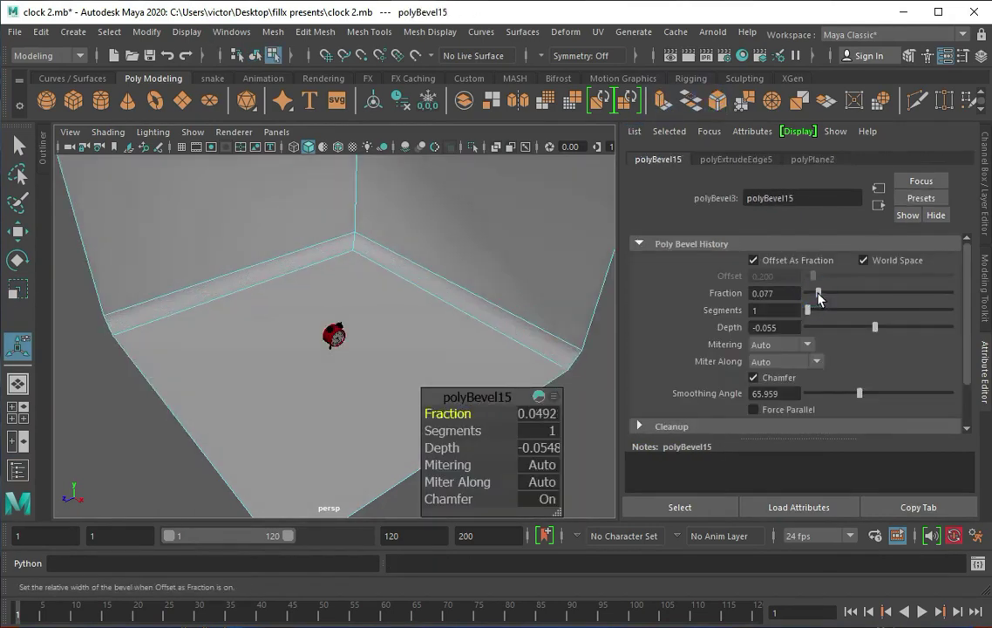
{"action": "right_click", "coordinate": [266, 279]}
{"action": "left_click", "coordinate": [270, 251]}
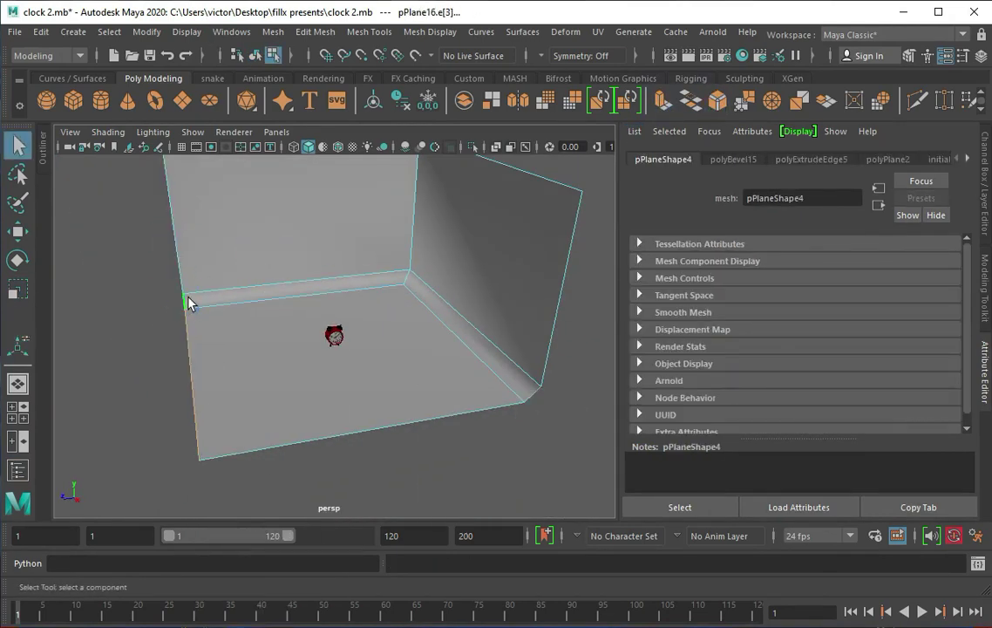
{"action": "key", "text": "ctrl+z"}
Assign a new aiStandardSurface material to the whole backdrop.
{"action": "left_click", "coordinate": [304, 261]}
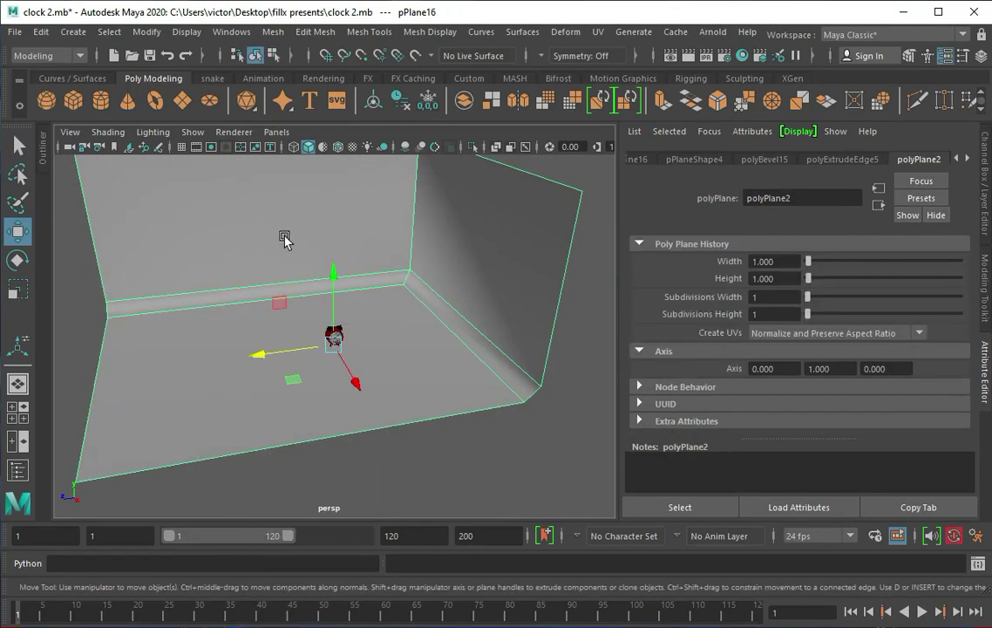
{"action": "left_click_drag", "start_coordinate": [284, 240], "coordinate": [280, 220], "text": "alt"}
{"action": "right_click", "coordinate": [280, 219]}
{"action": "left_click", "coordinate": [277, 613]}
{"action": "left_click", "coordinate": [361, 336]}
{"action": "left_click", "coordinate": [504, 507]}
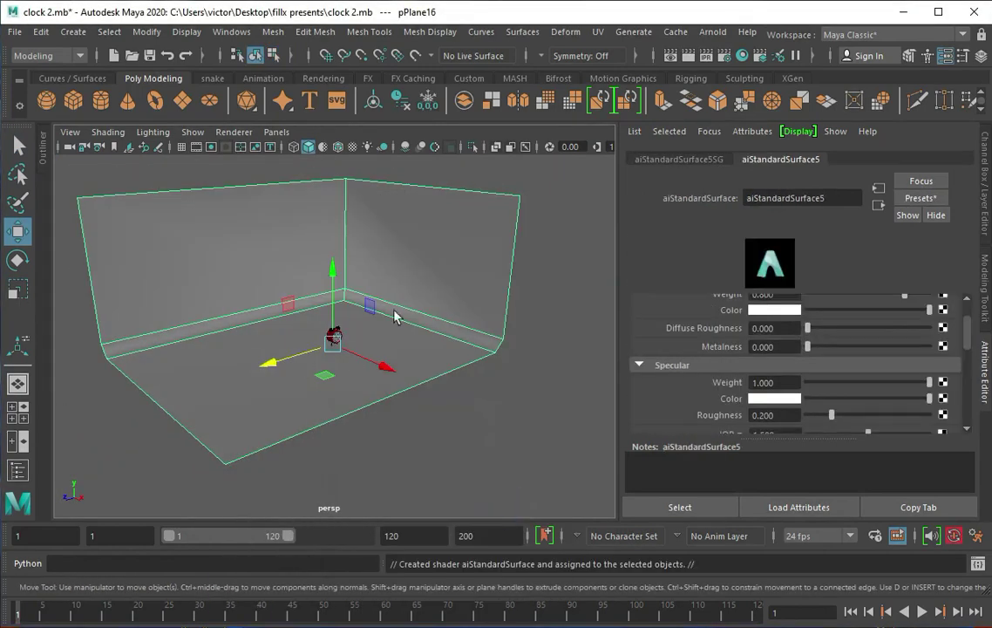
Add an Arnold area light, move it up and forward, and tint it purple.
{"action": "scroll", "coordinate": [394, 316], "scroll_direction": "up", "scroll_amount": 5}
{"action": "left_click", "coordinate": [314, 308]}
{"action": "left_click", "coordinate": [712, 31]}
{"action": "left_click", "coordinate": [589, 109]}
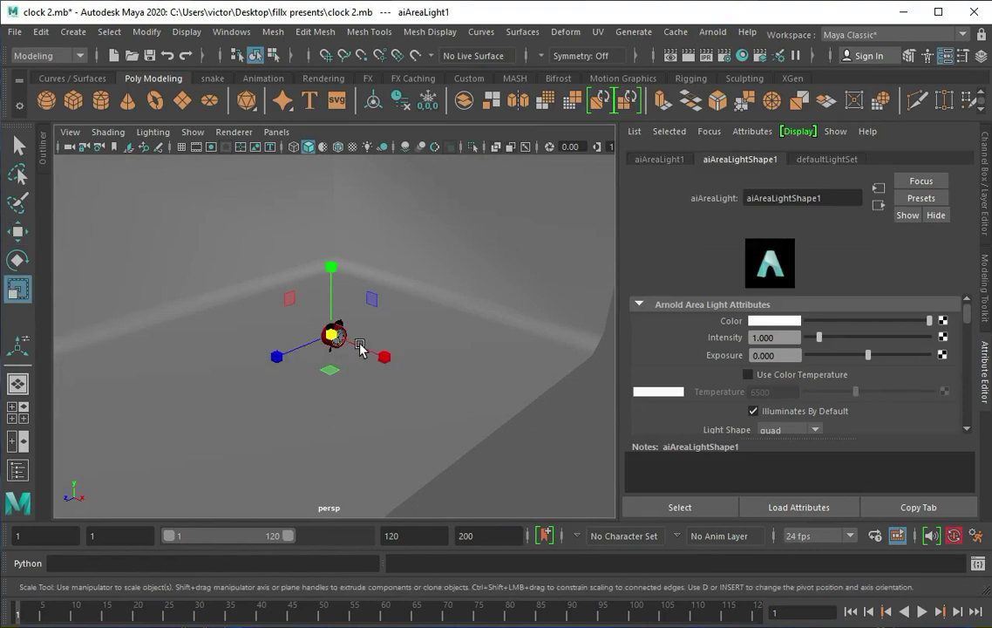
{"action": "key", "text": "w"}
{"action": "mouse_move", "coordinate": [574, 351]}
{"action": "left_mouse_down", "text": "alt"}
{"action": "mouse_move", "coordinate": [392, 331]}
{"action": "mouse_move", "coordinate": [332, 261]}
{"action": "mouse_move", "coordinate": [185, 268]}
{"action": "mouse_move", "coordinate": [152, 297]}
{"action": "left_mouse_up", "text": "alt"}
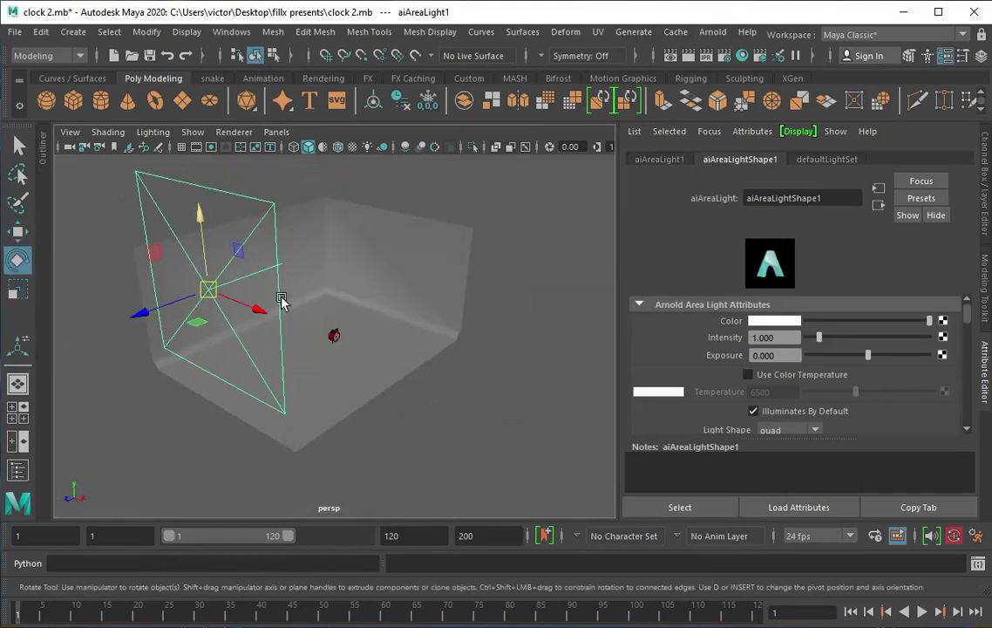
{"action": "key", "text": "space"}
{"action": "key", "text": "space"}
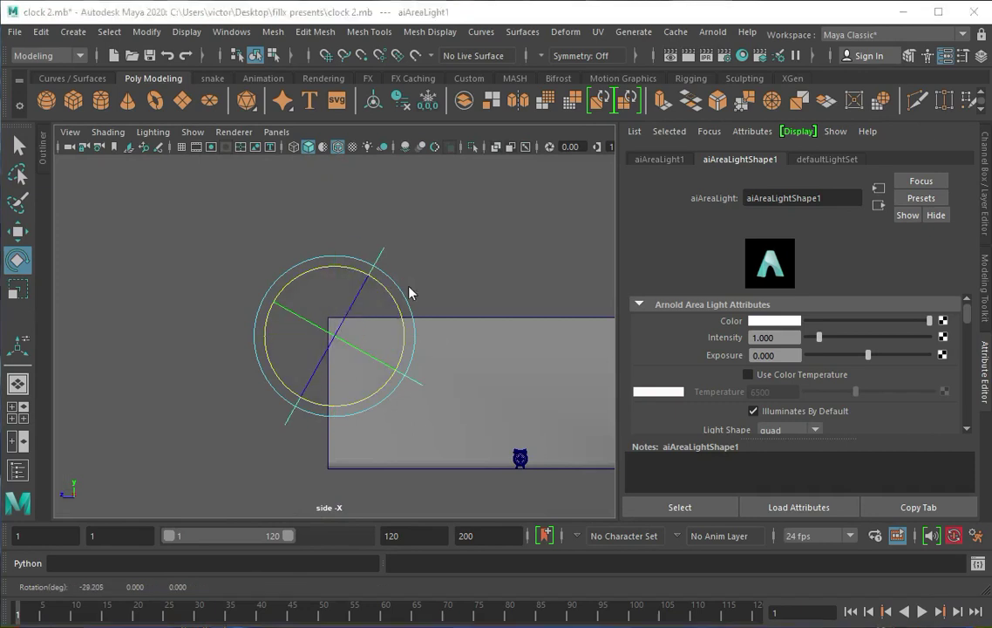
{"action": "key", "text": "space"}
{"action": "key", "text": "space"}
{"action": "left_click", "coordinate": [774, 320]}
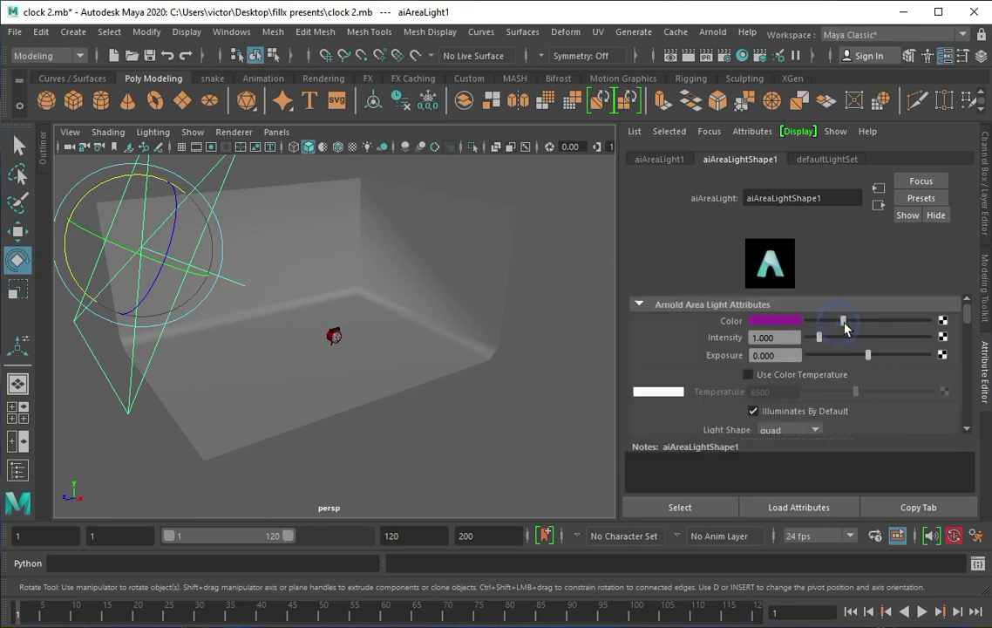
{"action": "scroll", "coordinate": [768, 394], "scroll_direction": "down", "scroll_amount": 5}
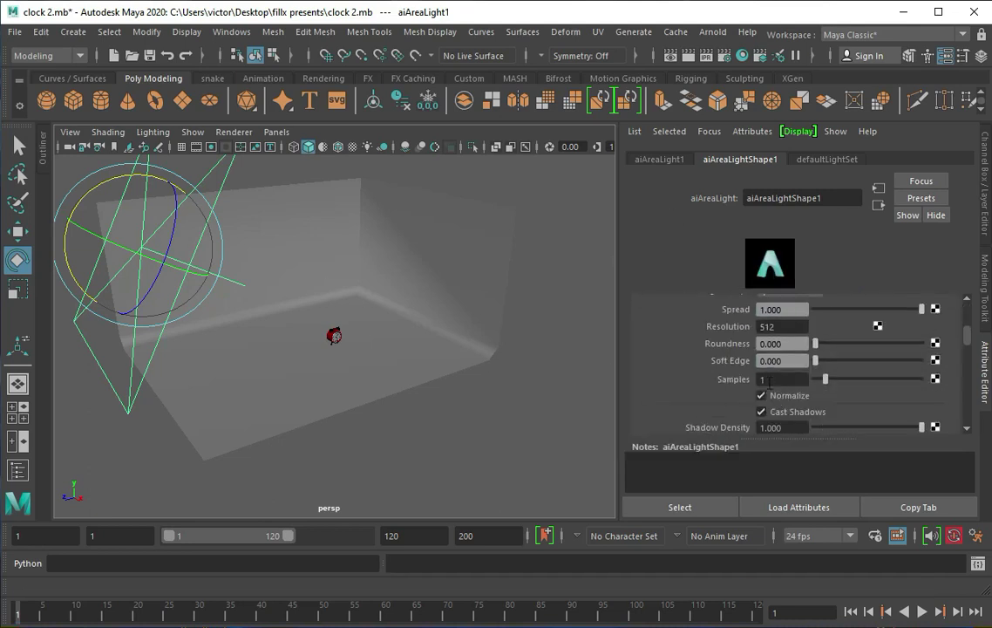
Add a second Arnold area light and angle it toward the clock.
{"action": "left_click", "coordinate": [712, 31]}
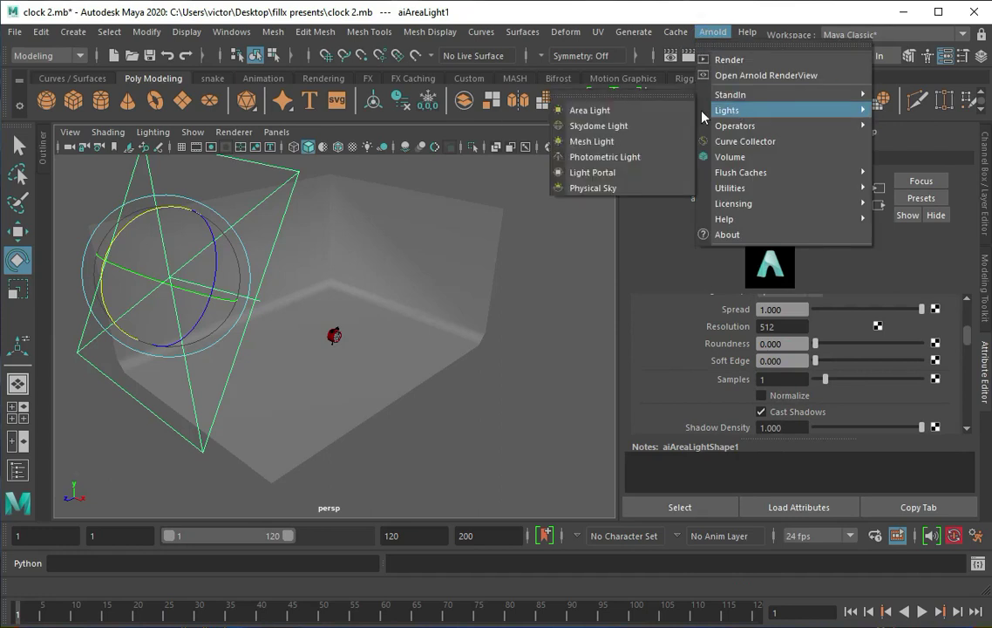
{"action": "left_click", "coordinate": [587, 106]}
{"action": "key", "text": "e"}
{"action": "mouse_move", "coordinate": [340, 349]}
{"action": "left_mouse_down", "text": "alt"}
{"action": "mouse_move", "coordinate": [322, 343]}
{"action": "mouse_move", "coordinate": [410, 343]}
{"action": "mouse_move", "coordinate": [323, 270]}
{"action": "left_mouse_up", "text": "alt"}
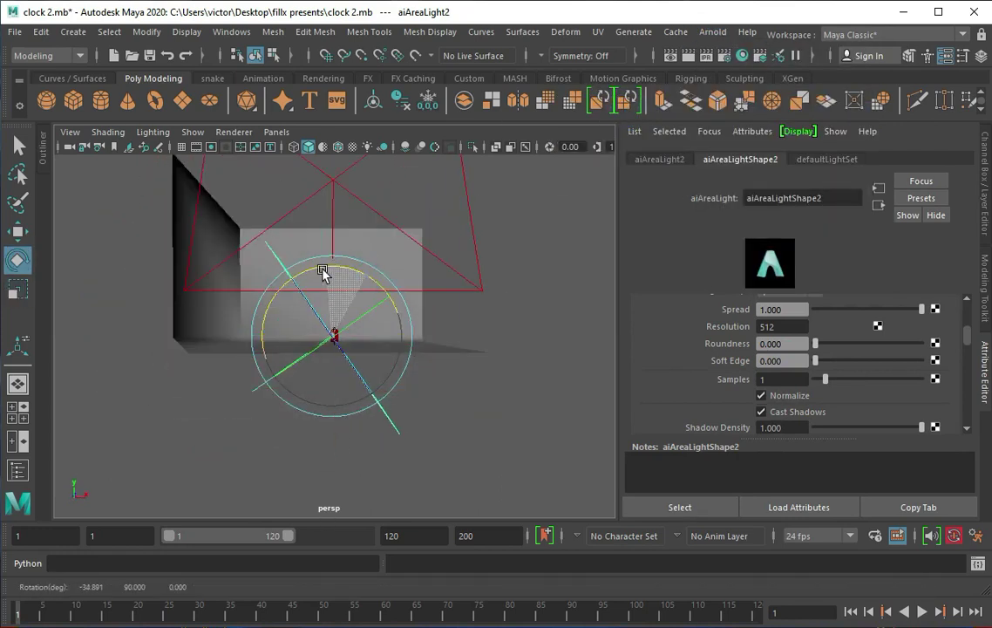
{"action": "key", "text": "space"}
{"action": "key", "text": "space"}
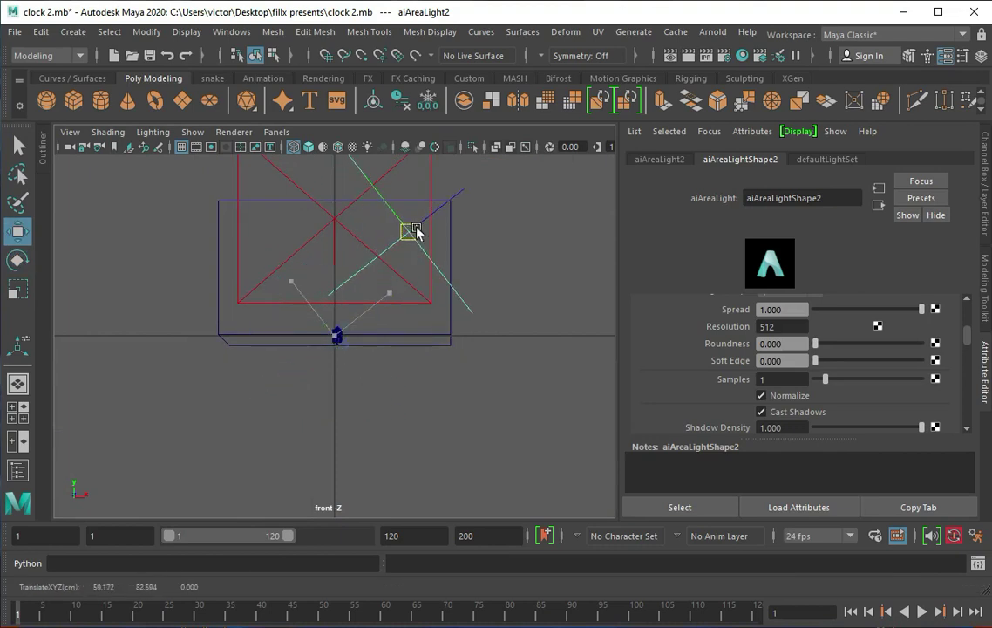
{"action": "key", "text": "space"}
{"action": "key", "text": "space"}
Give the second light a slightly darkened cyan colour.
{"action": "scroll", "coordinate": [662, 340], "scroll_direction": "up", "scroll_amount": 5}
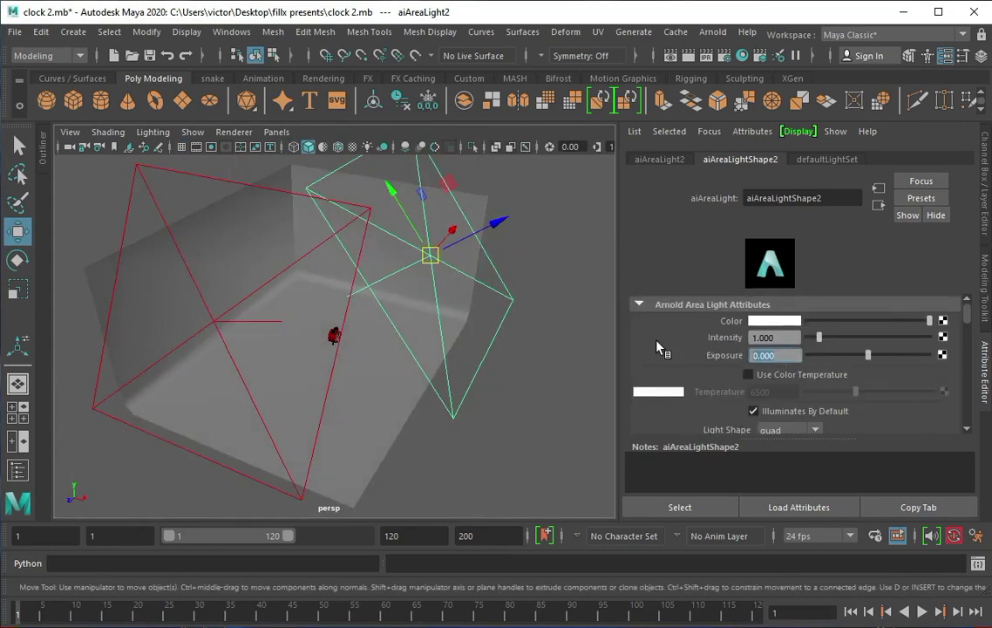
{"action": "left_click", "coordinate": [774, 320]}
{"action": "left_click", "coordinate": [706, 284]}
{"action": "left_click", "coordinate": [774, 320]}
{"action": "left_click_drag", "start_coordinate": [929, 321], "coordinate": [899, 321]}
Orbit around the room corner and frame the clock and glass cover.
{"action": "scroll", "coordinate": [793, 380], "scroll_direction": "down", "scroll_amount": 4}
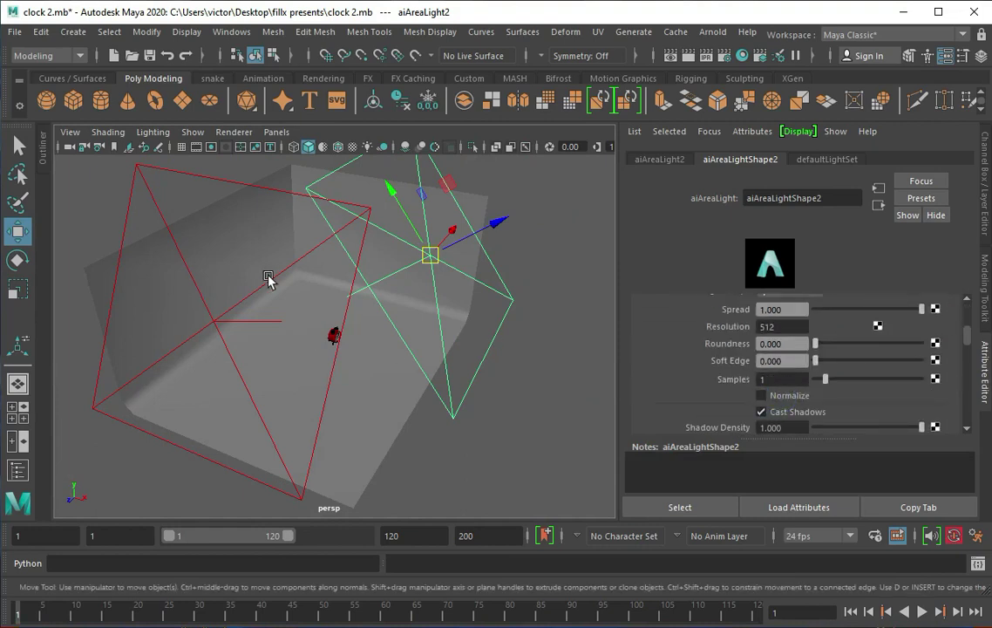
{"action": "left_click_drag", "start_coordinate": [268, 279], "coordinate": [299, 332], "text": "alt"}
{"action": "left_click", "coordinate": [358, 327]}
{"action": "left_click", "coordinate": [339, 332]}
{"action": "key", "text": "f"}
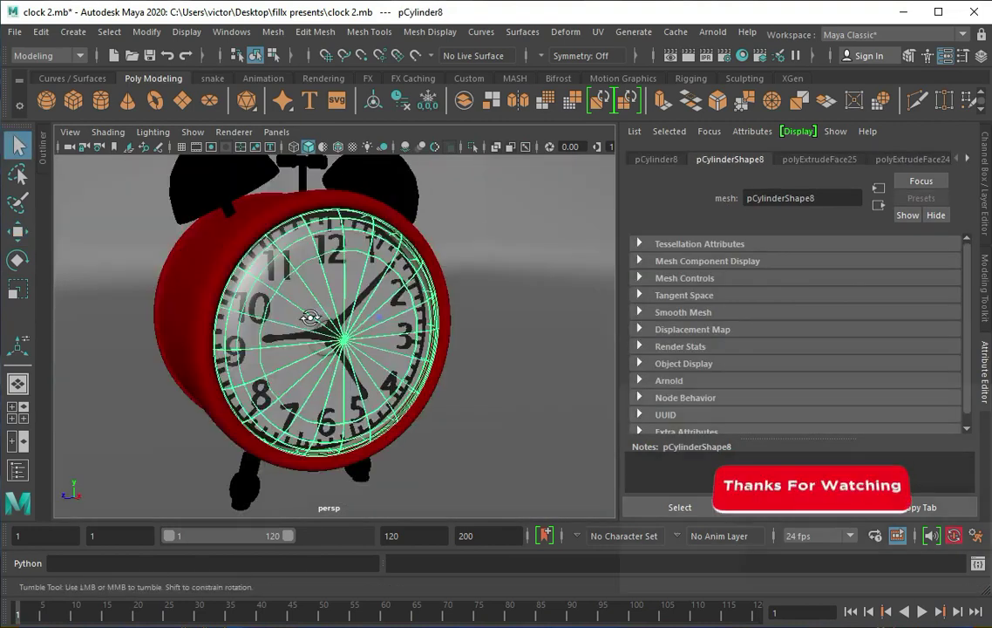
{"action": "left_click_drag", "start_coordinate": [338, 332], "coordinate": [272, 277], "text": "alt"}
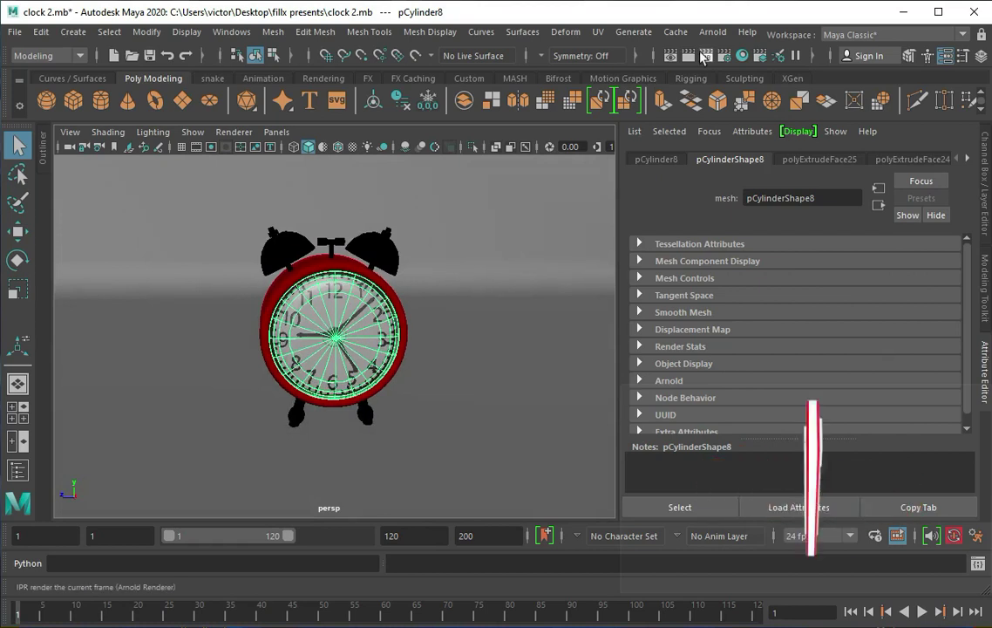